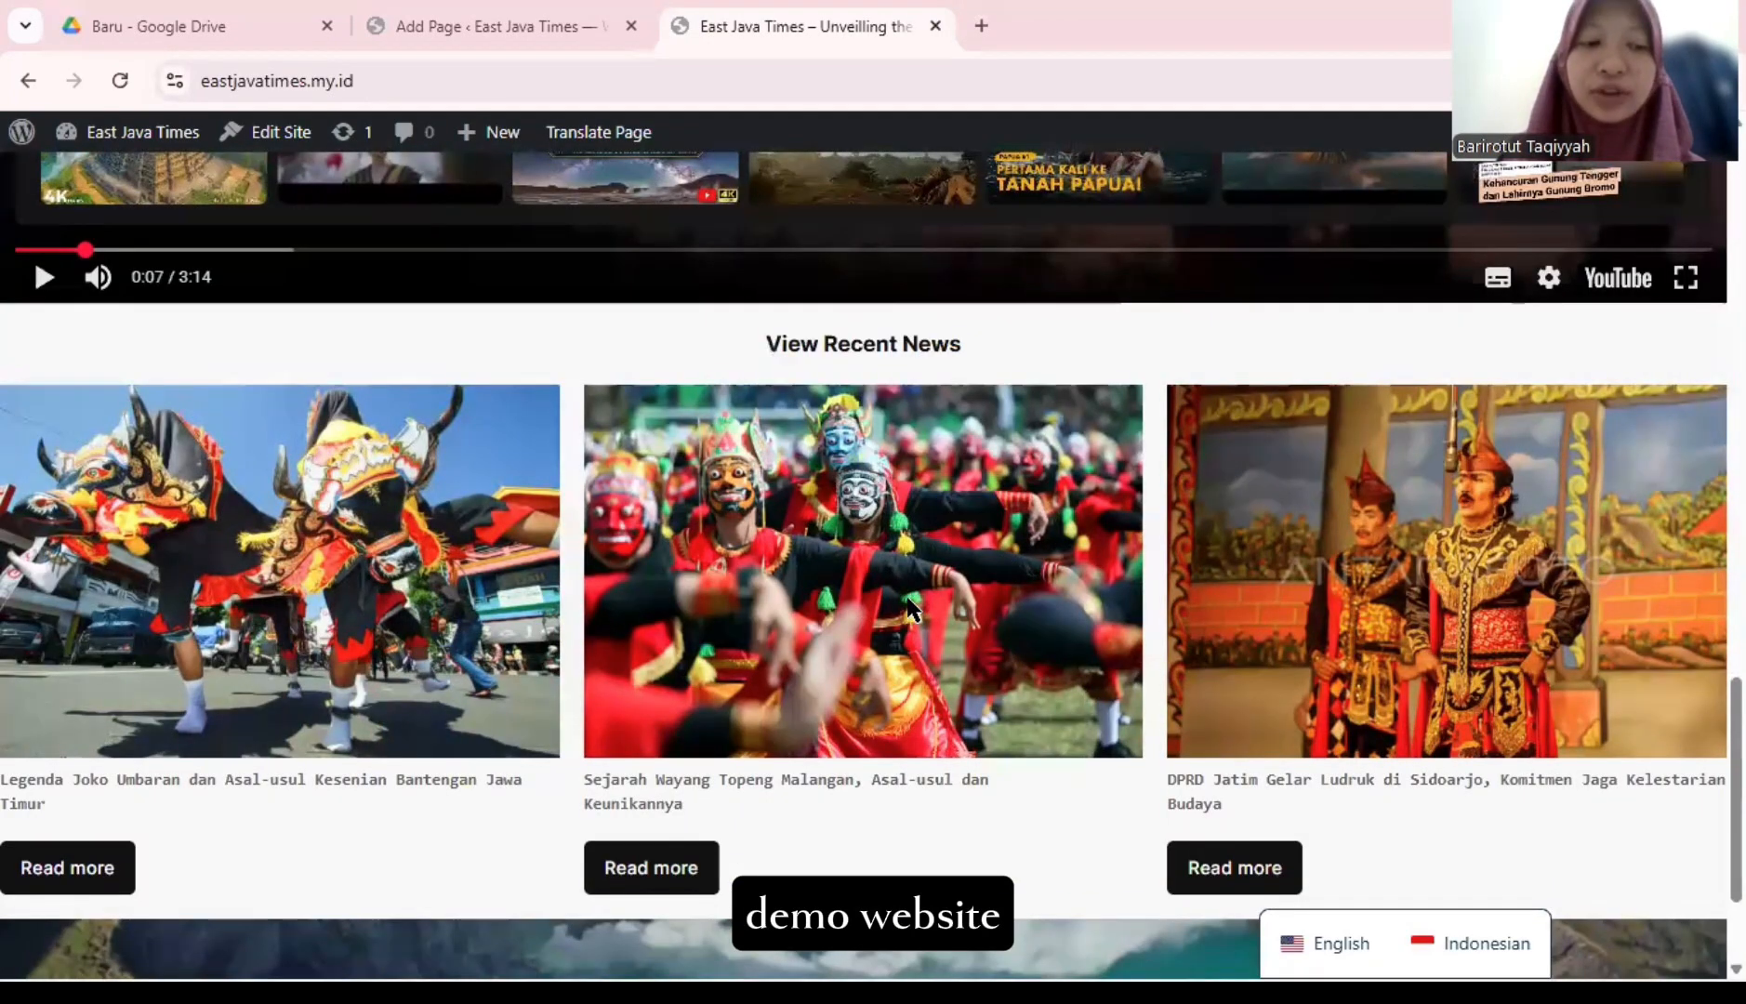
- Examine the YouTube Embed block among the embed blocks in the new page's editor
scroll(907, 605, "up", 1)
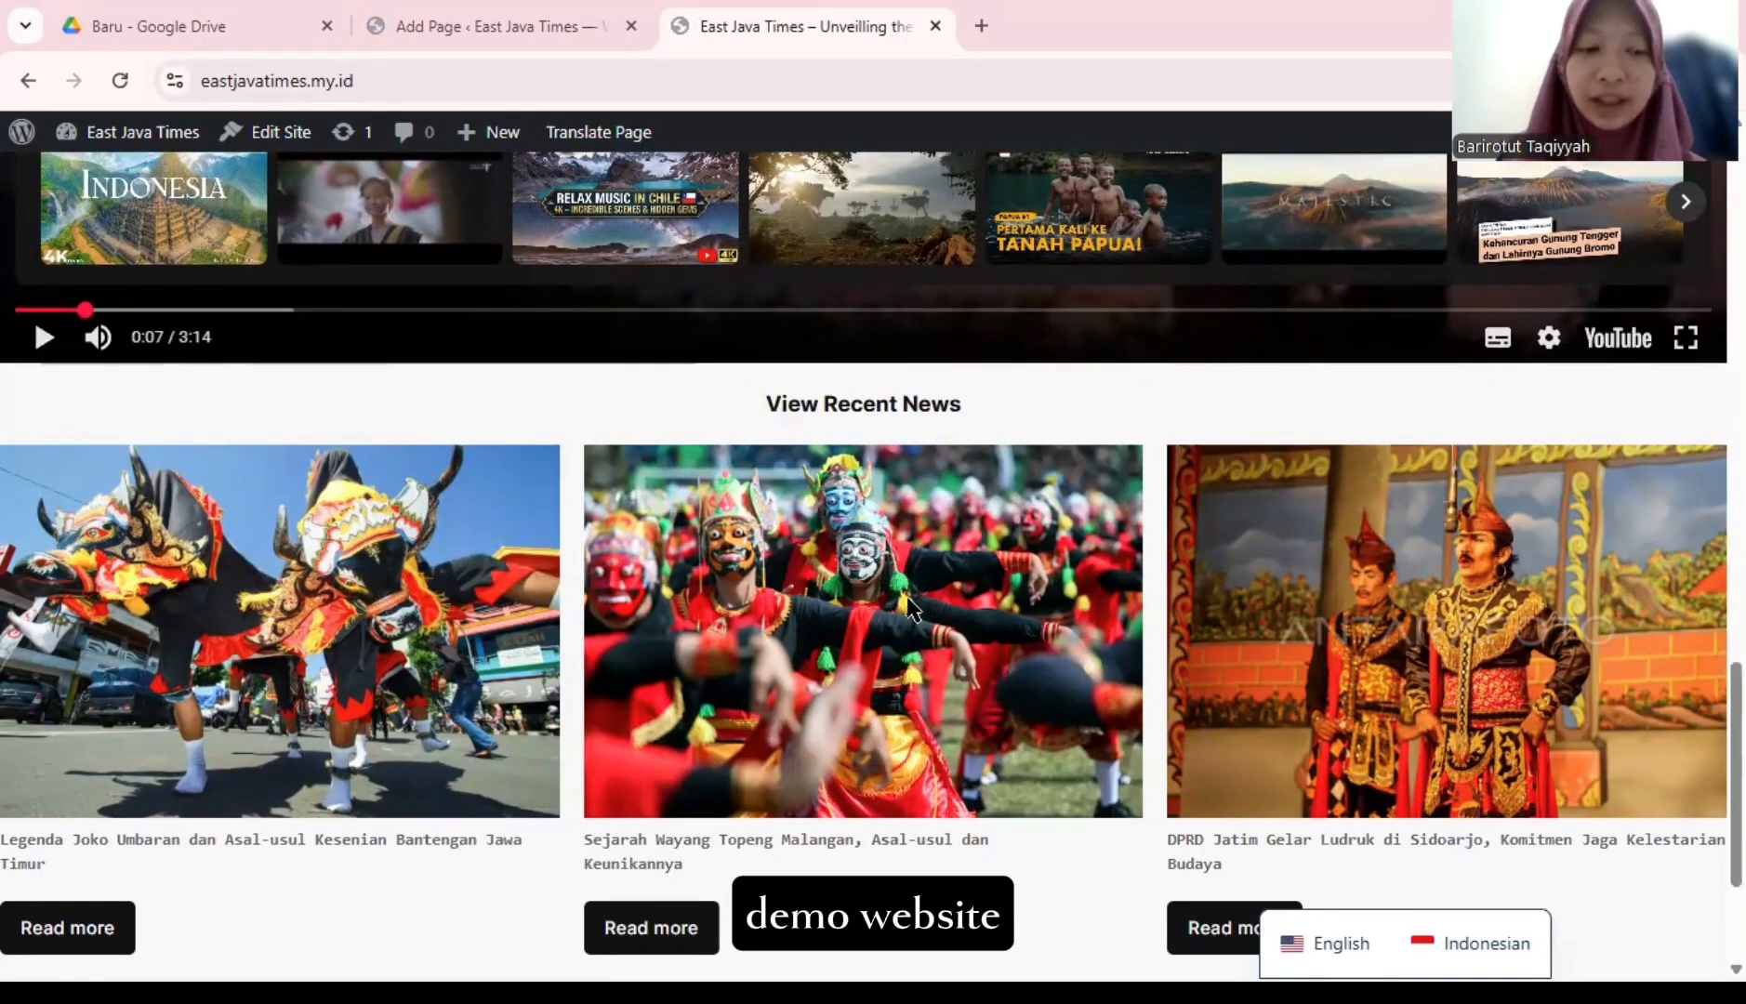
scroll(909, 609, "up", 2)
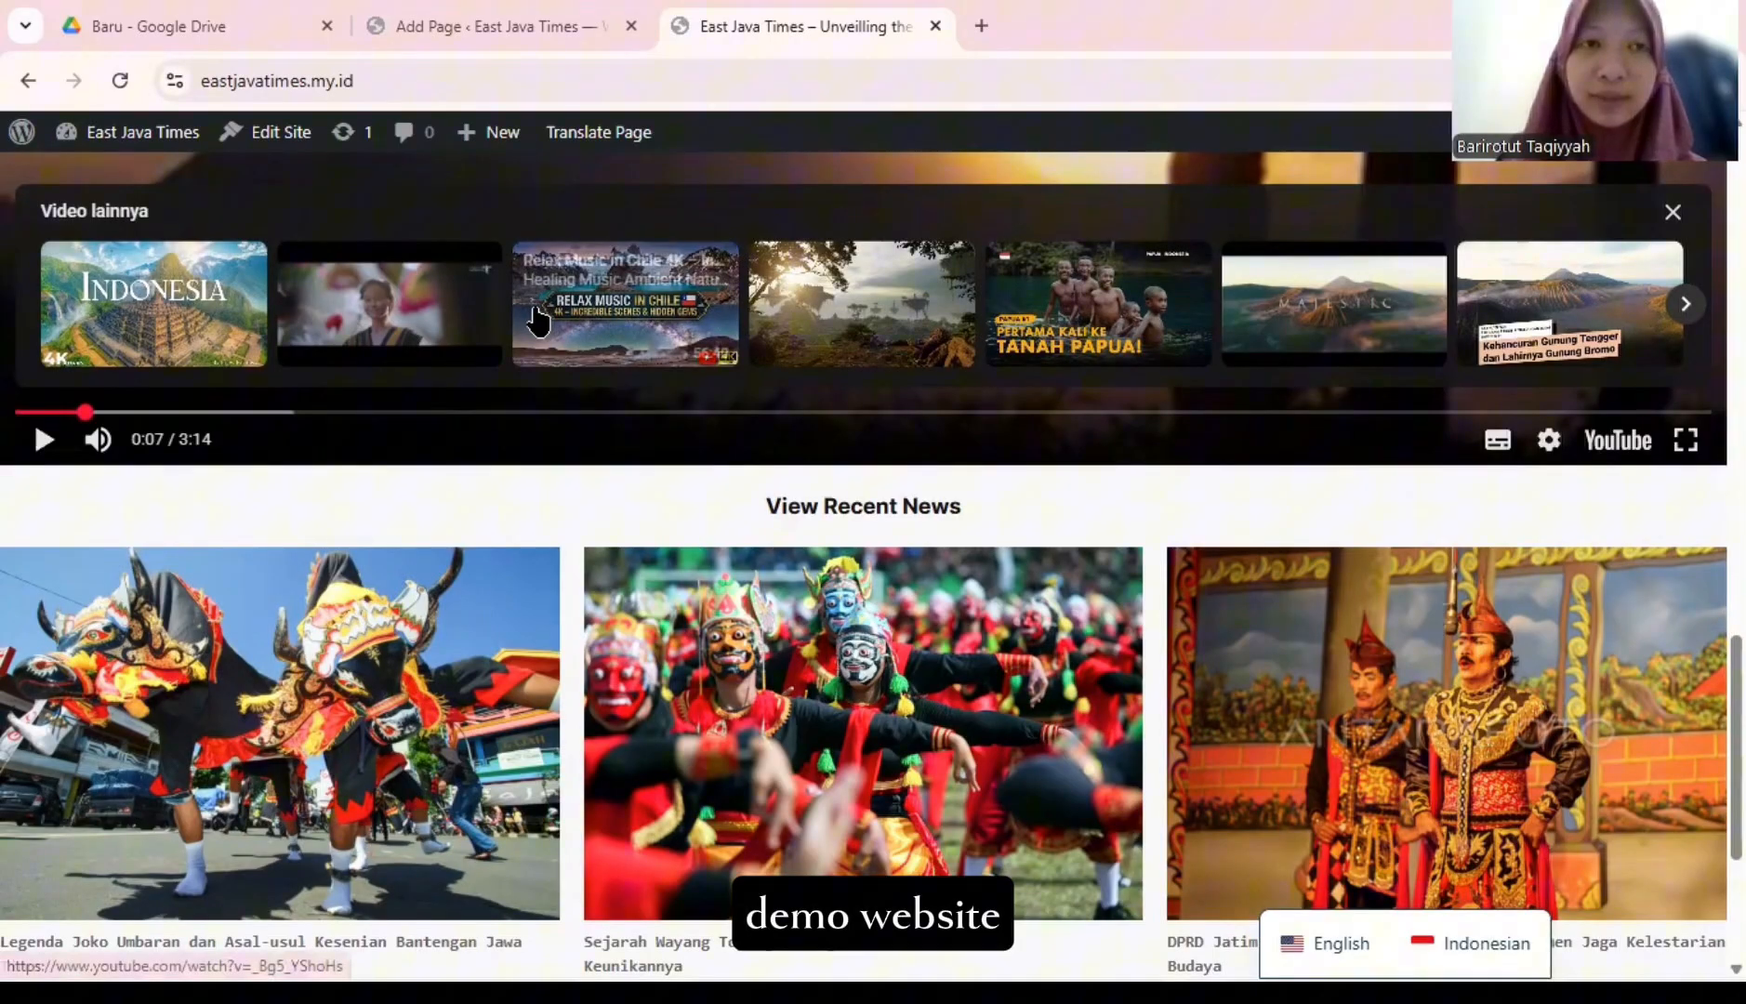
left_click(493, 26)
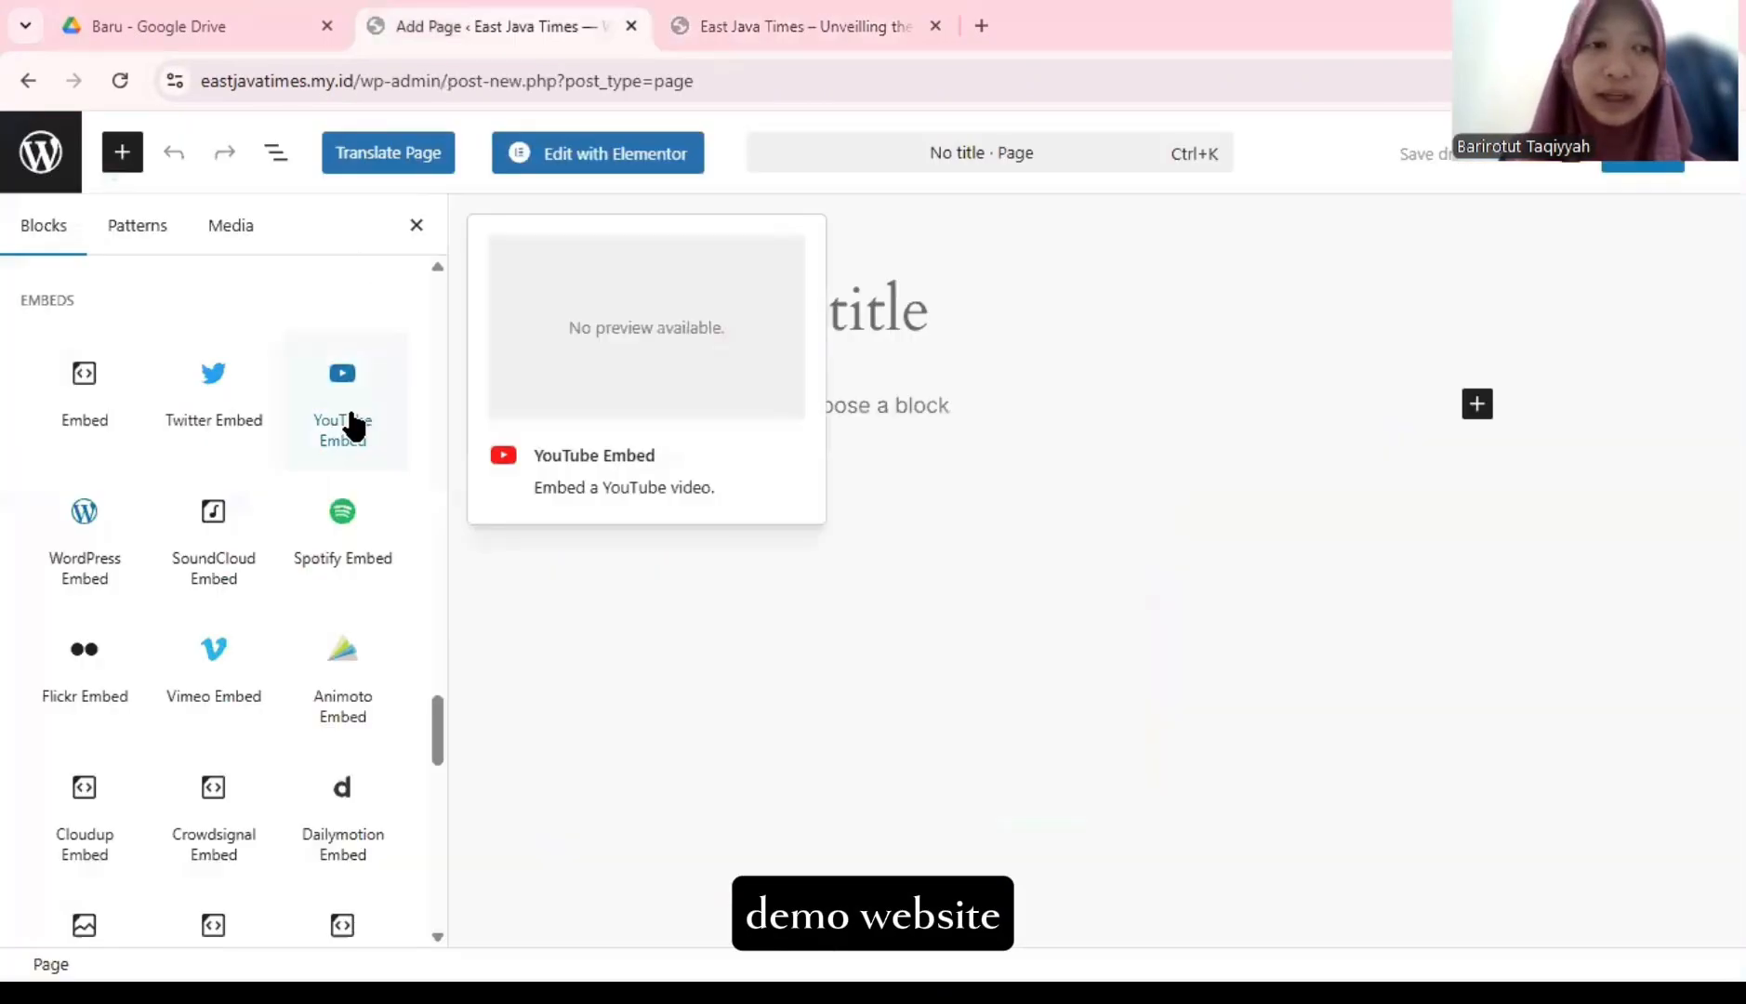
scroll(206, 466, "up", 1)
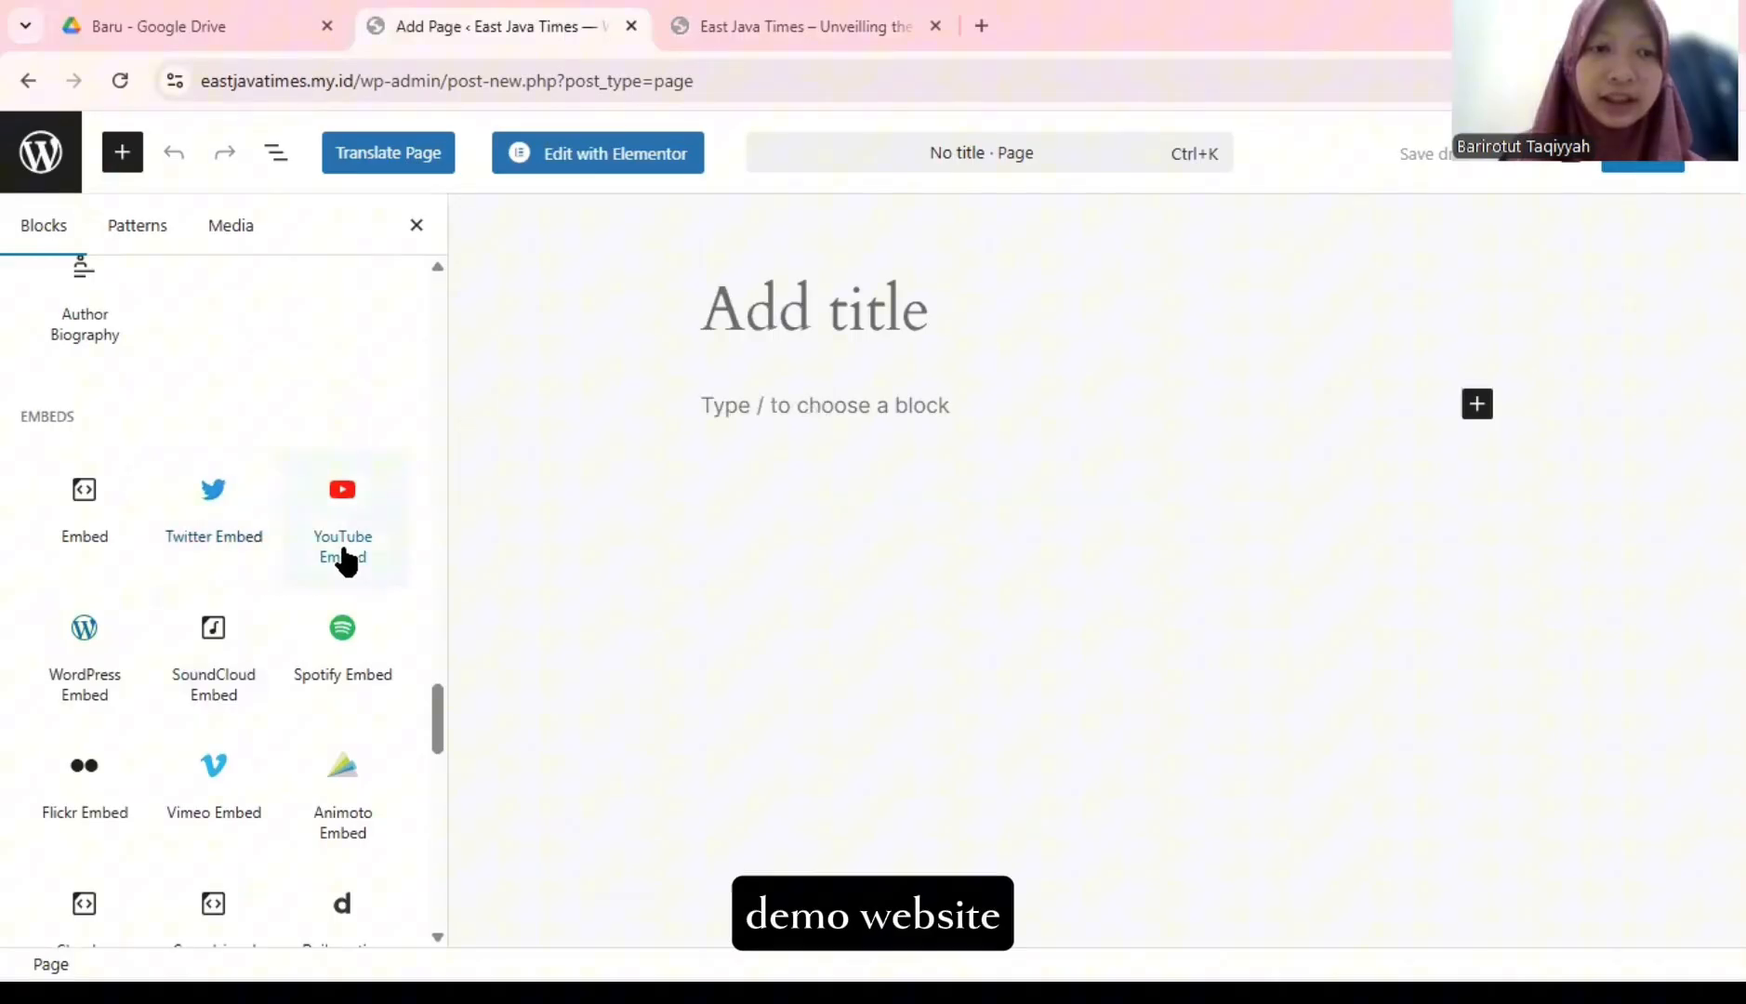
mouse_move(361, 509)
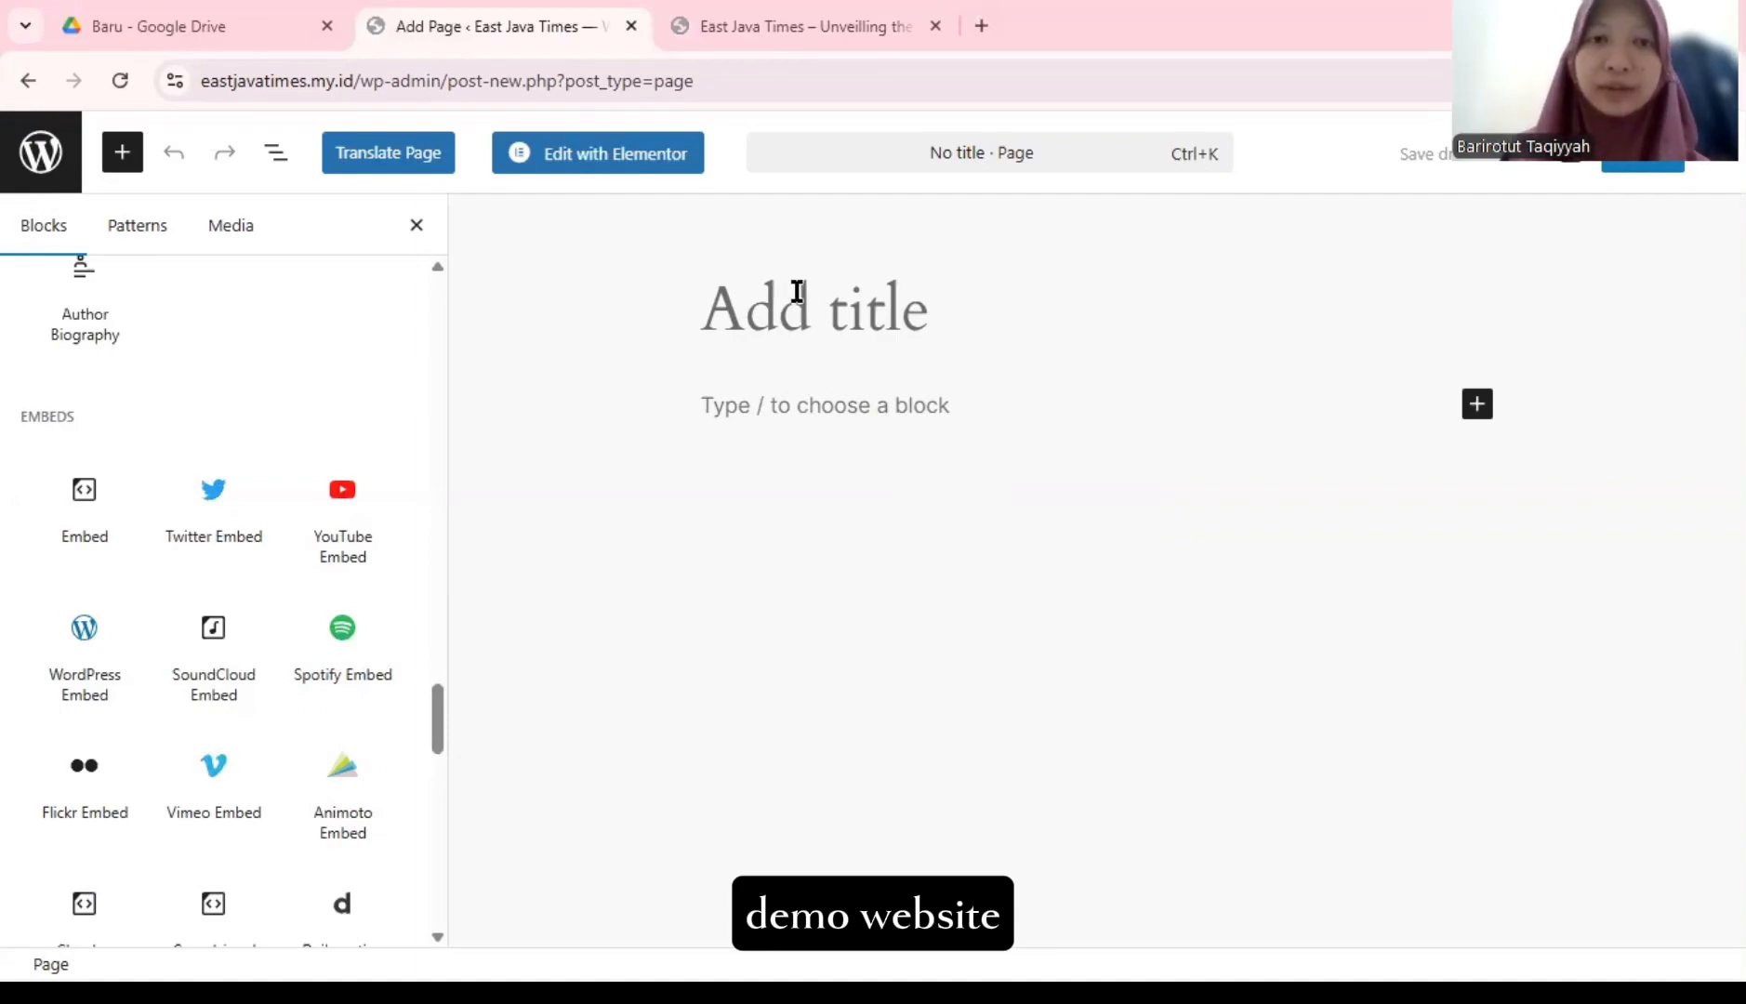
- Play and pause the embedded "Wonderful Indonesia | East Java" video on the live homepage and look over the area around it
left_click(756, 49)
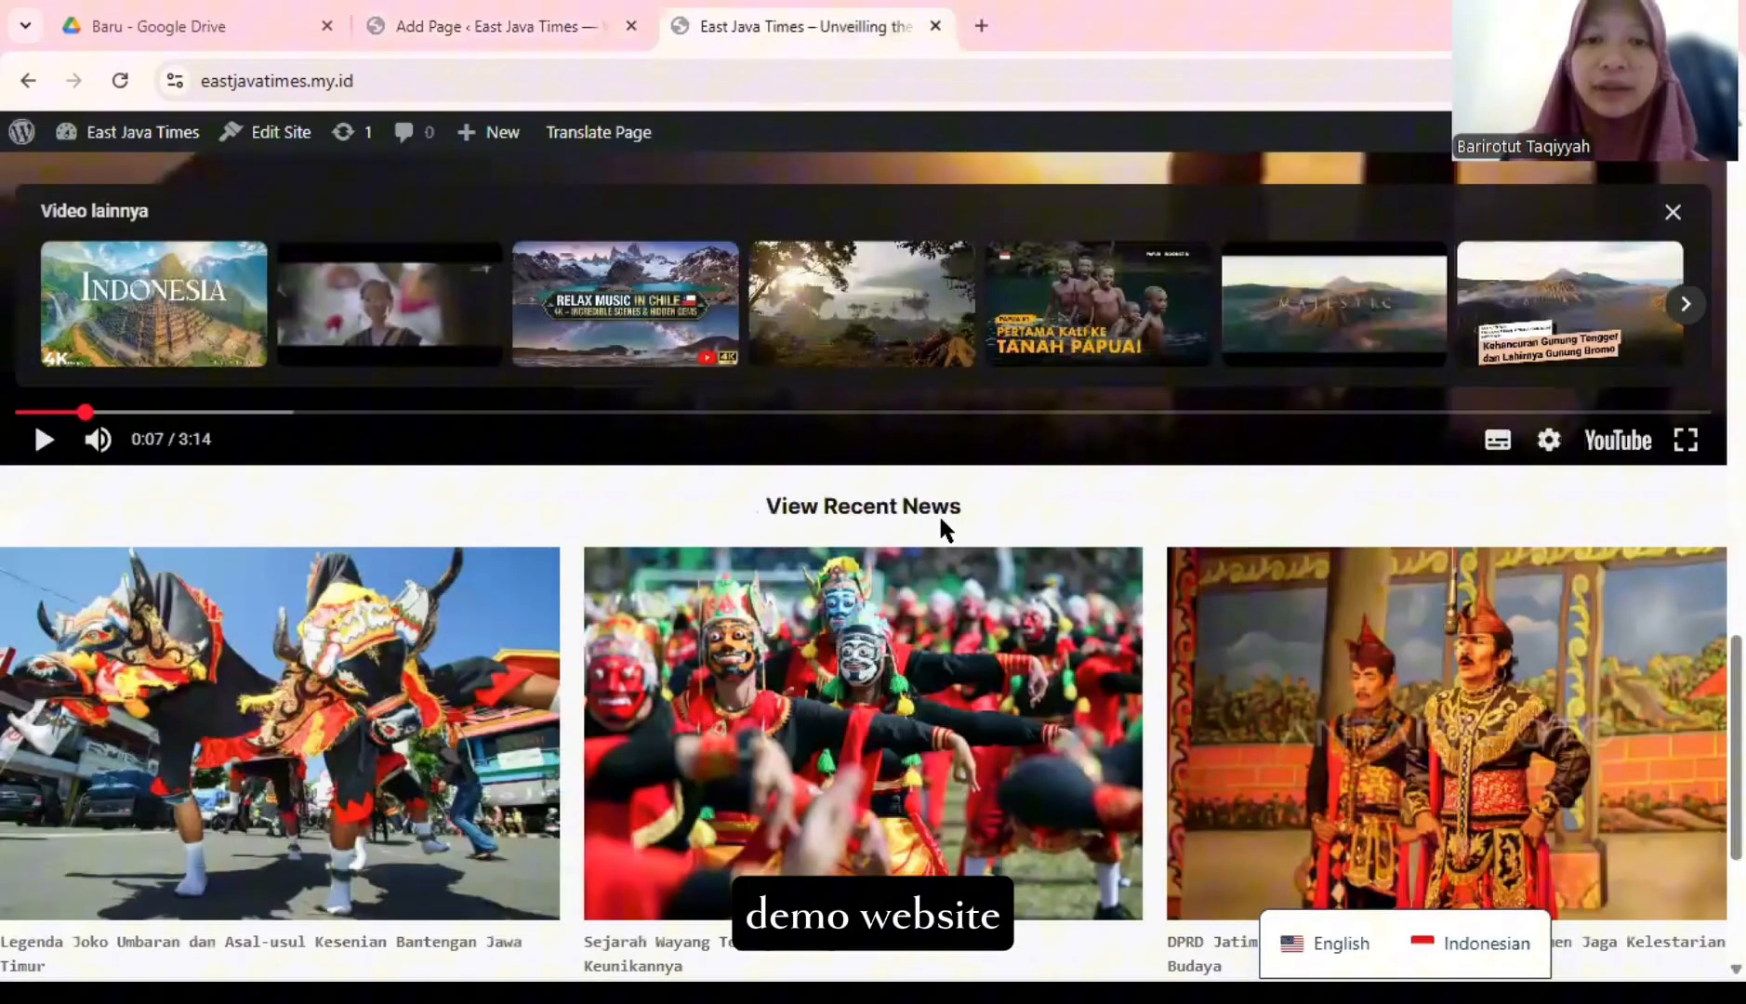
scroll(943, 526, "up", 5)
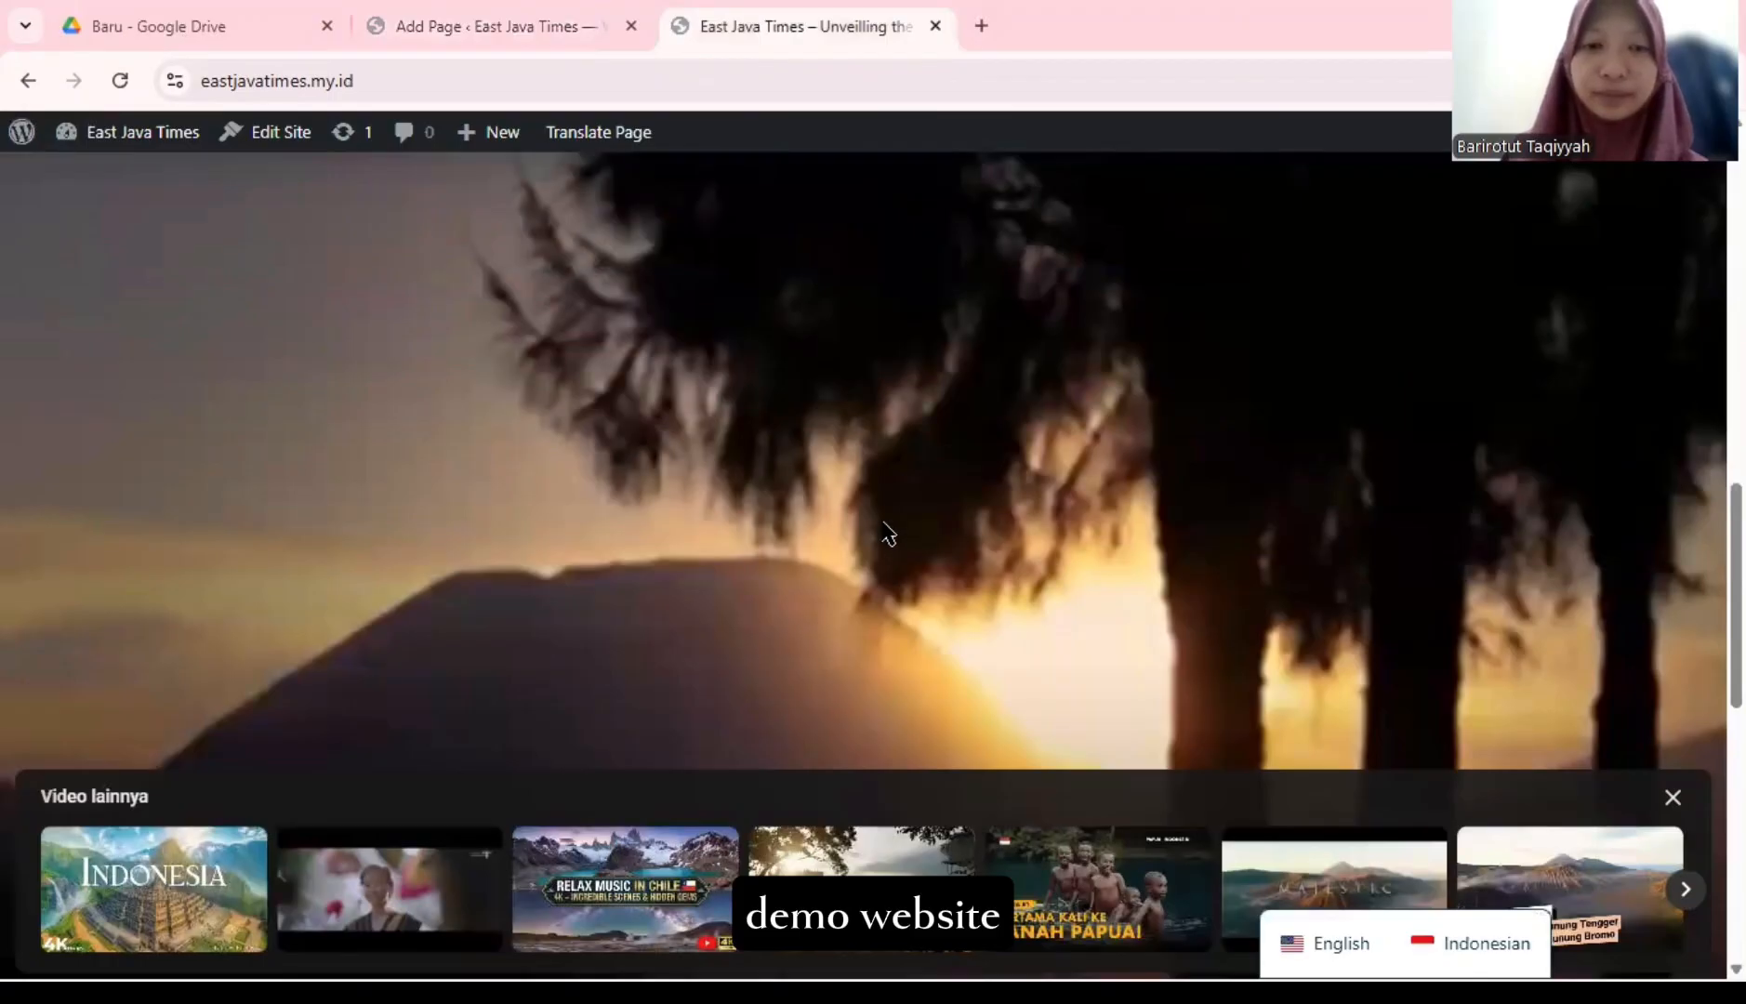
left_click(888, 533)
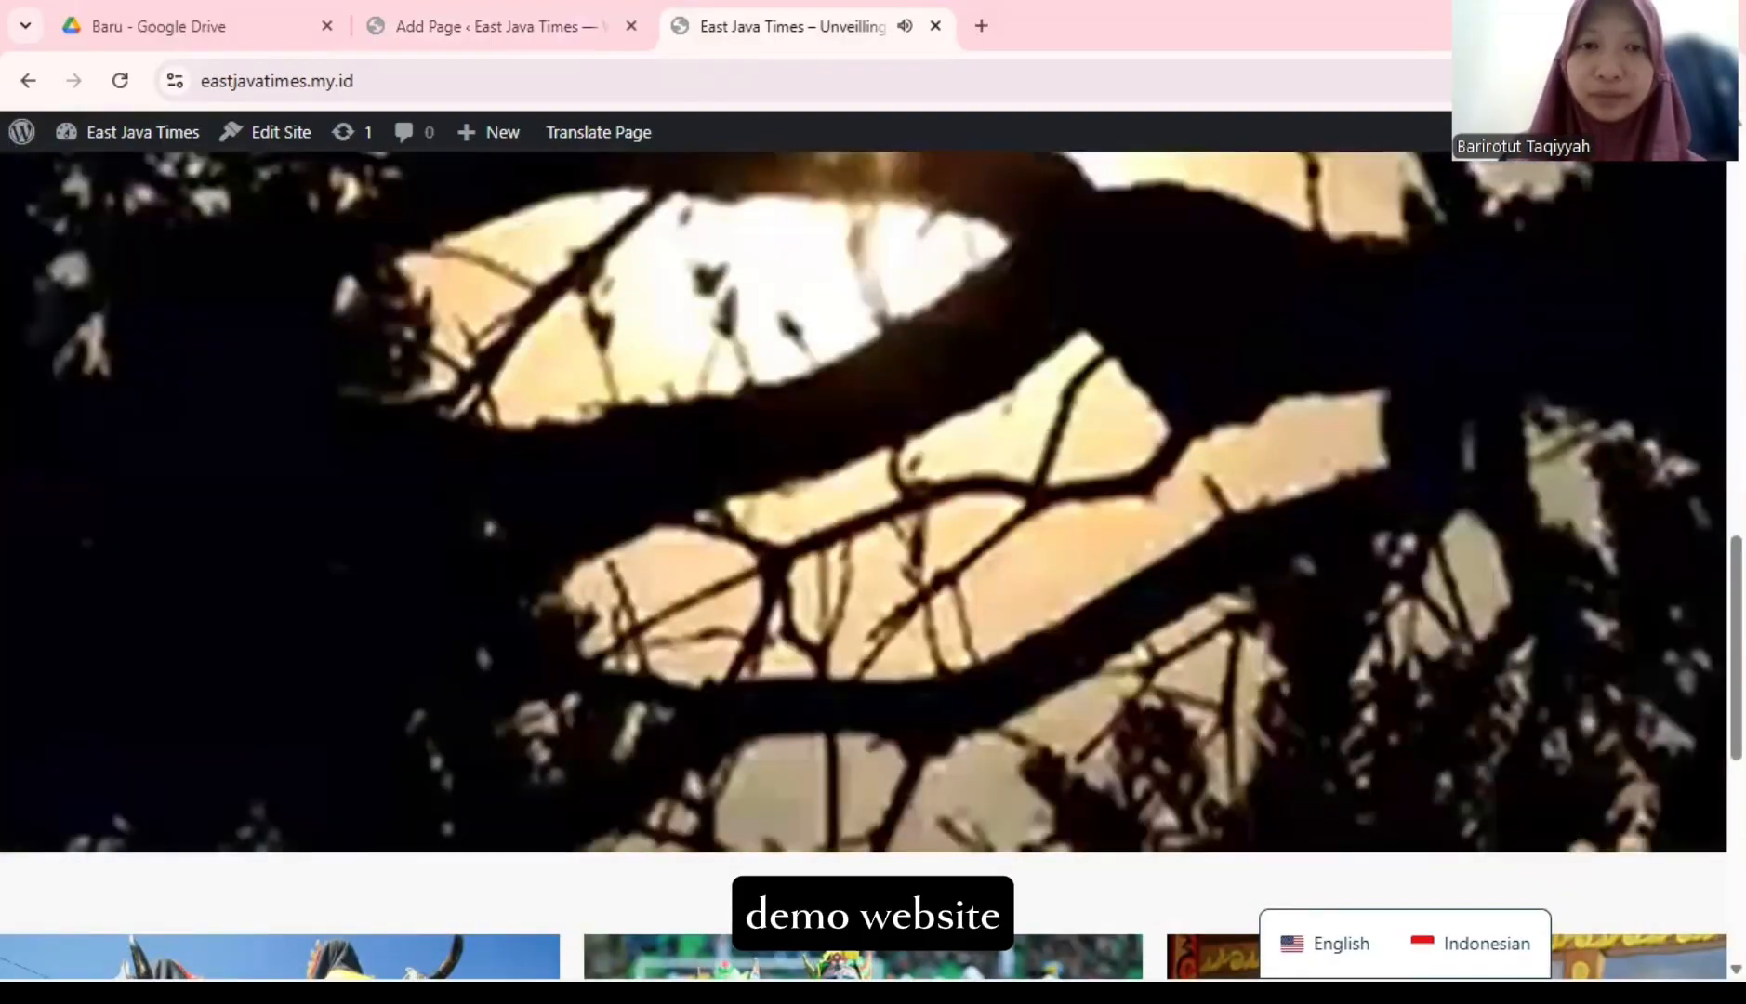
left_click(860, 437)
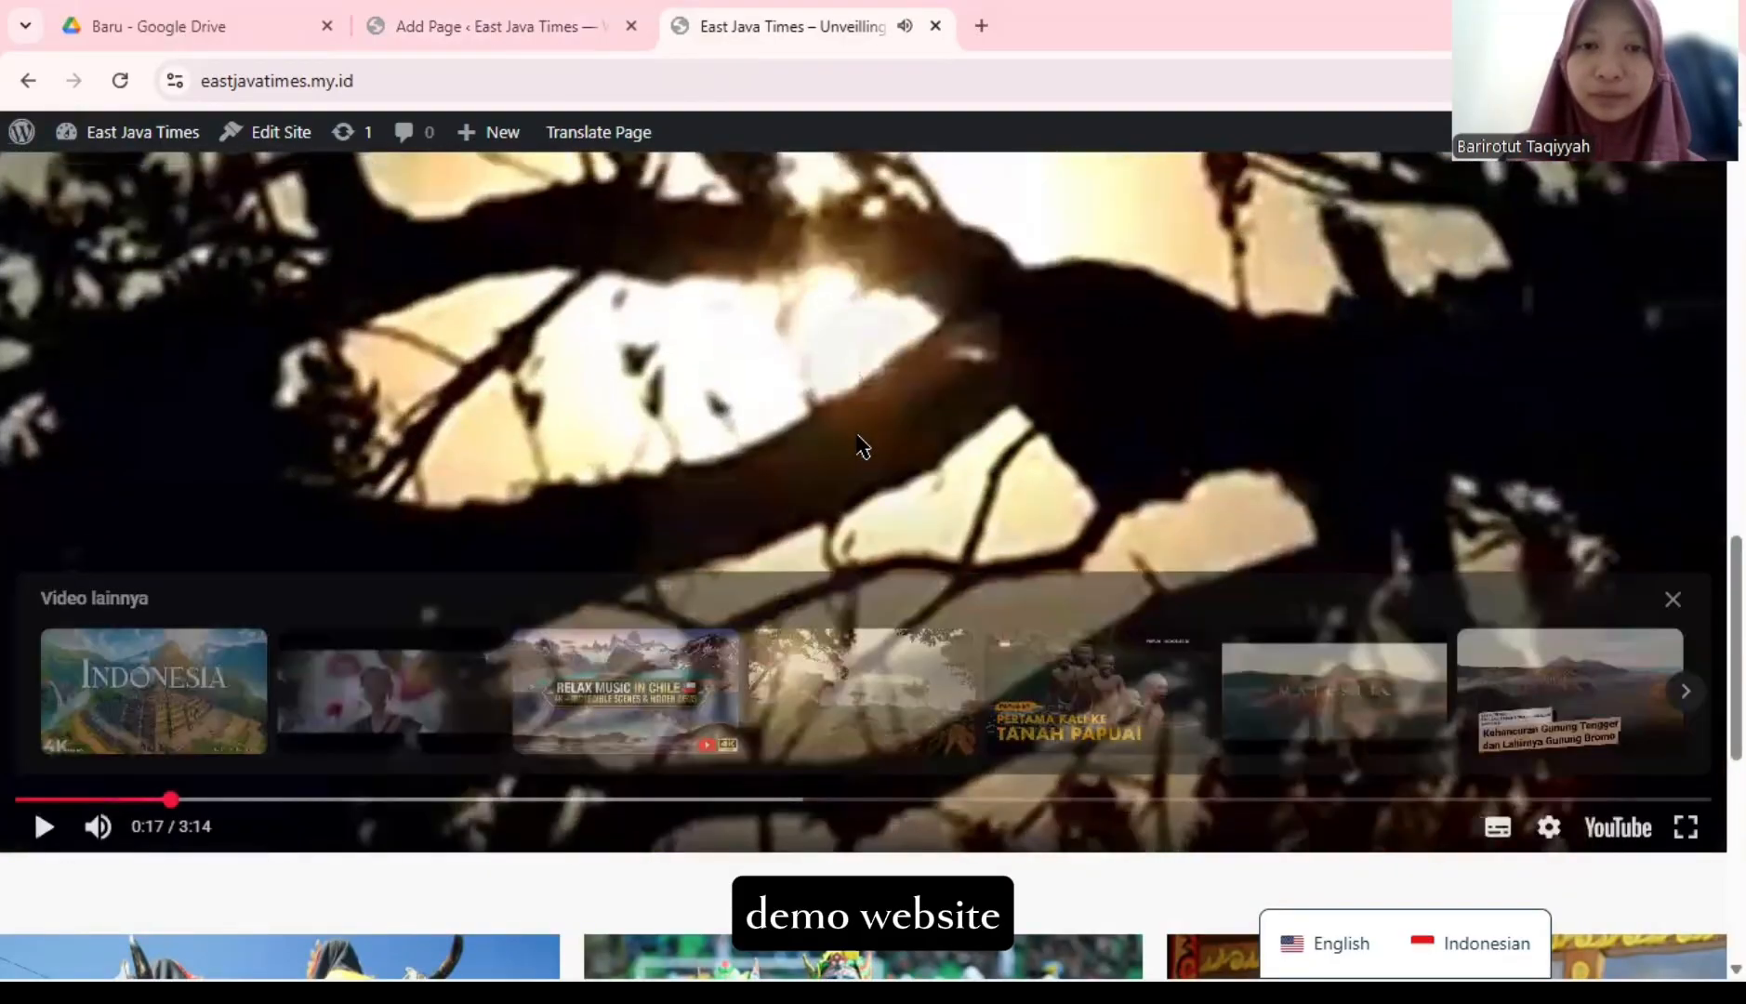
scroll(859, 444, "up", 2)
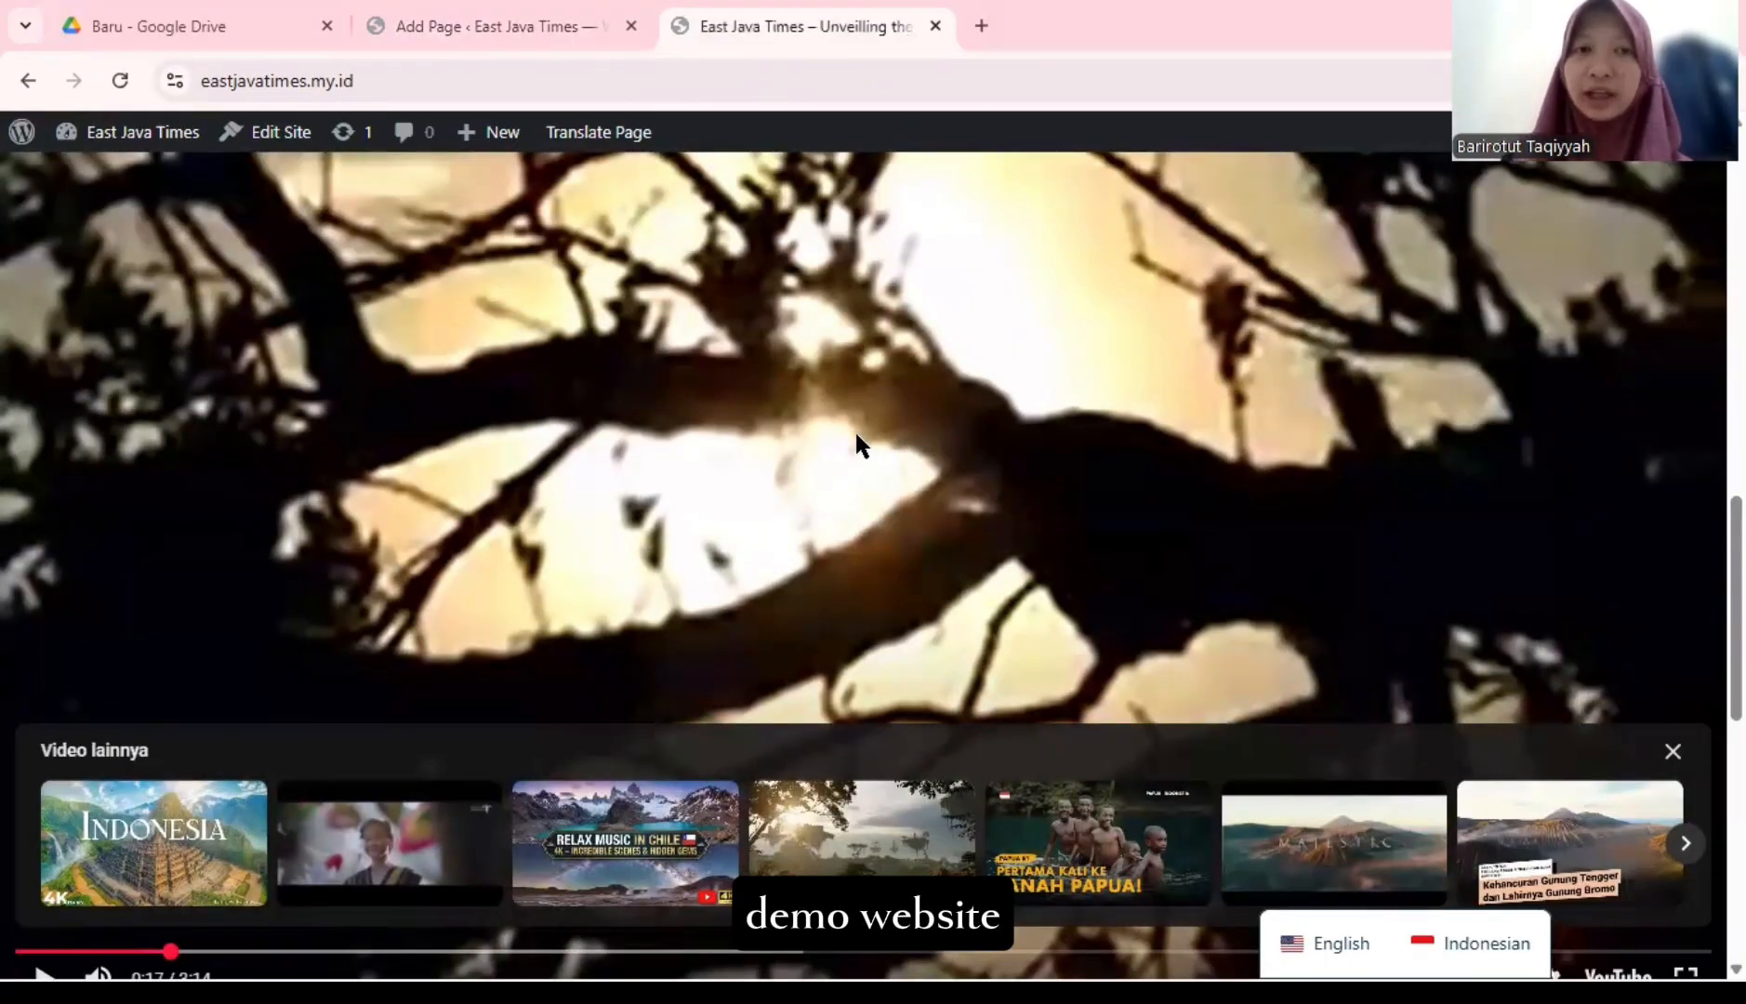
scroll(856, 437, "up", 3)
scroll(858, 436, "down", 10)
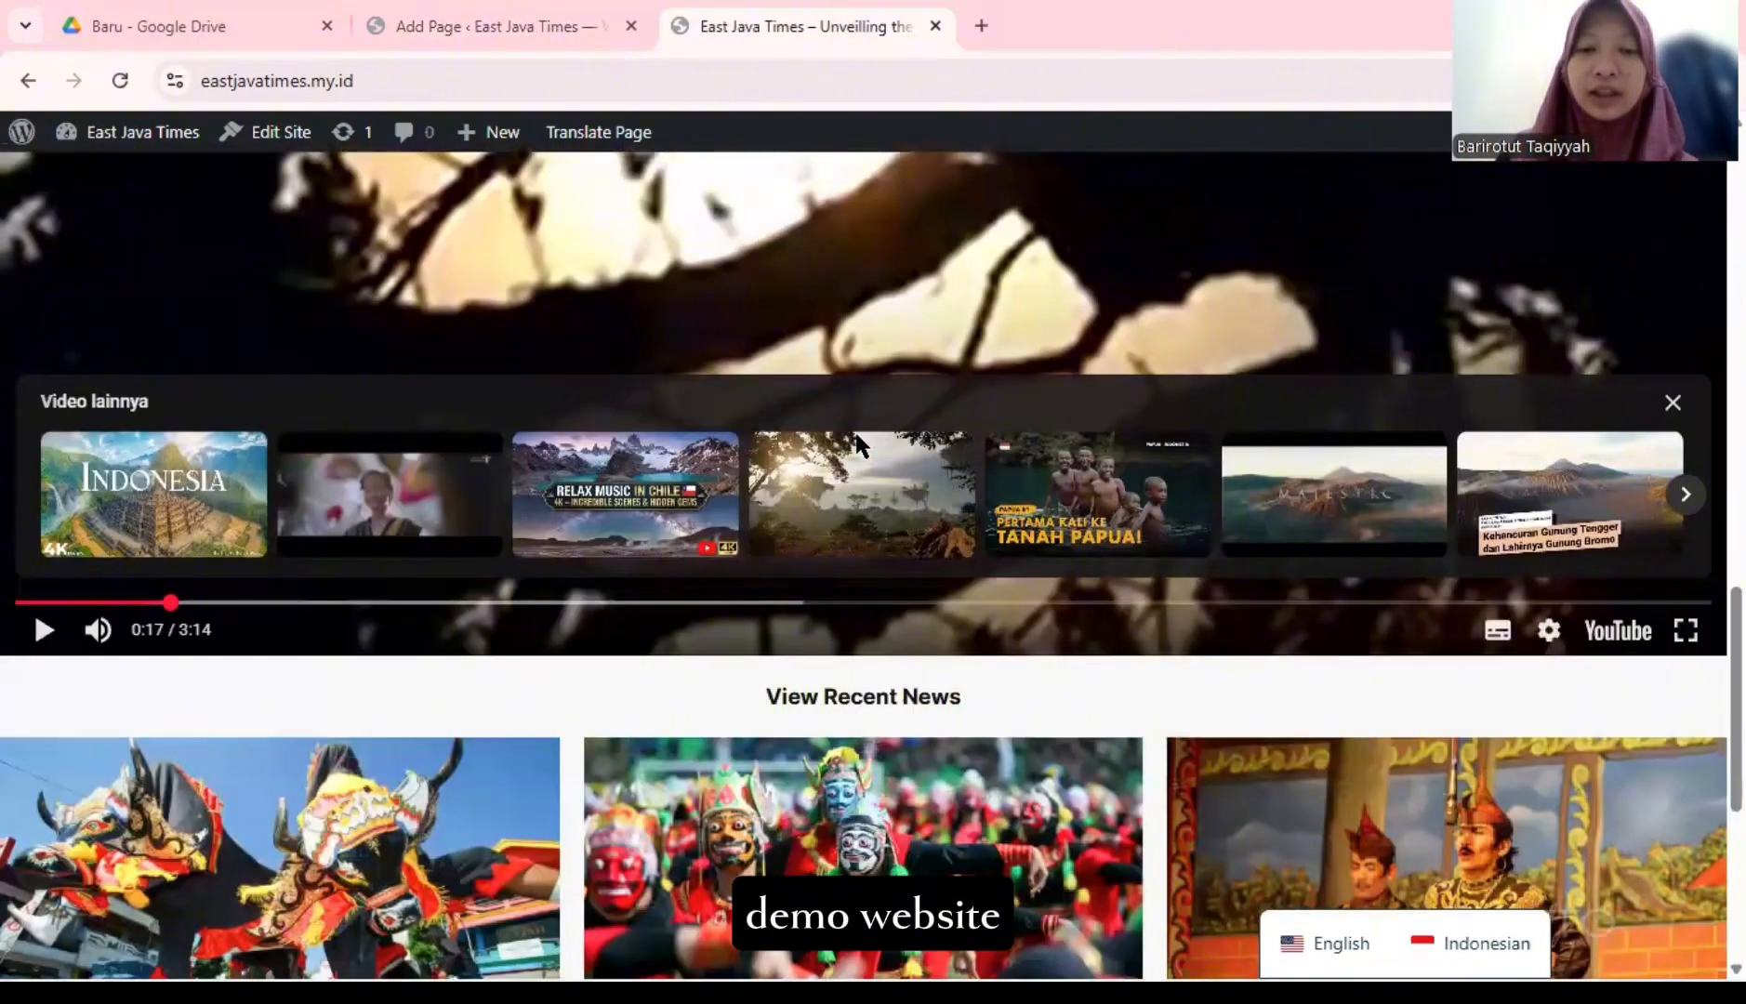
scroll(856, 445, "up", 2)
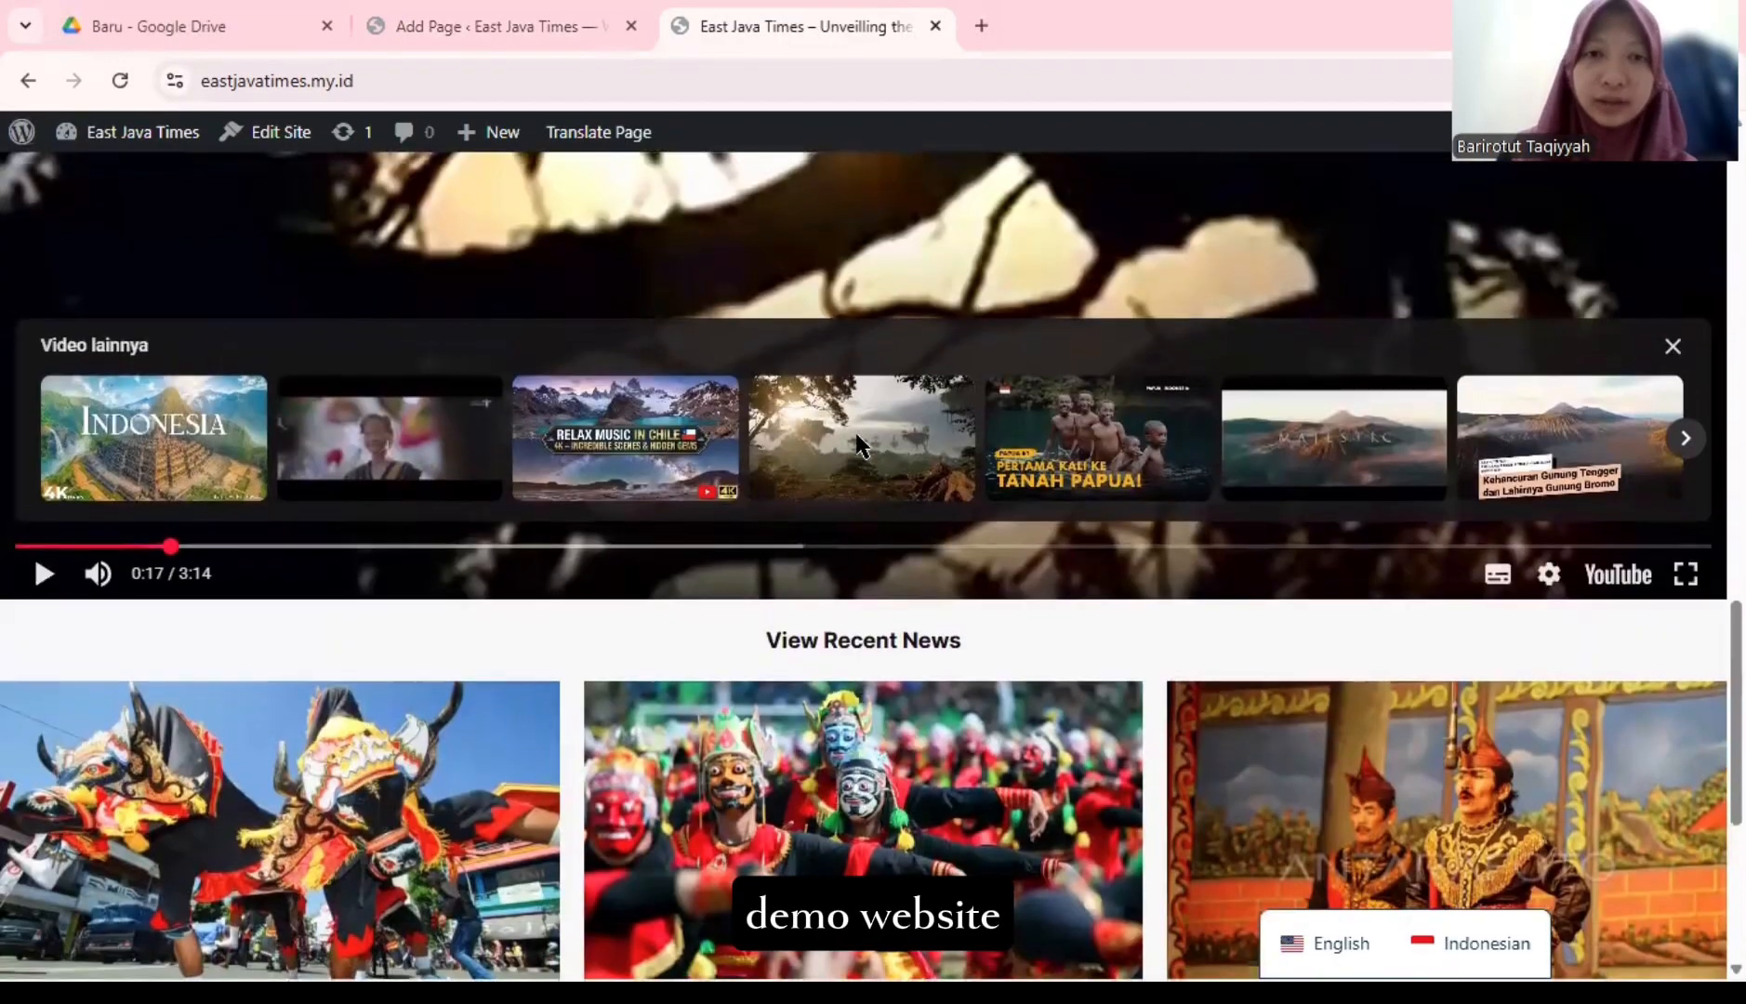
scroll(857, 445, "up", 6)
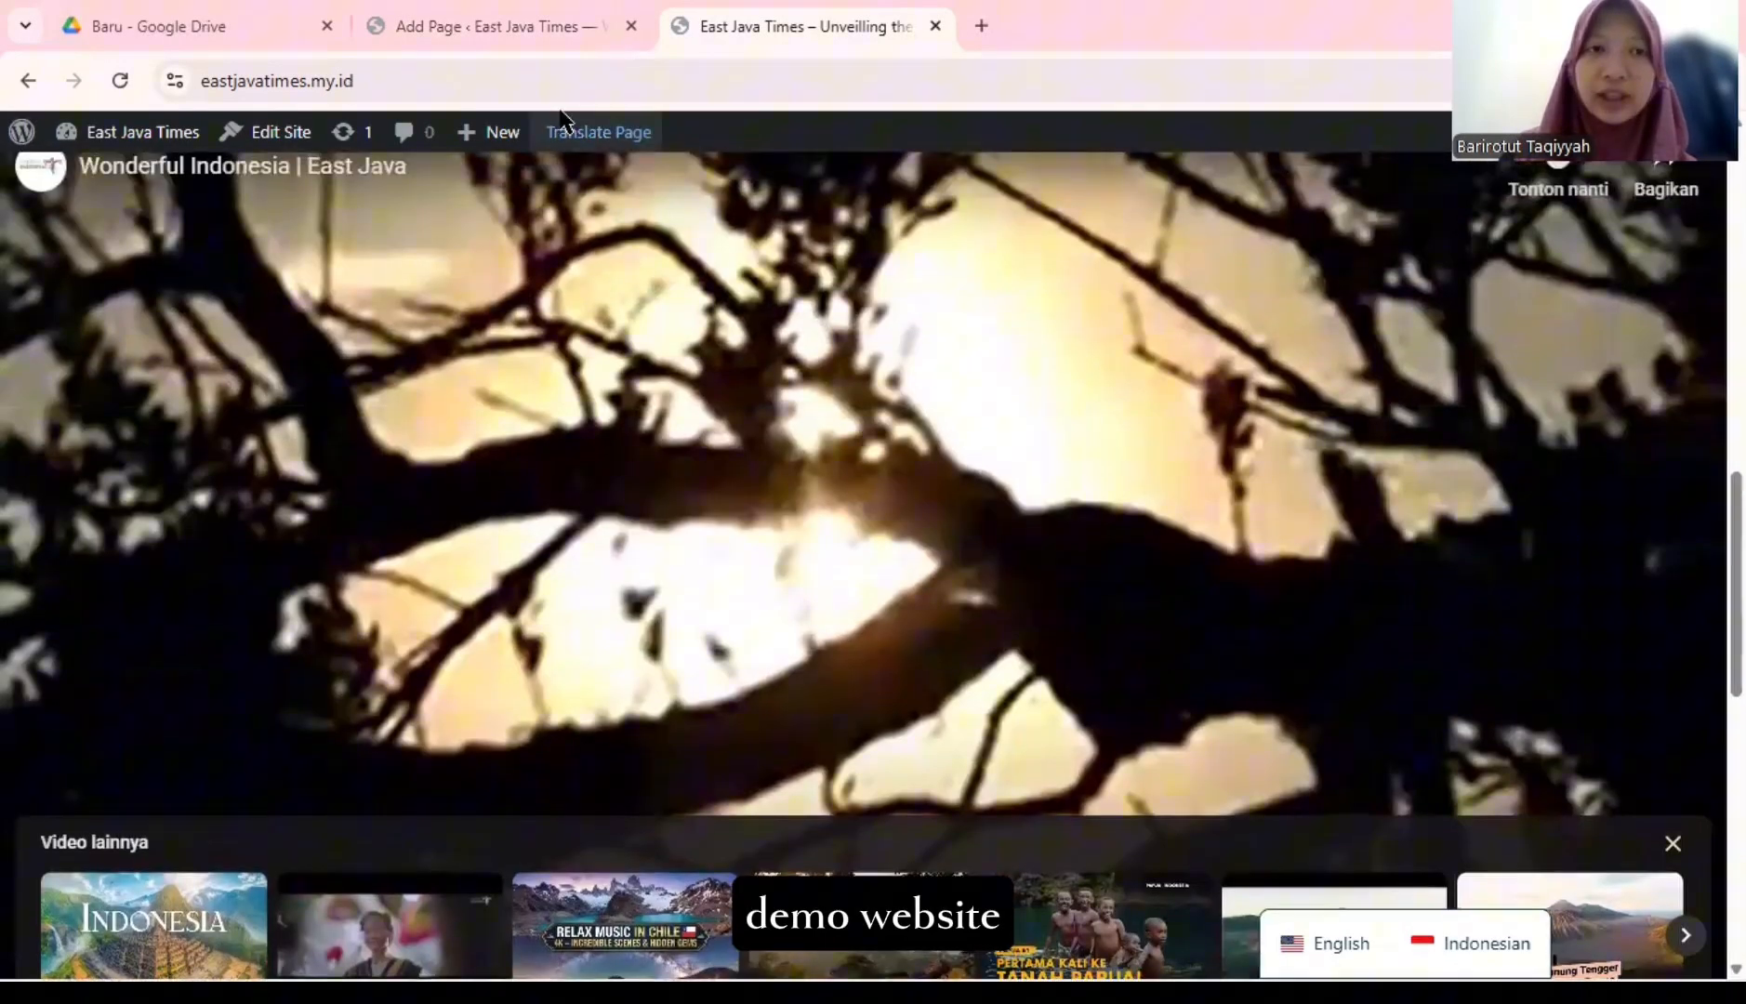
- Insert a YouTube Embed block into the untitled new page
left_click(455, 37)
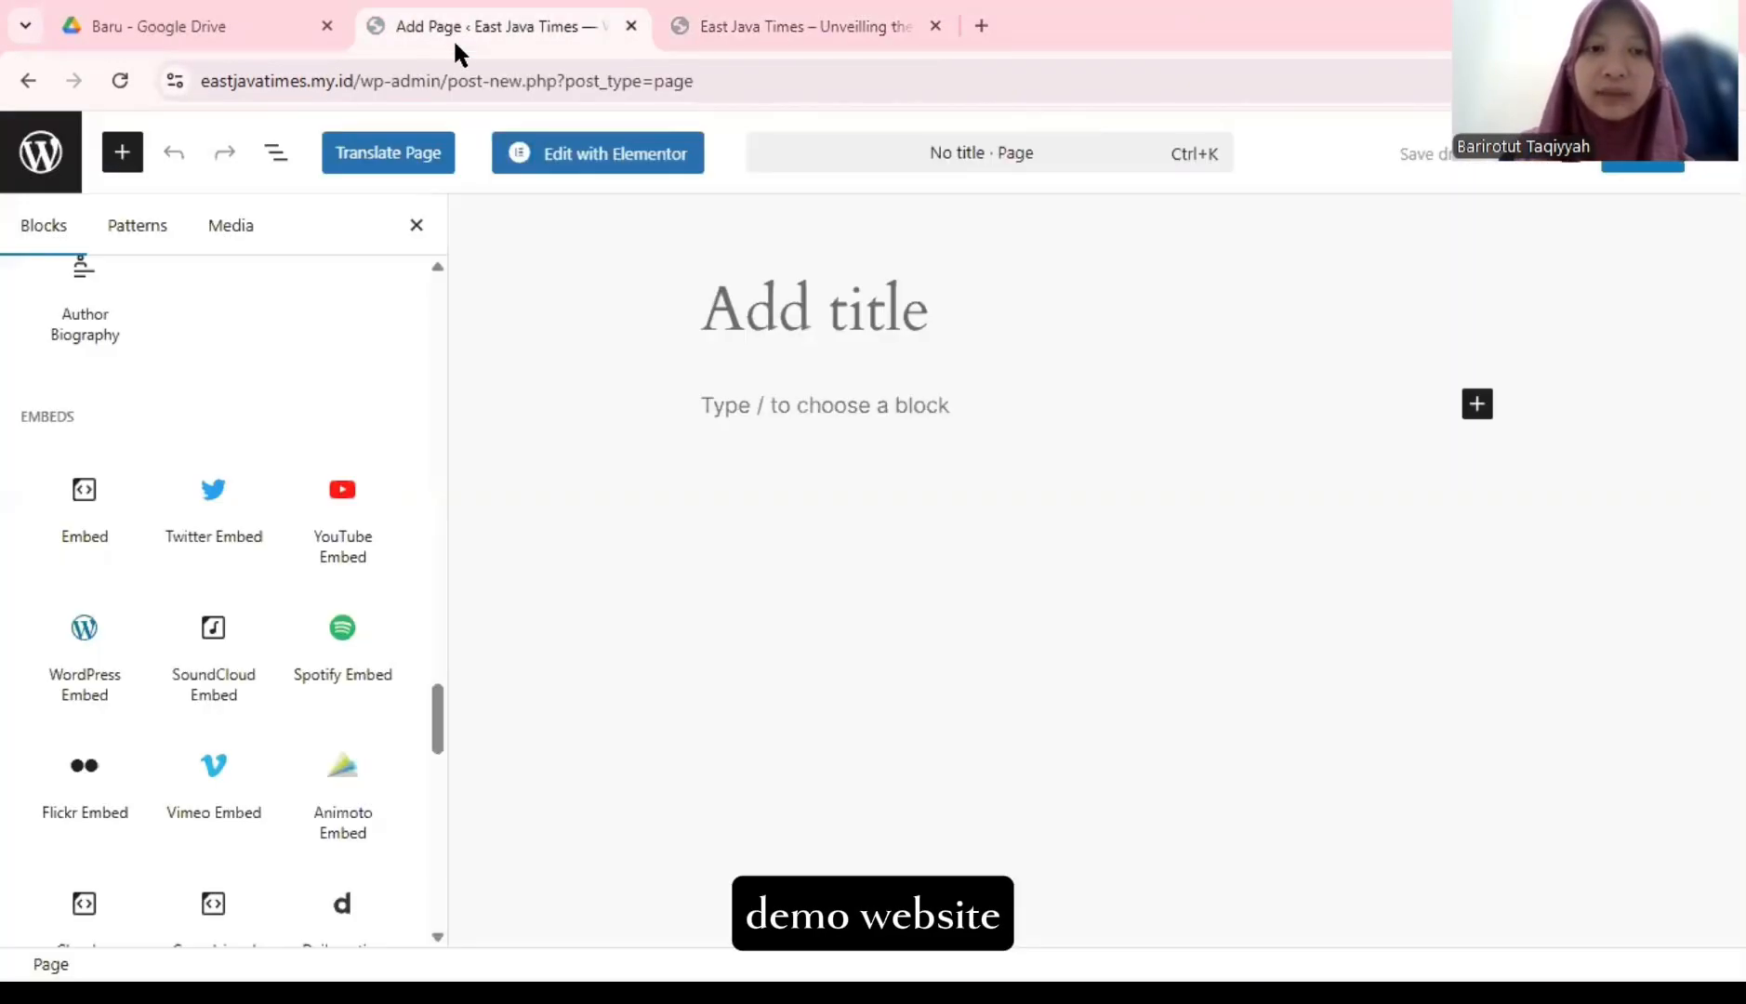
left_click(320, 534)
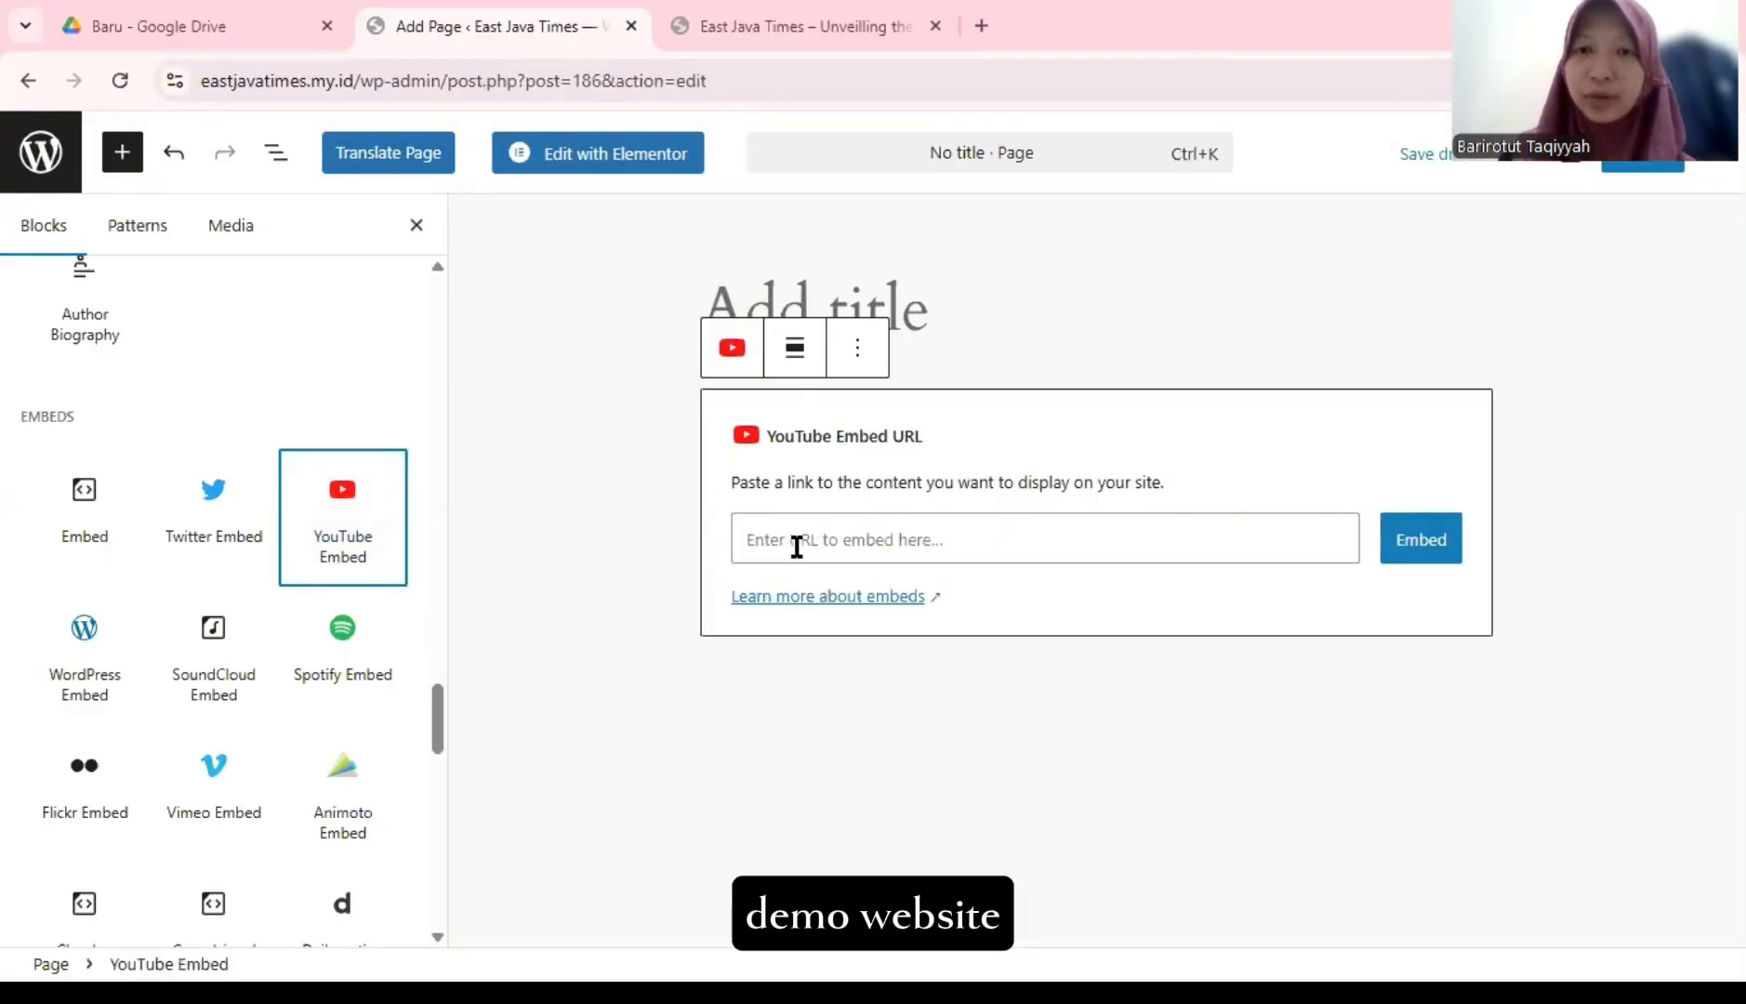
- Return to the live homepage, open its Contact page and look at the contact links over the dance picture
left_click(690, 42)
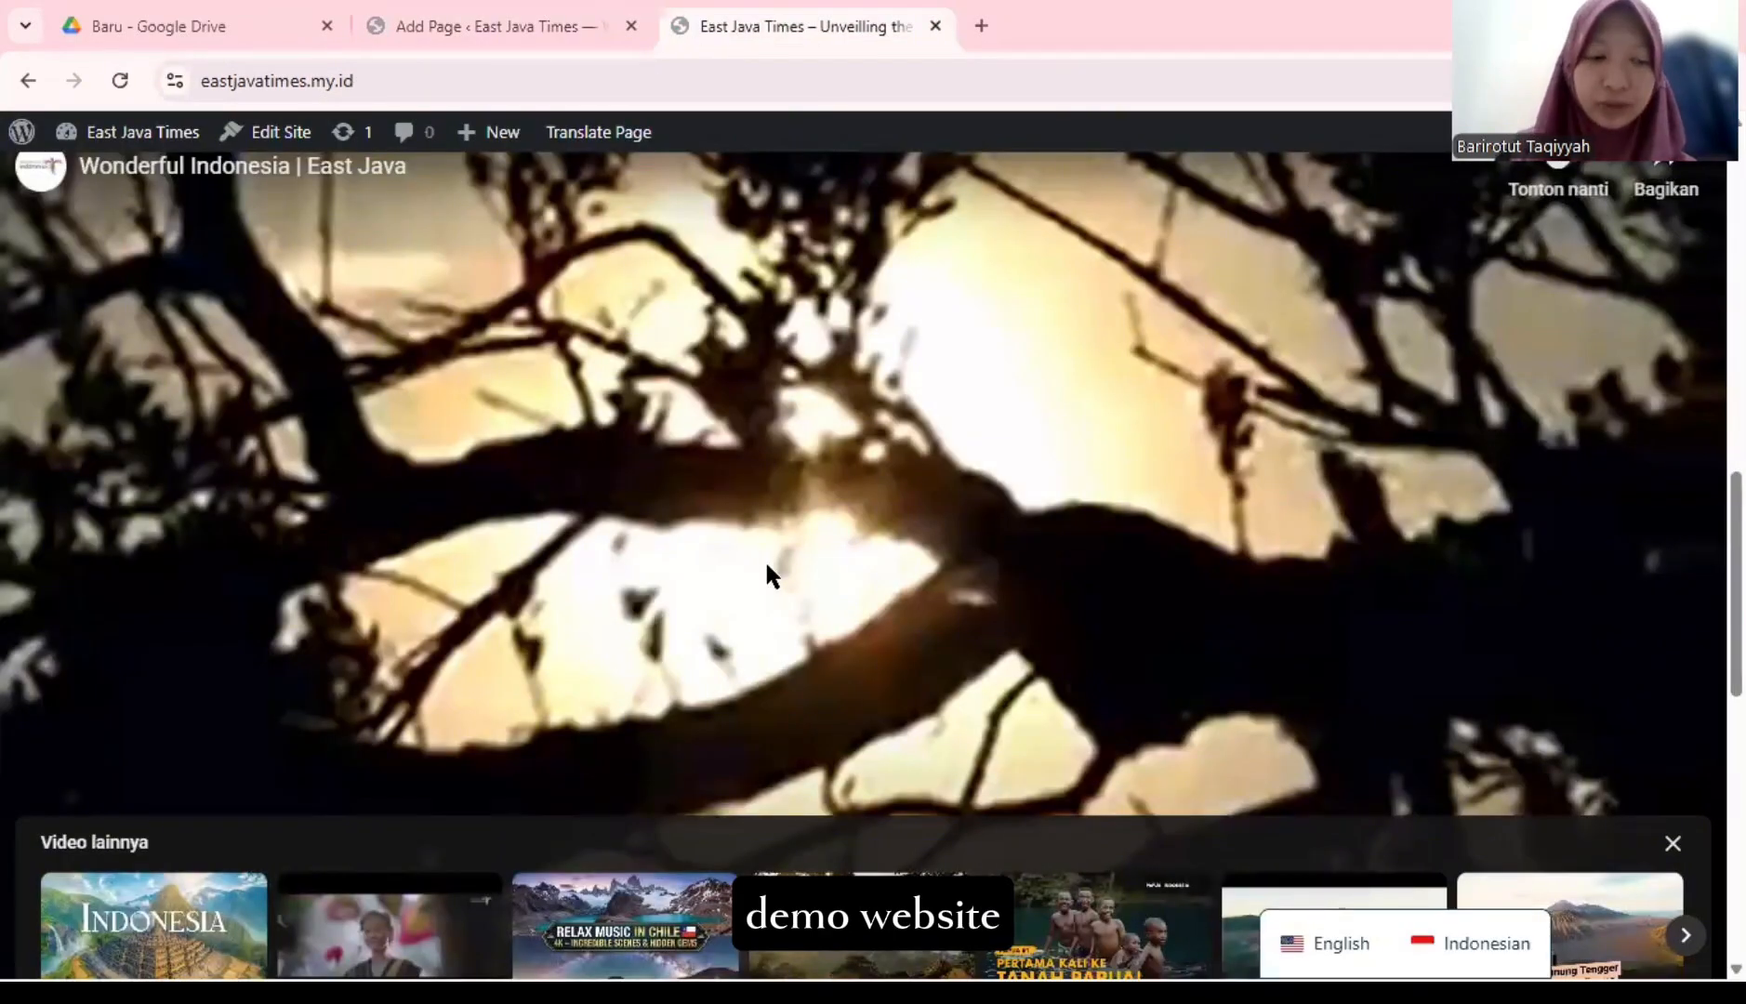
scroll(767, 567, "up", 6)
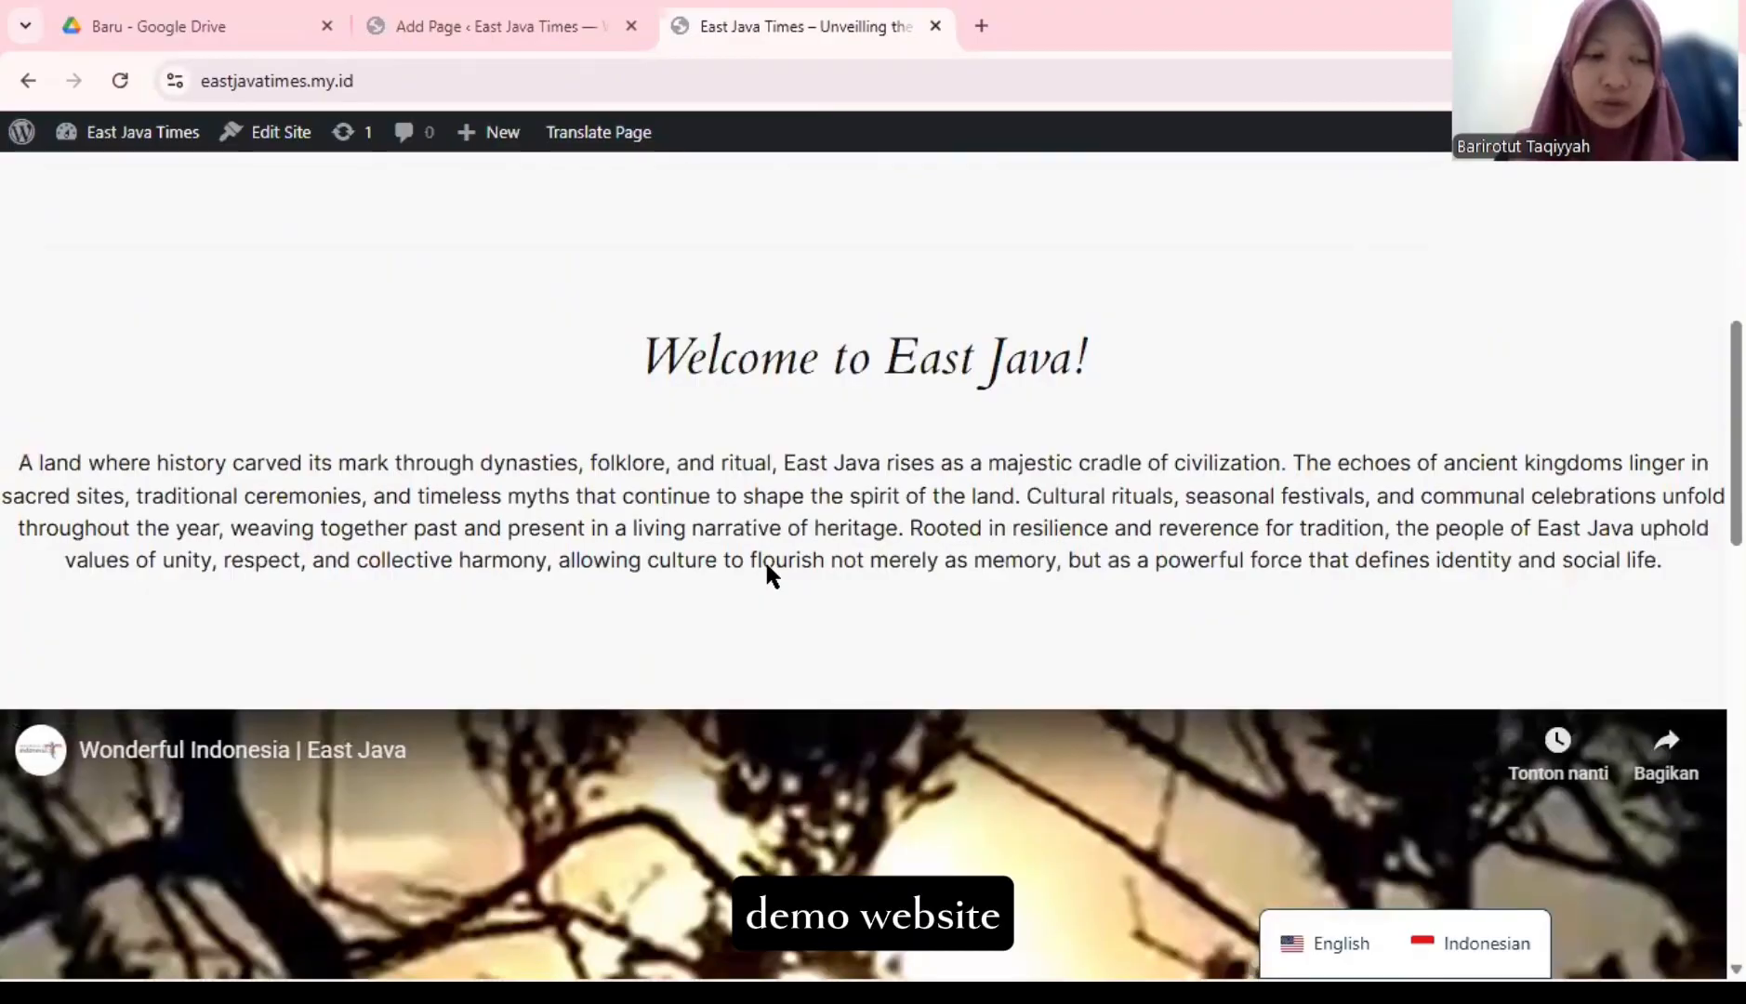
scroll(767, 567, "up", 3)
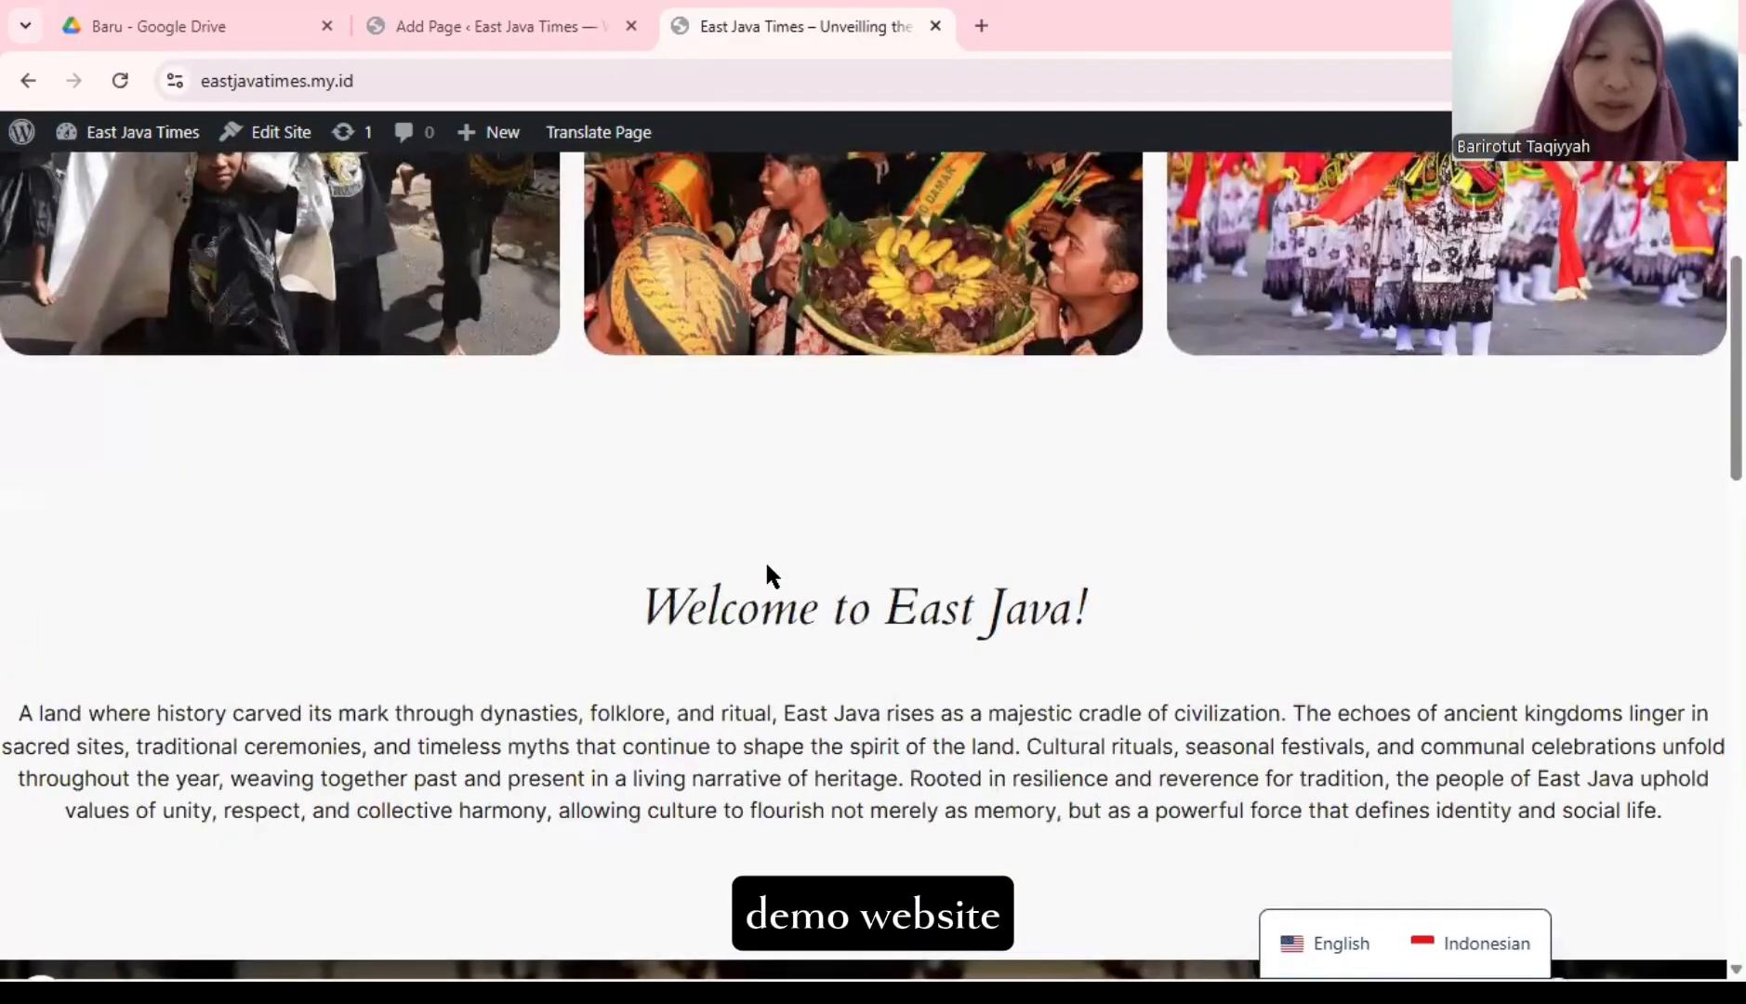
scroll(767, 570, "up", 5)
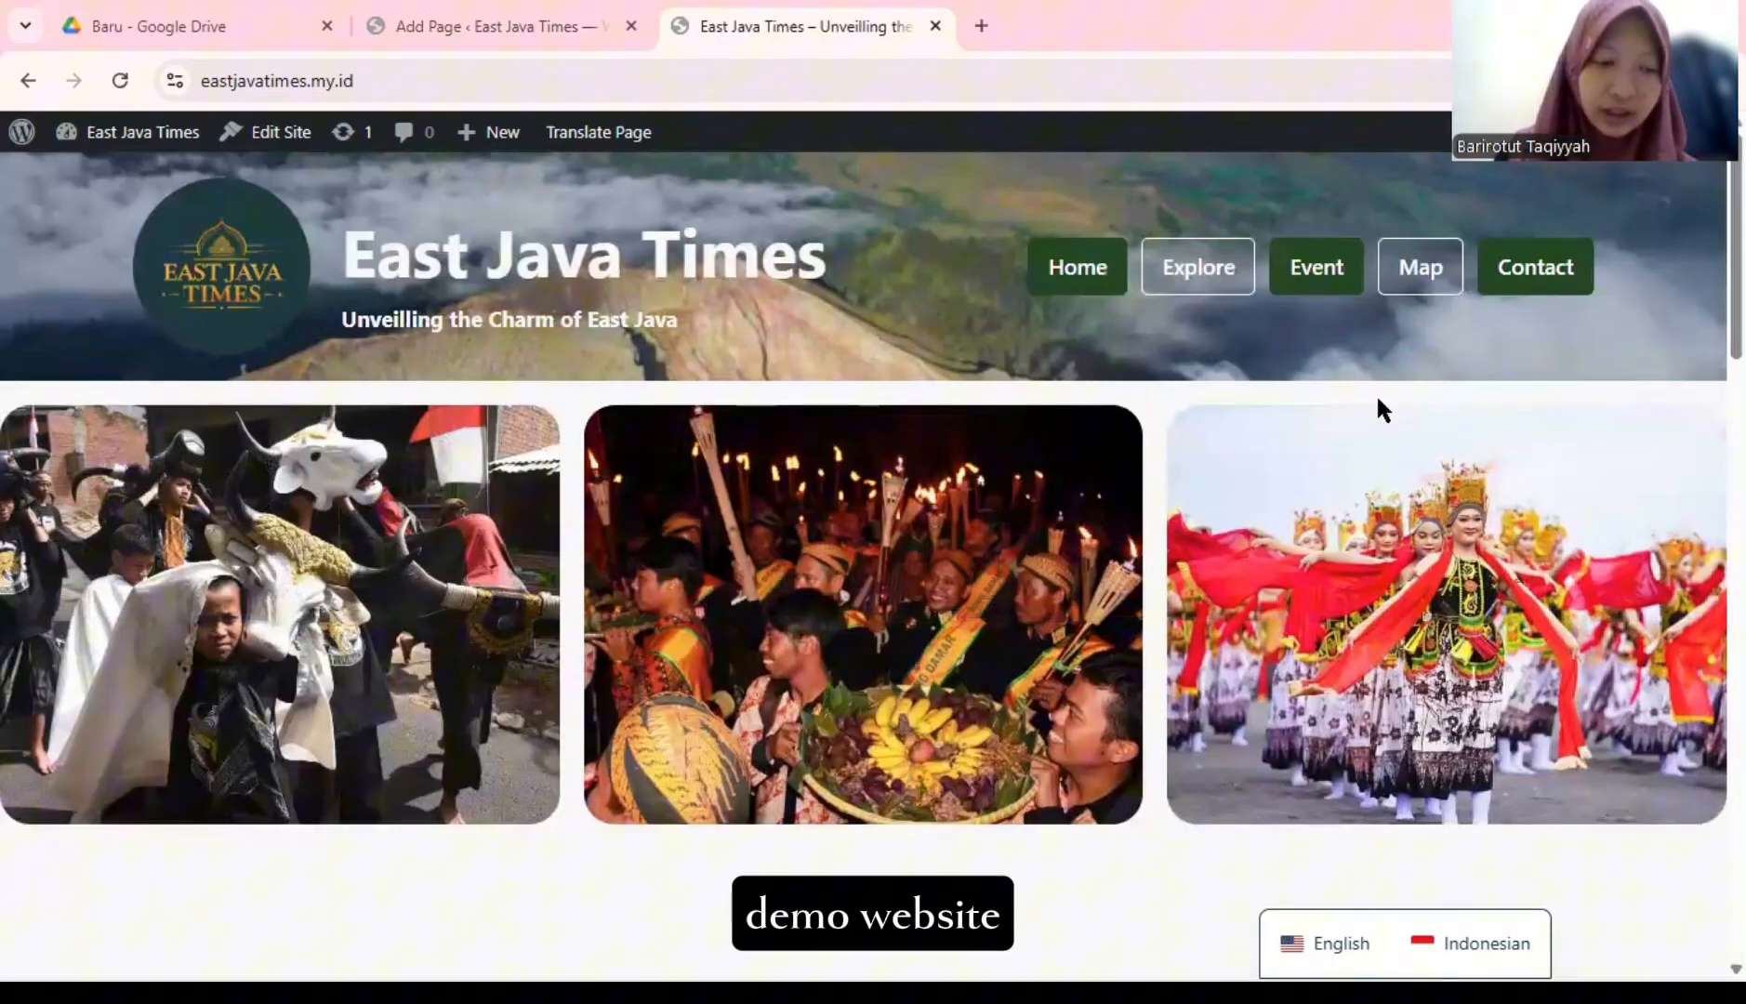
left_click(1548, 265)
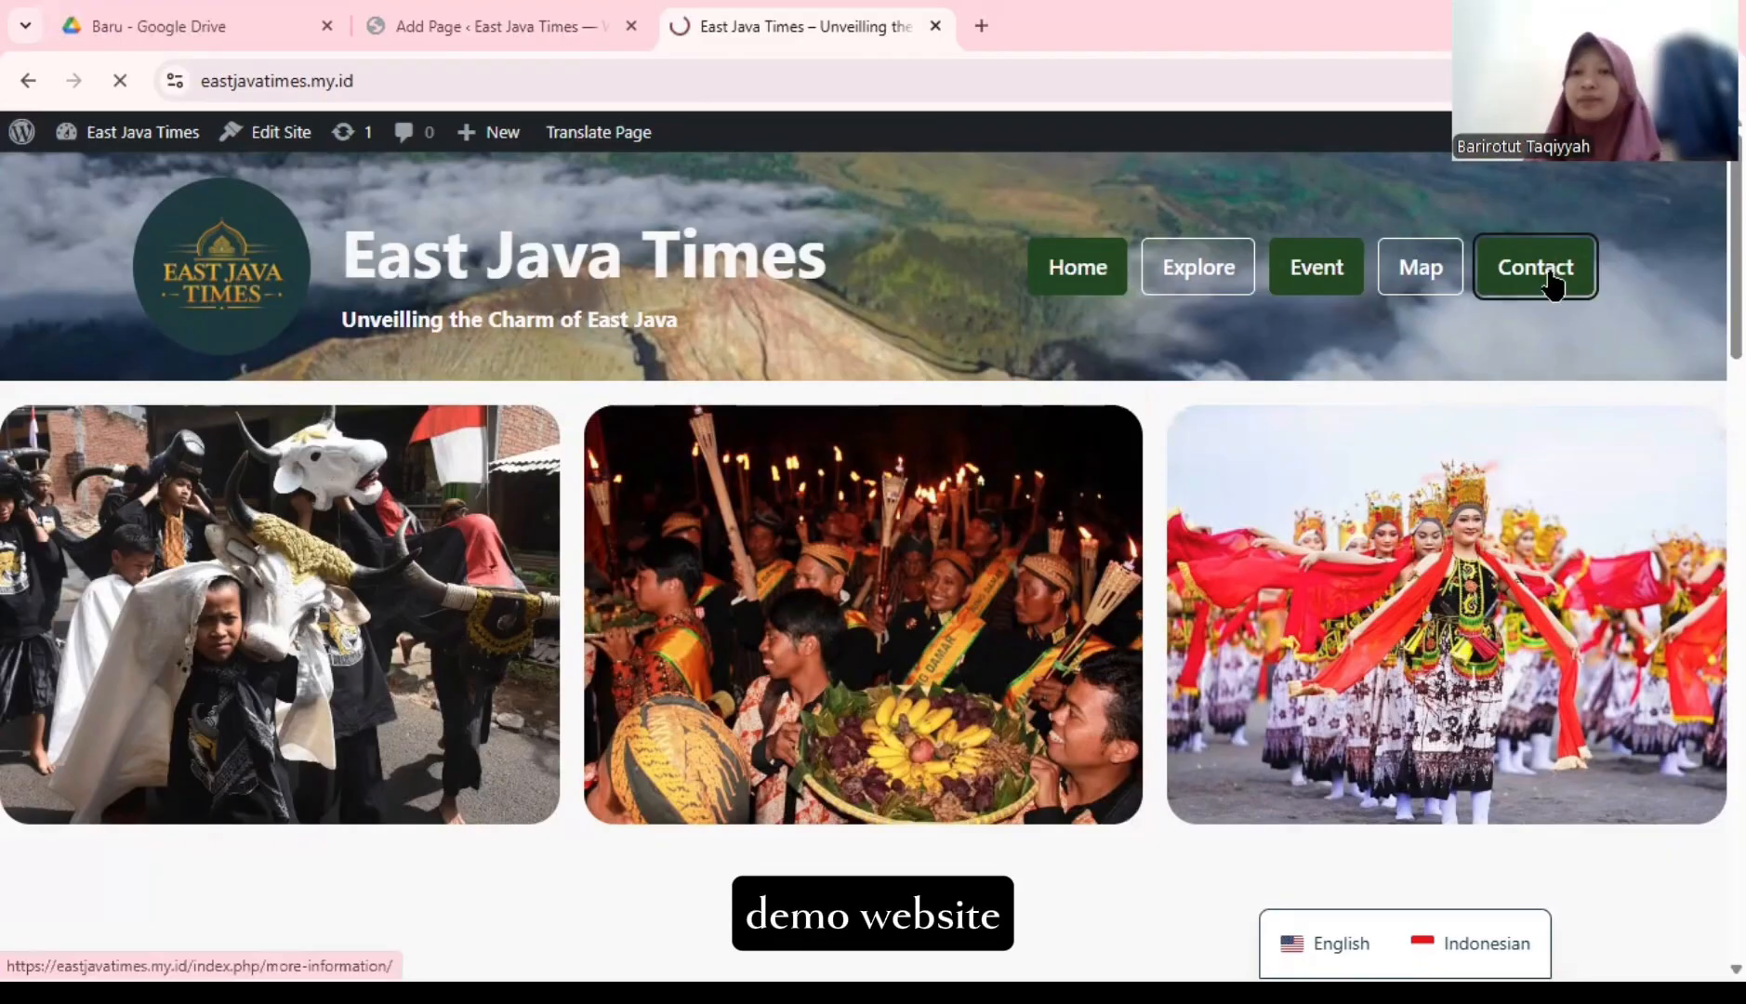
scroll(753, 502, "down", 4)
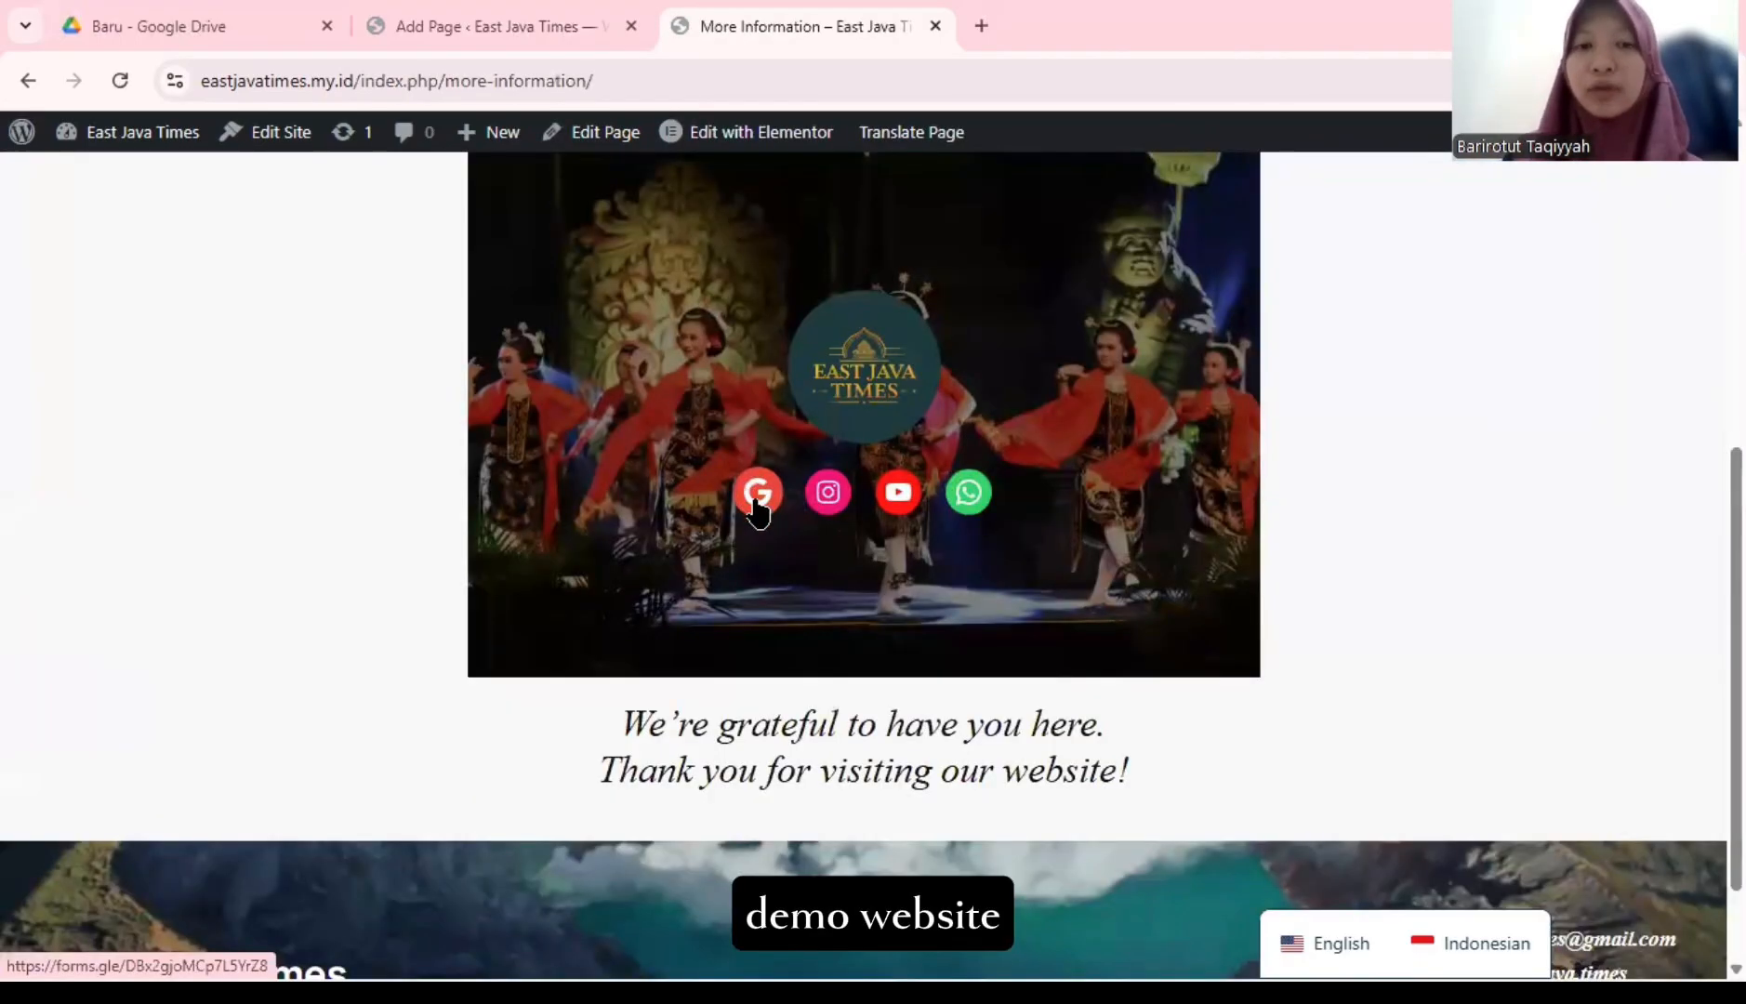
- Open the "Kritik dan Saran" form from the Google link, review its questions and return to the More Information page
left_click(757, 502)
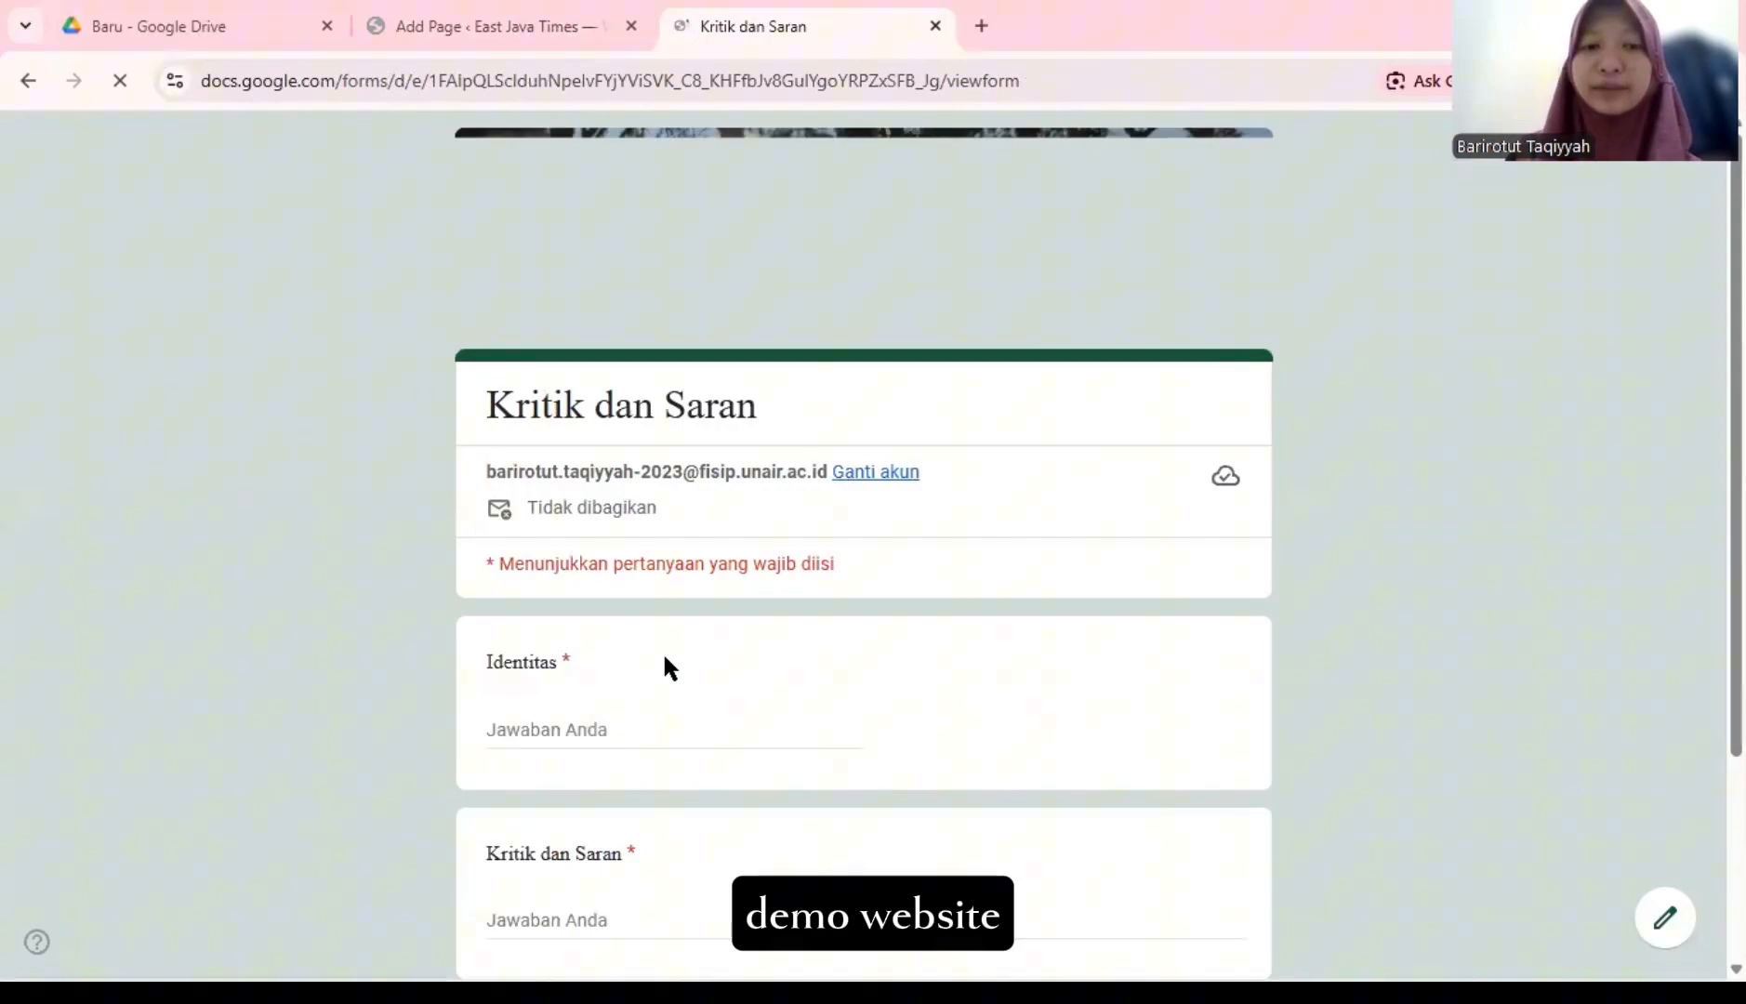
scroll(663, 651, "down", 3)
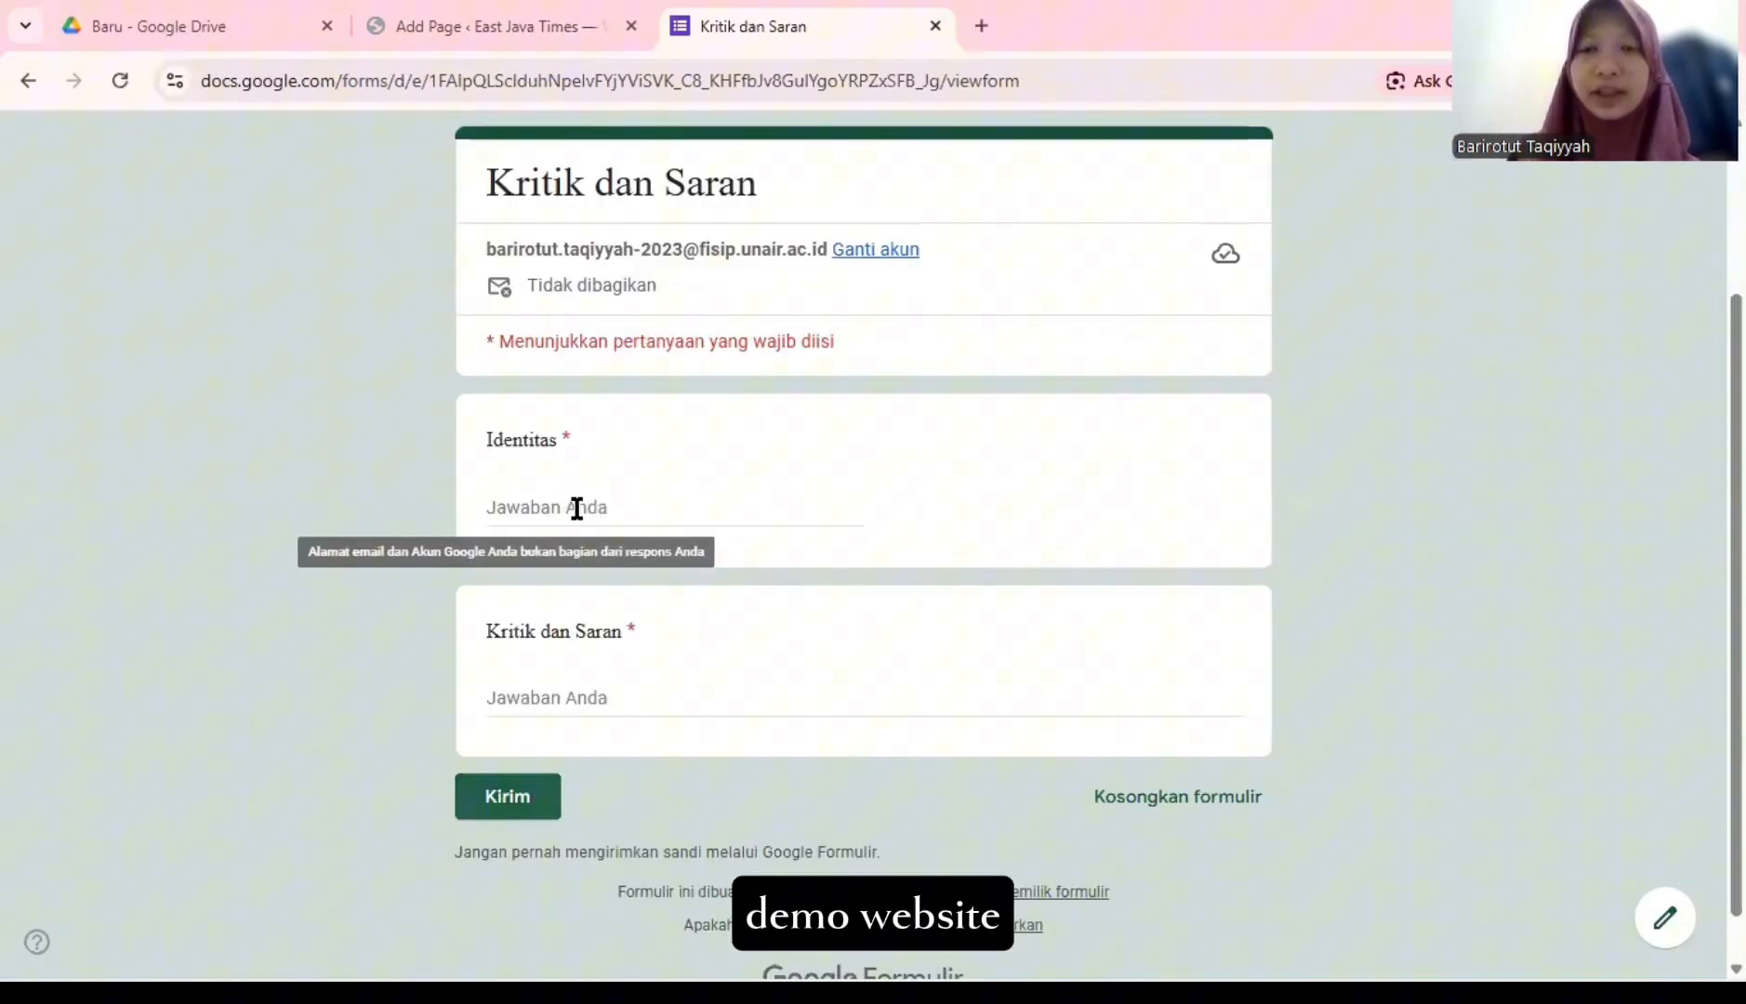
scroll(576, 484, "up", 3)
left_click(29, 80)
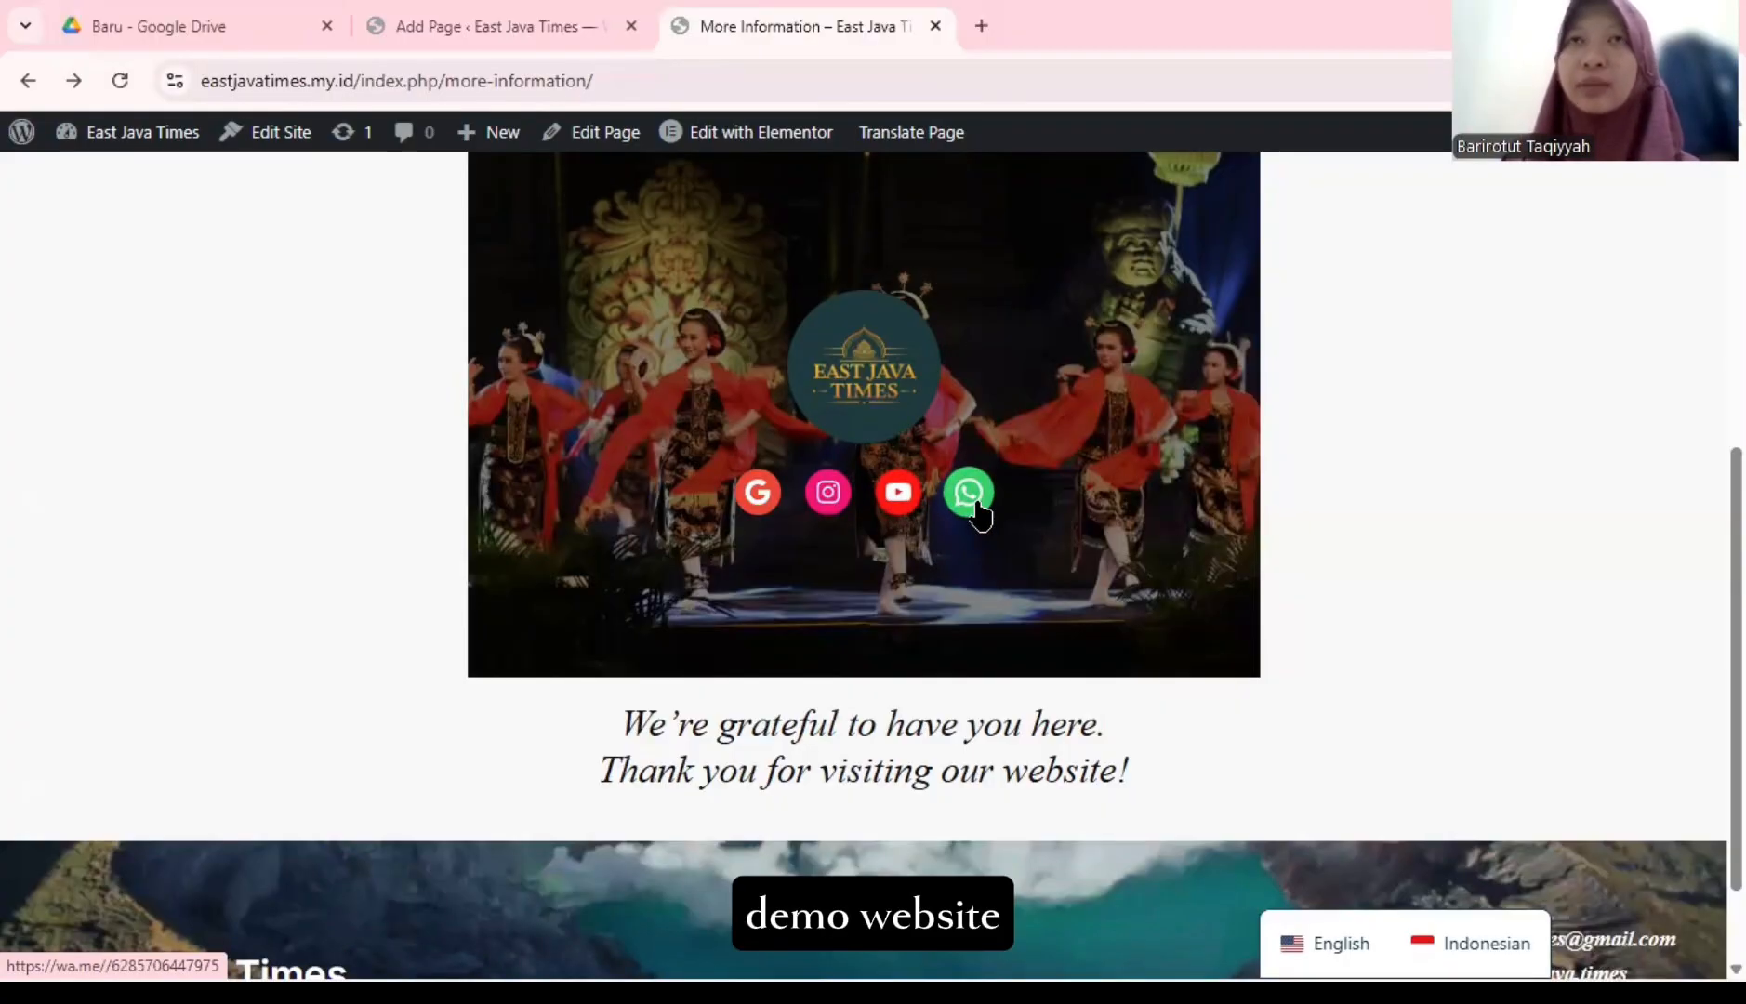
- Examine the logo, contact links and thank-you message on the More Information page
scroll(979, 509, "up", 2)
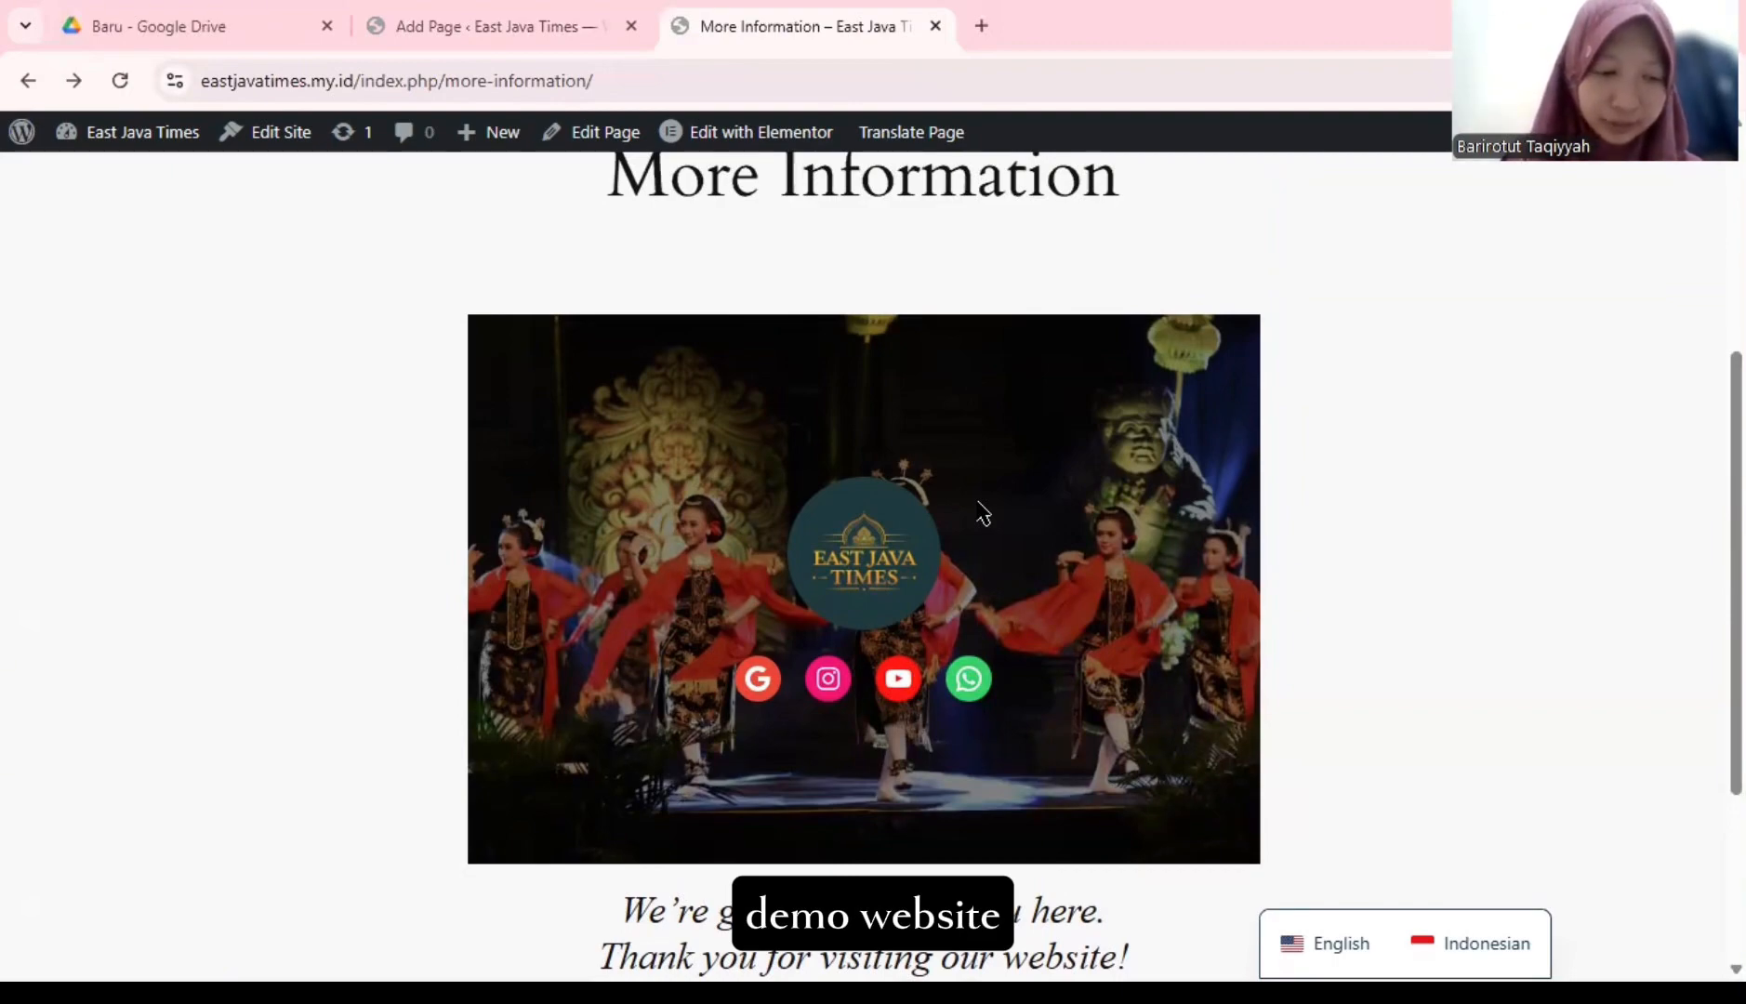
scroll(983, 514, "down", 1)
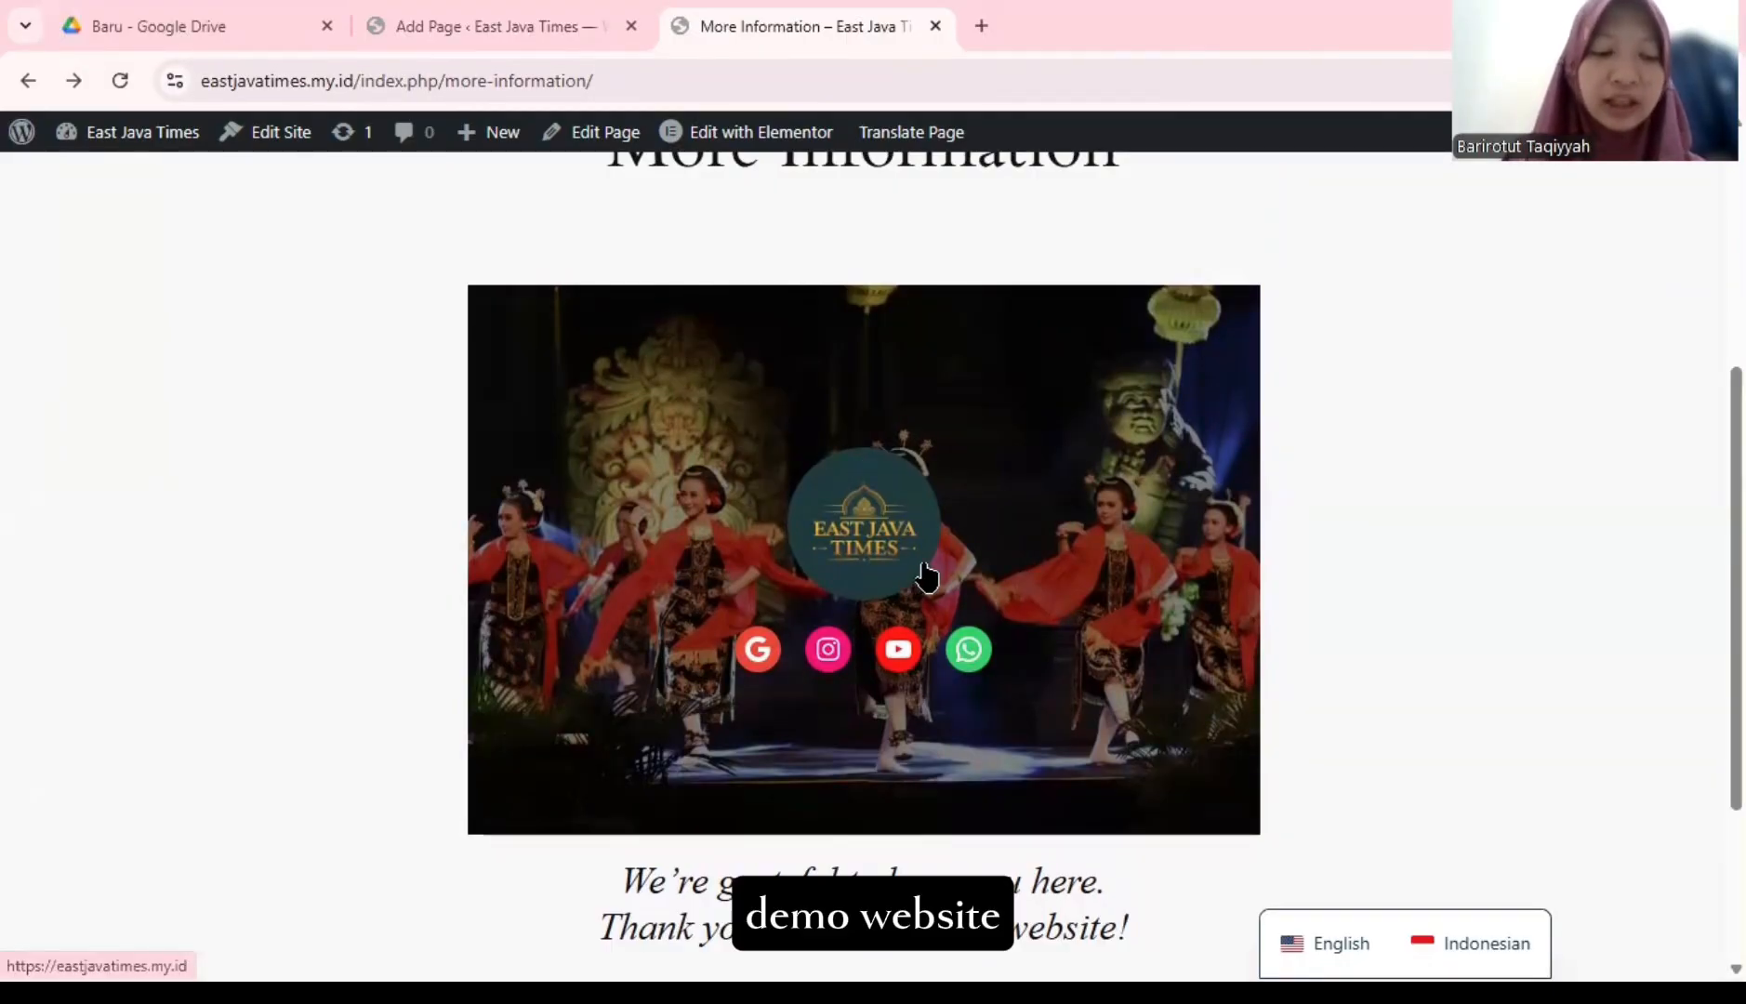
scroll(927, 577, "down", 2)
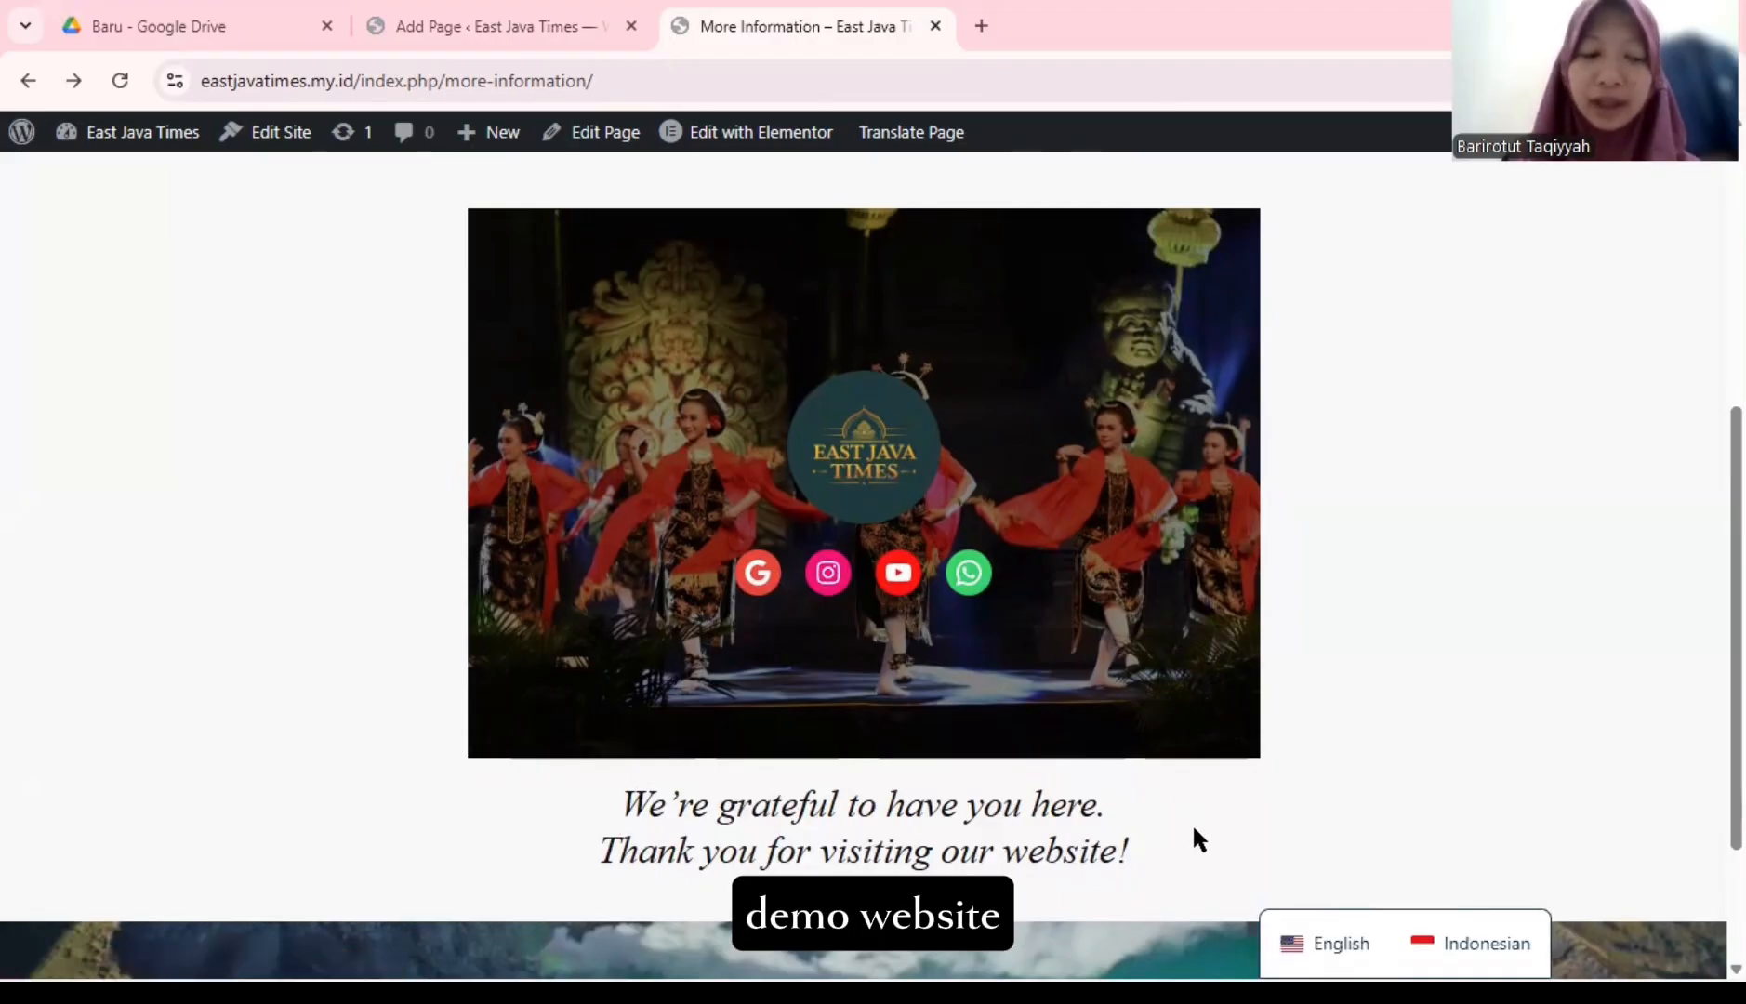
- Go back to the Home page and review its welcome text, embedded video and View Recent News section
scroll(1193, 823, "up", 5)
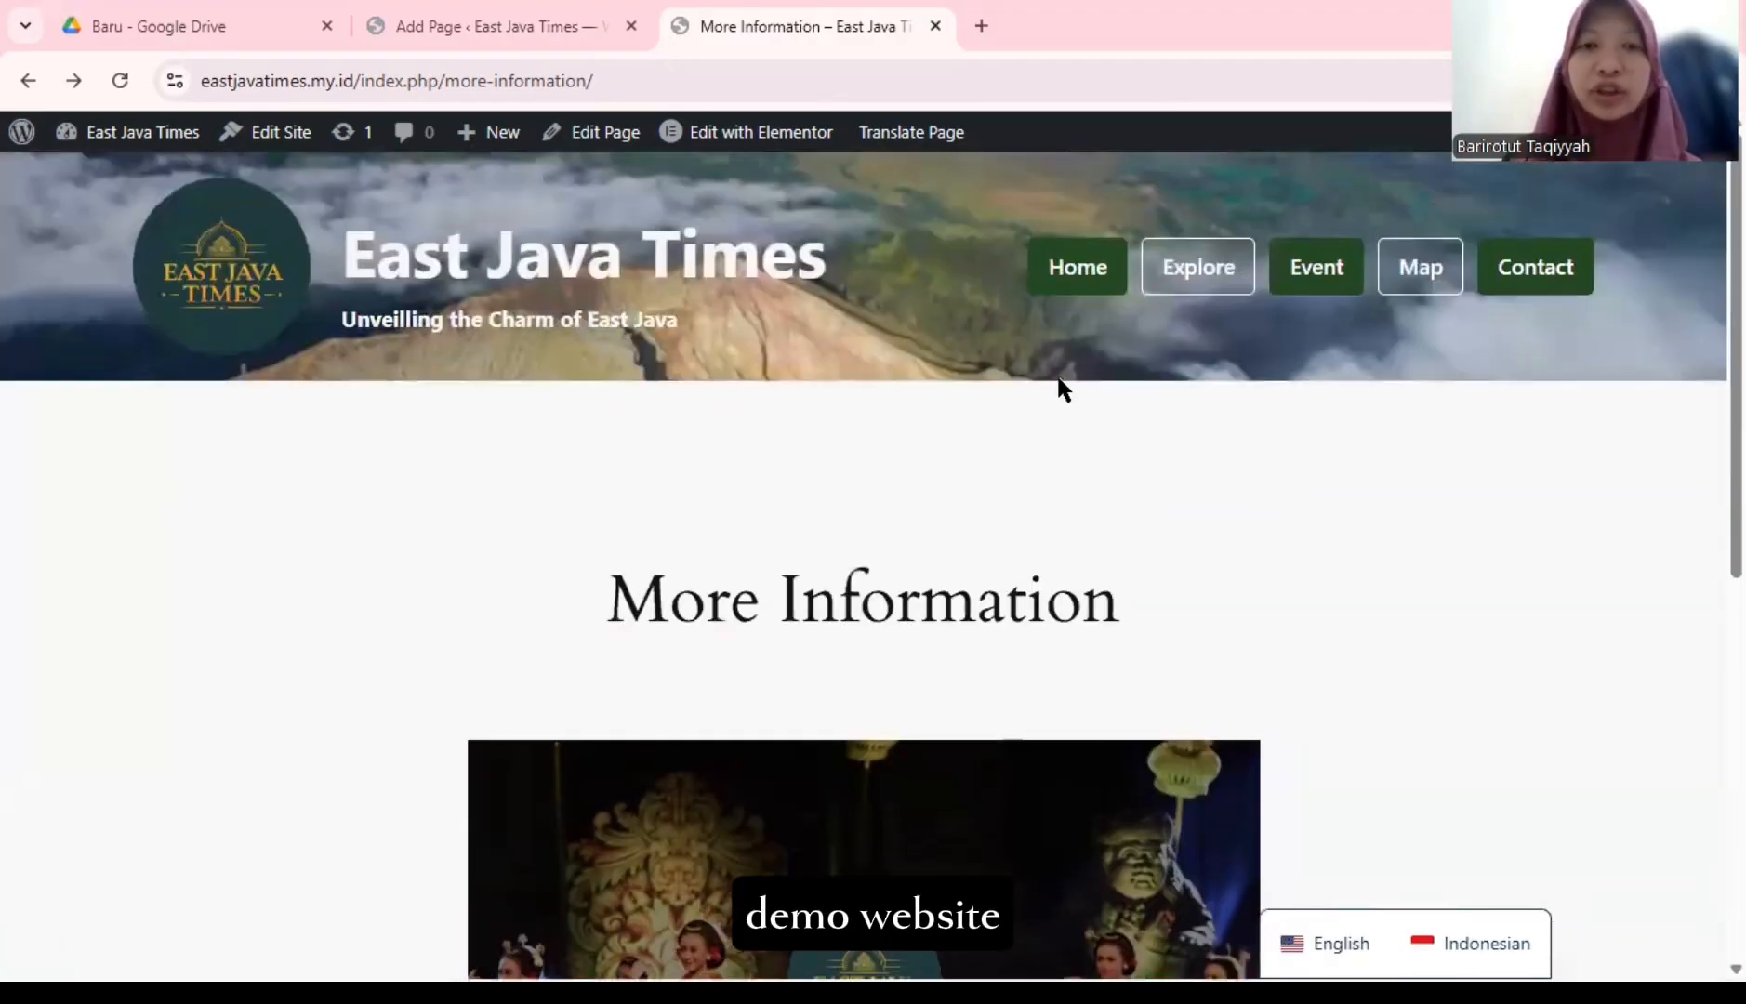
left_click(1103, 269)
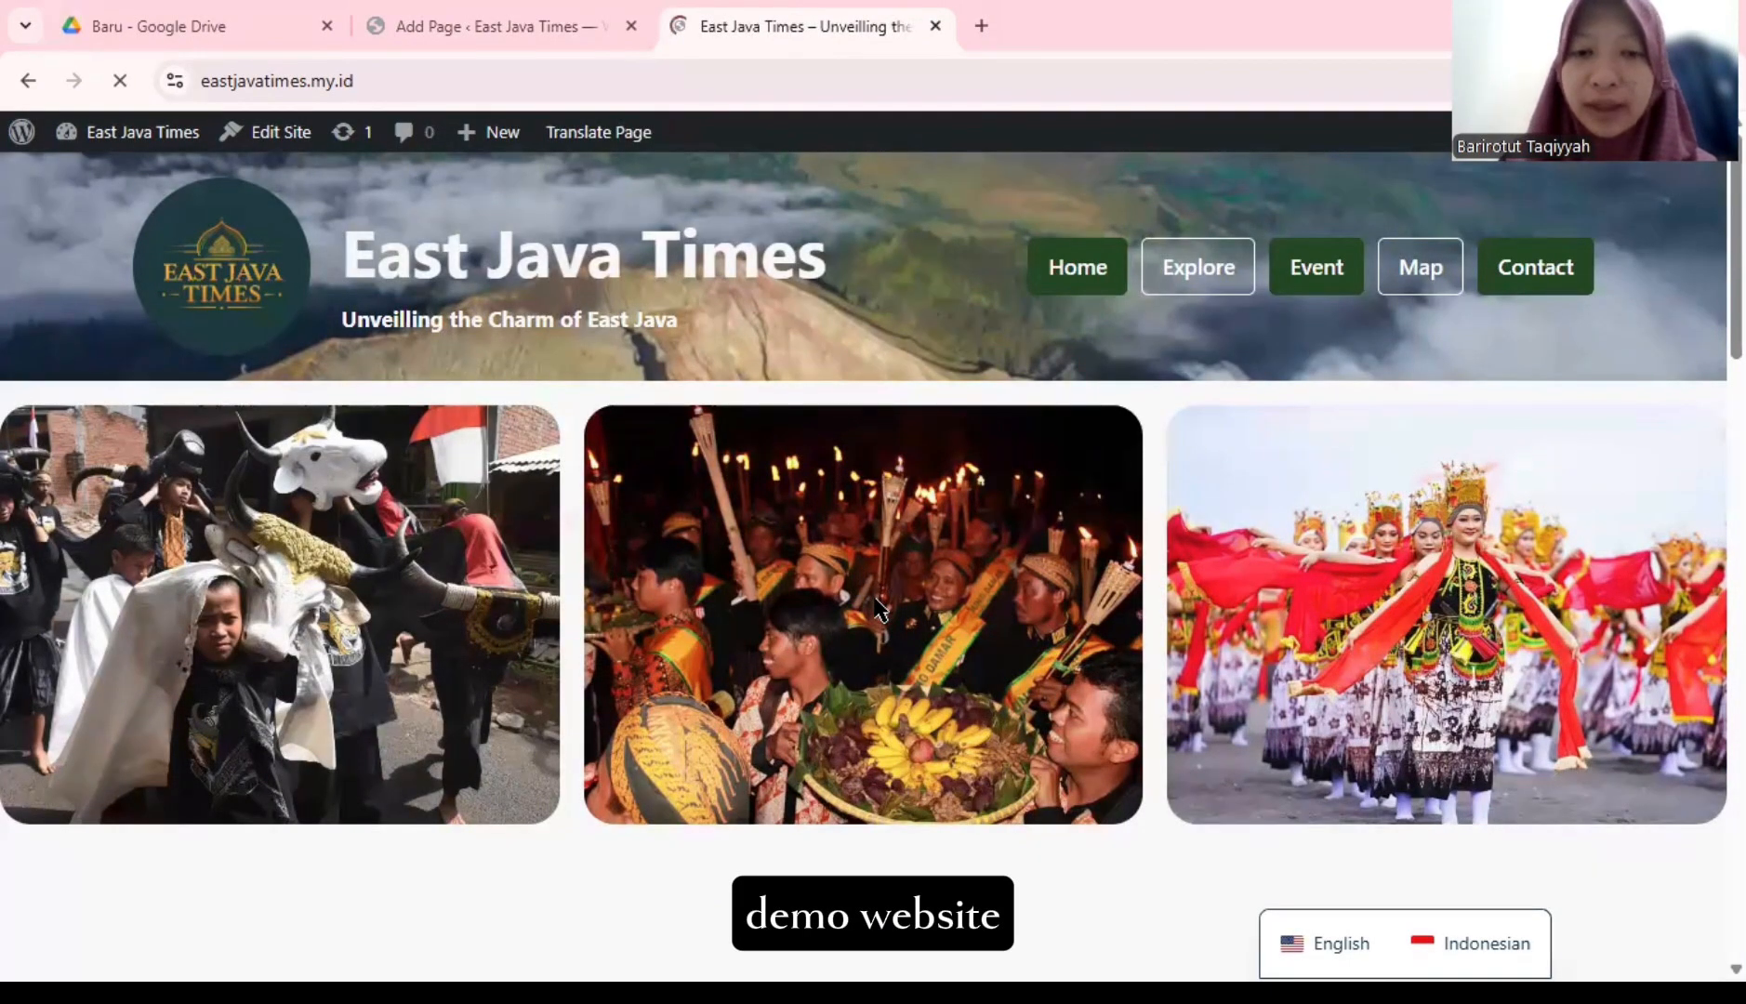
scroll(877, 606, "down", 10)
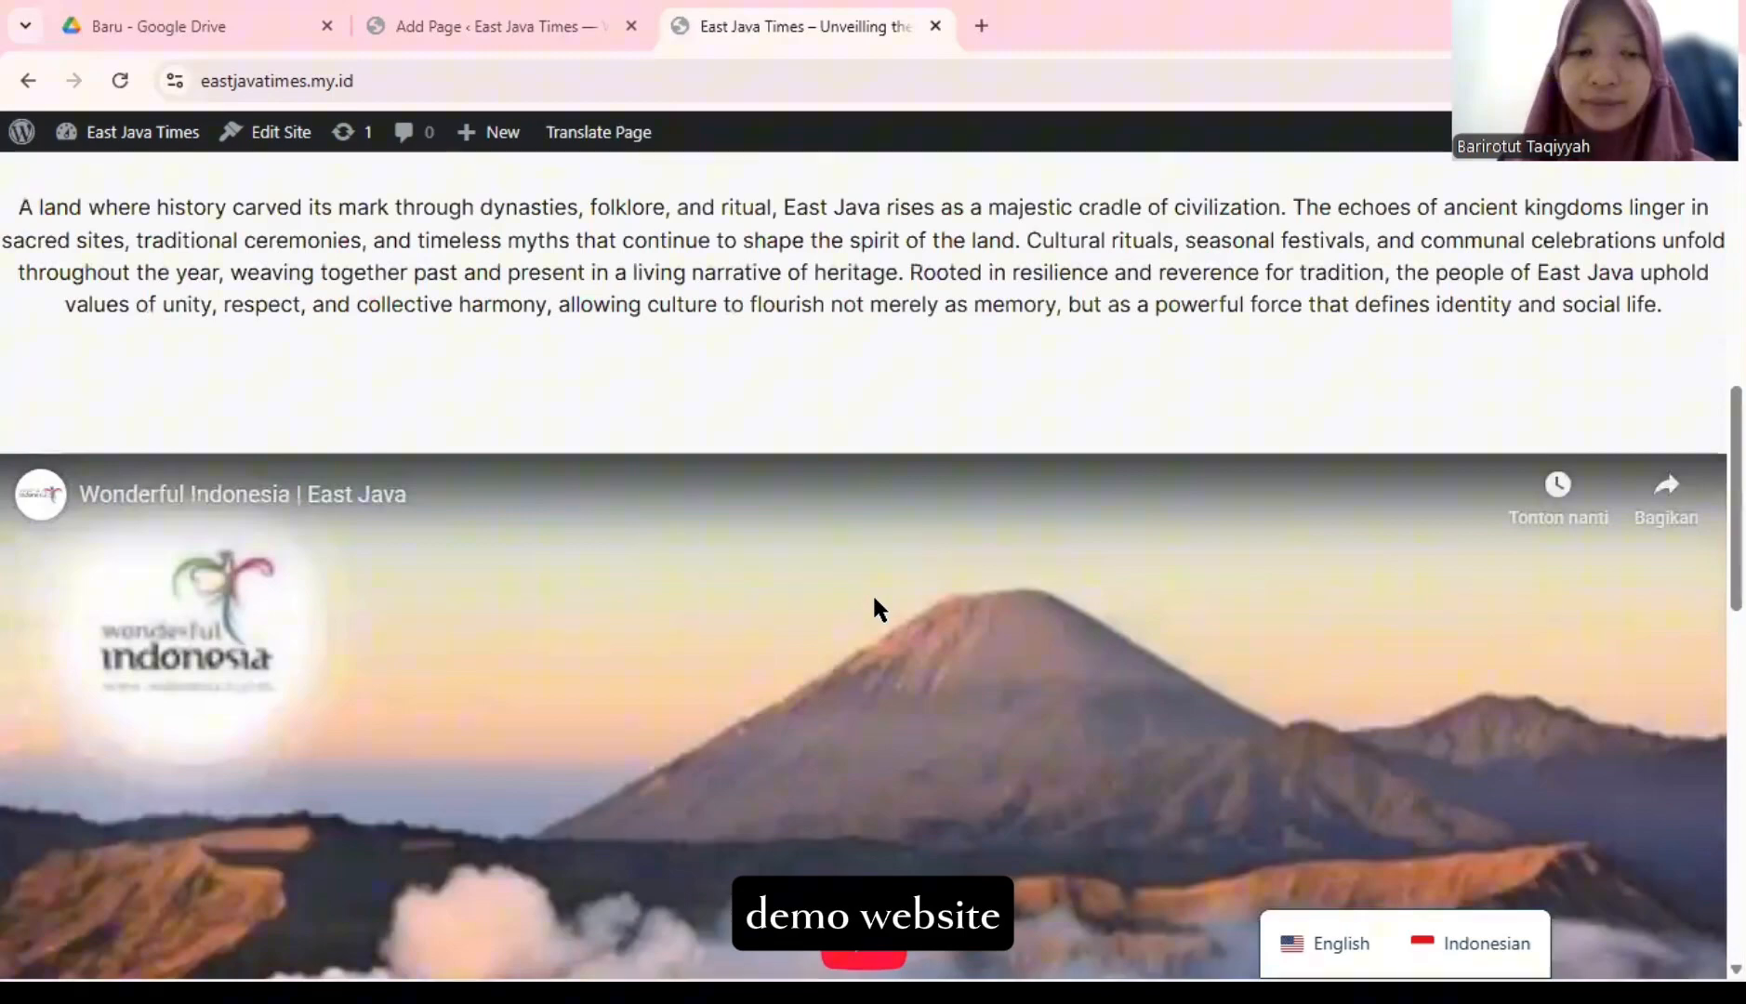
scroll(877, 606, "down", 2)
scroll(875, 600, "down", 1)
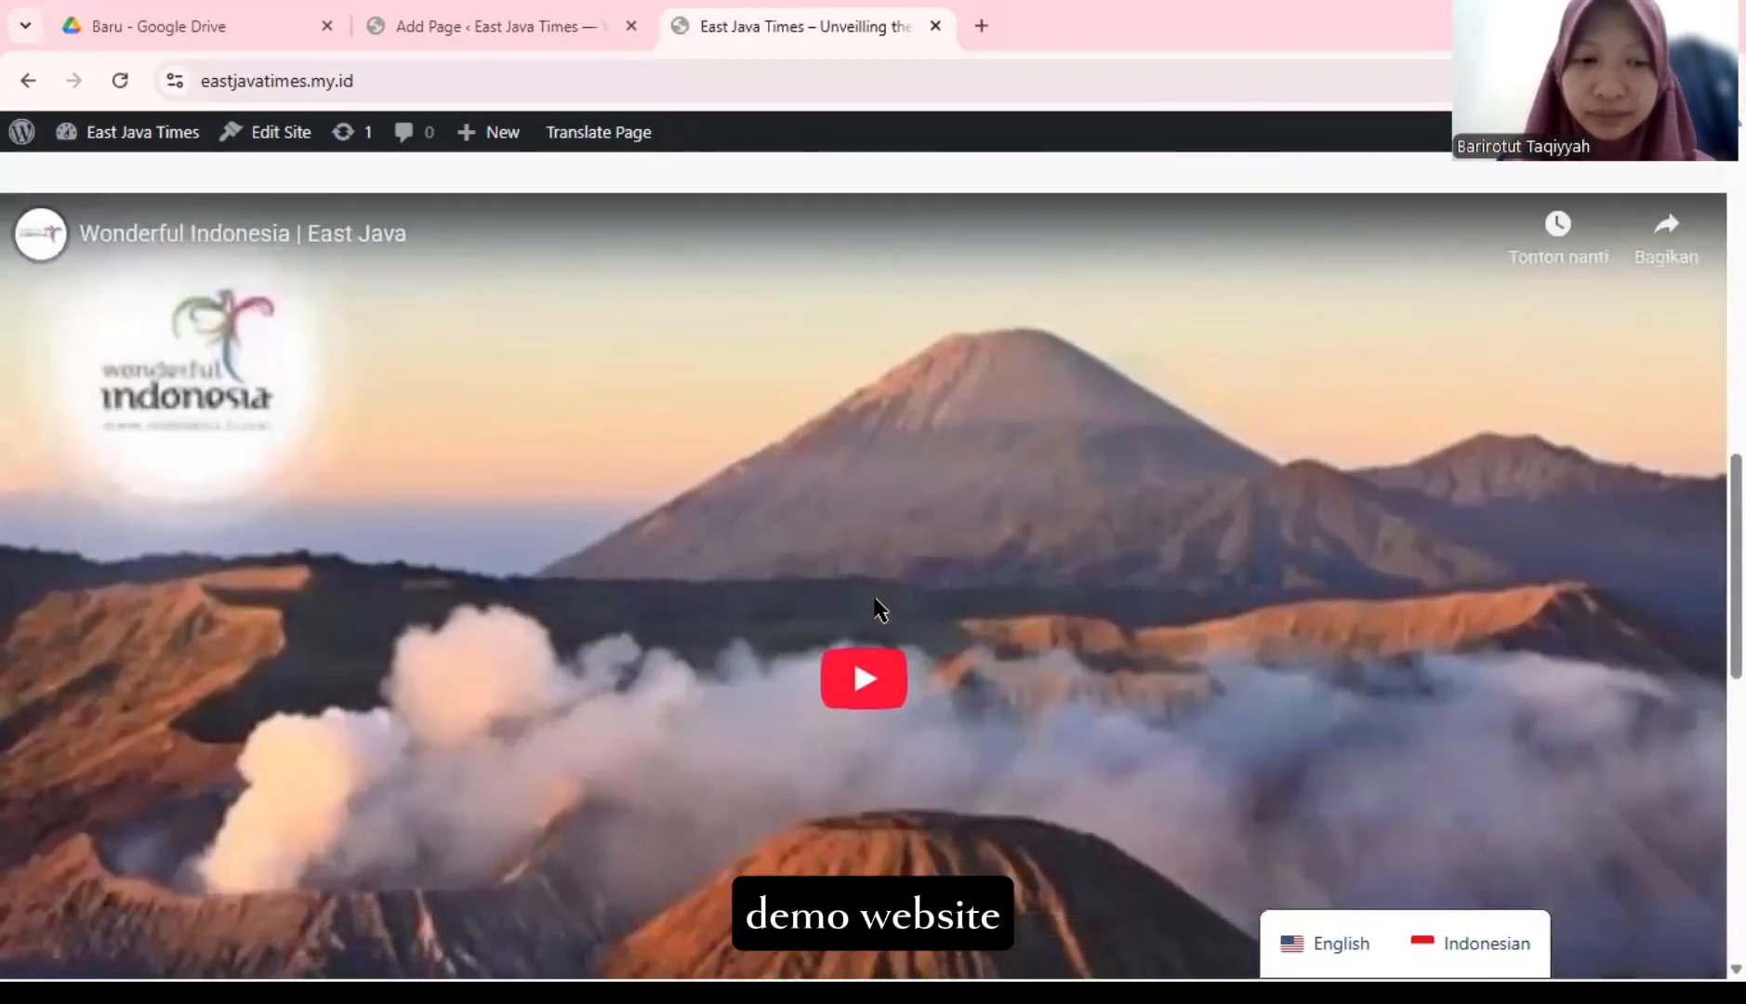
scroll(877, 606, "down", 8)
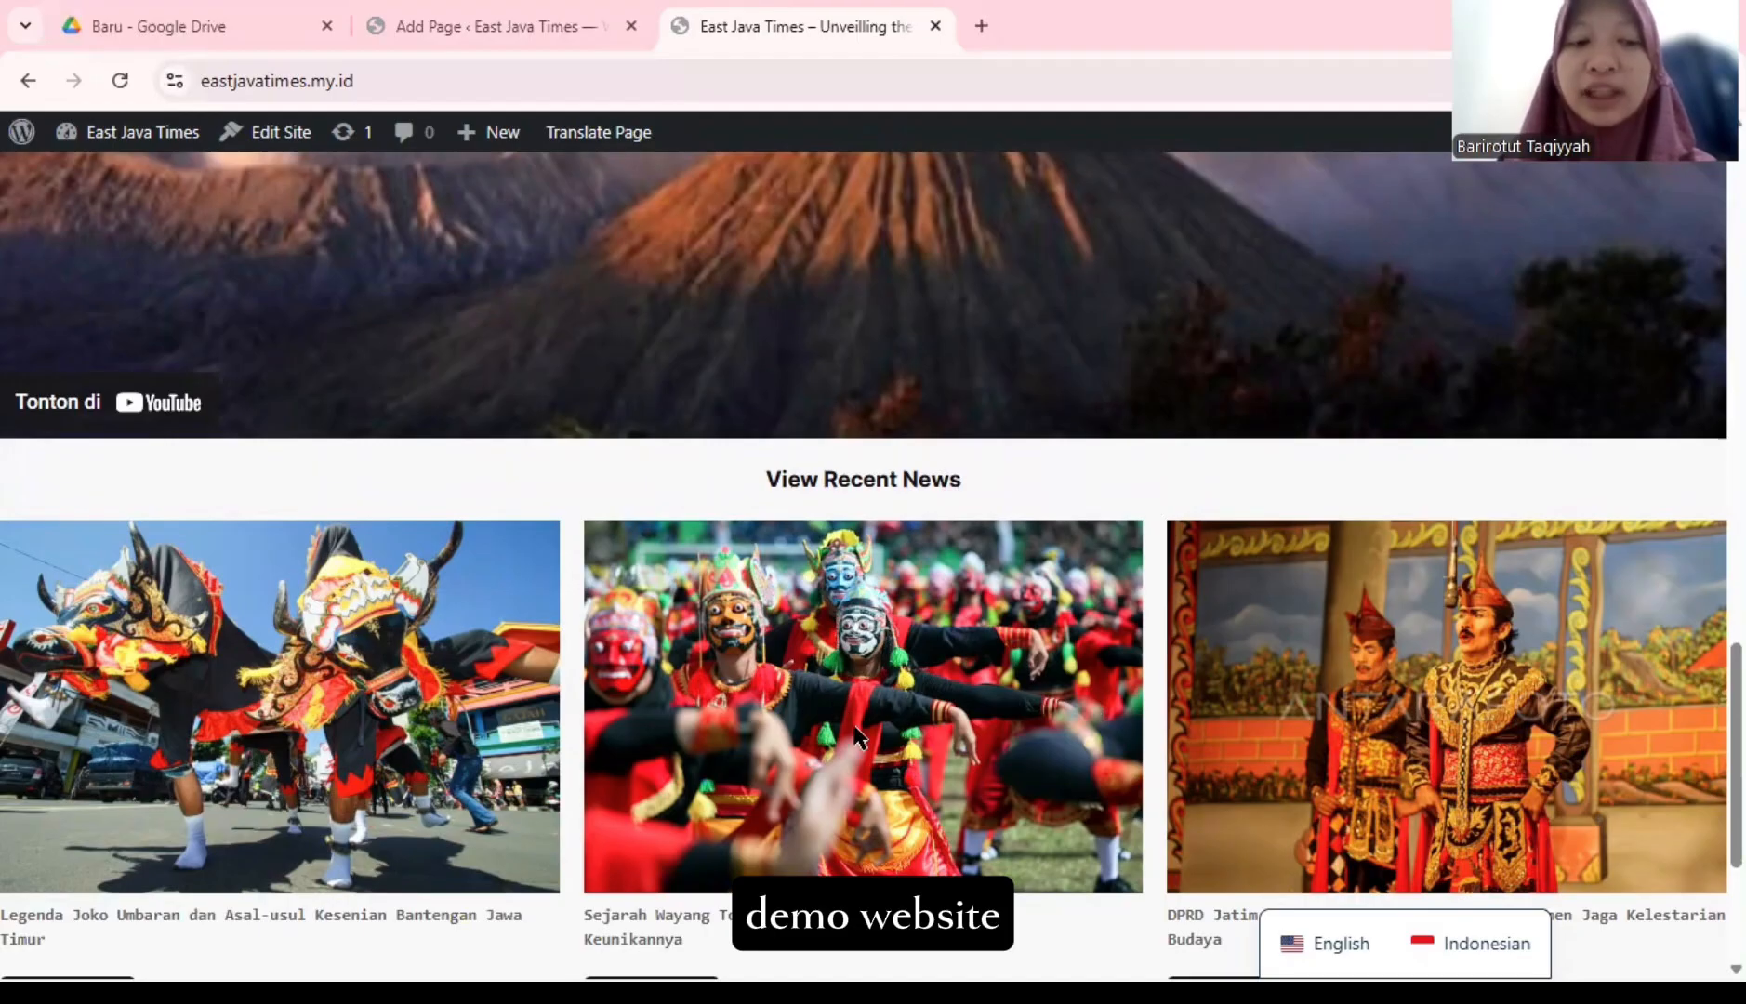
scroll(857, 730, "down", 1)
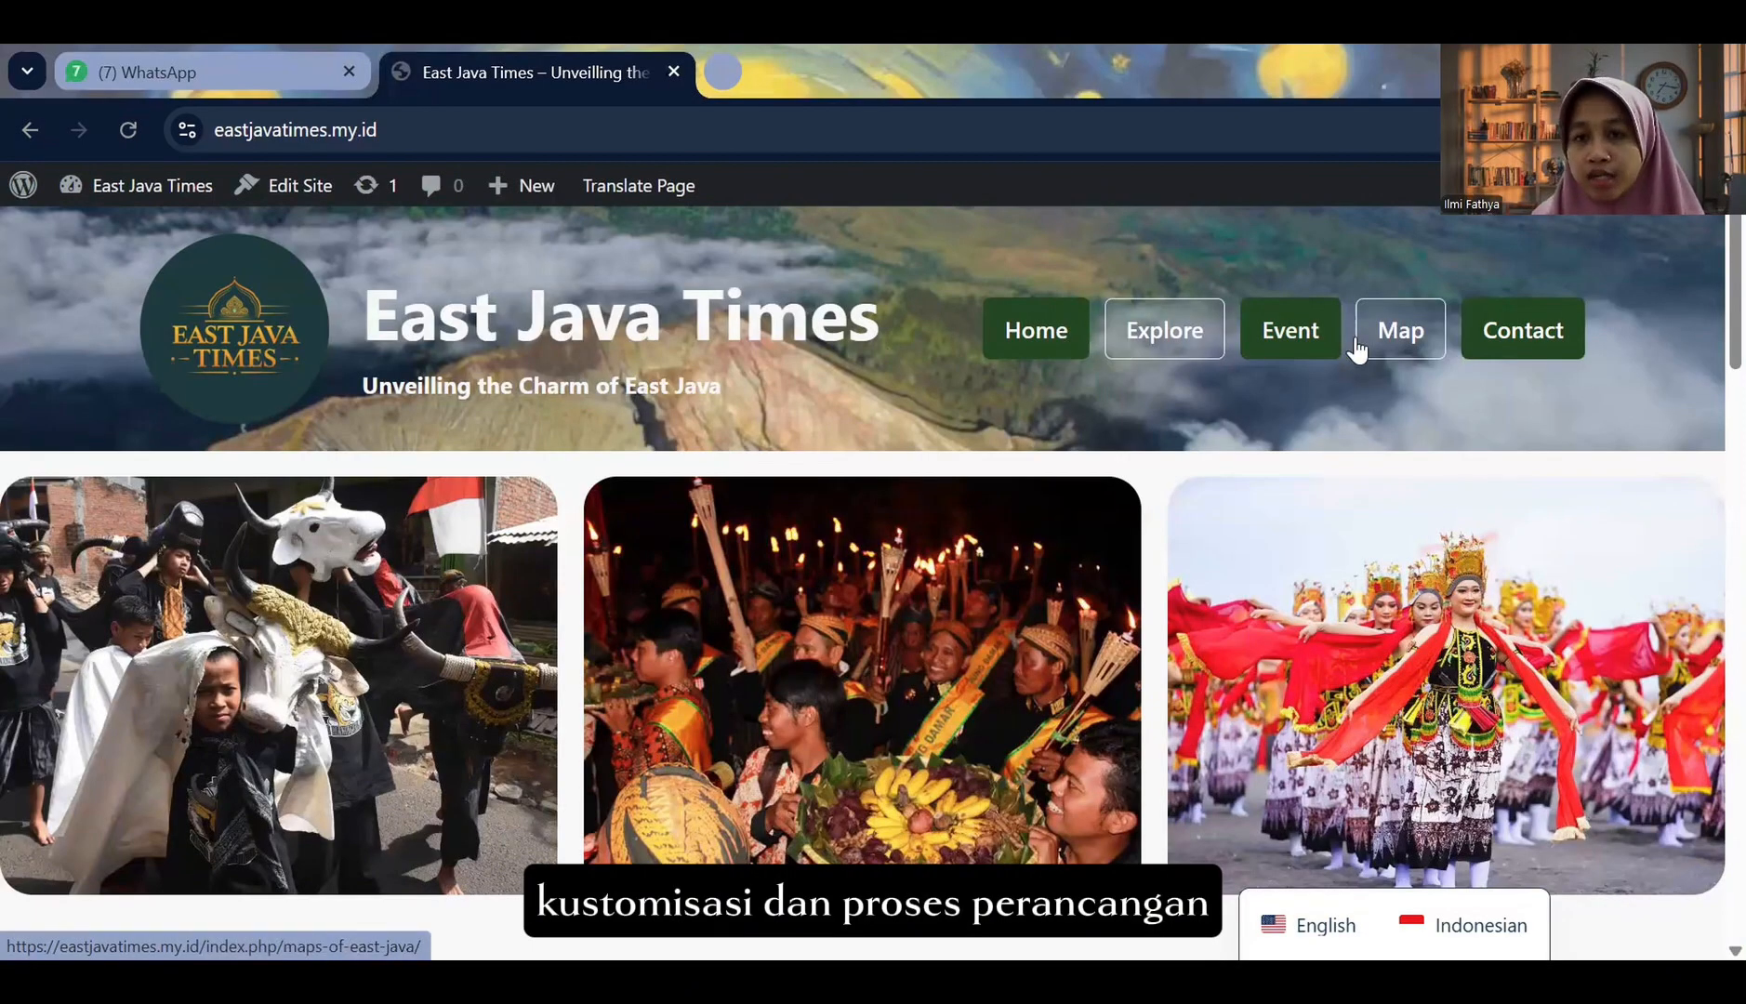
- Review the East Java Times homepage from its header to the contact details in the footer
scroll(686, 582, "down", 20)
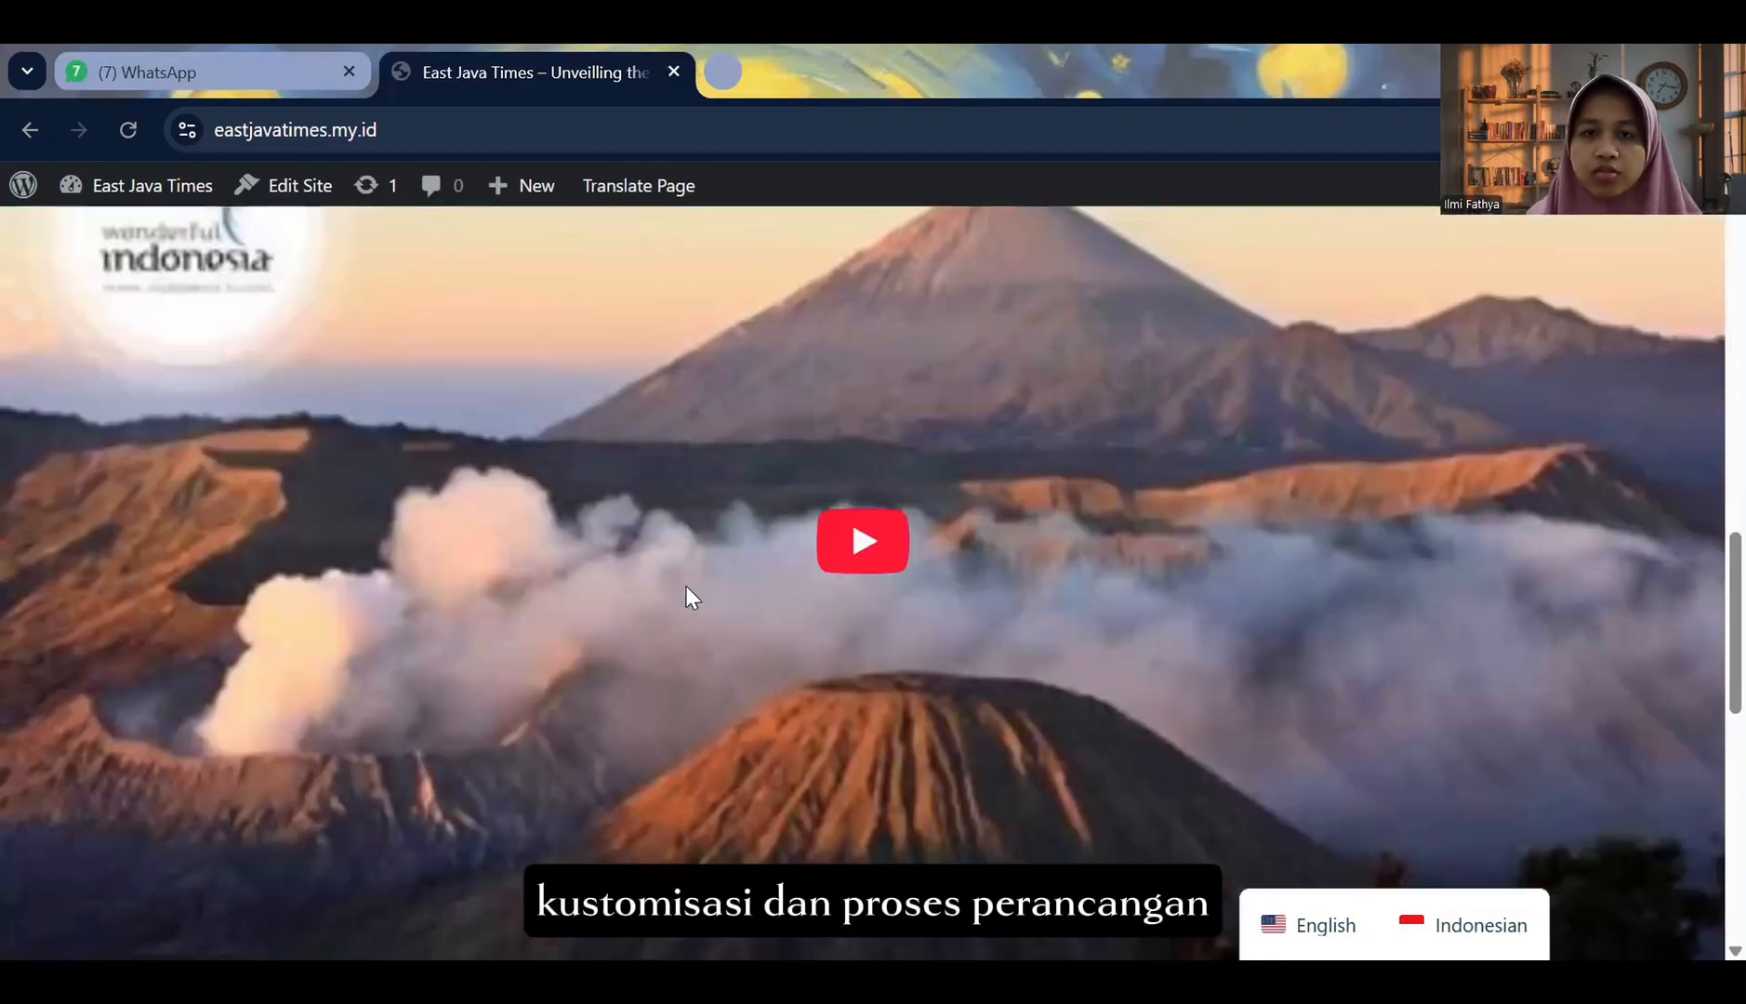
scroll(511, 744, "down", 3)
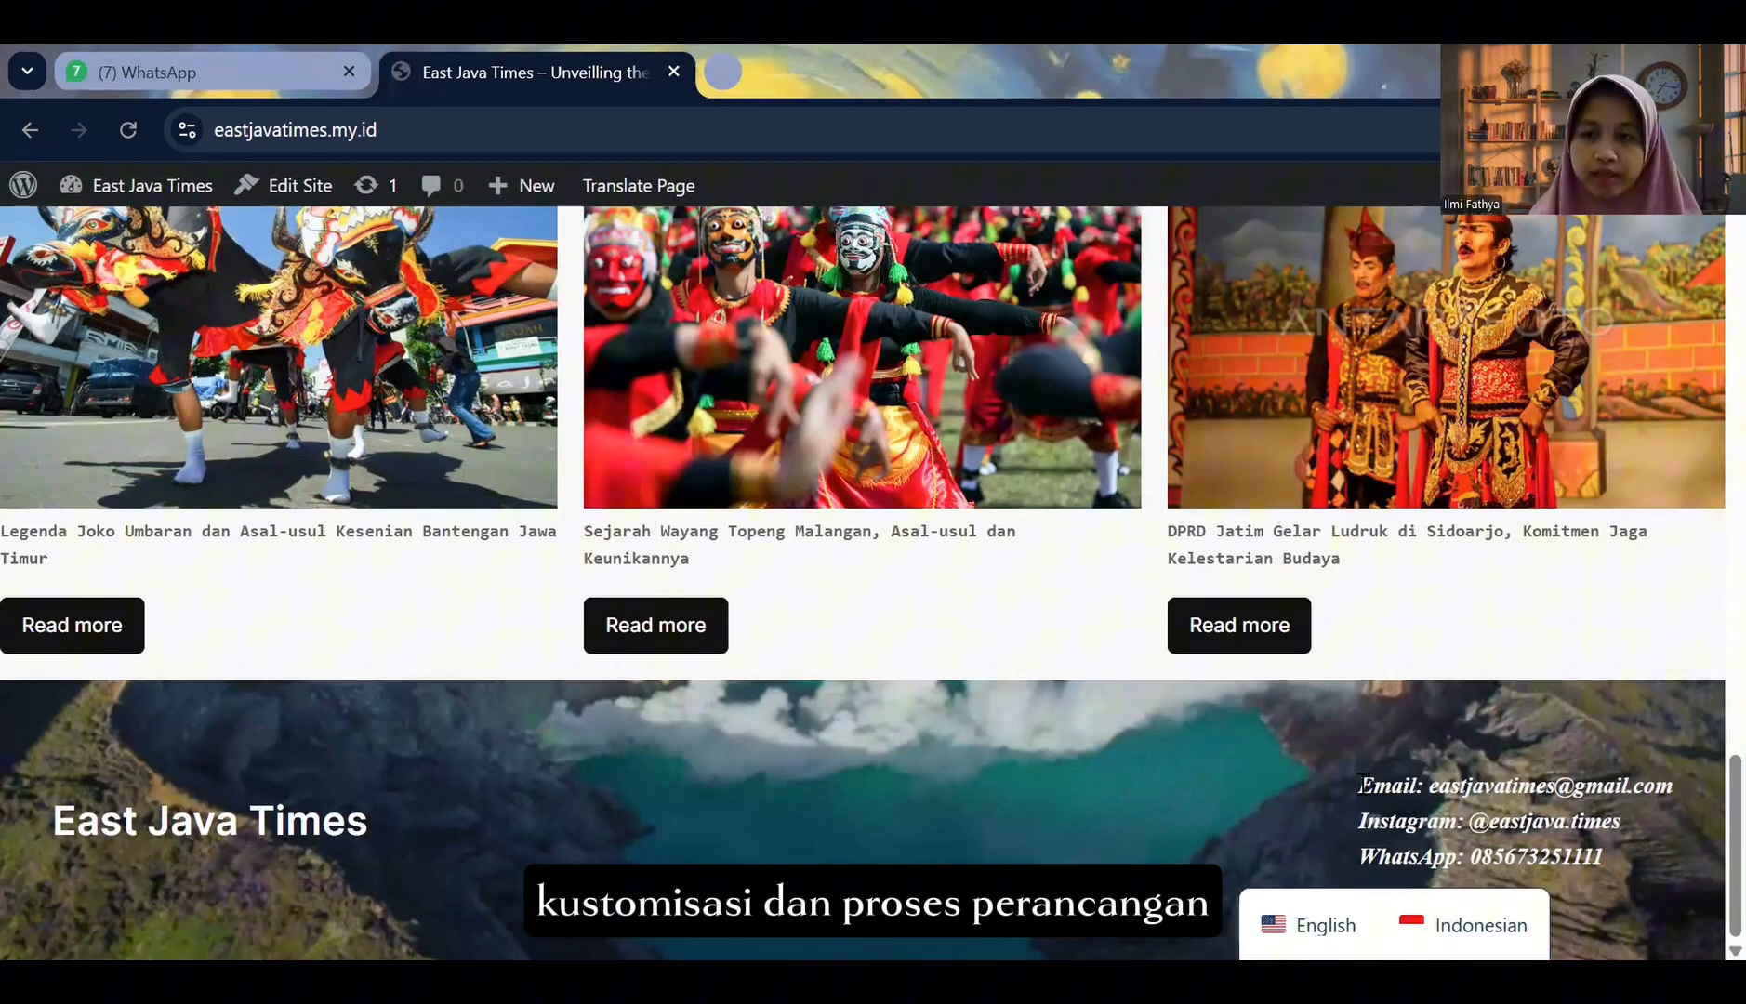
- Highlight the email, Instagram and WhatsApp details in the homepage footer, clear the selection and return to the site header
triple_click(1665, 868)
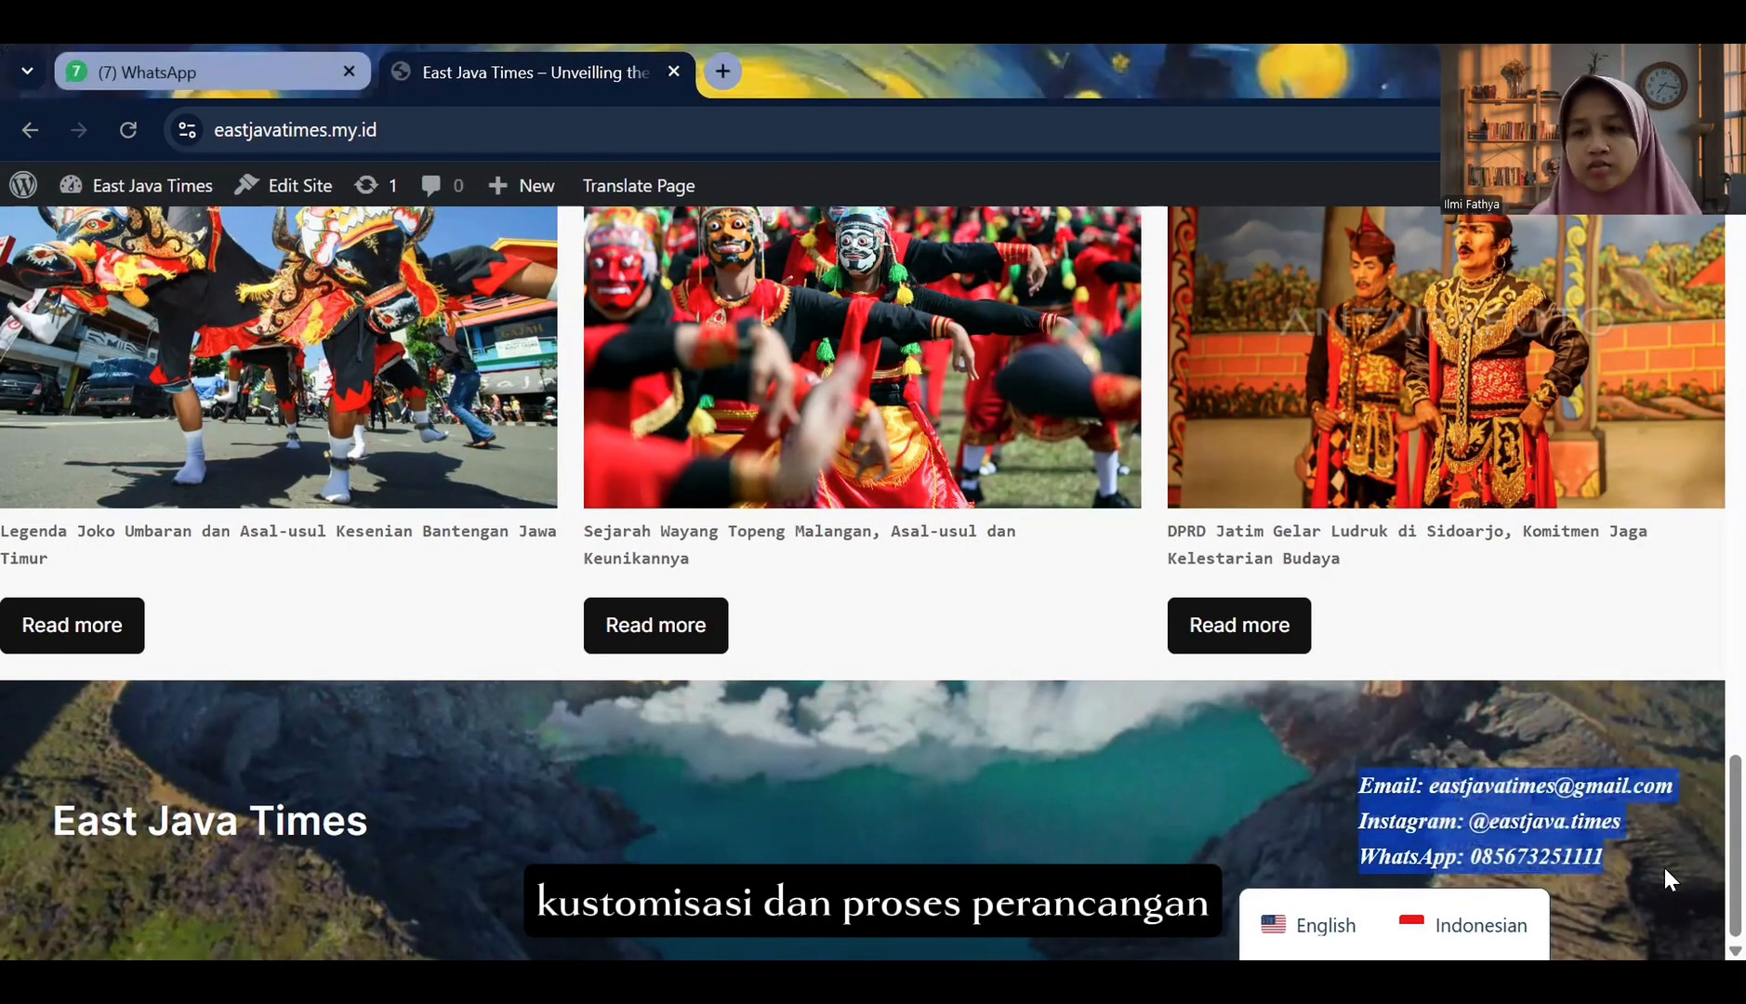
left_click(1501, 797)
scroll(1501, 797, "up", 4)
scroll(1501, 797, "up", 7)
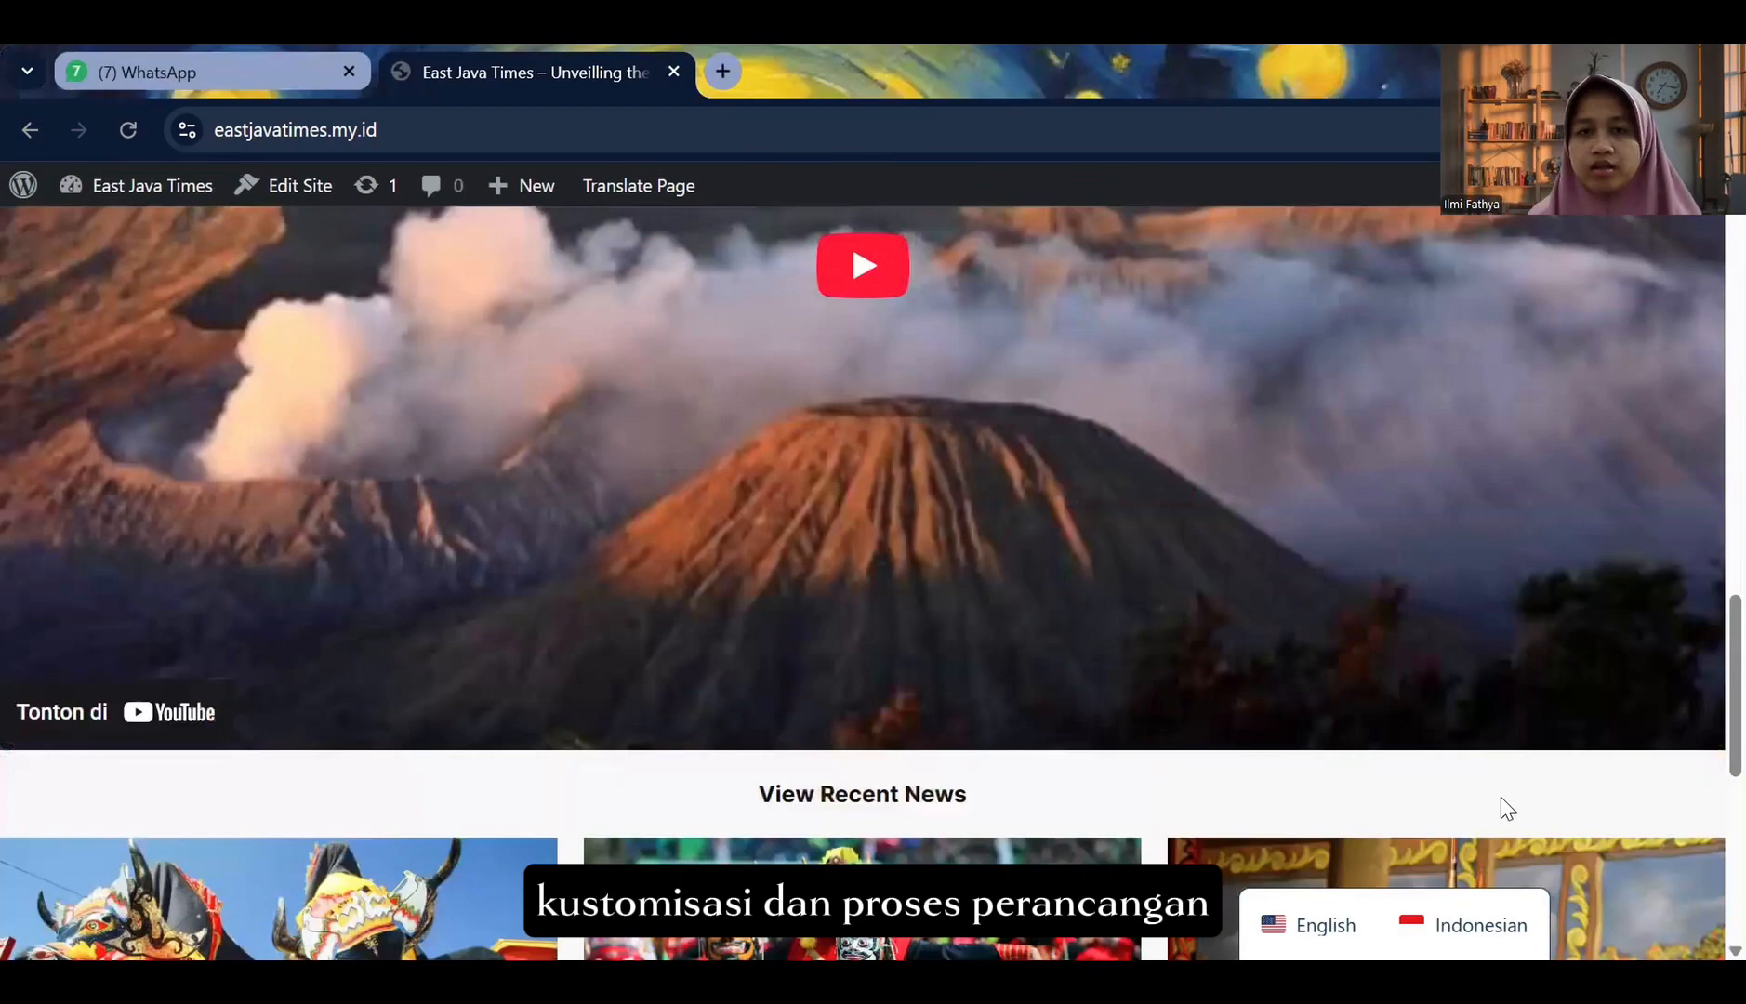
scroll(1501, 797, "up", 5)
scroll(1501, 800, "up", 5)
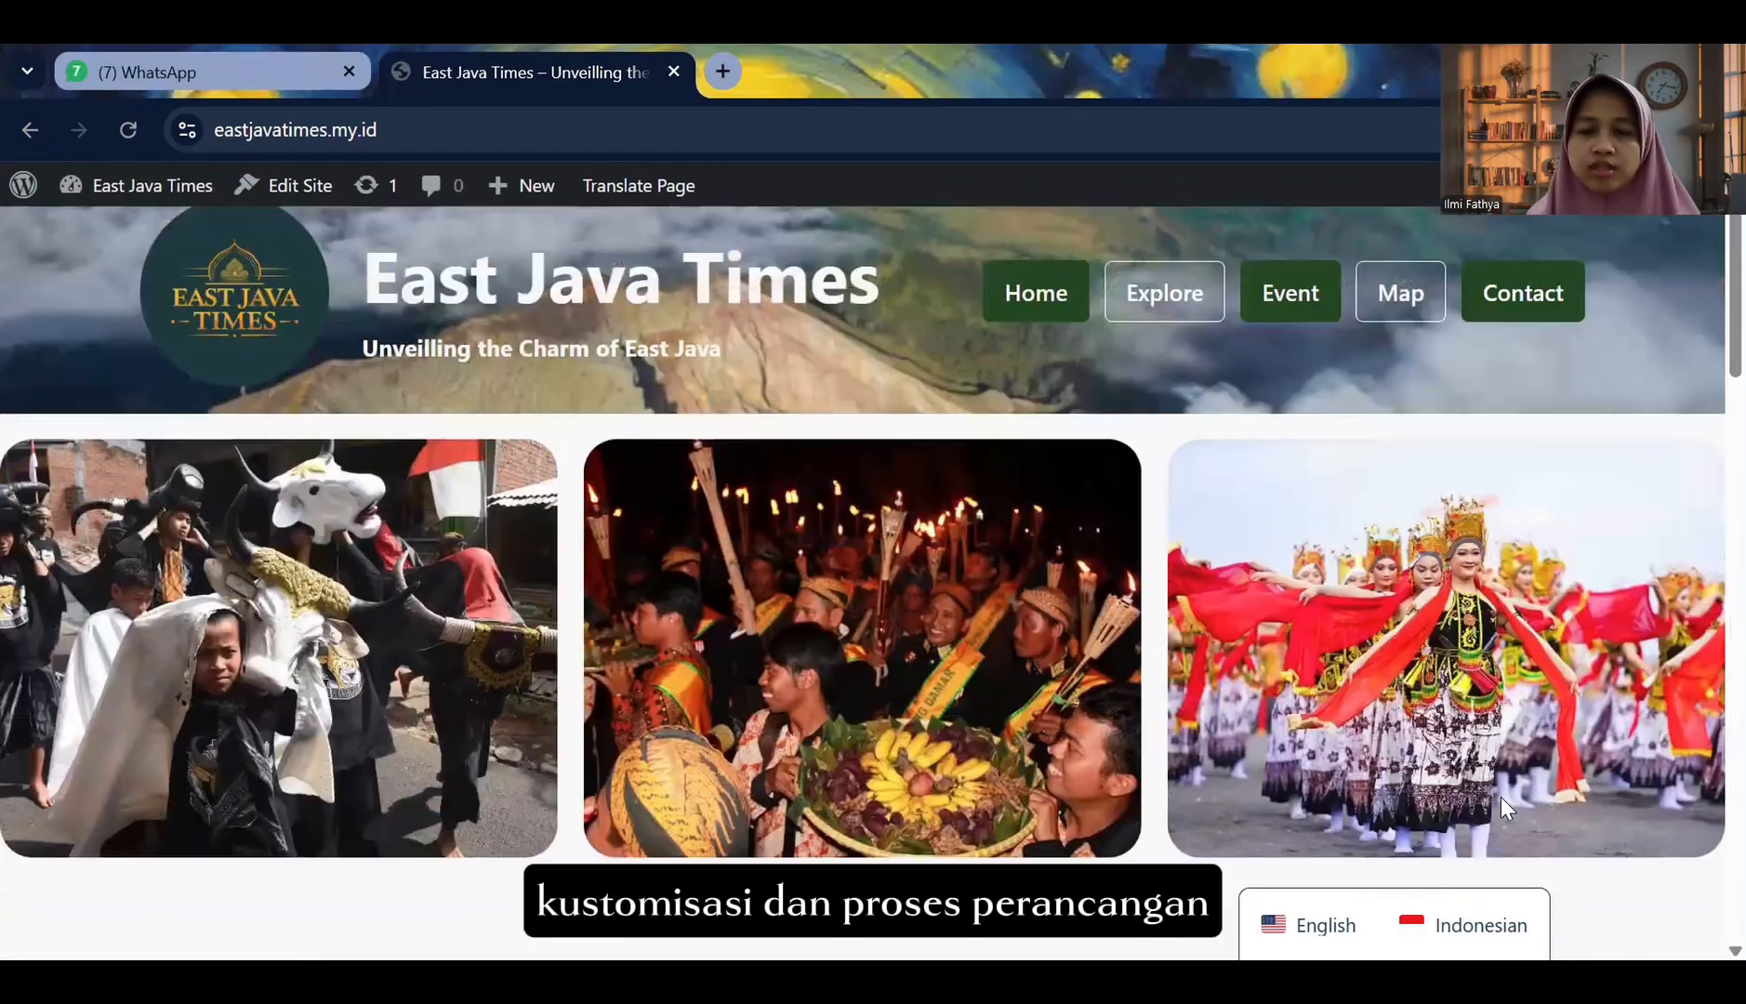
- Review the row of three culture photos and the "Welcome to East Java!" text on the homepage
scroll(1501, 797, "down", 1)
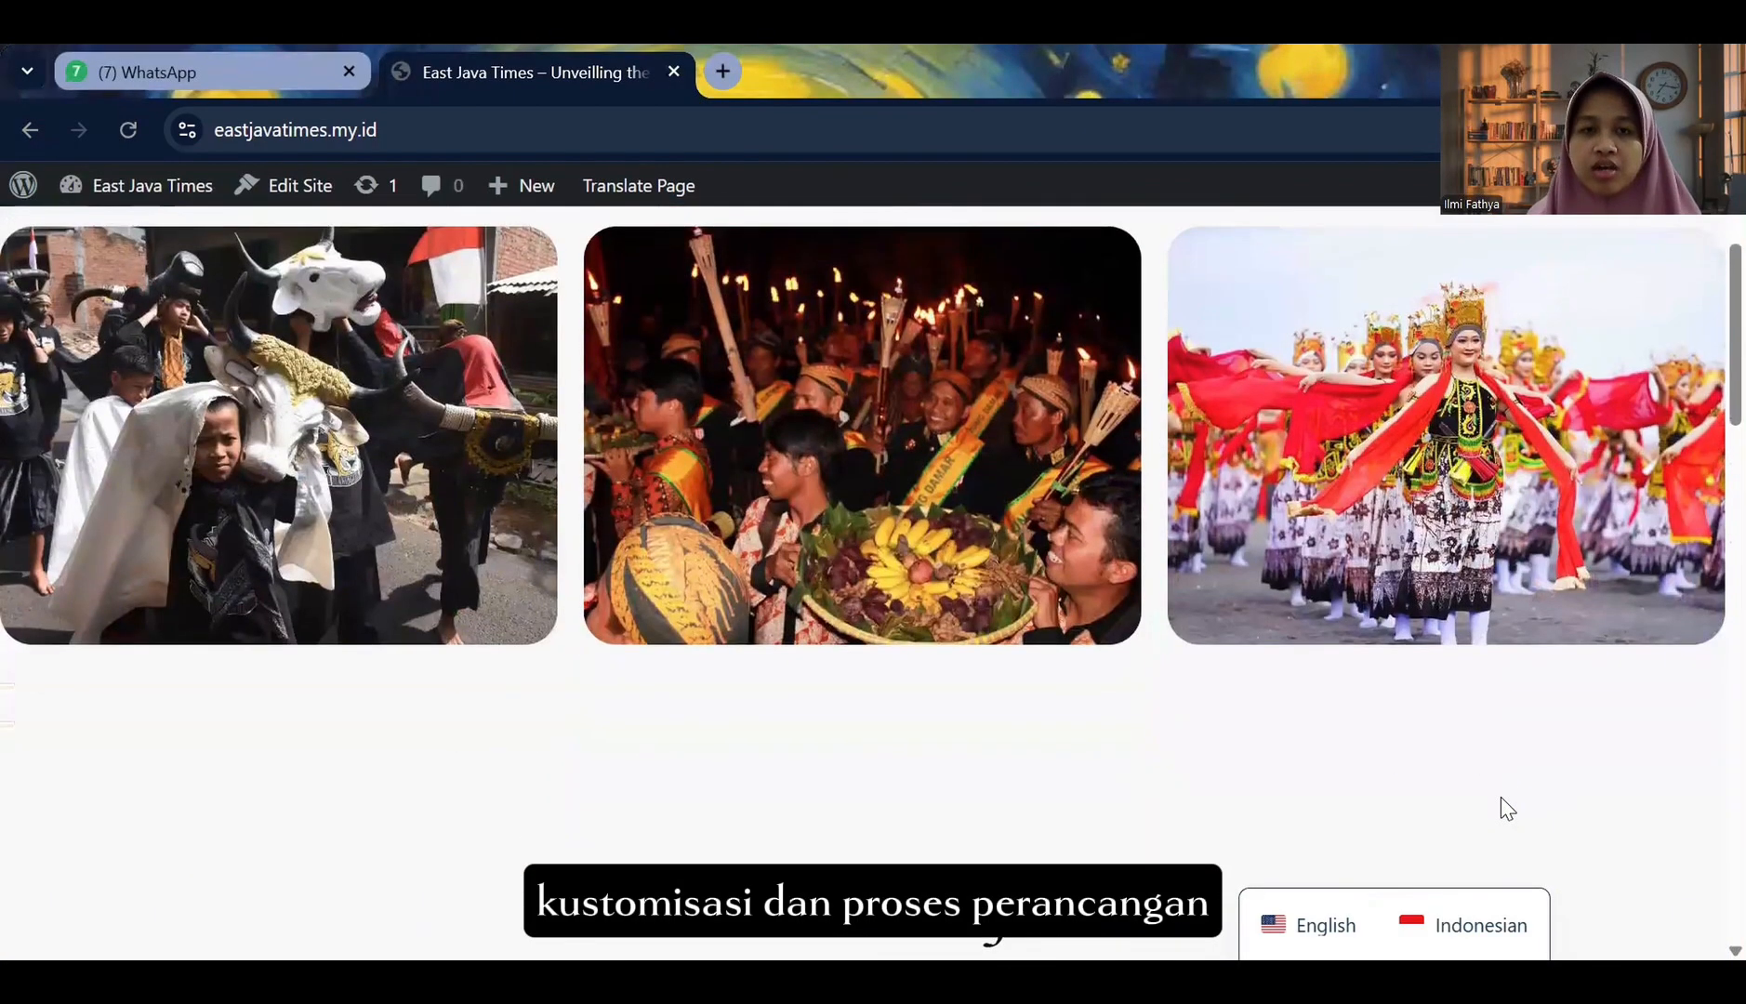
scroll(544, 519, "down", 4)
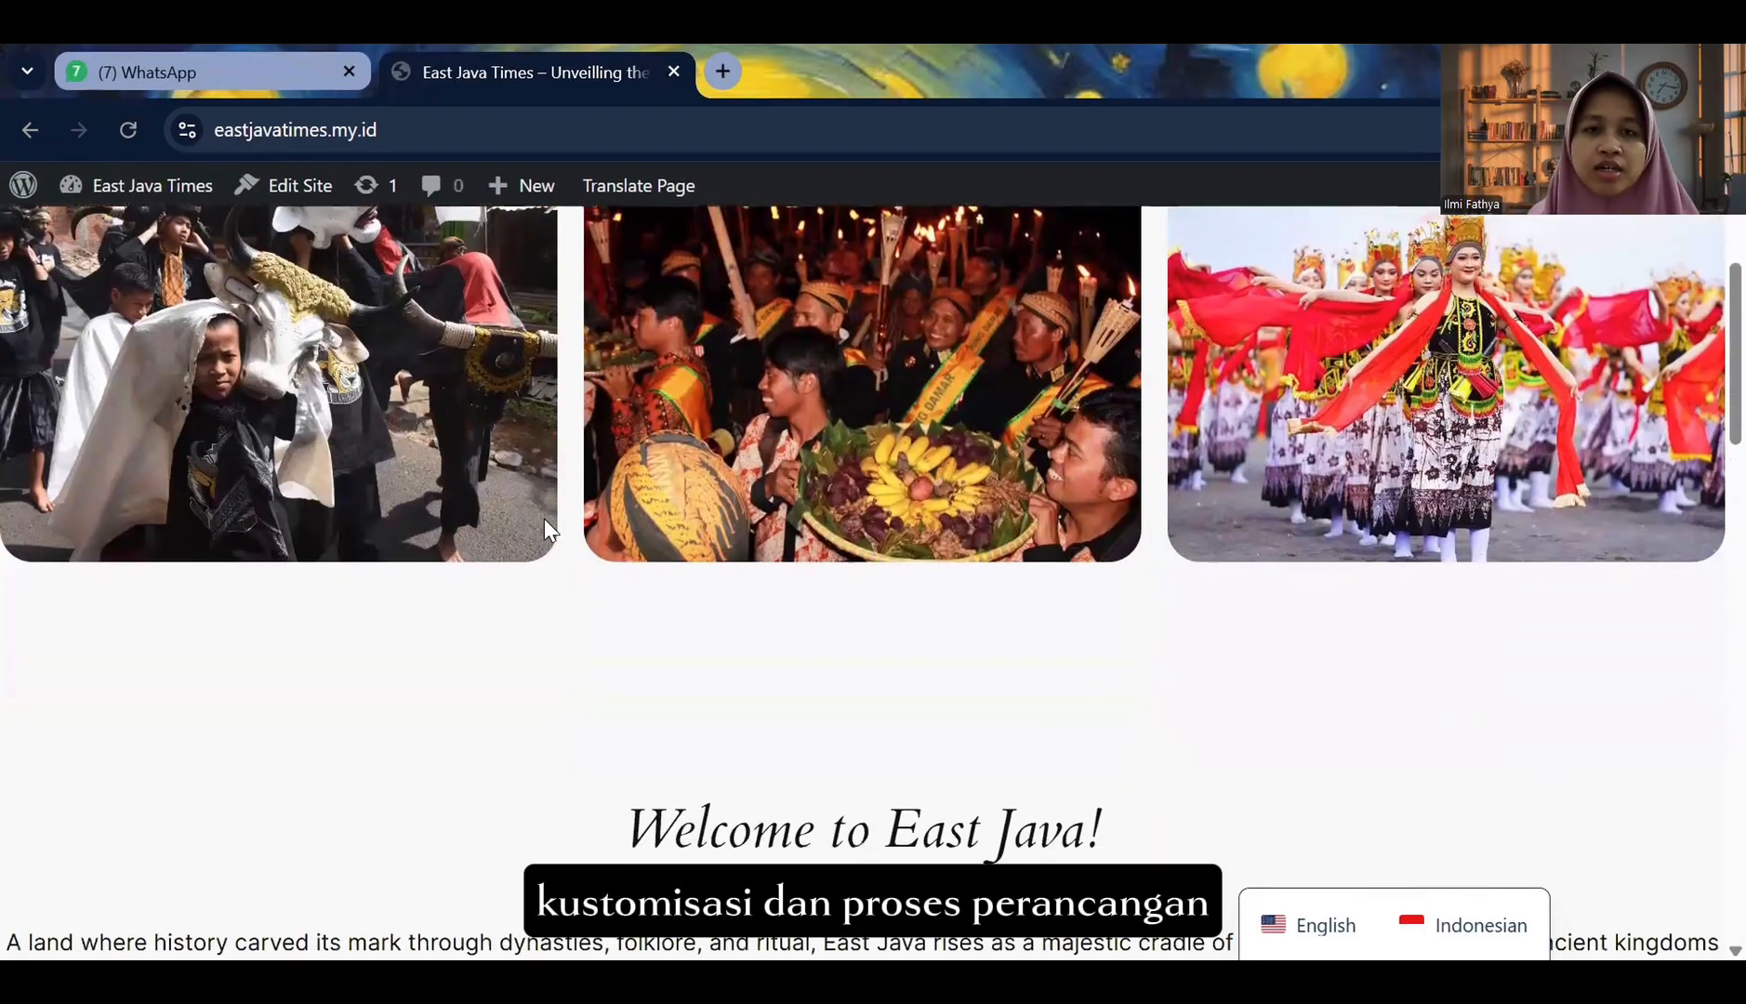
scroll(544, 518, "up", 3)
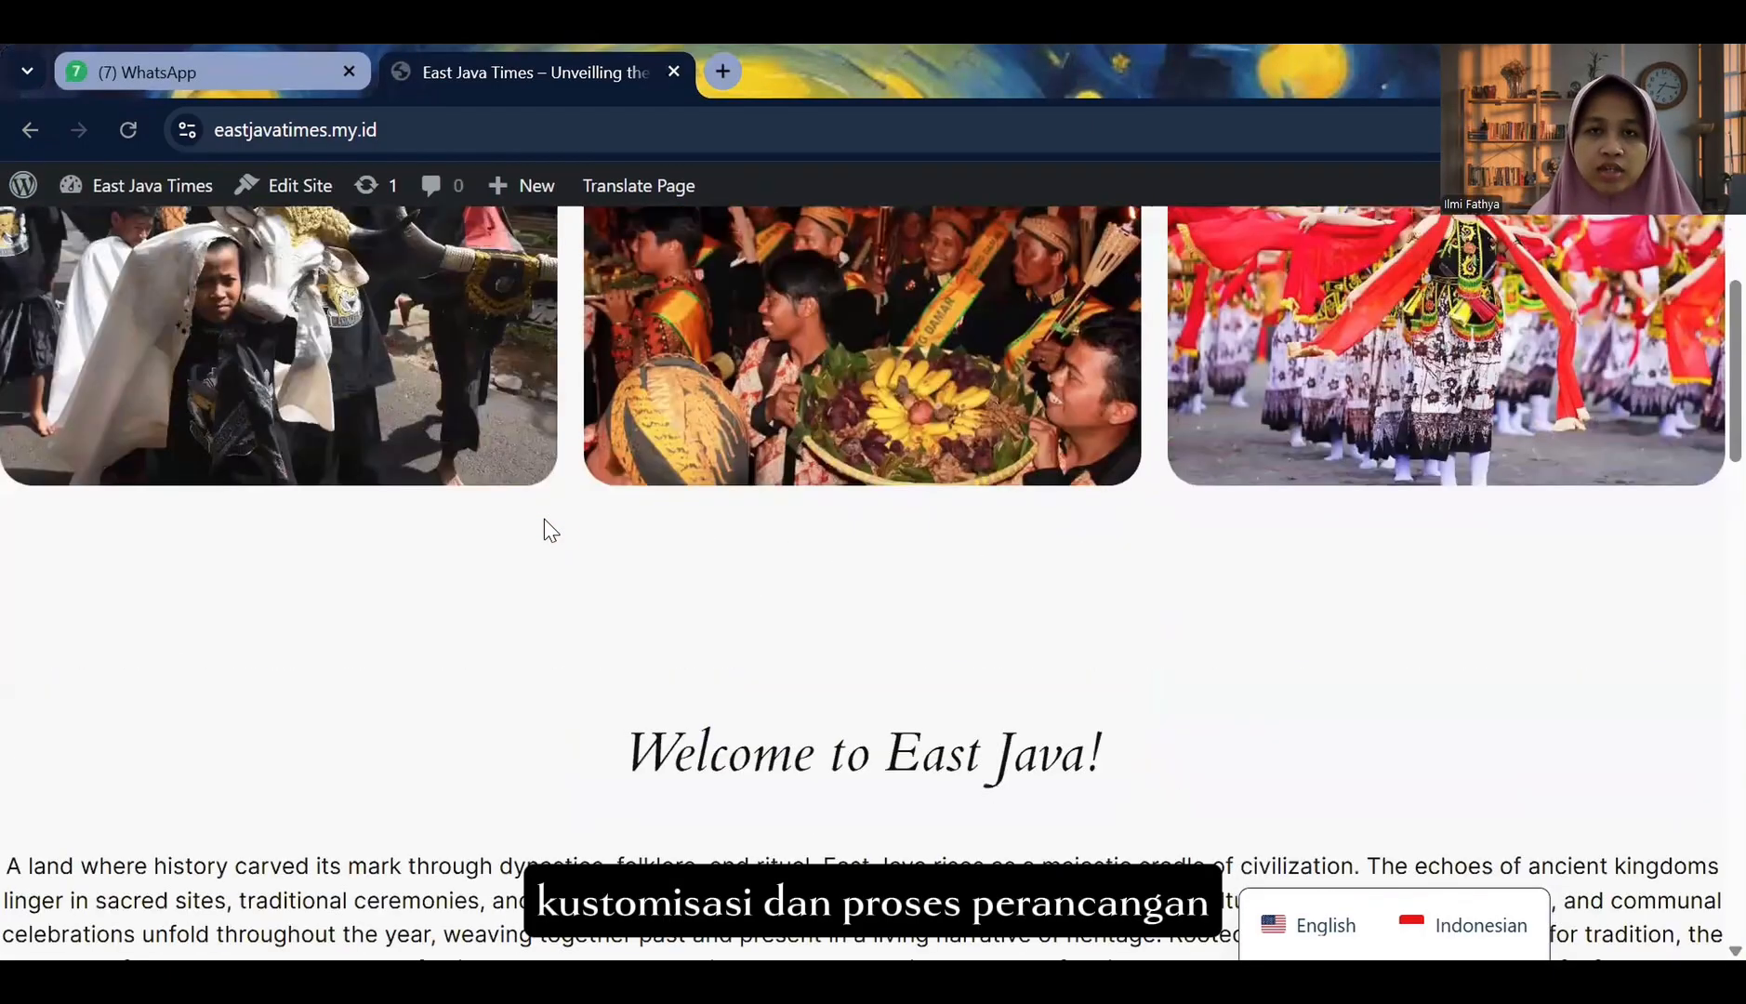
scroll(544, 519, "down", 3)
scroll(544, 519, "down", 2)
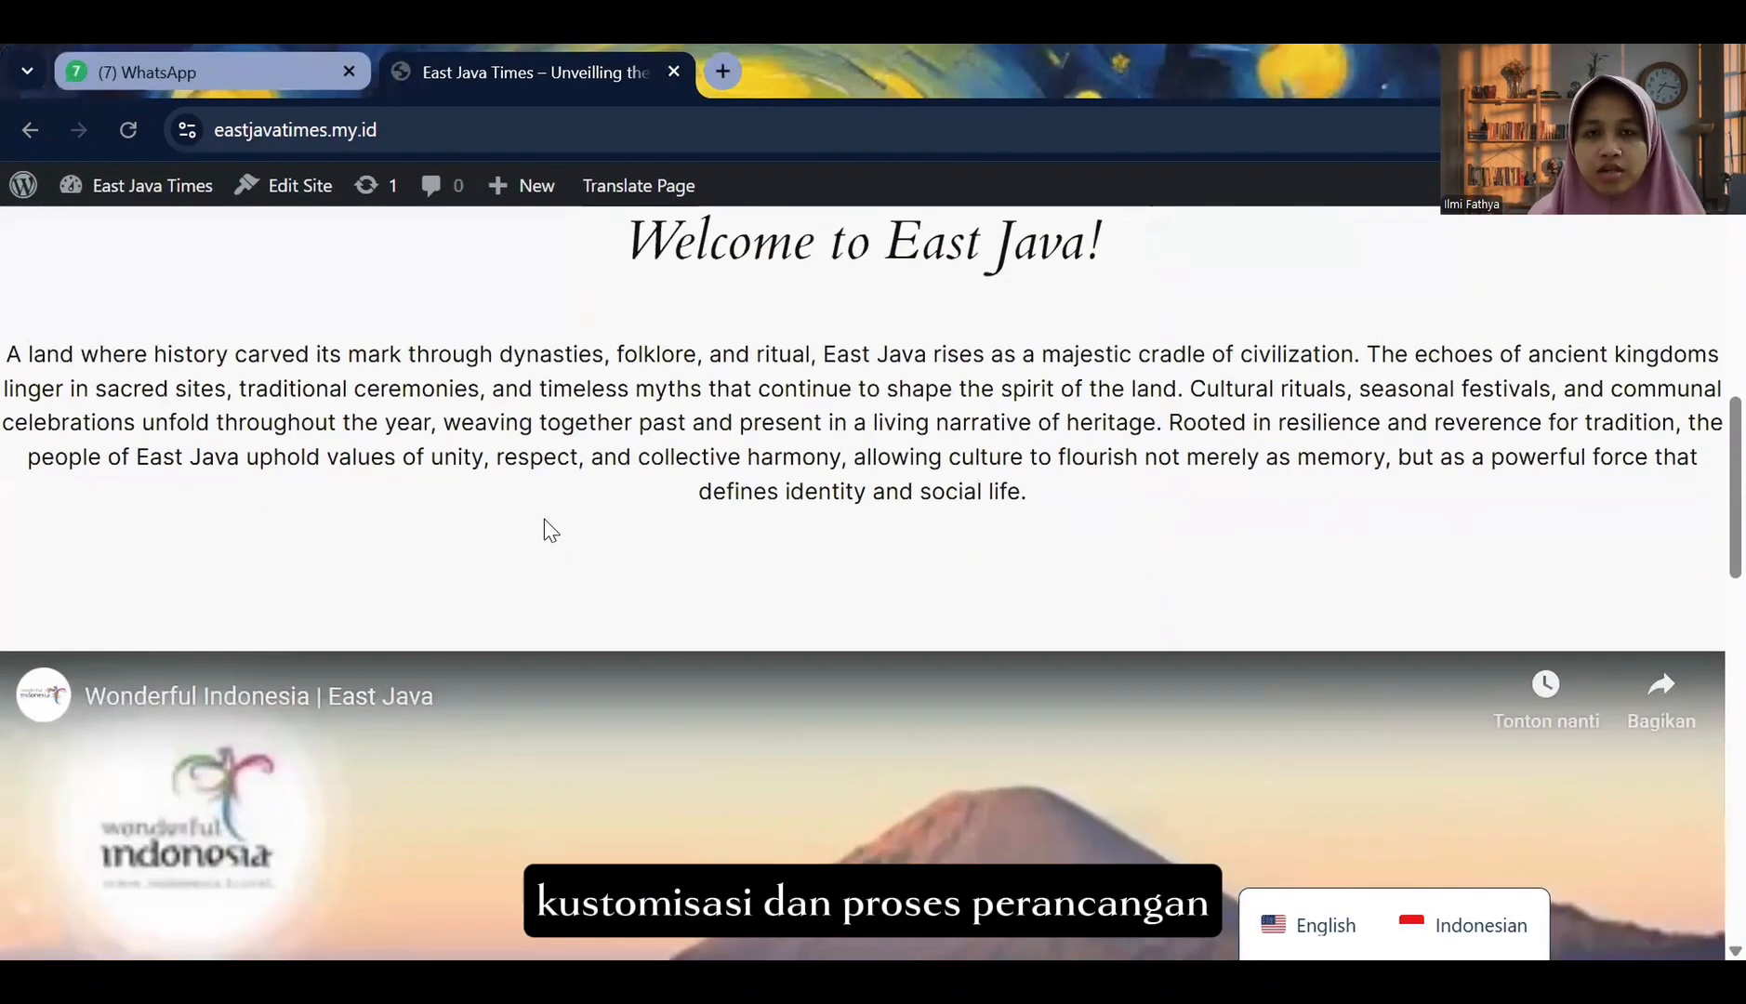
- Play a few seconds of the embedded "Wonderful Indonesia | East Java" video on the homepage and pause it
scroll(544, 518, "down", 3)
scroll(544, 519, "down", 3)
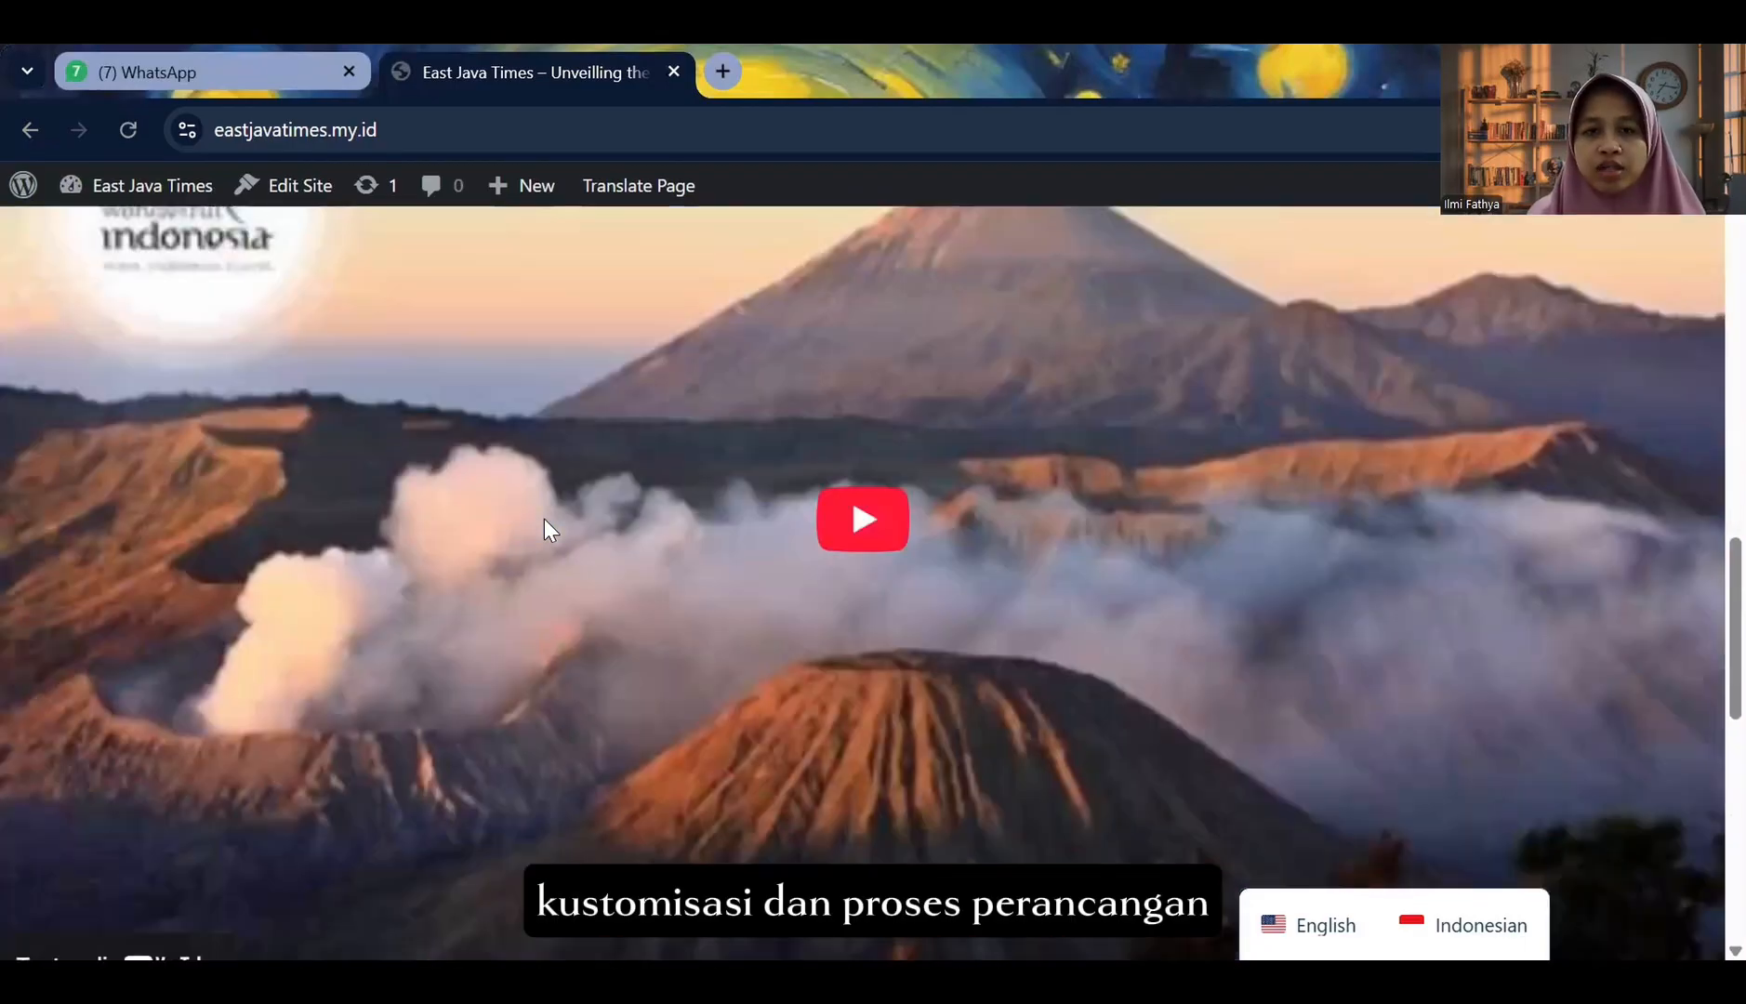
left_click(877, 542)
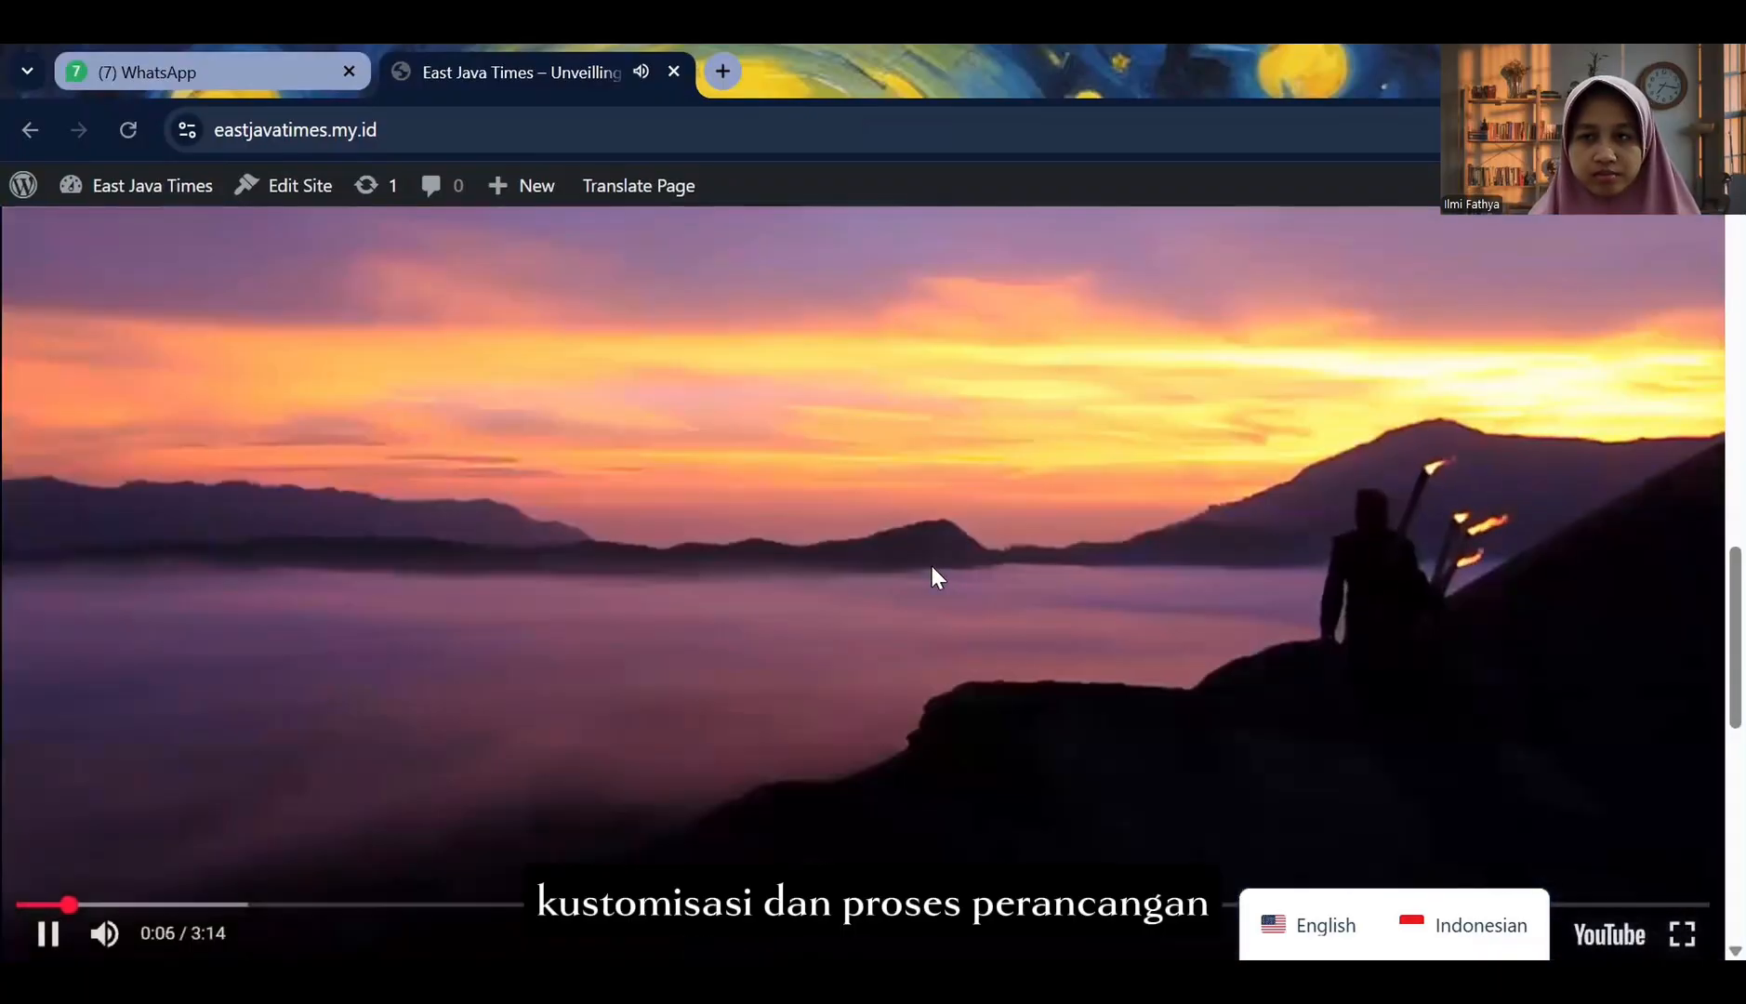
left_click(932, 567)
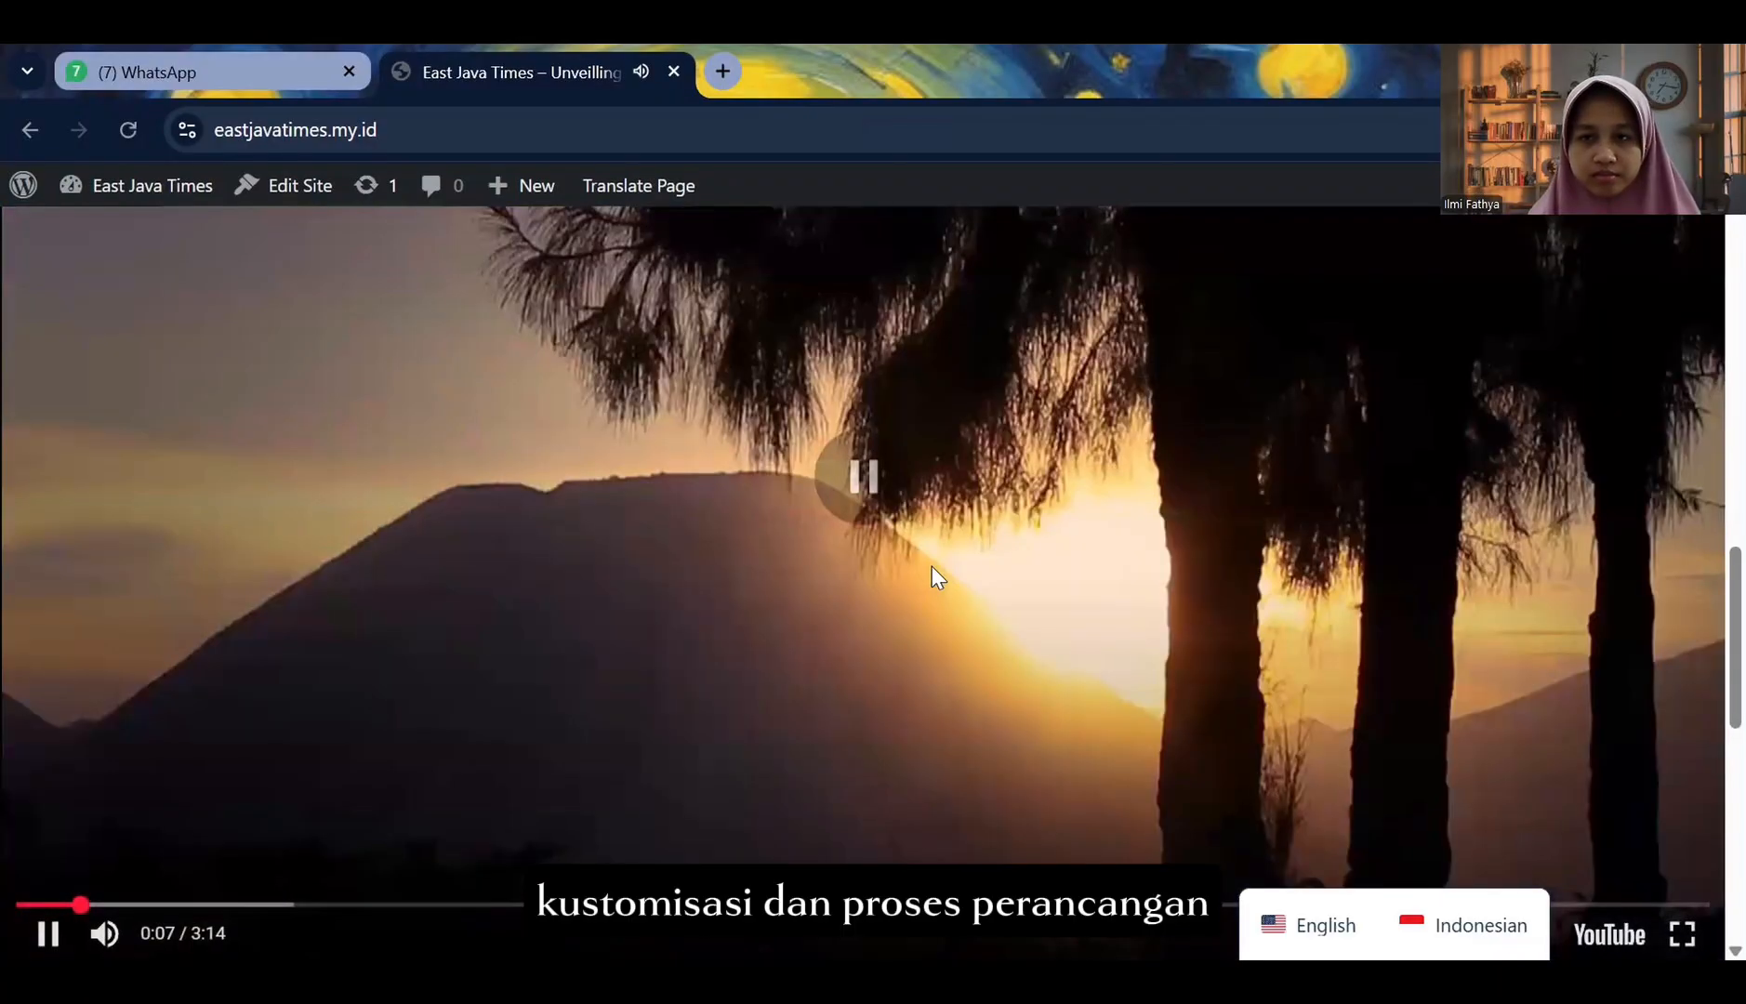
- Open the Map page and zoom in and pan around East Java on the embedded Google map
scroll(932, 566, "up", 8)
scroll(932, 566, "up", 10)
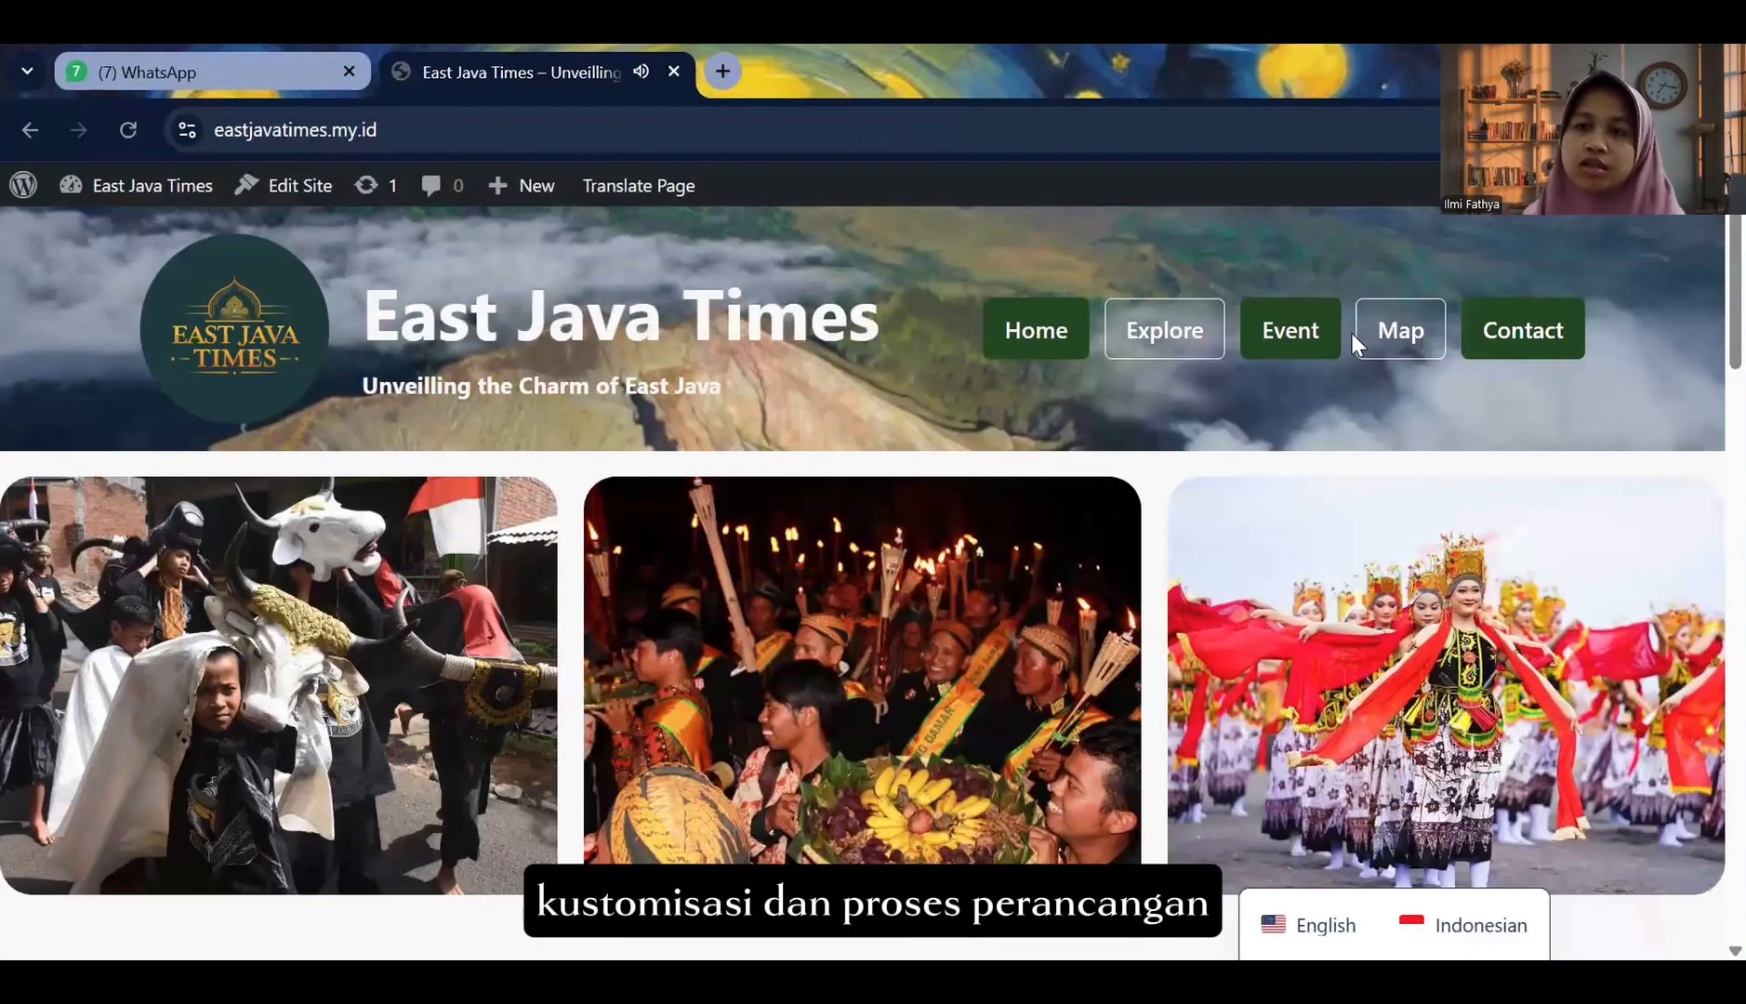
left_click(1392, 349)
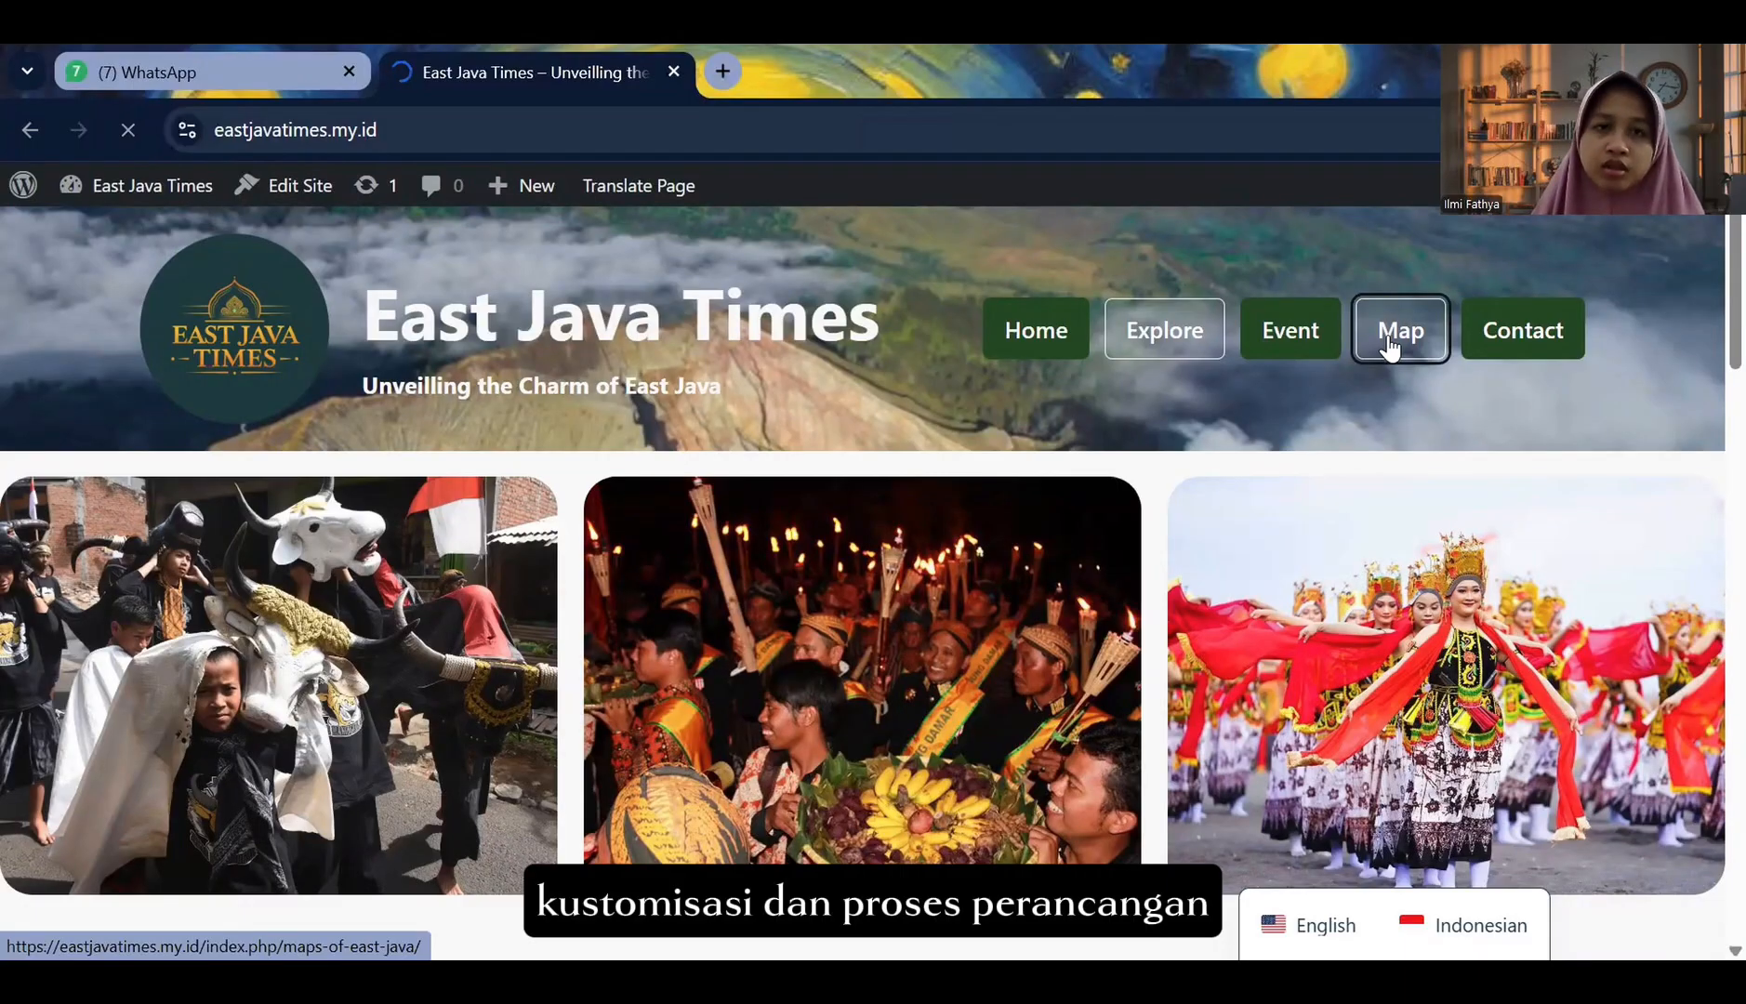
scroll(998, 497, "down", 9)
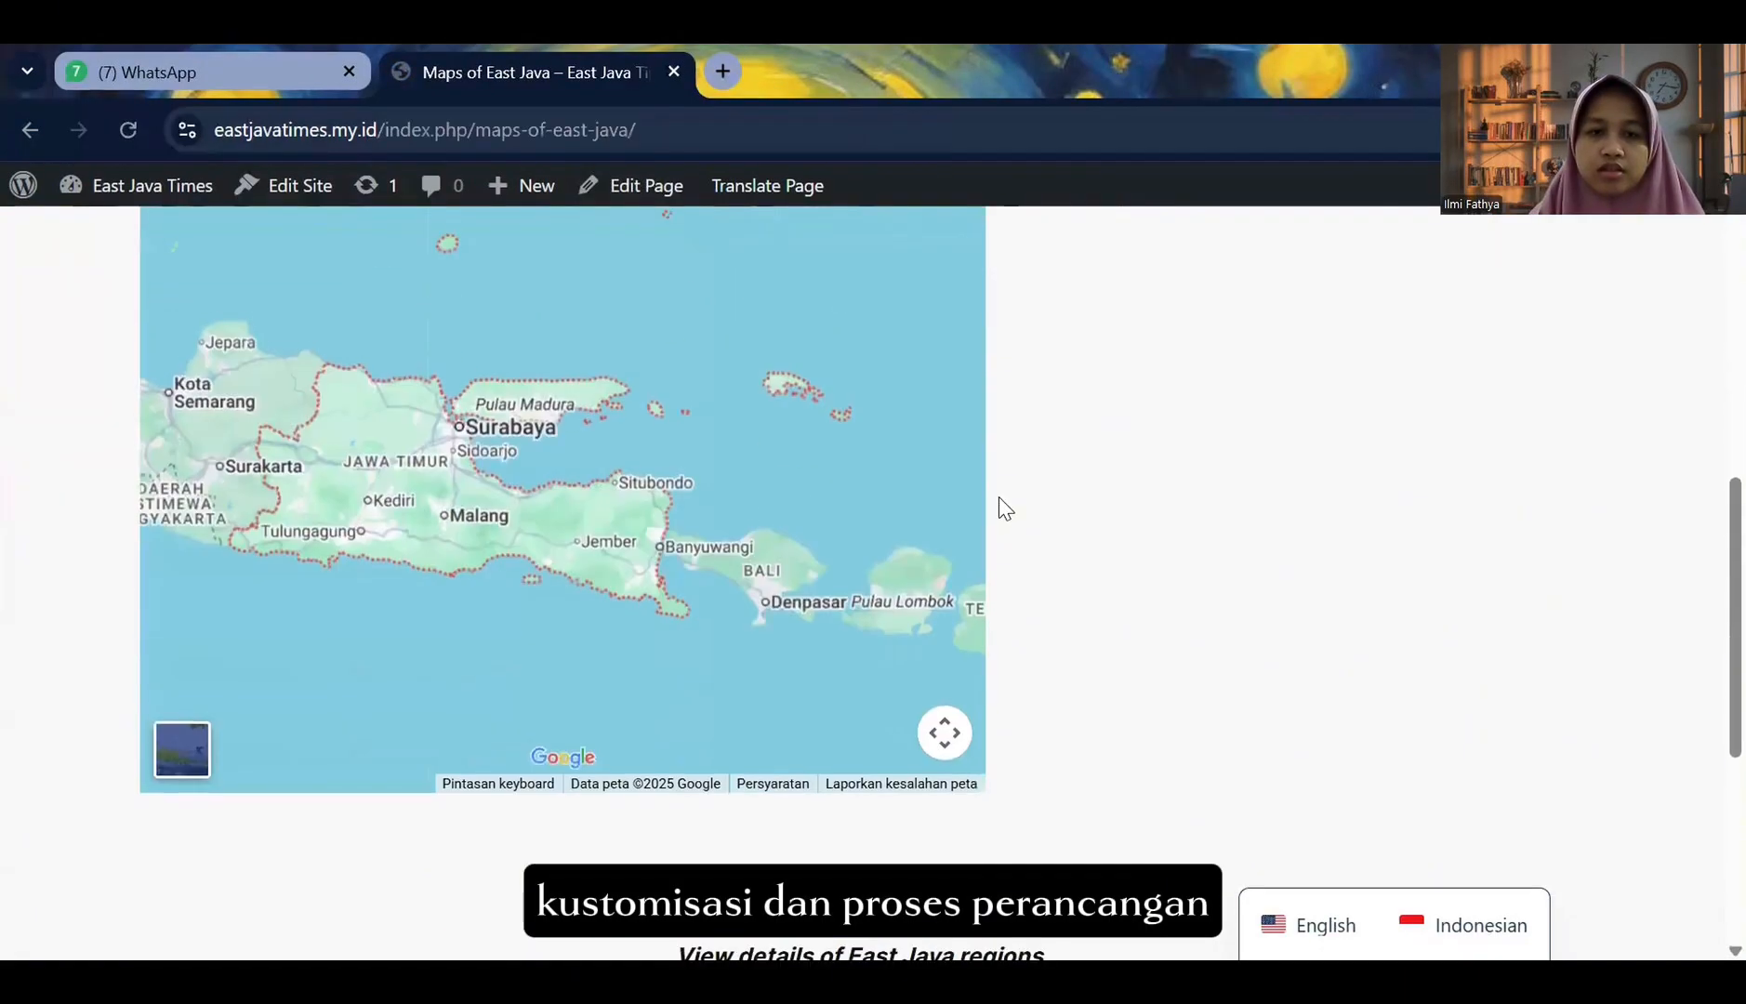
scroll(275, 483, "down", 1)
scroll(352, 468, "up", 2, "ctrl")
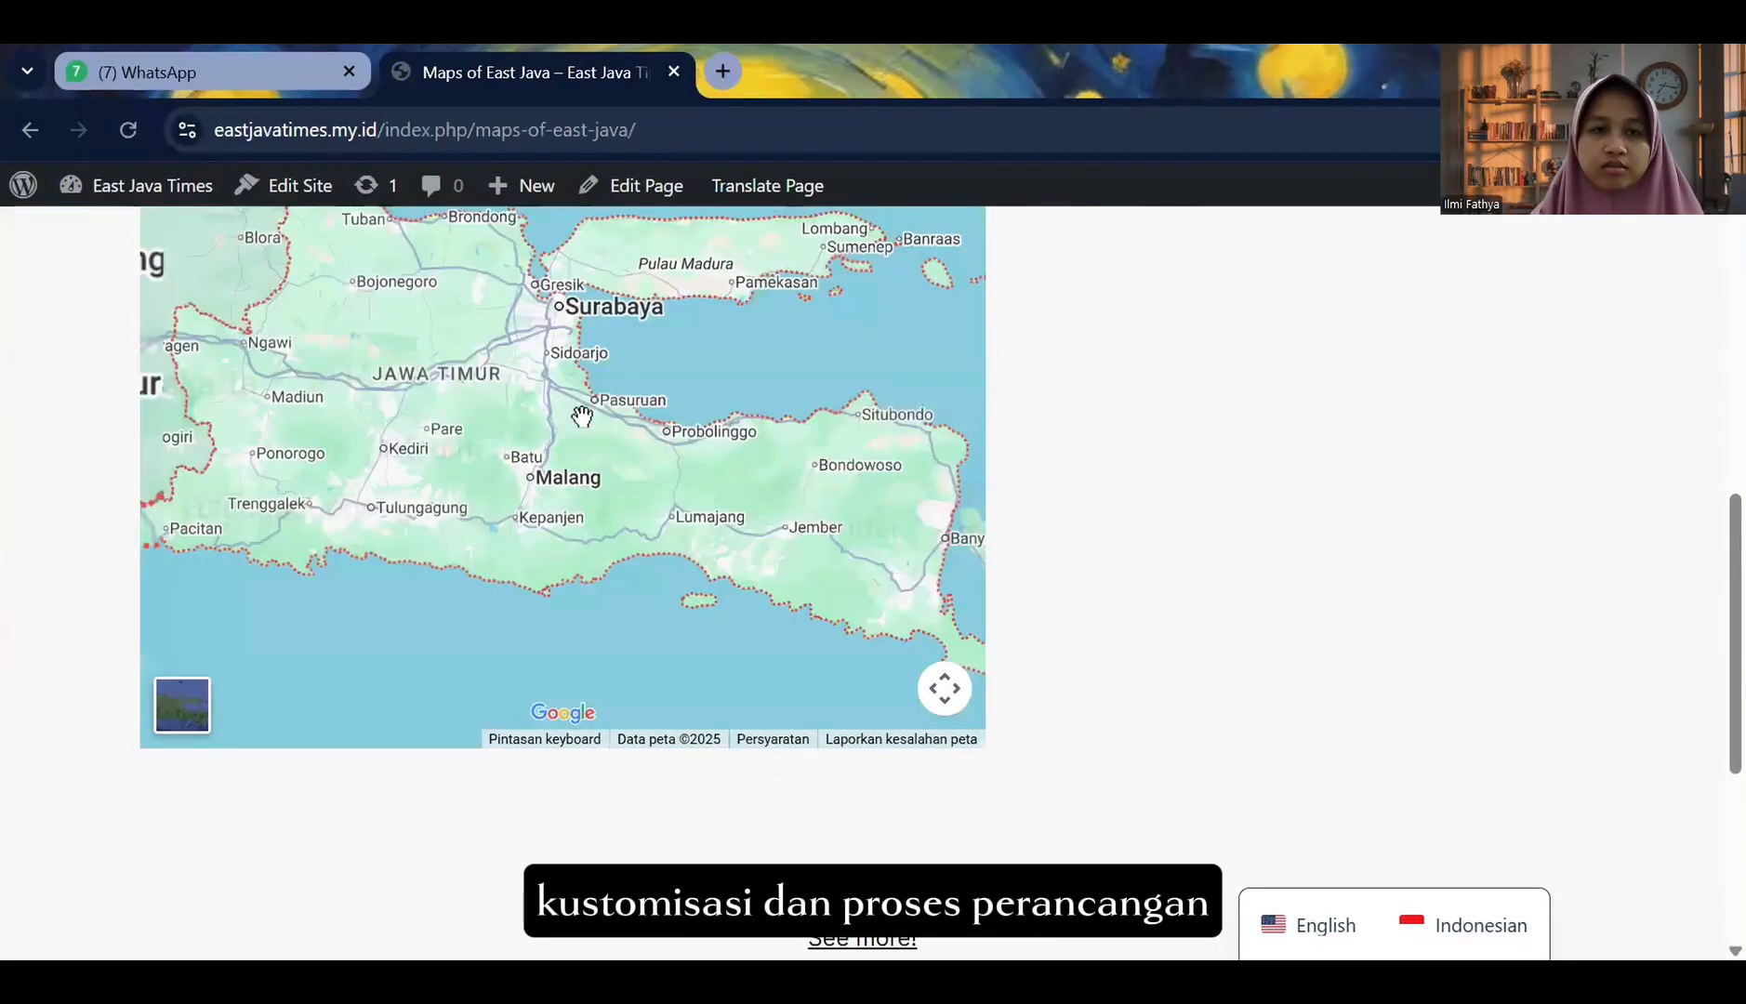
scroll(584, 416, "up", 2, "ctrl")
left_click_drag(651, 394, 862, 639)
left_click_drag(947, 558, 898, 572)
- Open the Contact page, view the "Kritik dan Saran" form from its Google link and return to the More Information page
scroll(1208, 487, "up", 8)
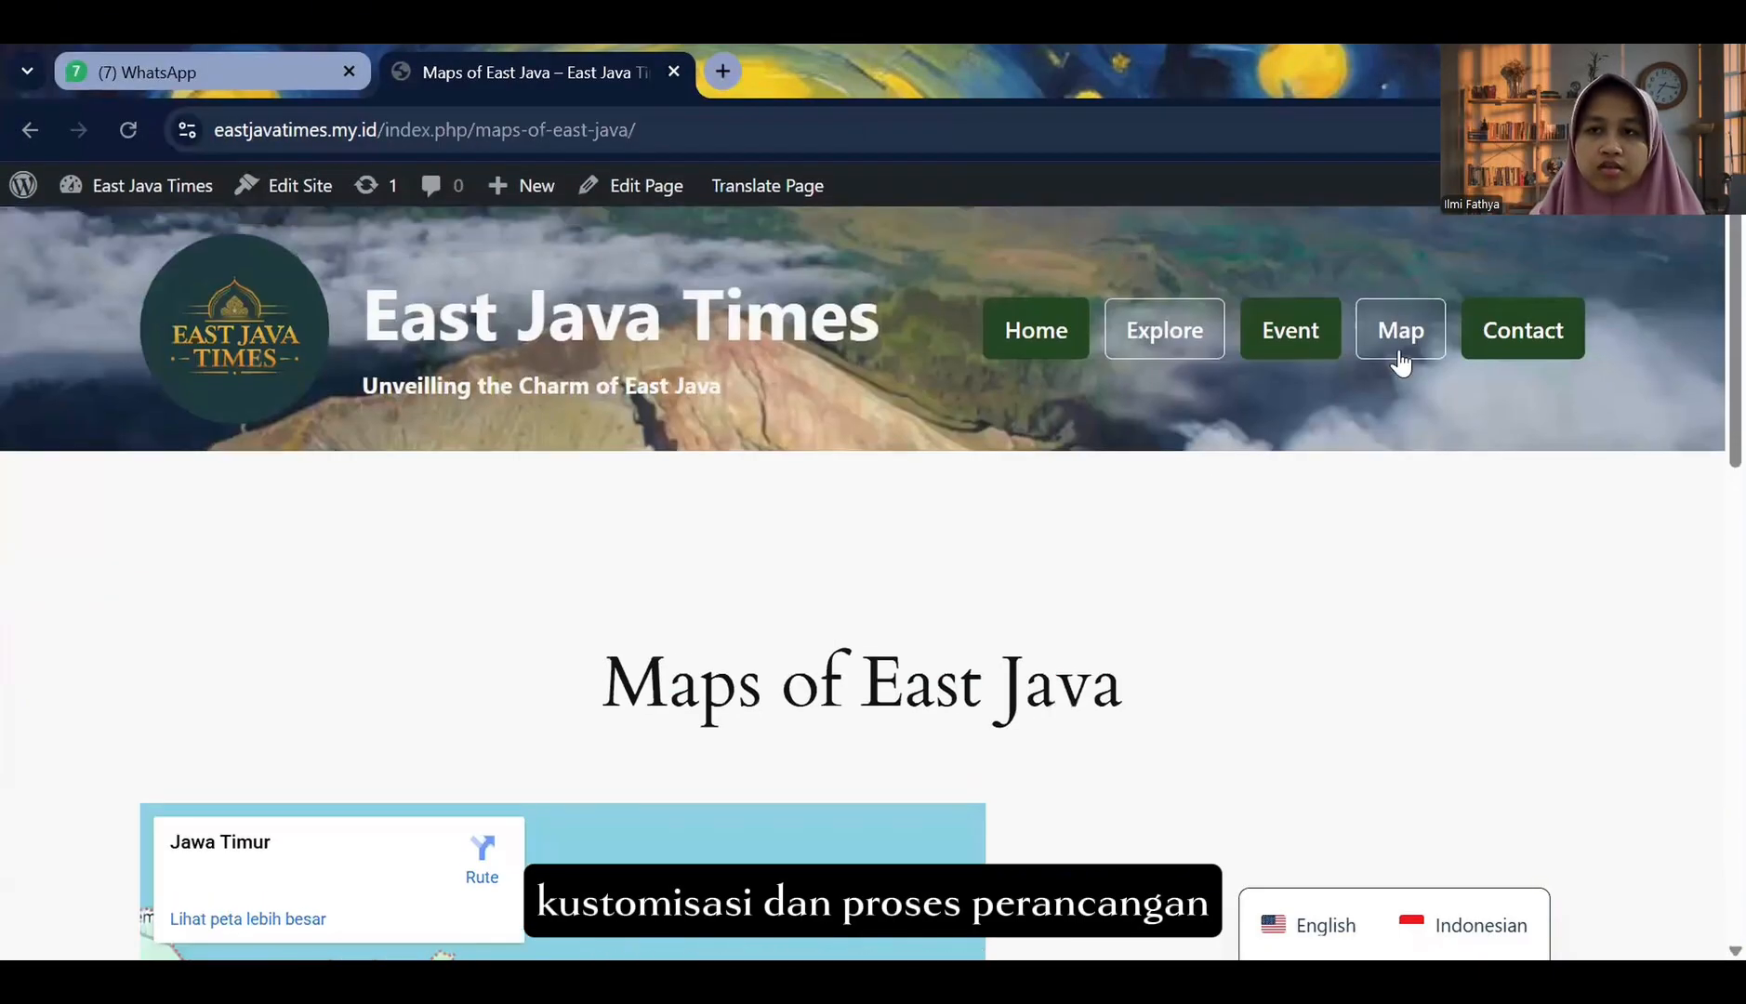
left_click(1524, 334)
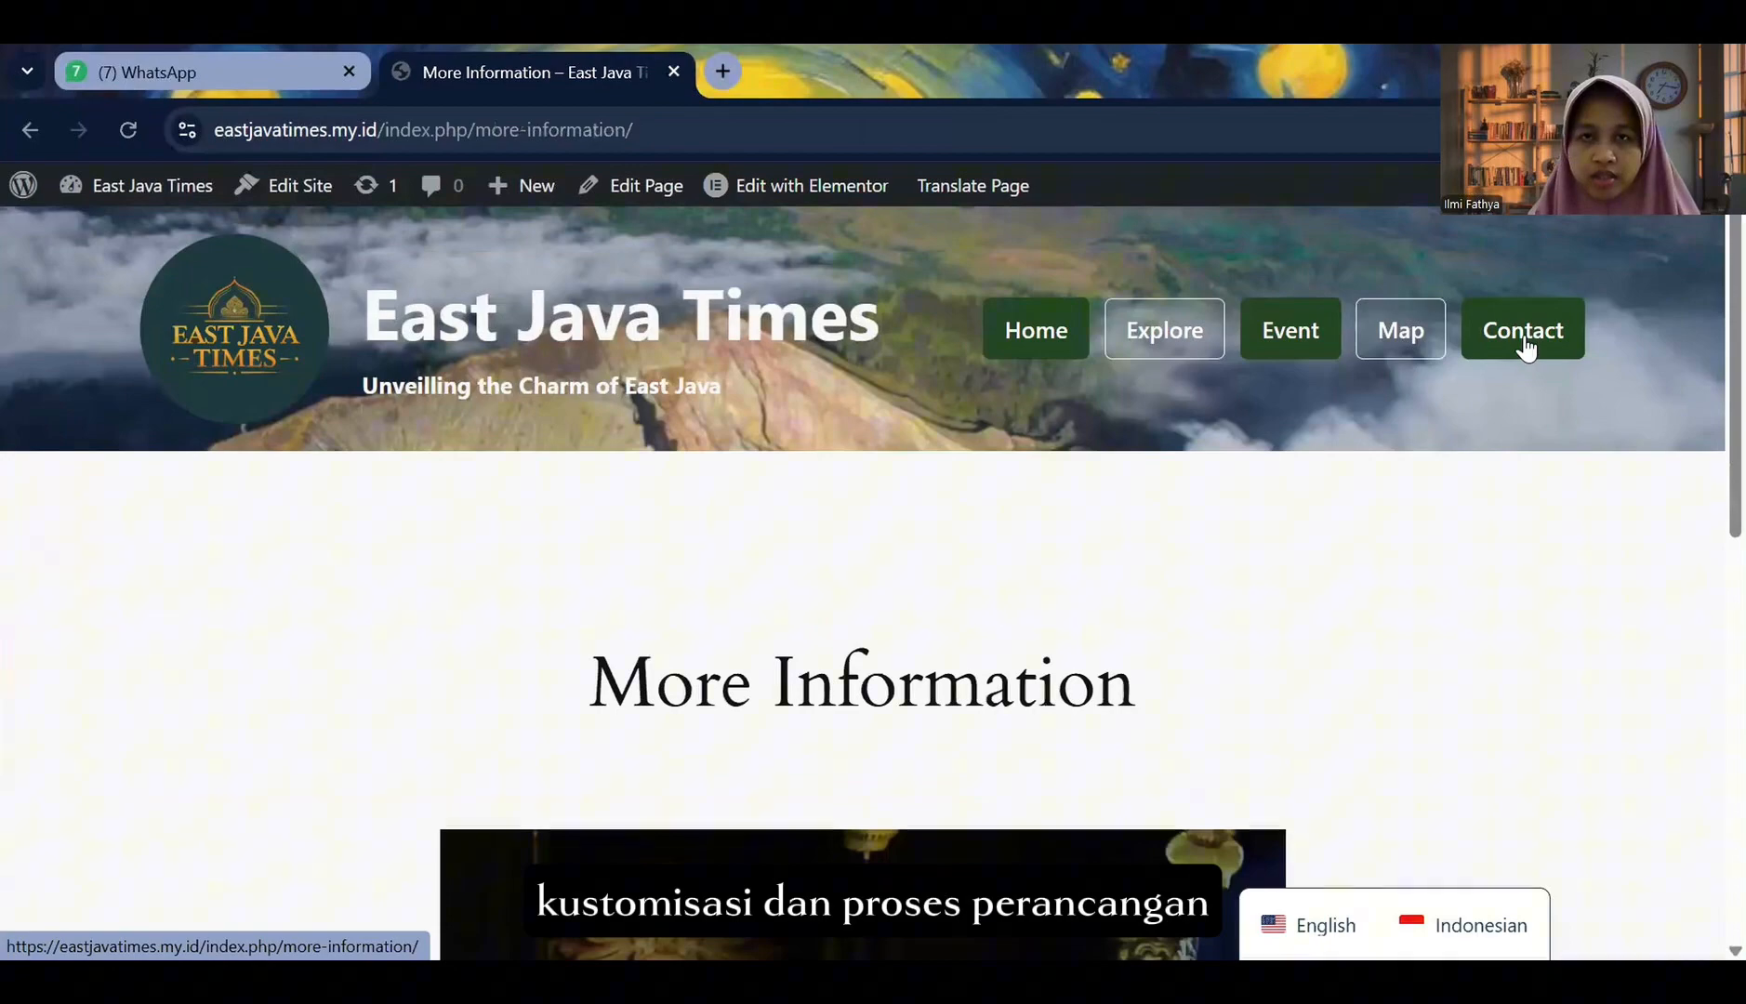
scroll(1000, 606, "down", 3)
scroll(999, 606, "down", 5)
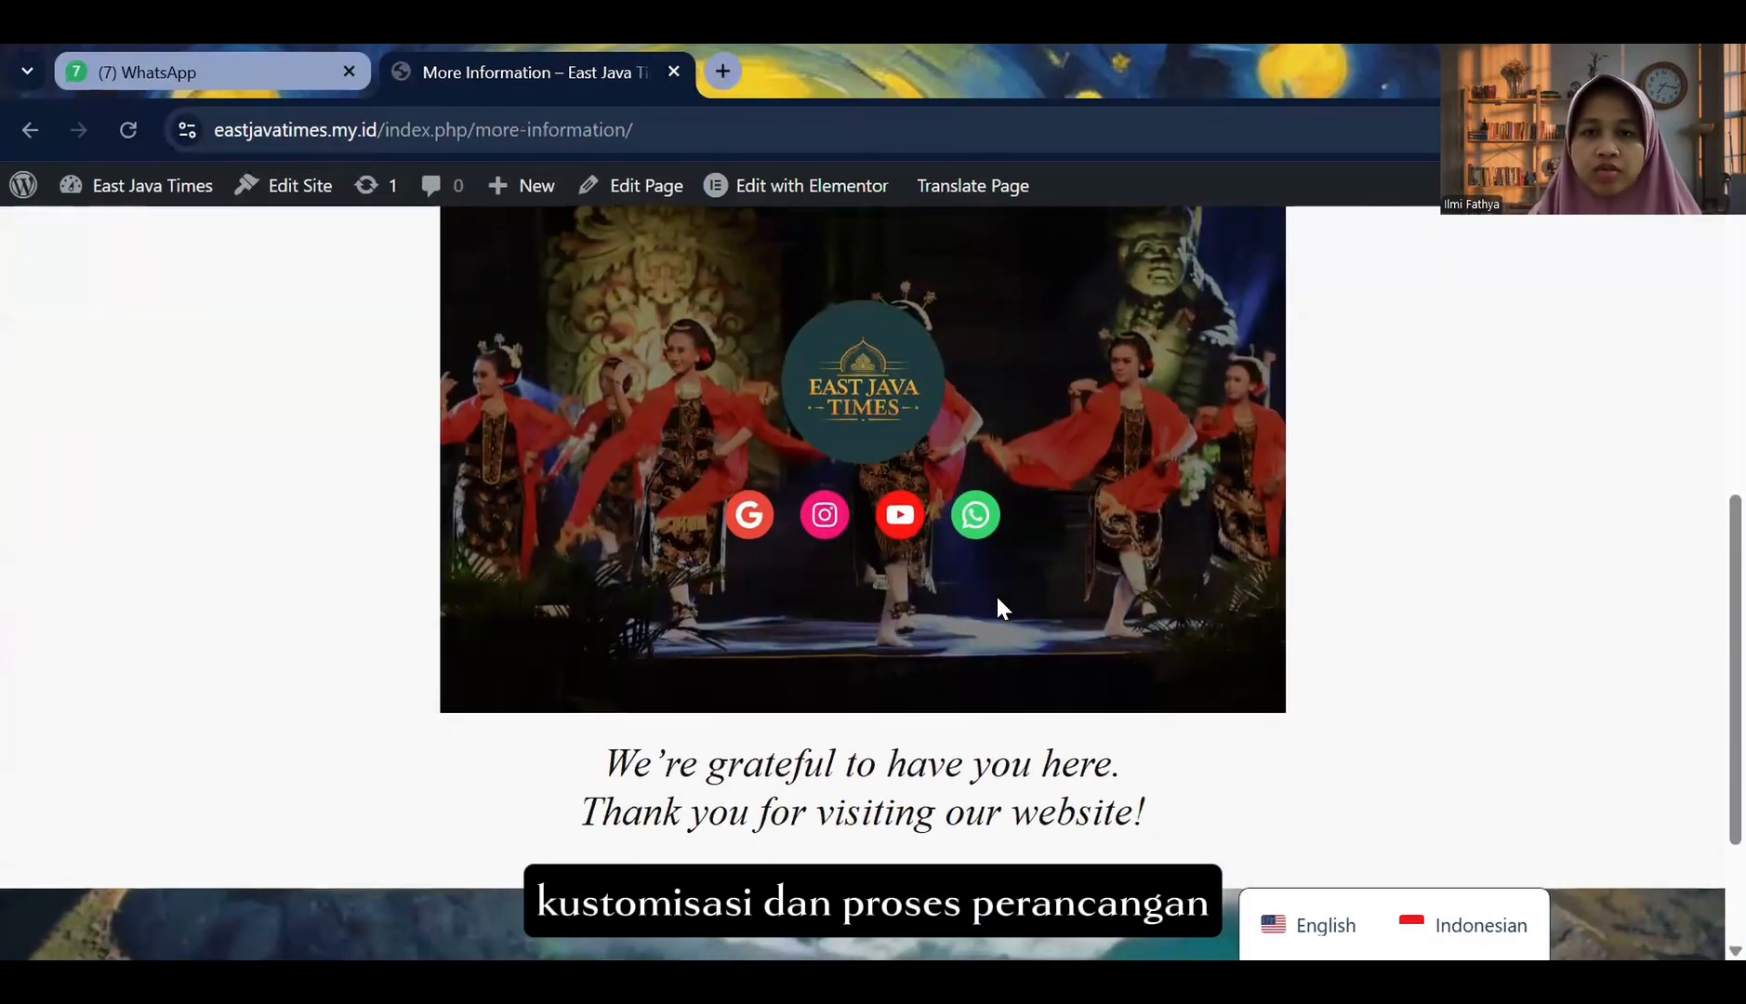
left_click(761, 535)
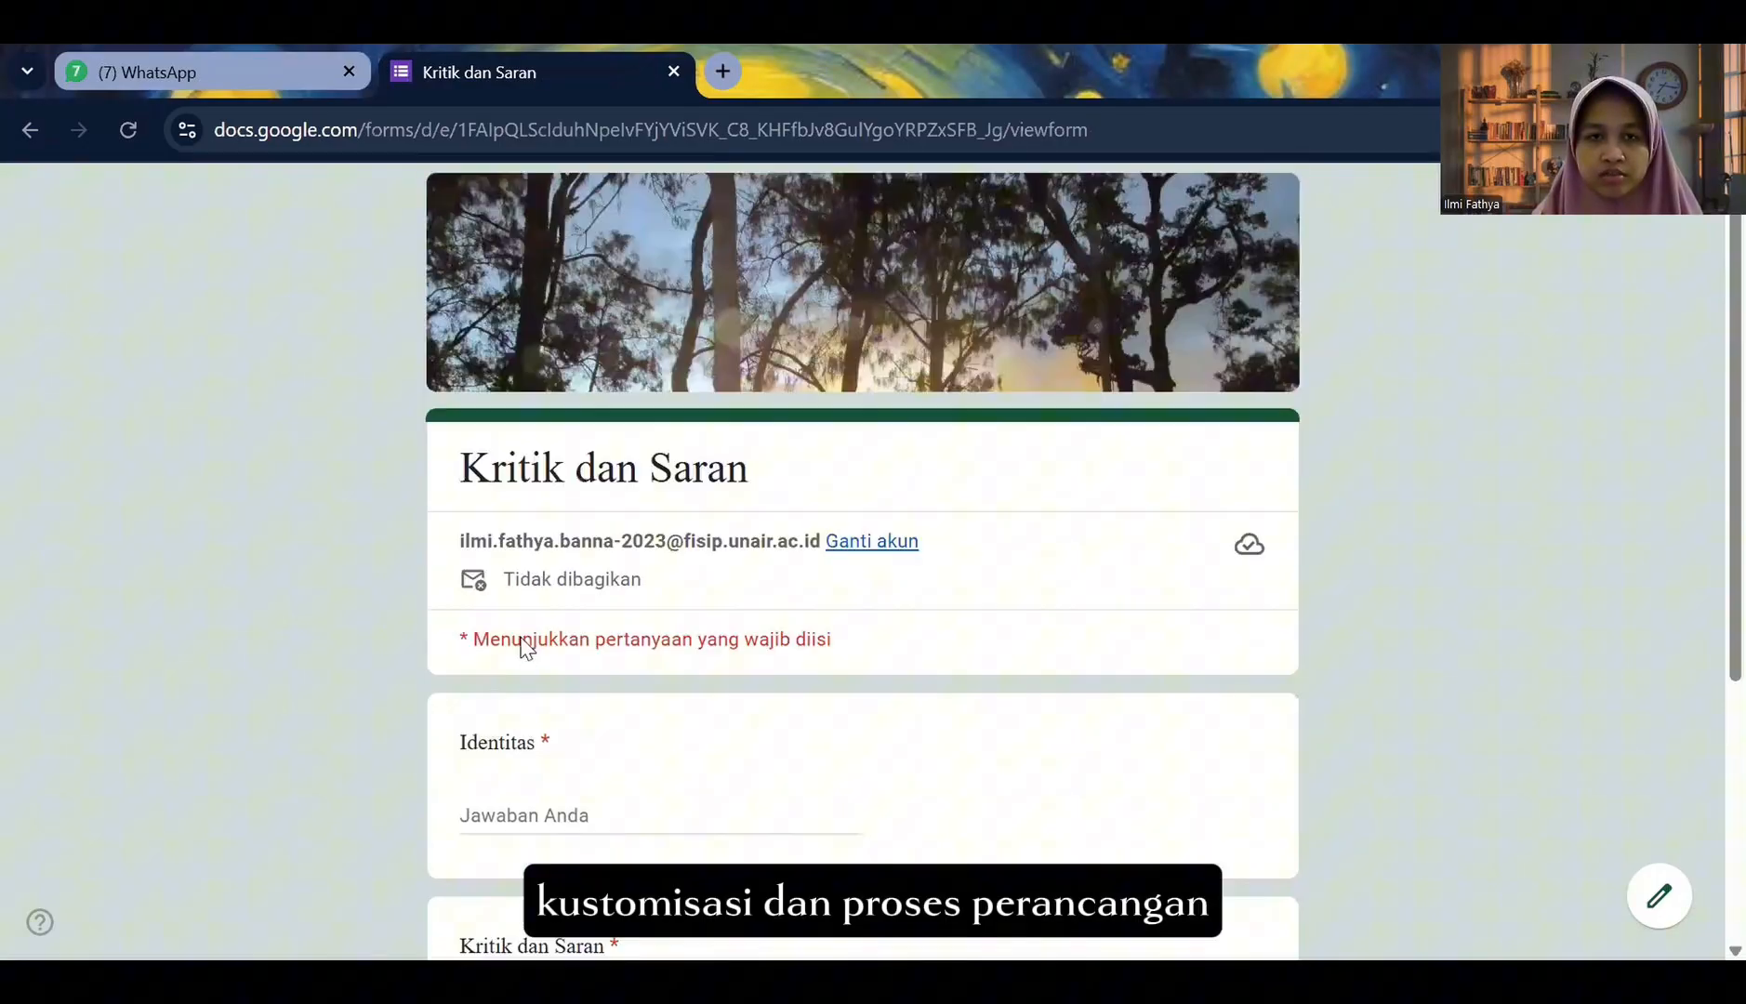
left_click(28, 129)
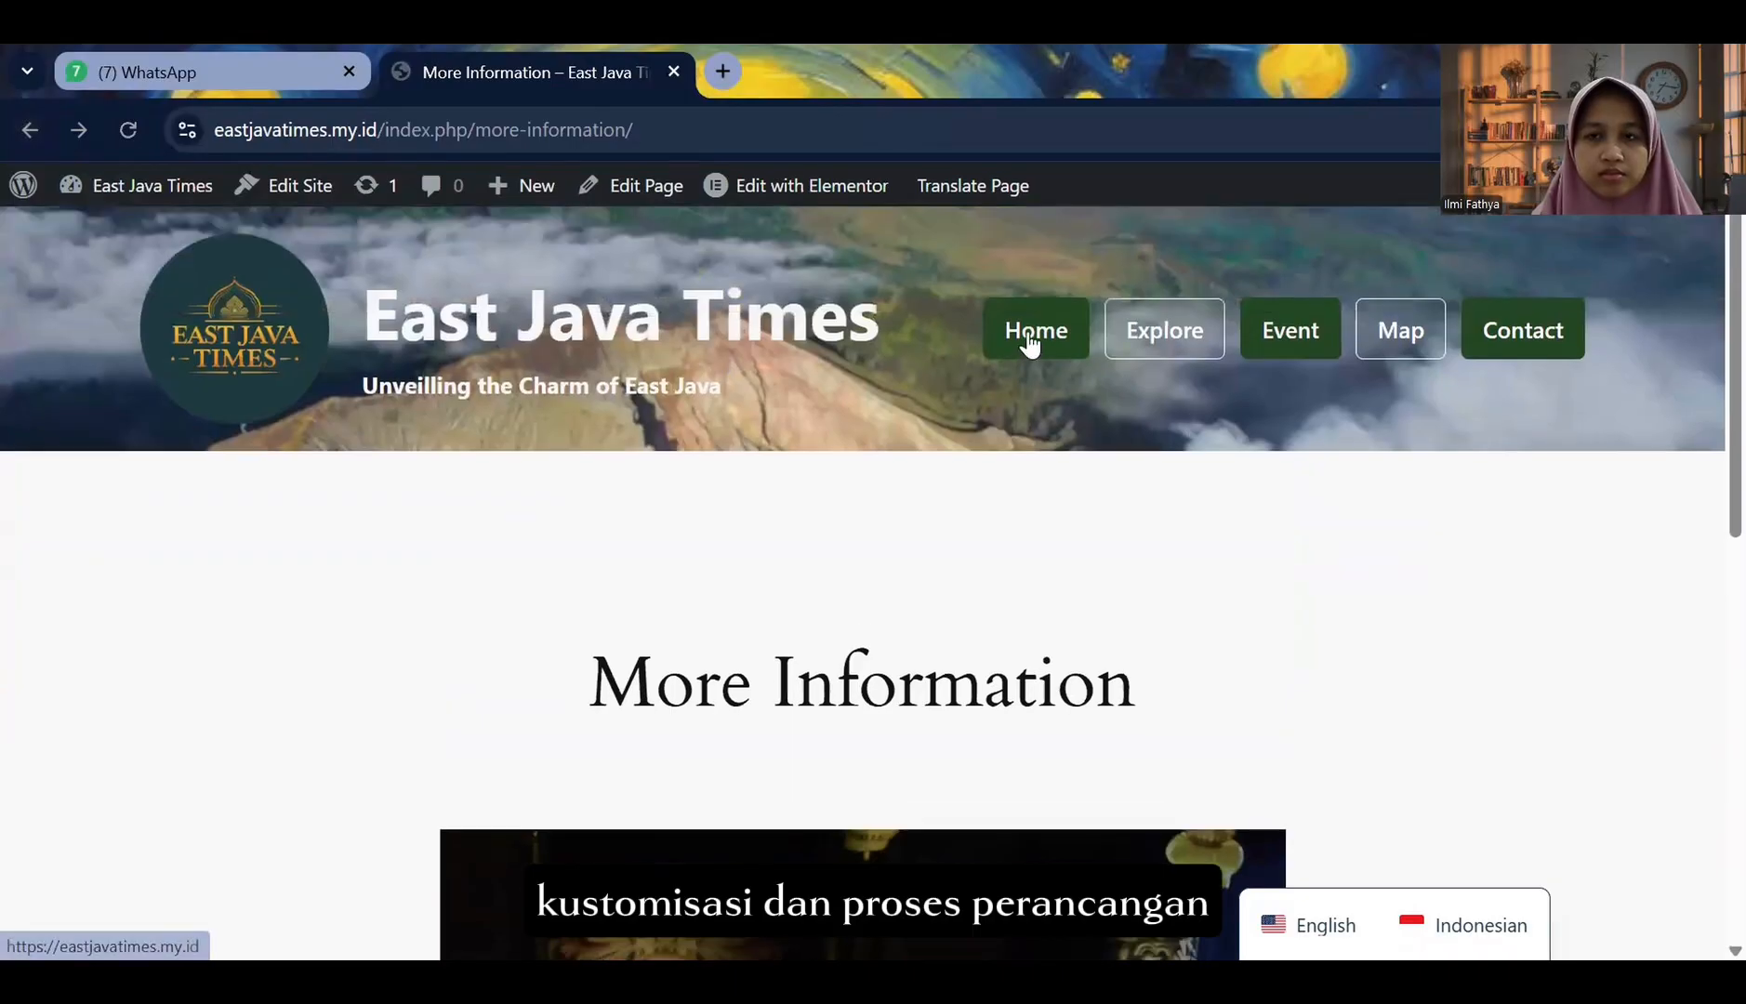
- Go to the Home page and look through its welcome text, embedded video and recent news section
left_click(1030, 339)
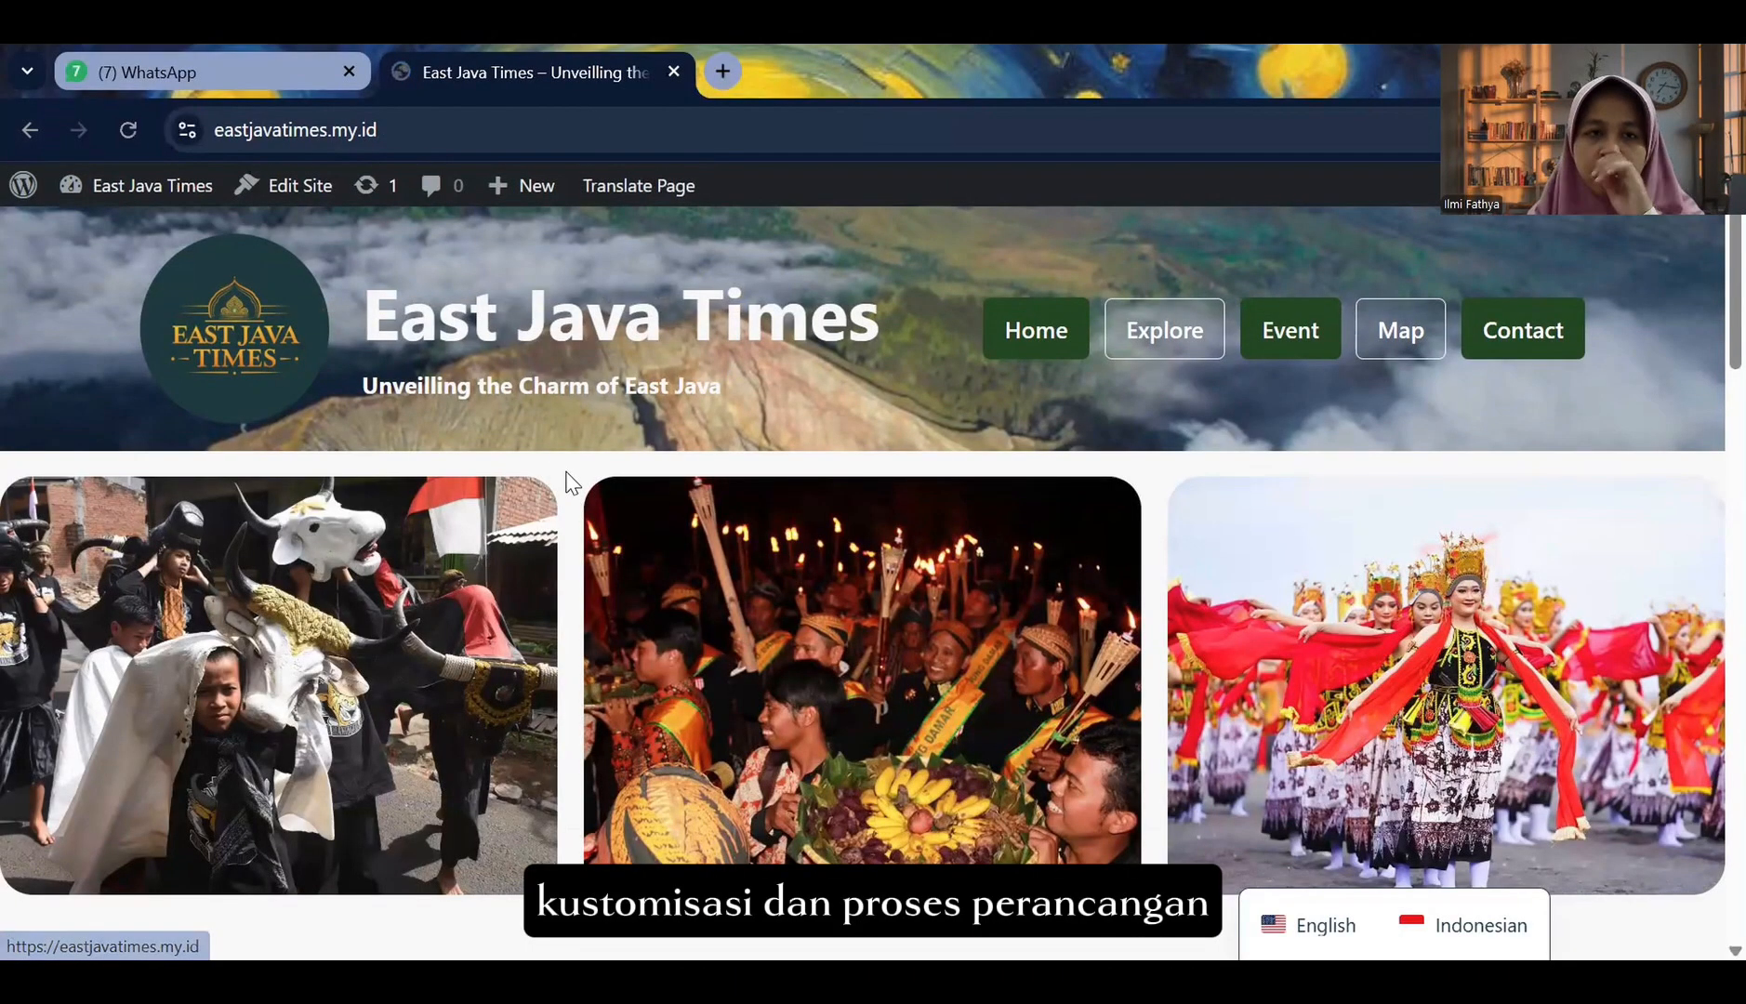
scroll(574, 528, "down", 5)
scroll(572, 522, "down", 12)
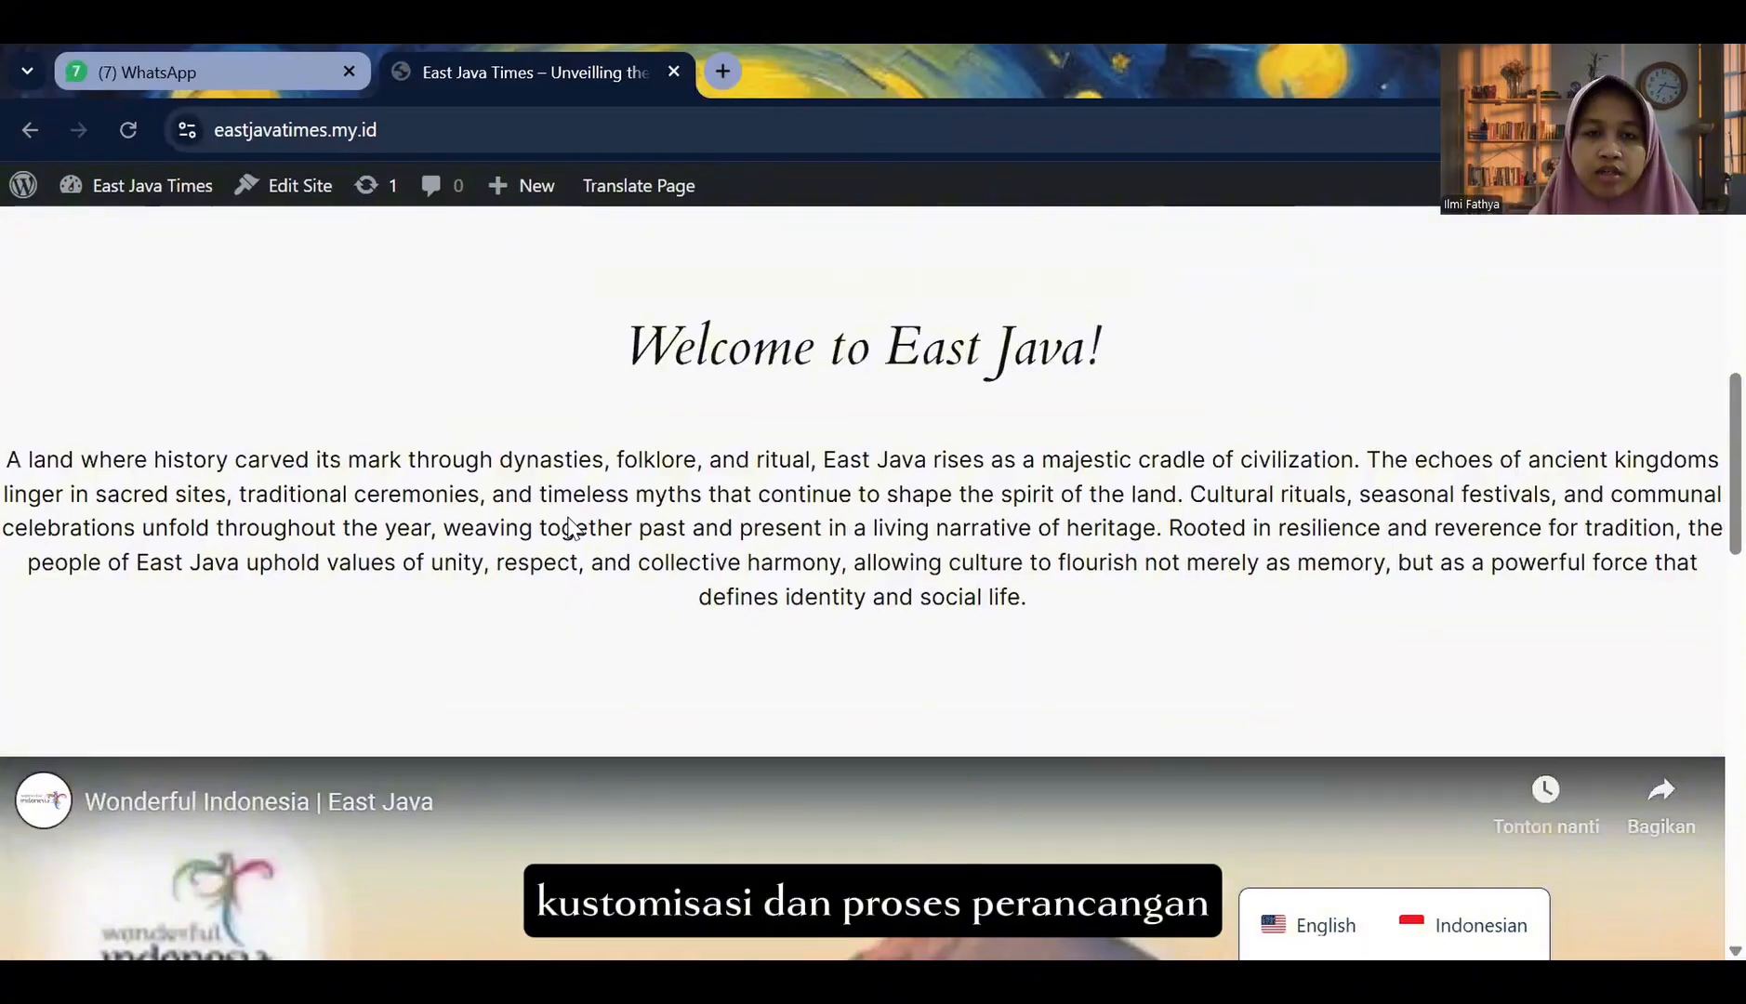
scroll(568, 518, "down", 1)
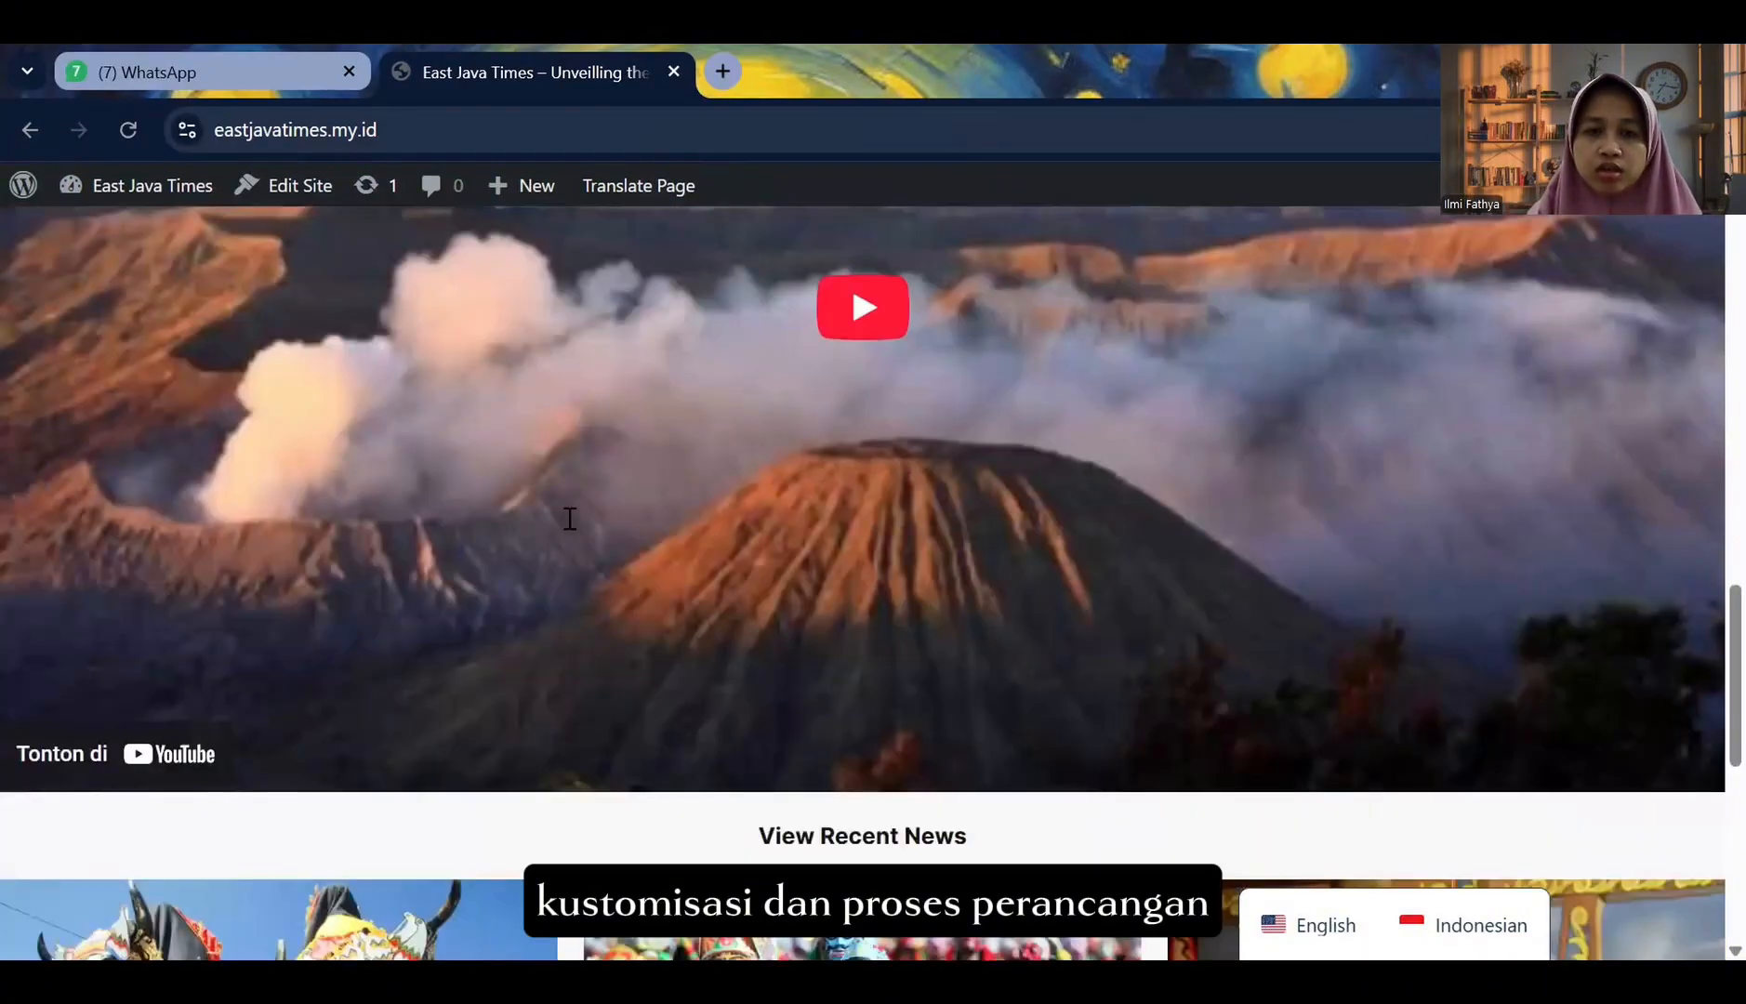
scroll(566, 530, "down", 3)
scroll(540, 536, "up", 15)
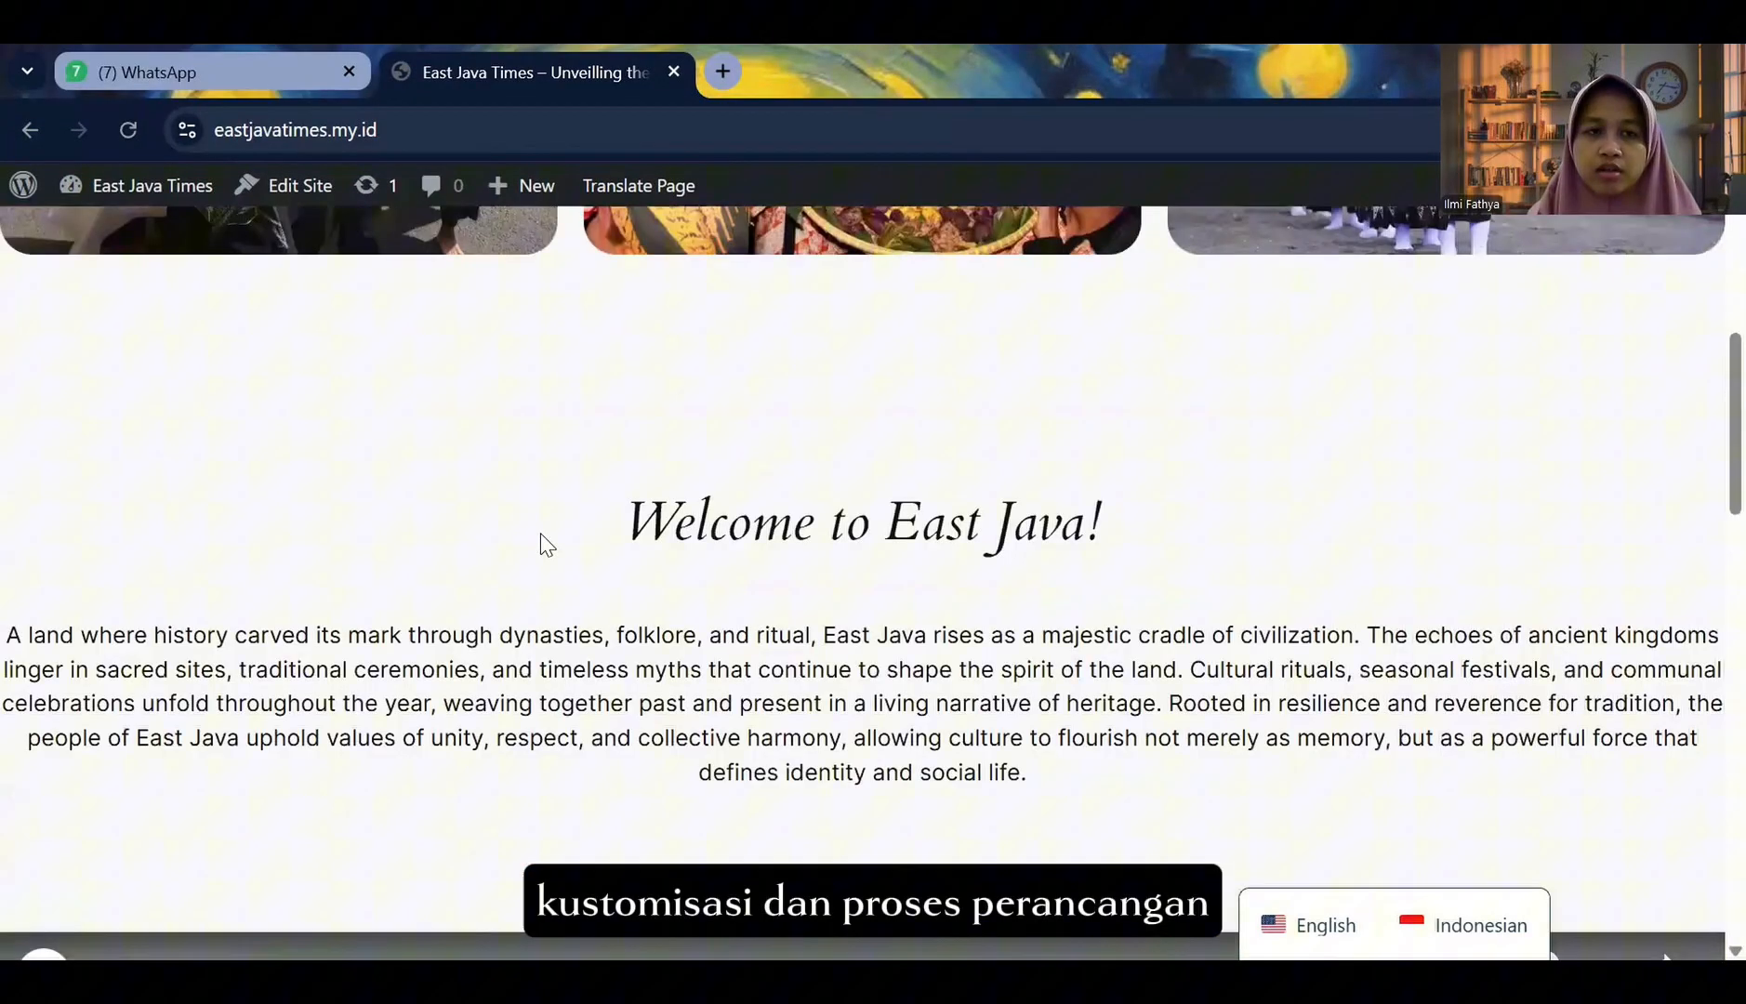
scroll(309, 514, "up", 2)
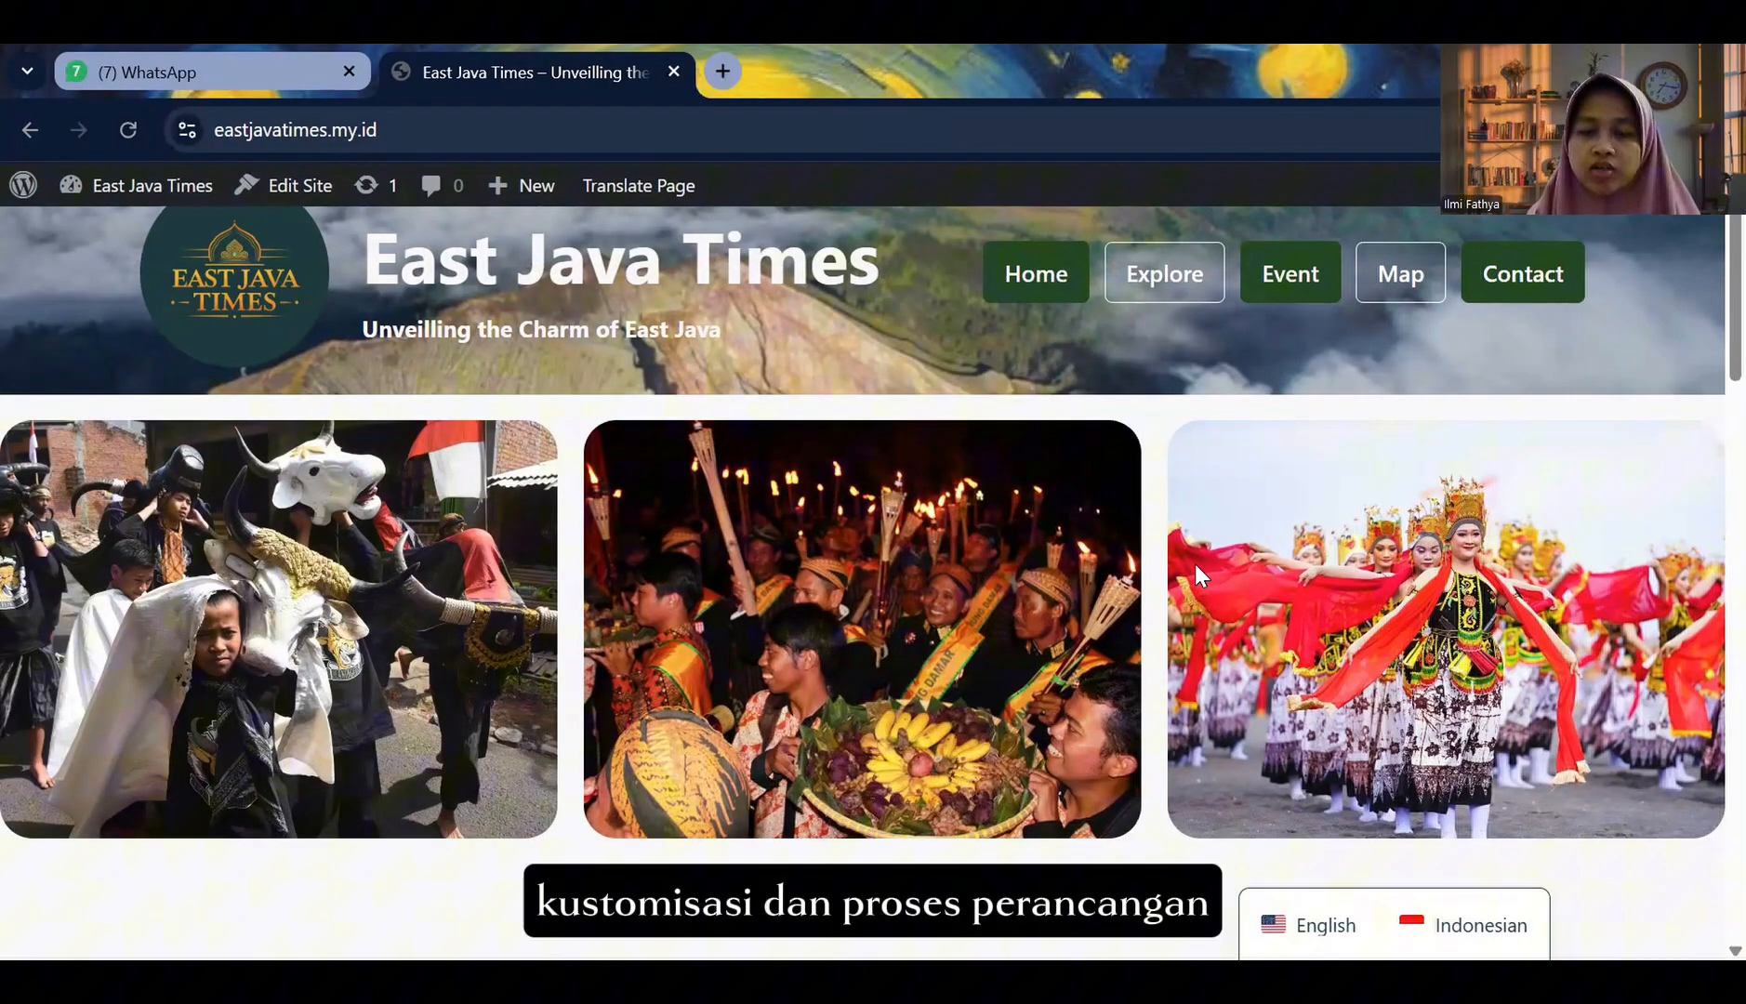
- Examine the homepage layout between the header, the three-photo row, the welcome text and the video
scroll(1195, 563, "down", 2)
scroll(1195, 564, "up", 2)
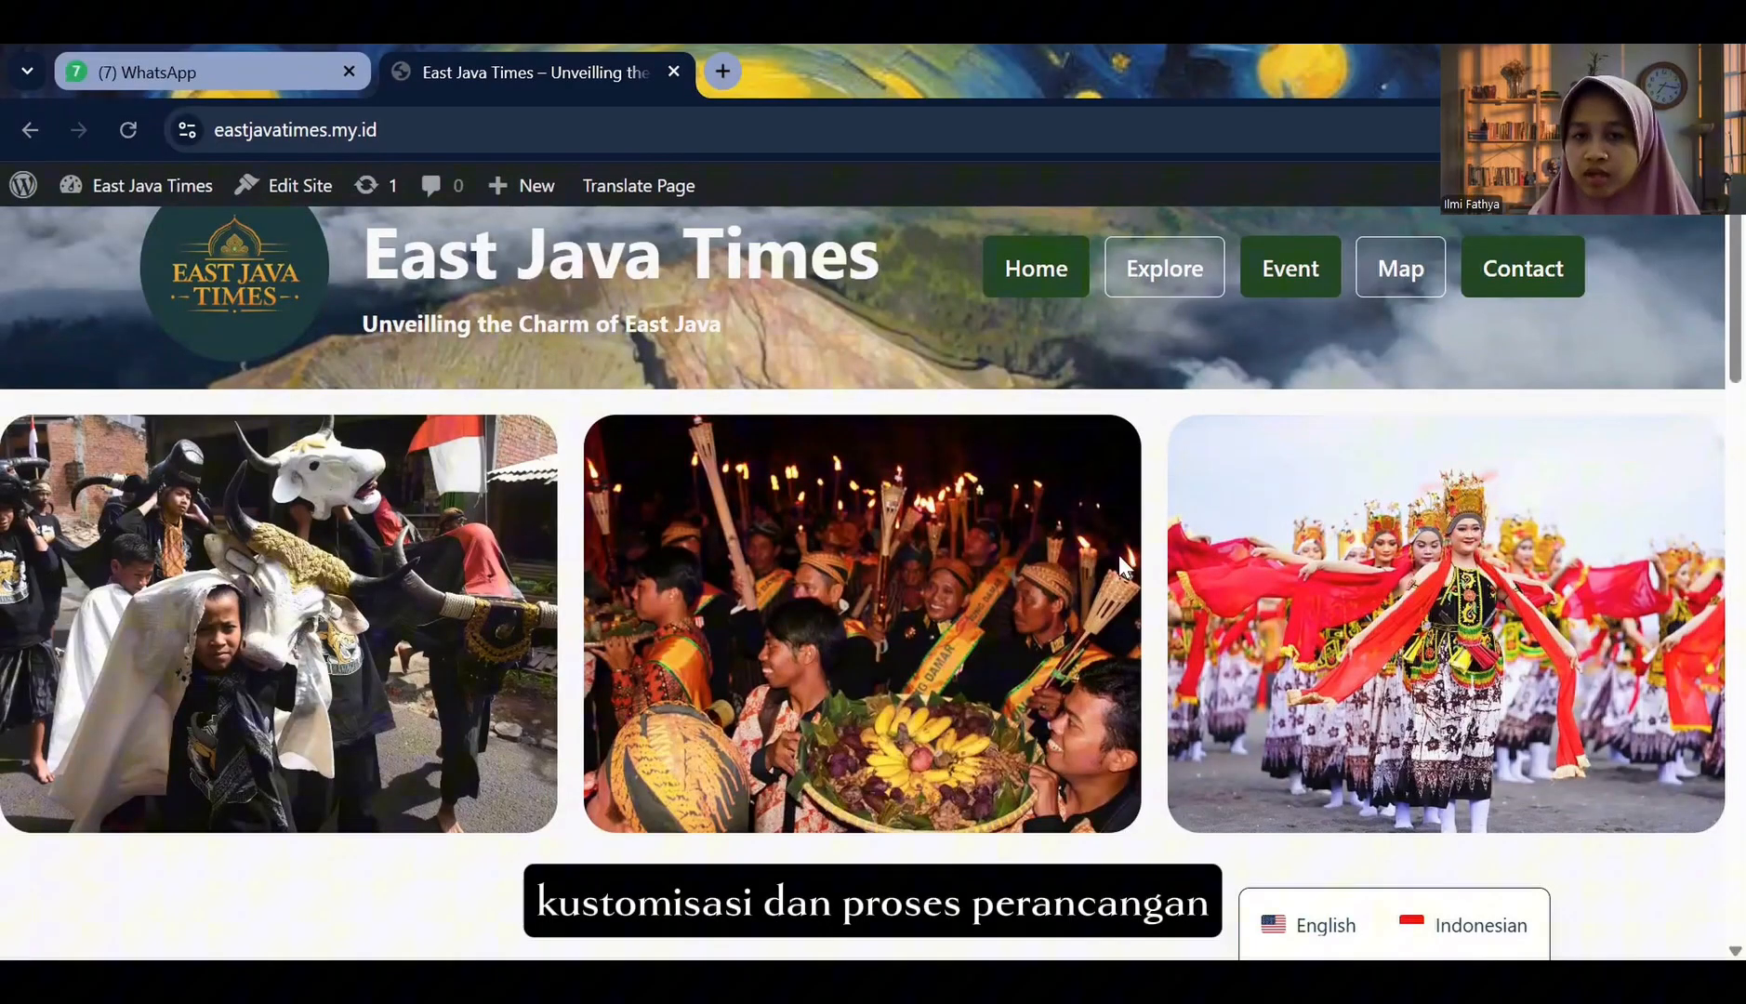
scroll(1118, 555, "down", 4)
scroll(670, 462, "down", 1)
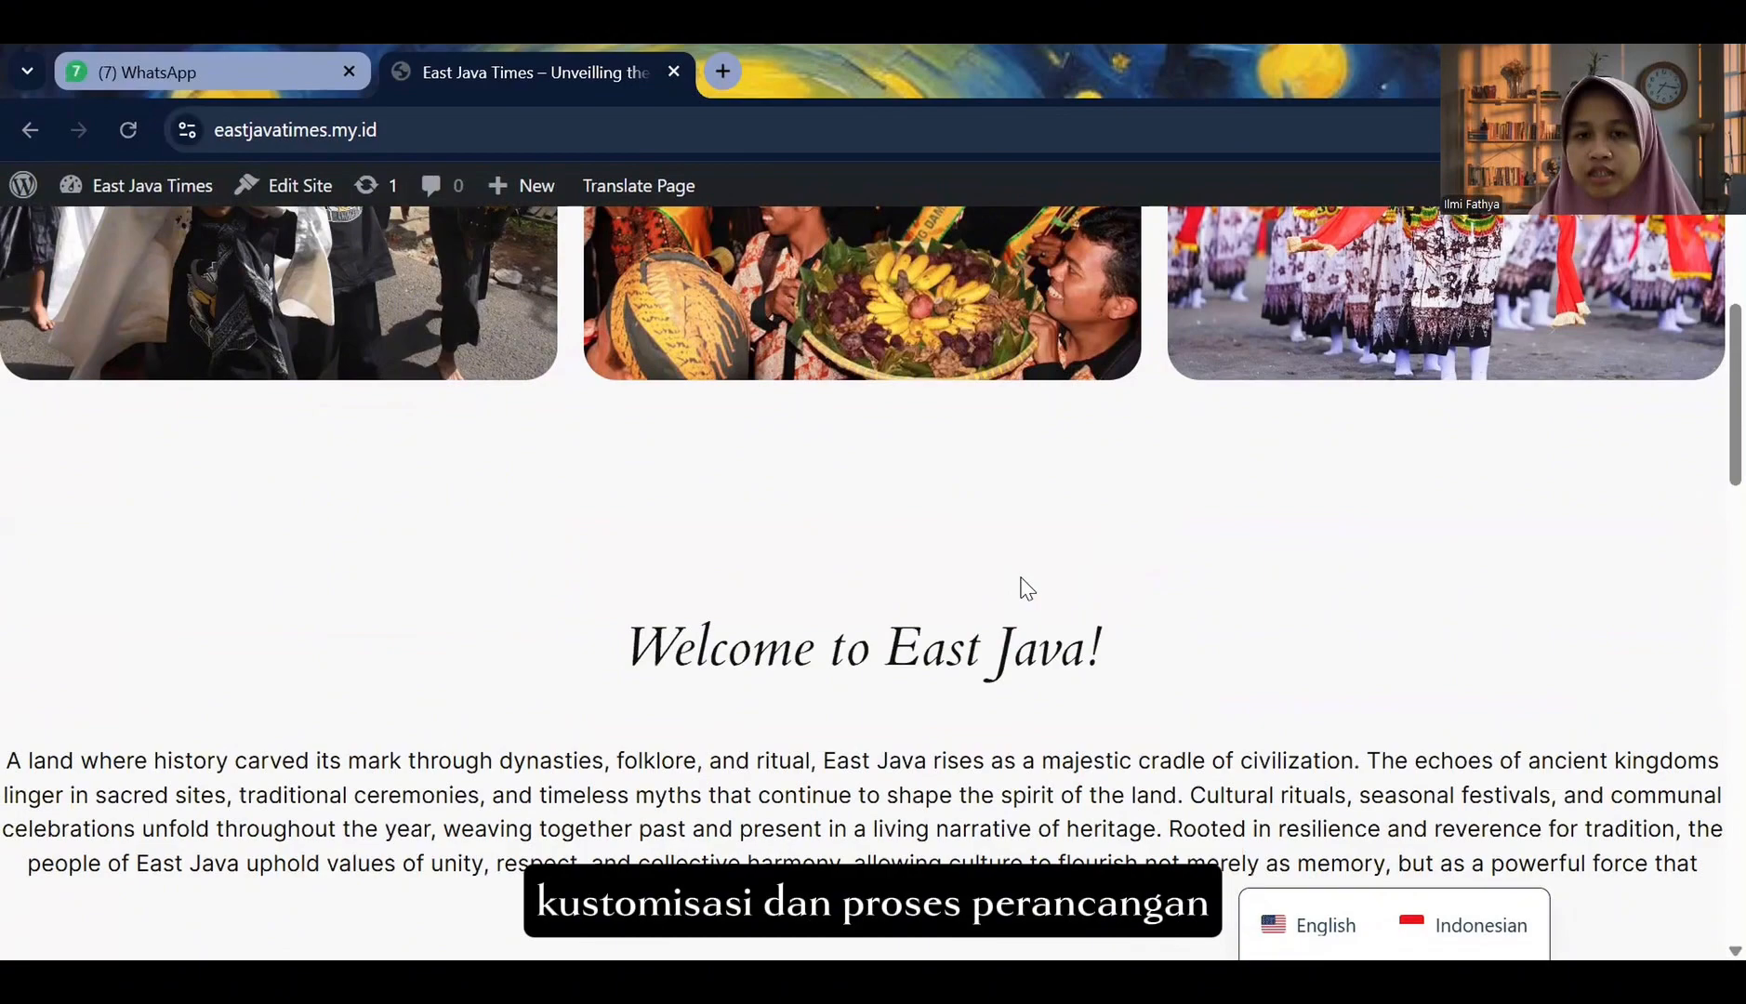
scroll(1020, 577, "up", 5)
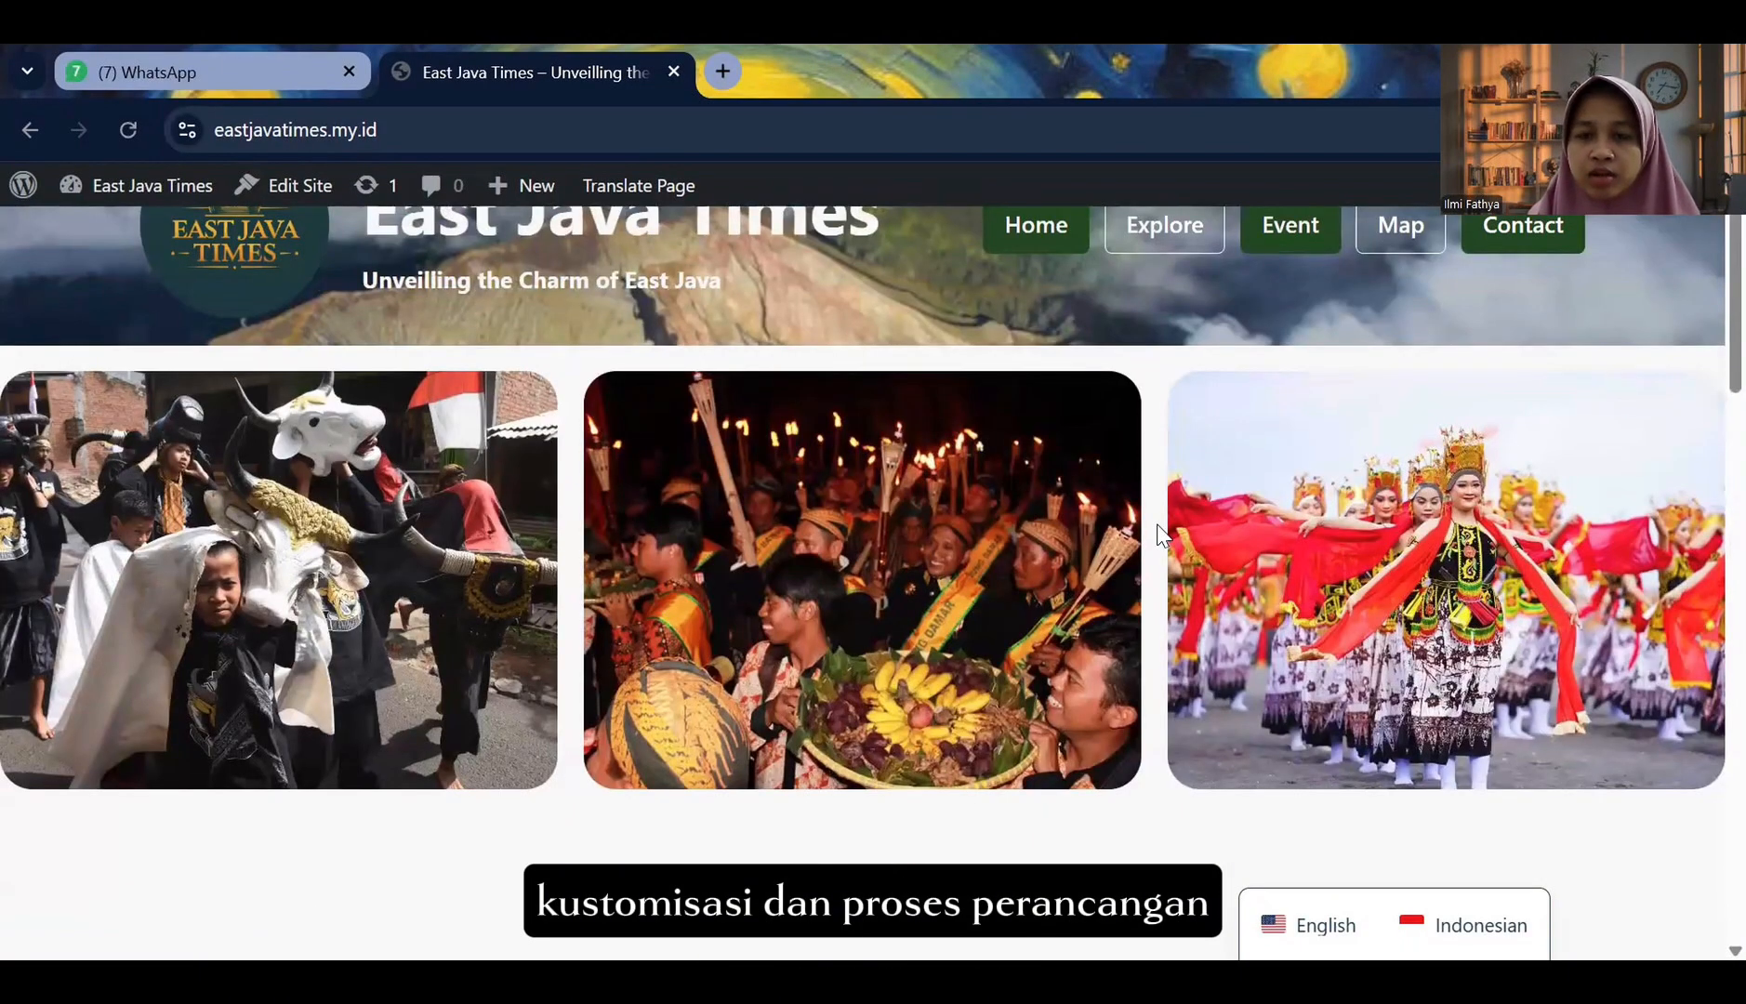
scroll(1160, 535, "down", 5)
scroll(1162, 537, "up", 3)
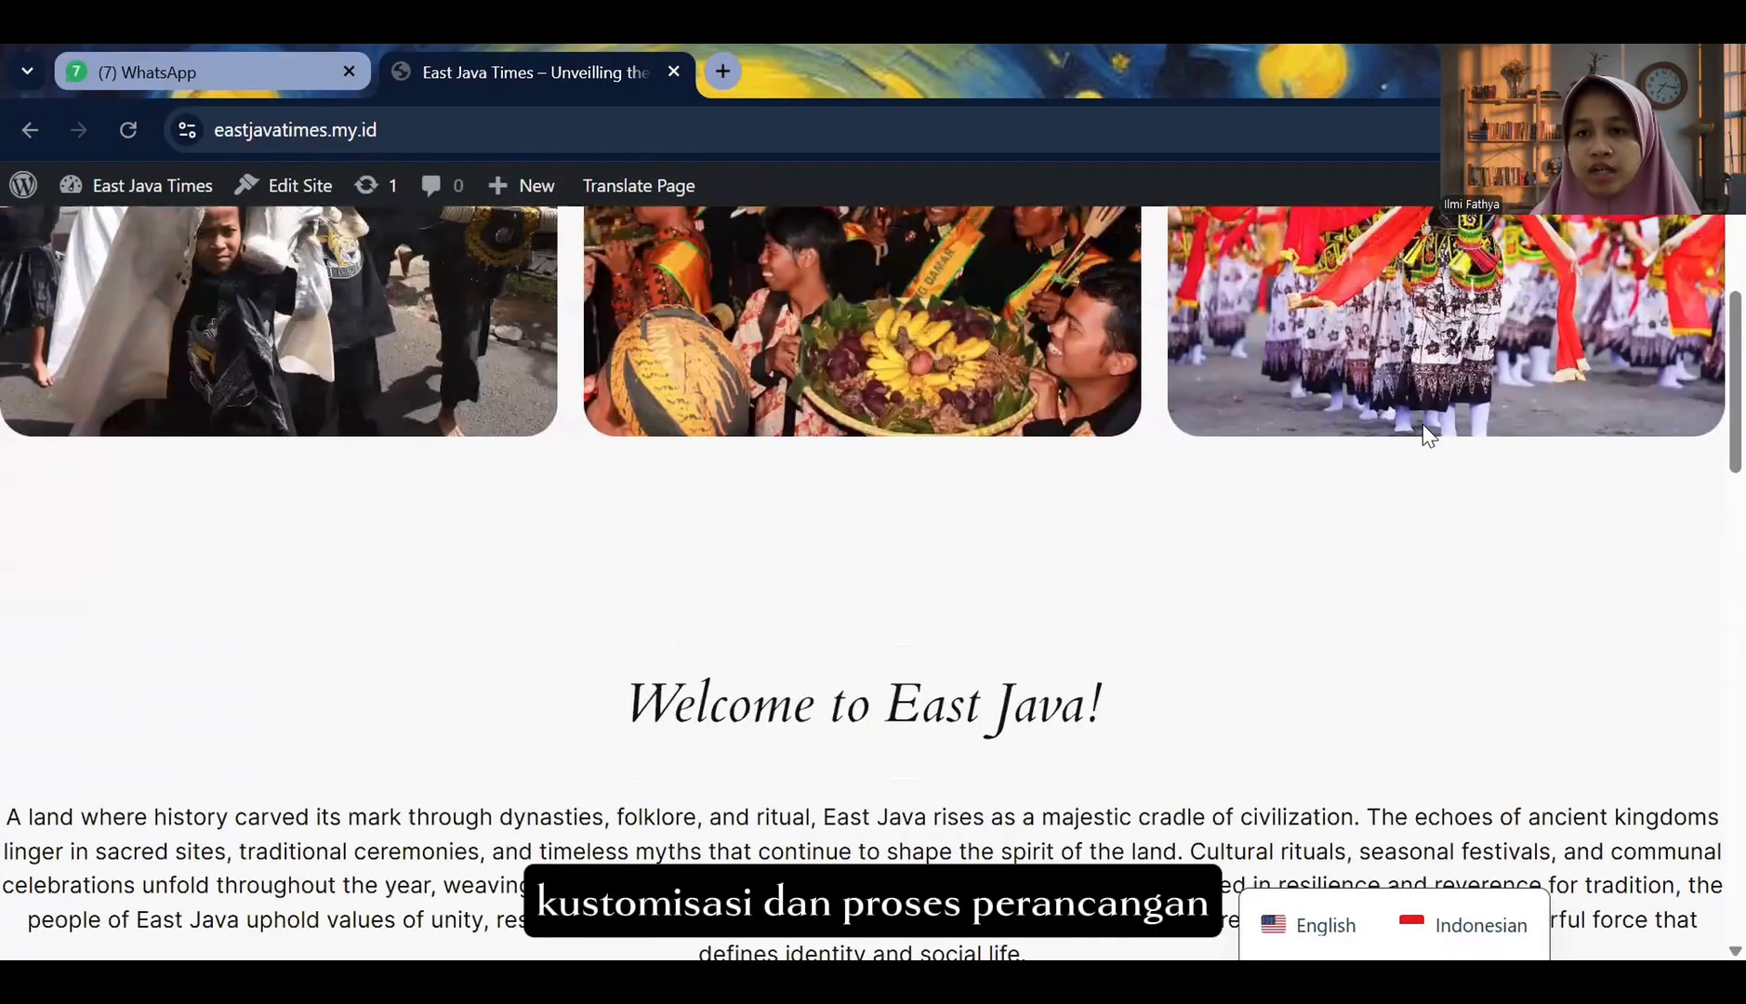
scroll(1256, 600, "down", 10)
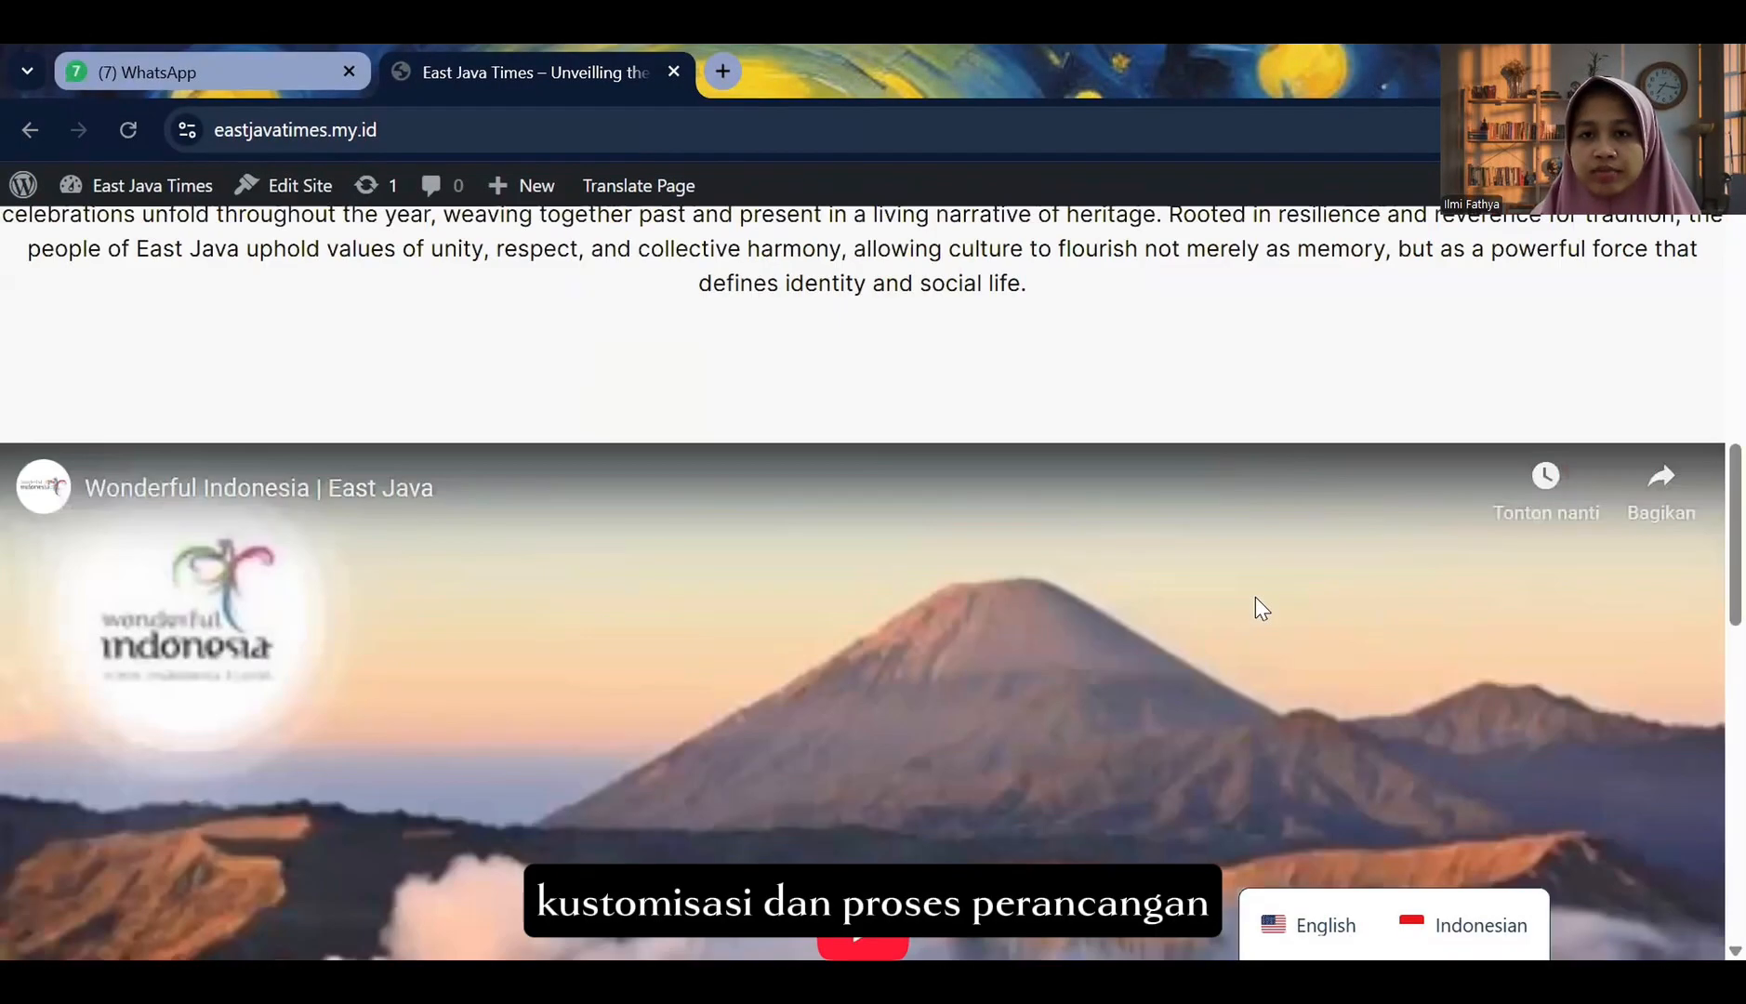
- Open the Explore page and expand and collapse the "Karapan Sapi, Madura" description
scroll(1208, 483, "up", 13)
left_click(1161, 333)
scroll(1083, 685, "down", 5)
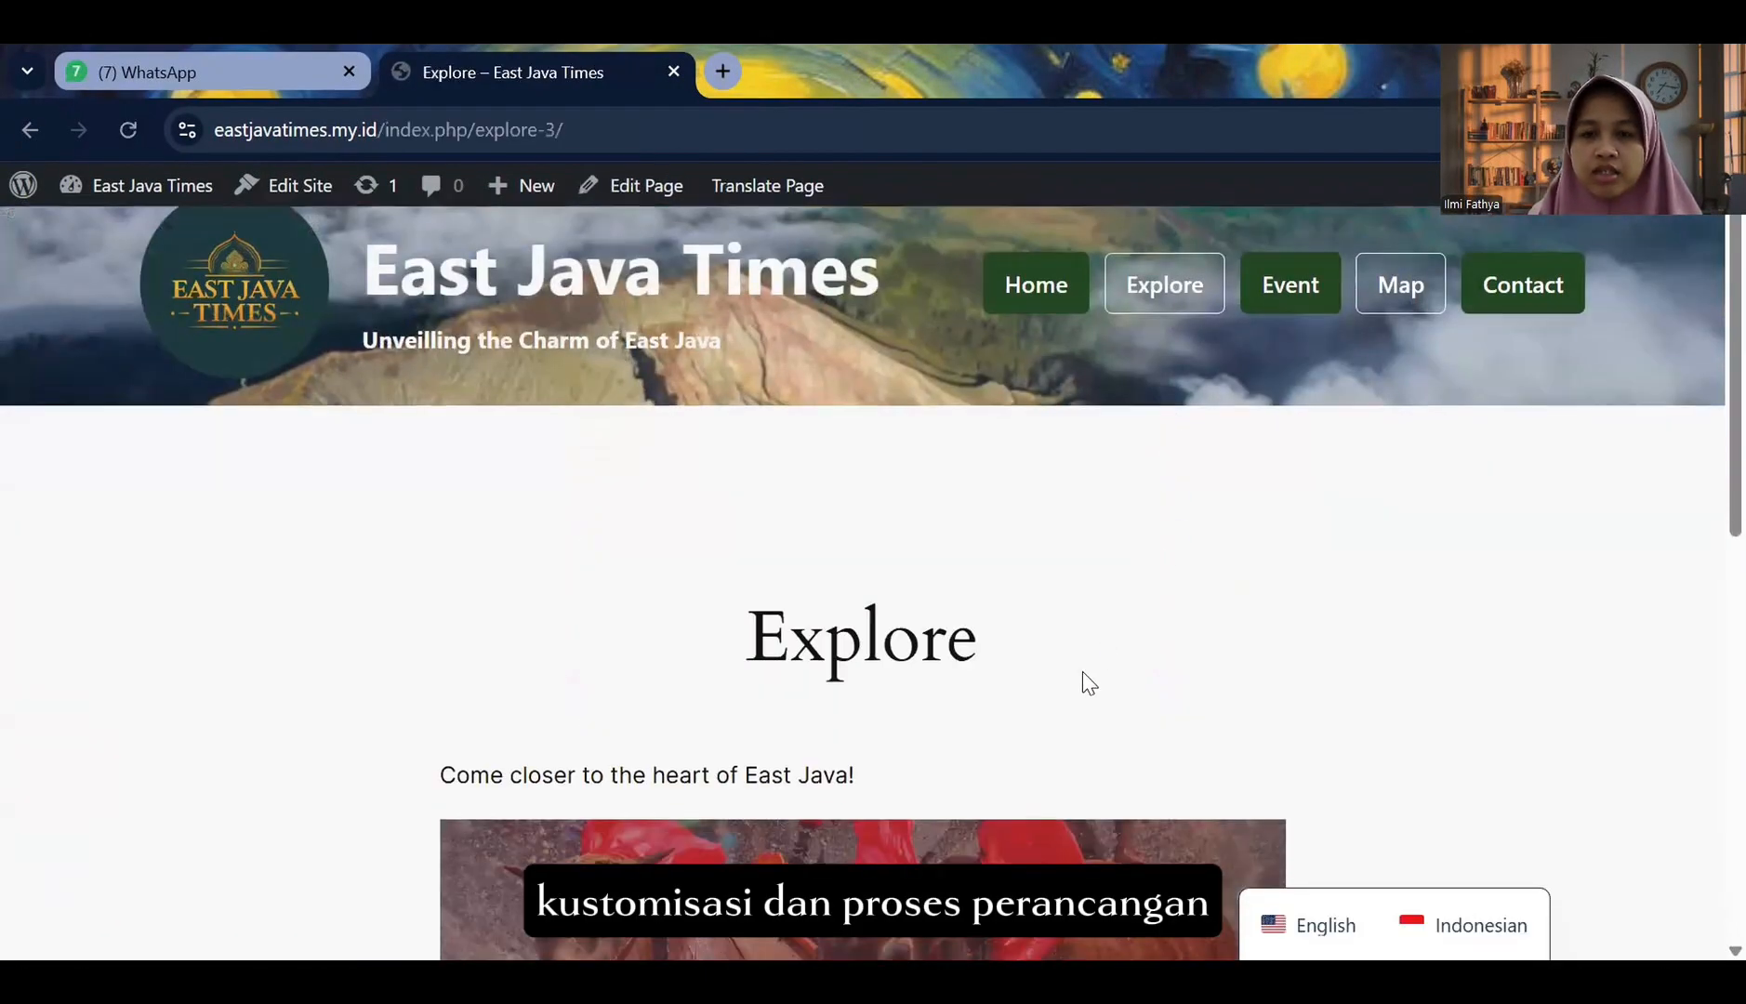
left_click(478, 615)
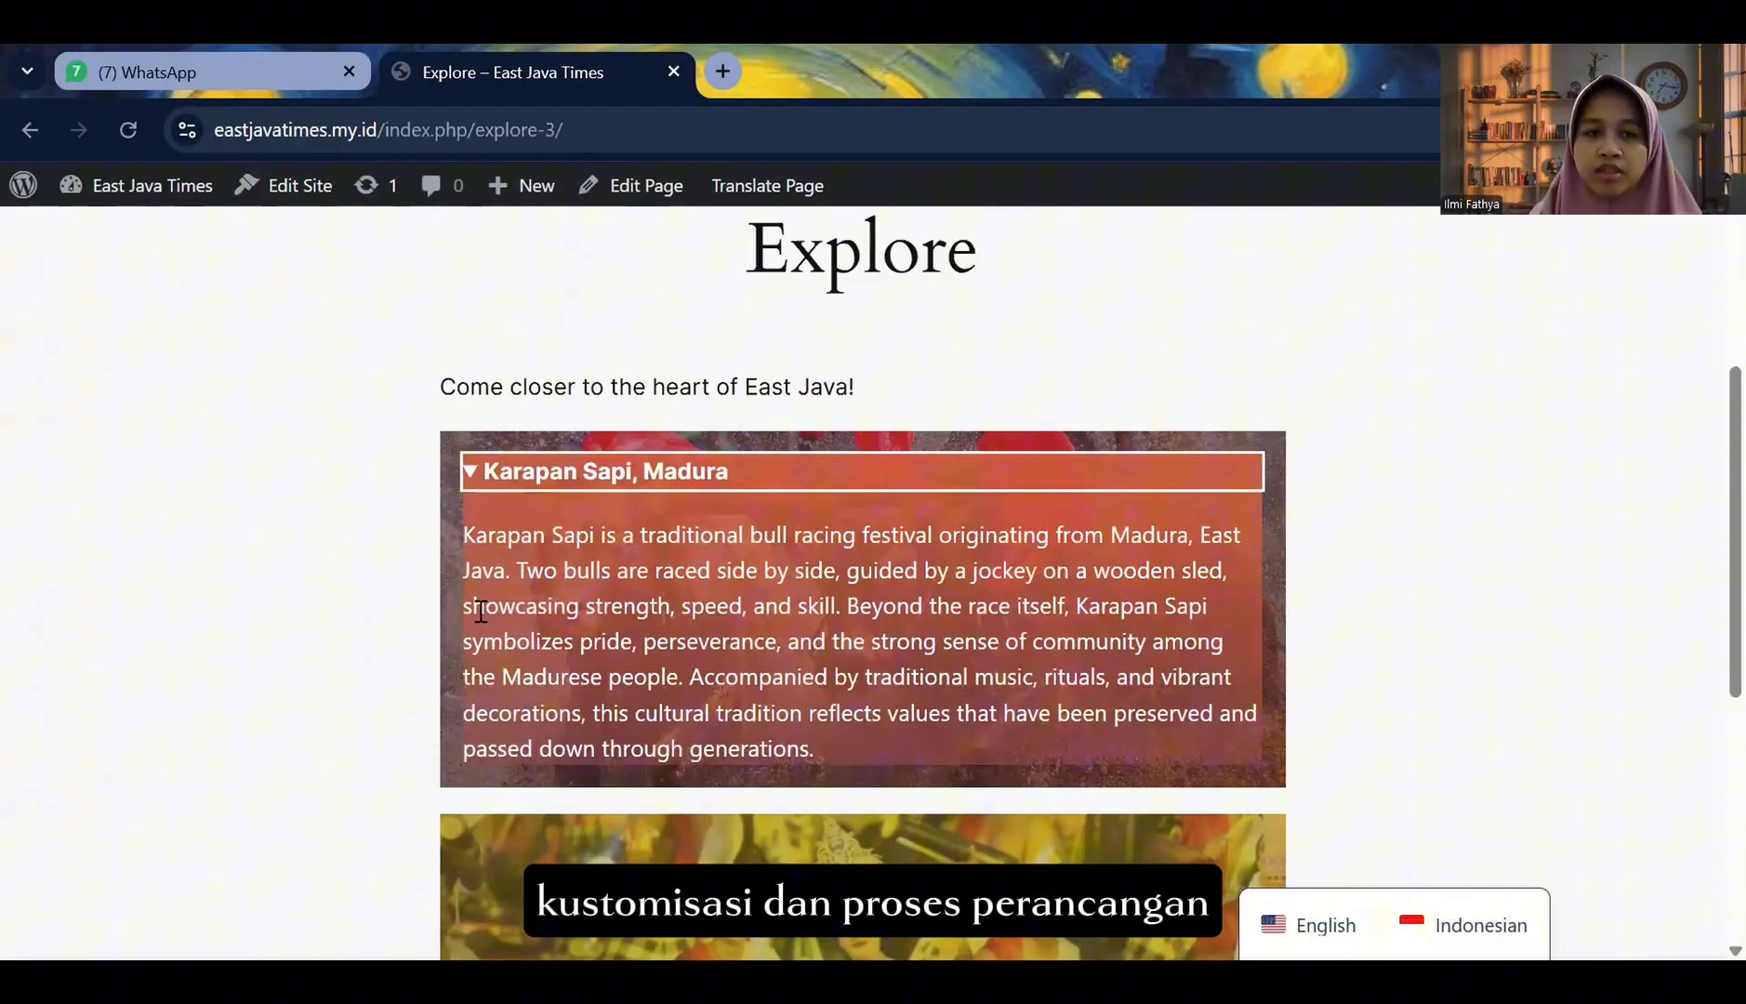
scroll(476, 372, "down", 1)
left_click(476, 353)
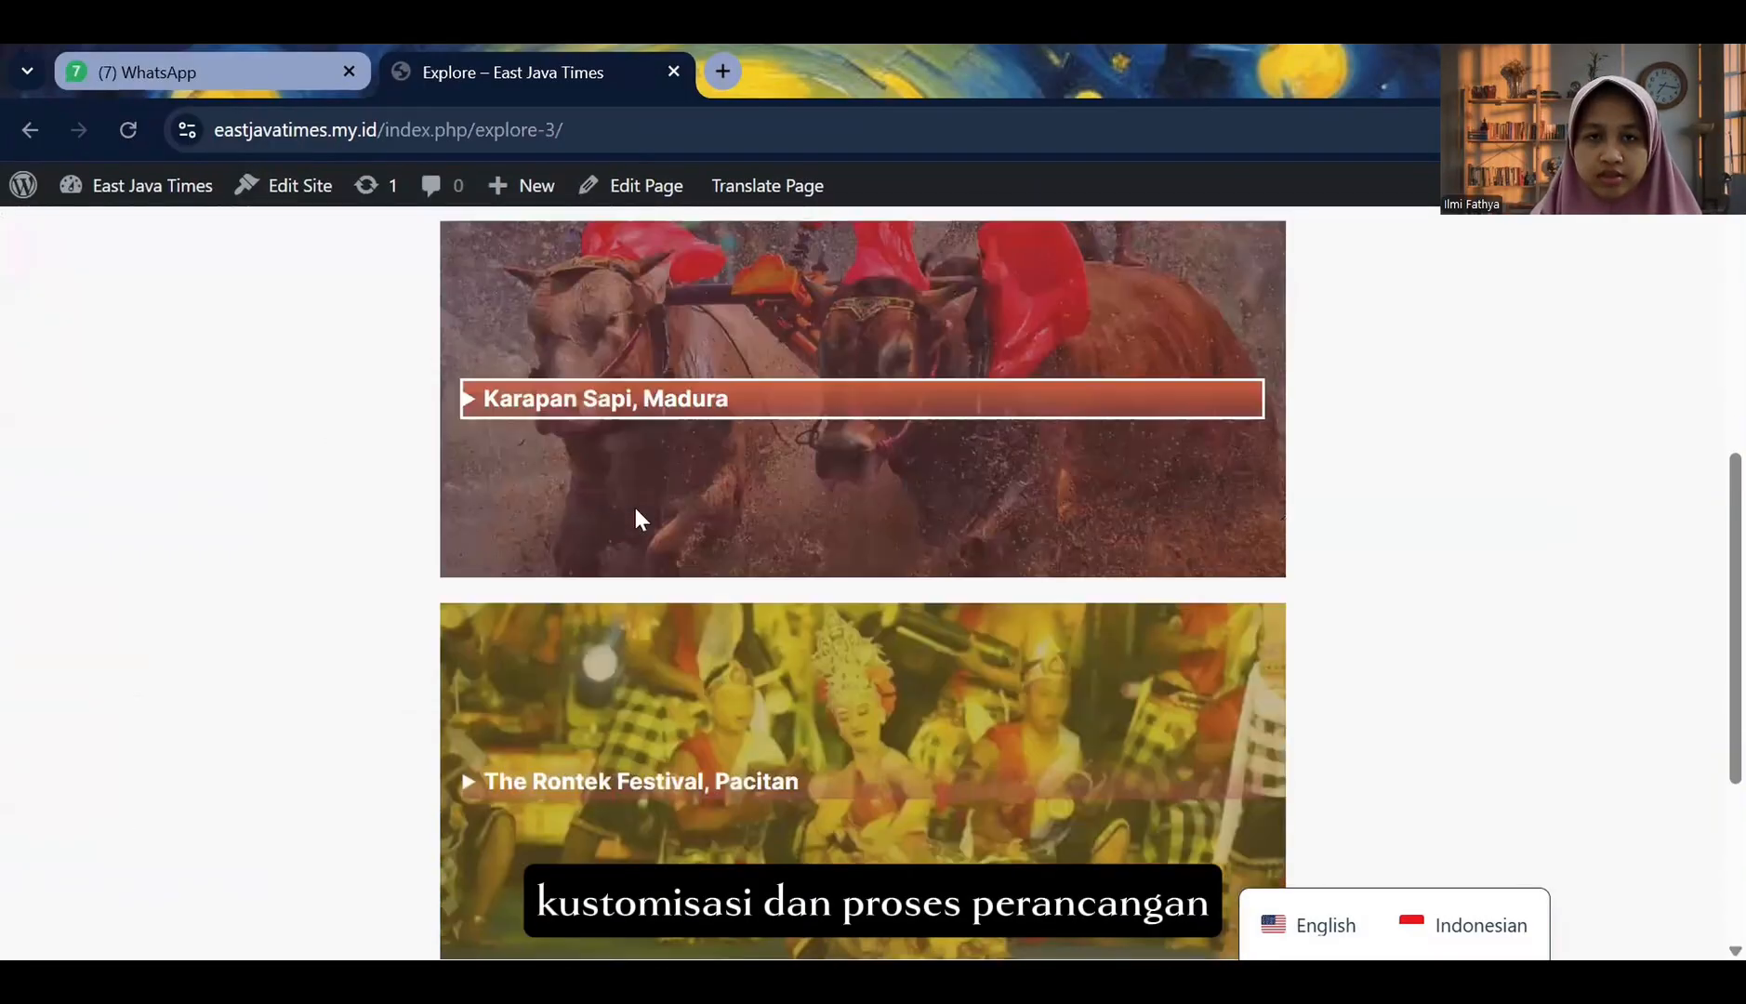
- Expand "The Rontek Festival, Pacitan" description on the Explore page and collapse it again
scroll(508, 642, "down", 2)
left_click(492, 499)
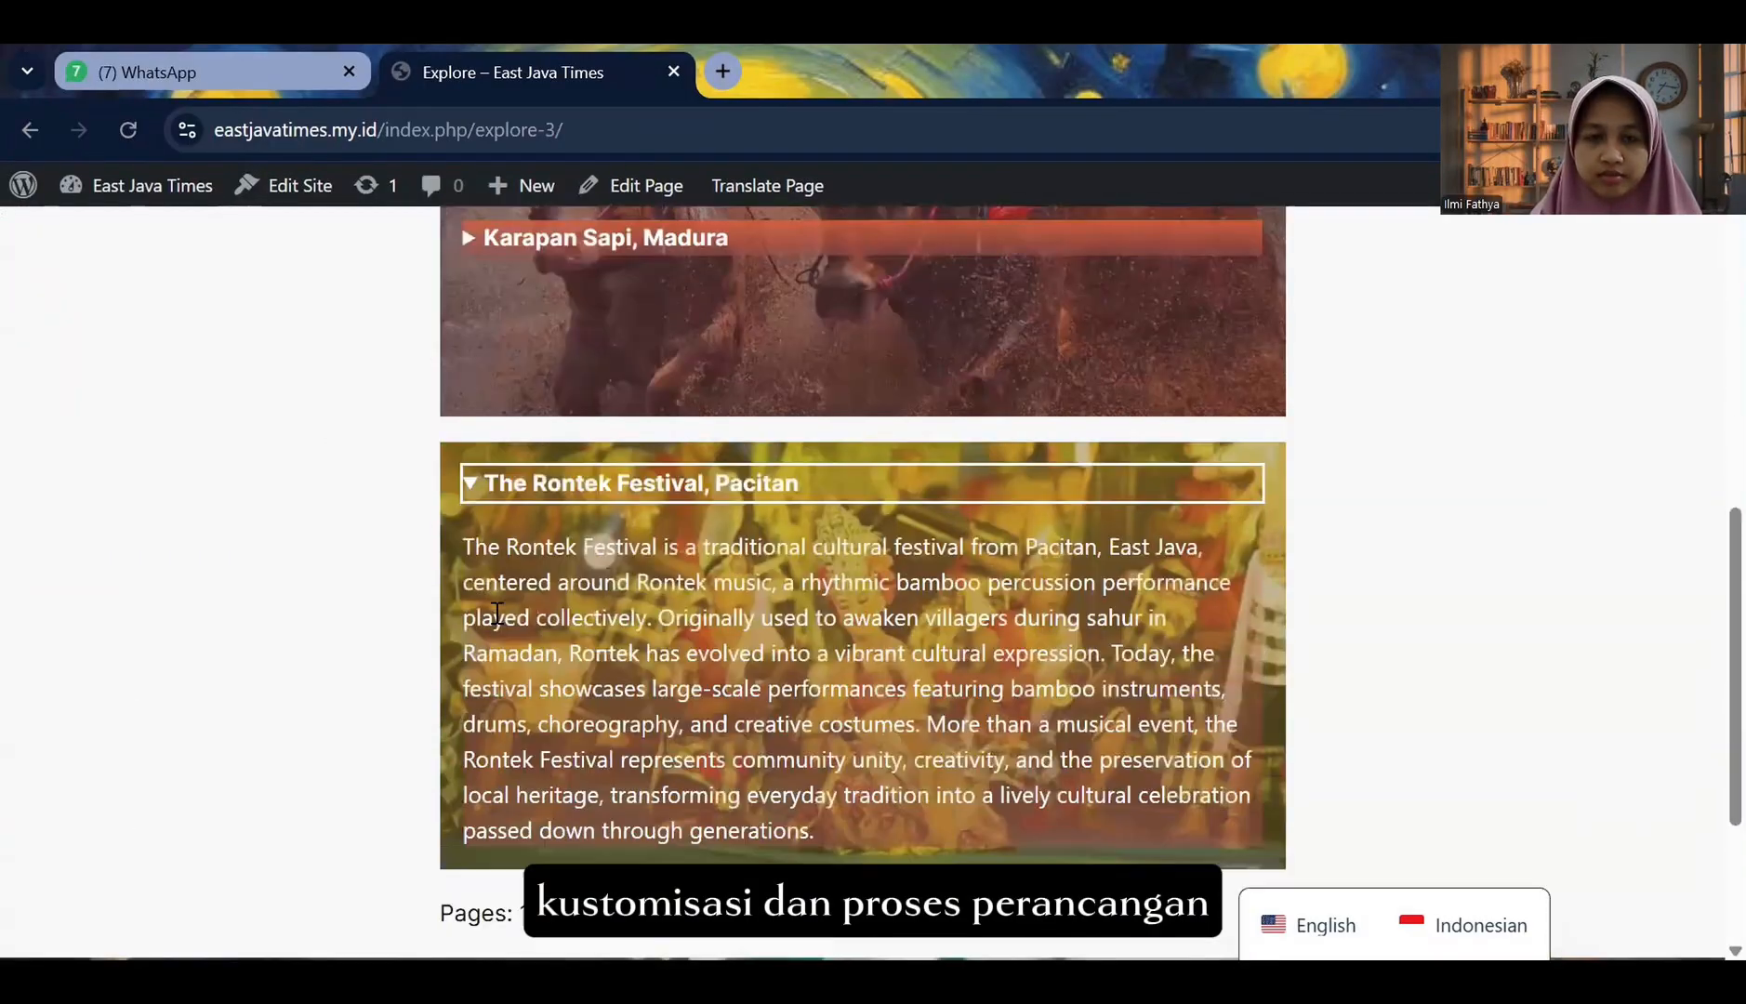
left_click(469, 483)
- Open page 2 of the Explore section and look through its content from header to end
scroll(603, 569, "down", 2)
left_click(544, 639)
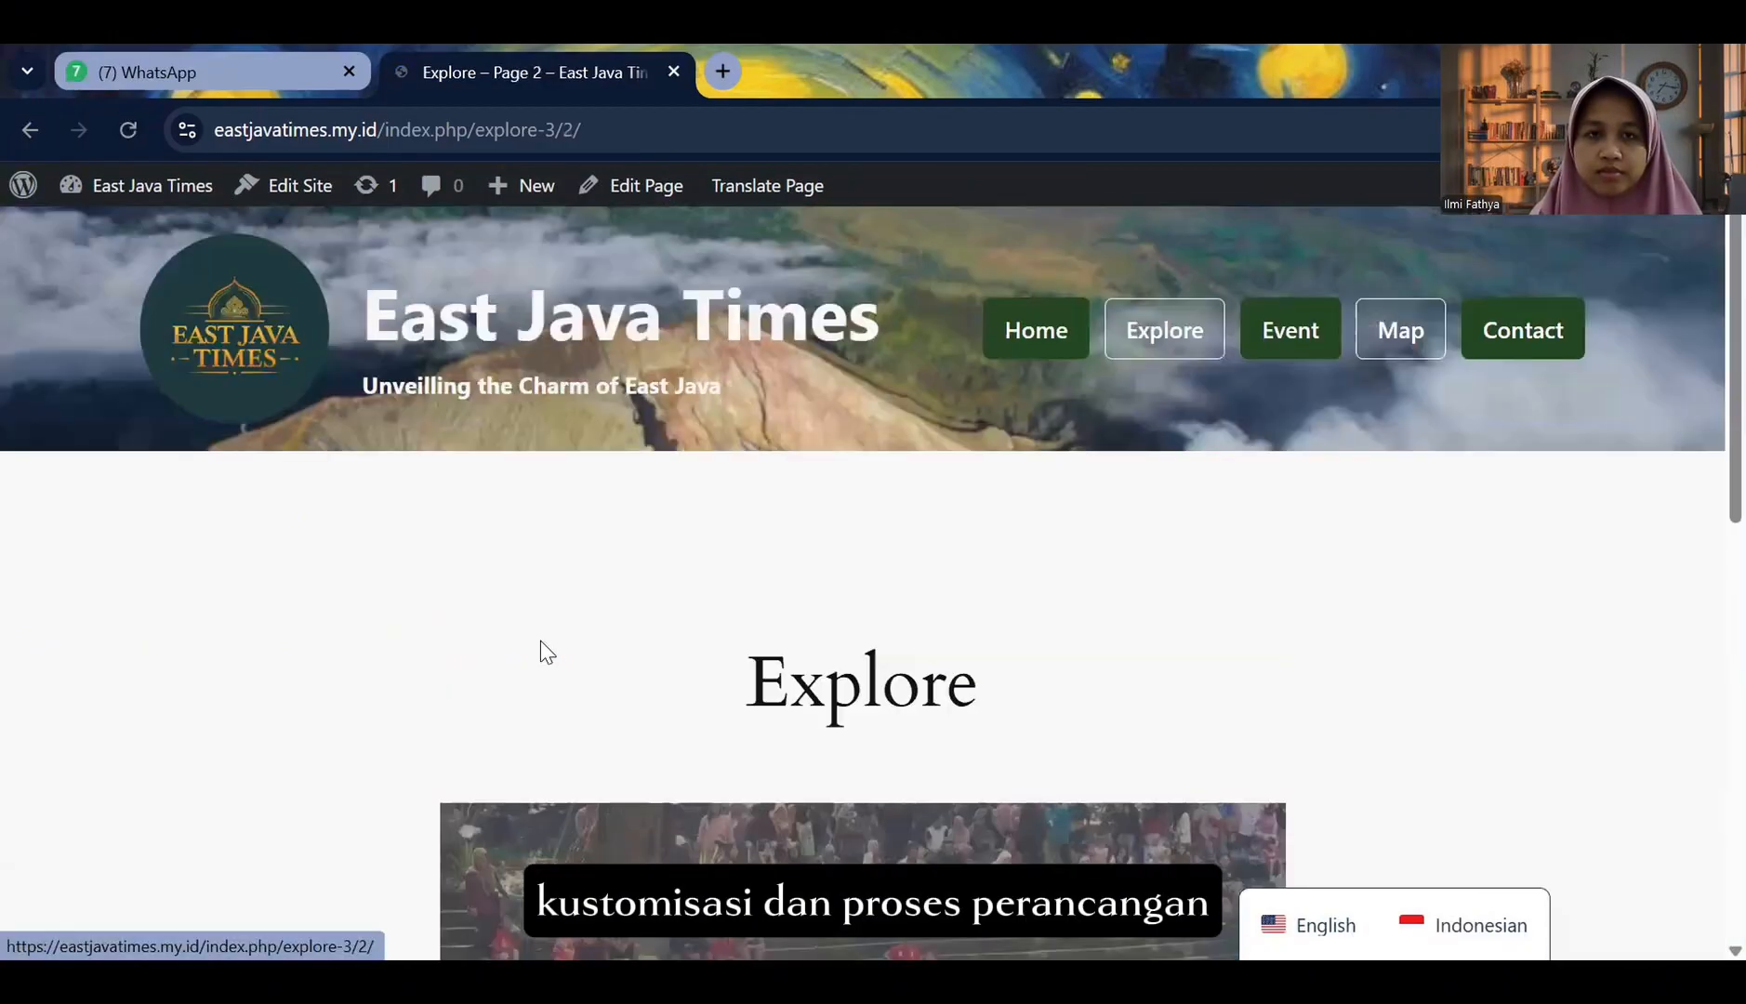
scroll(724, 709, "down", 10)
scroll(723, 703, "up", 10)
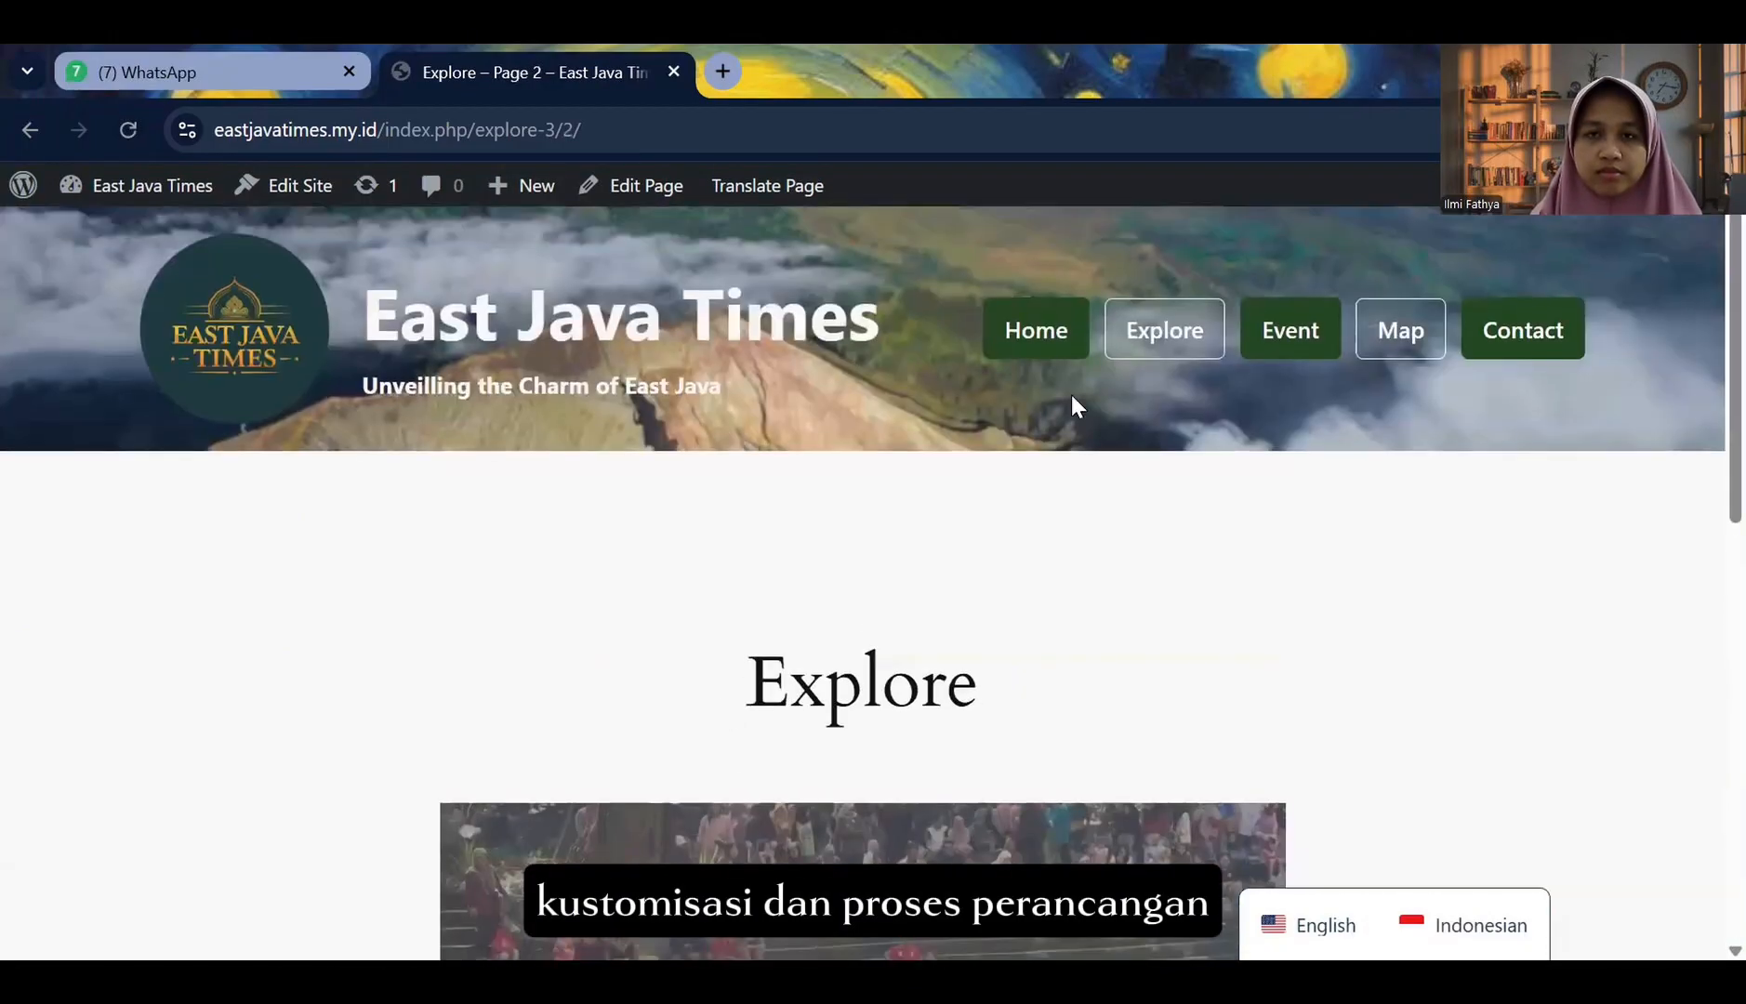
- Return to the site's homepage, enter the WordPress admin area and review the installed plugins, including Elementor and TranslatePress
left_click(1023, 340)
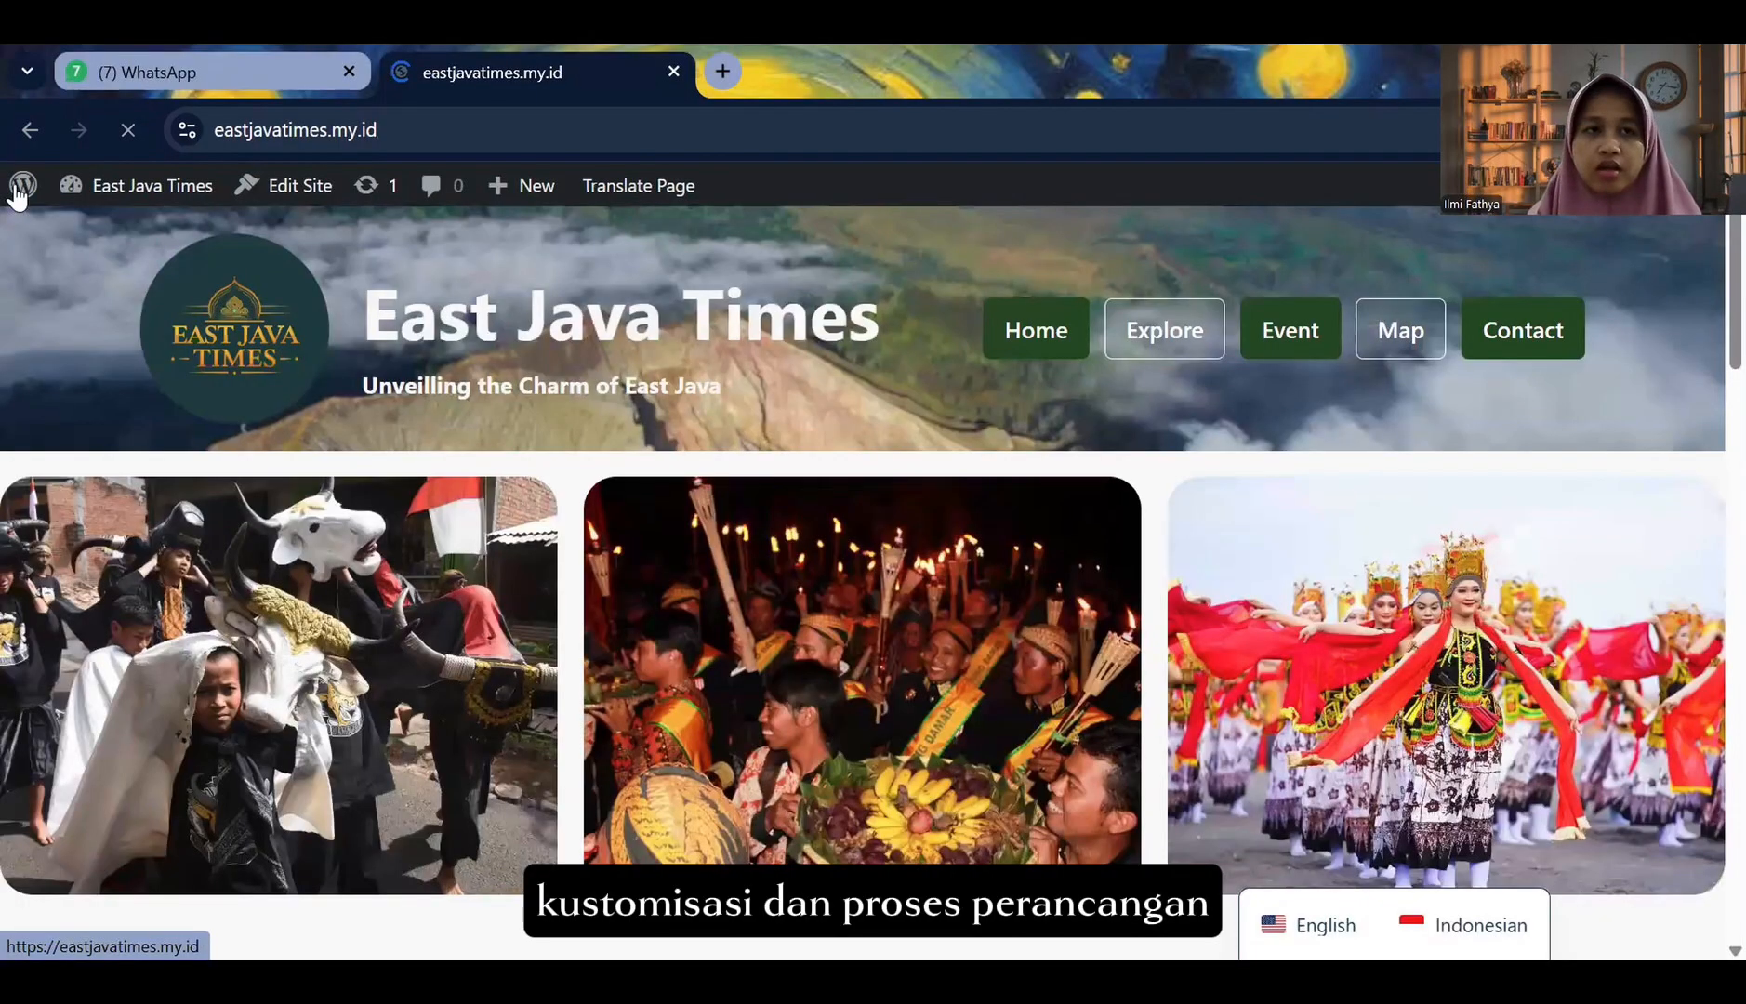
left_click(20, 185)
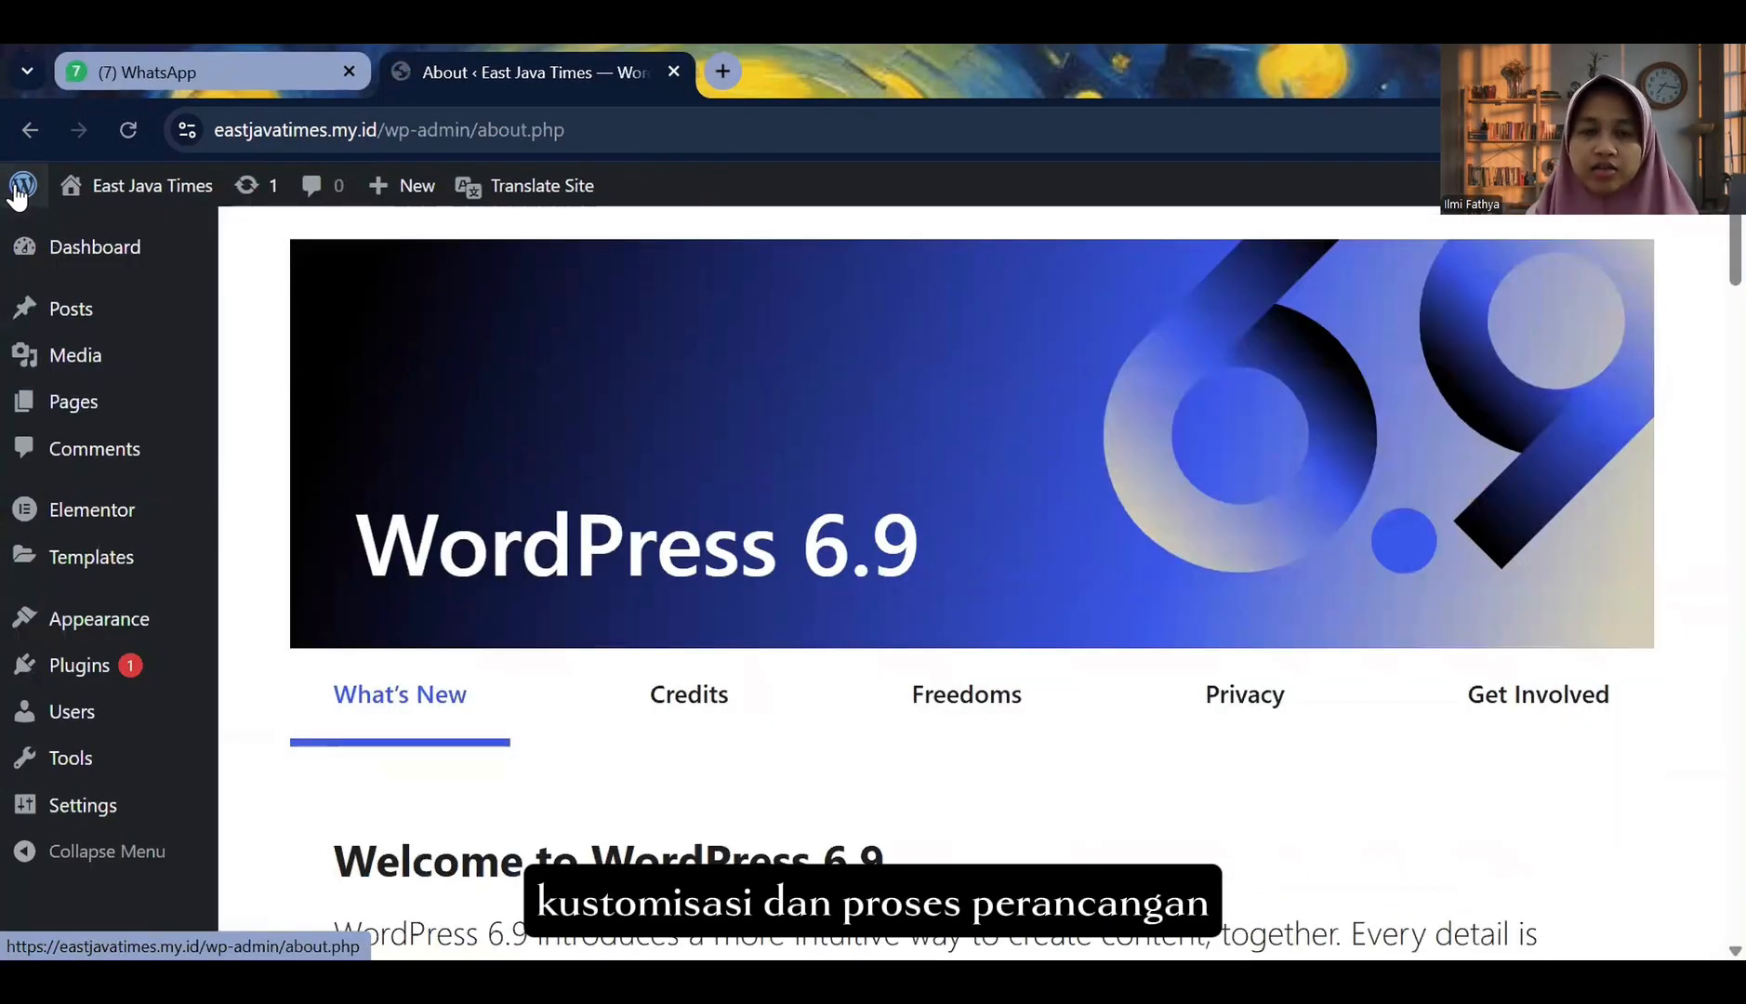
mouse_move(128, 665)
left_click(234, 669)
scroll(595, 671, "down", 5)
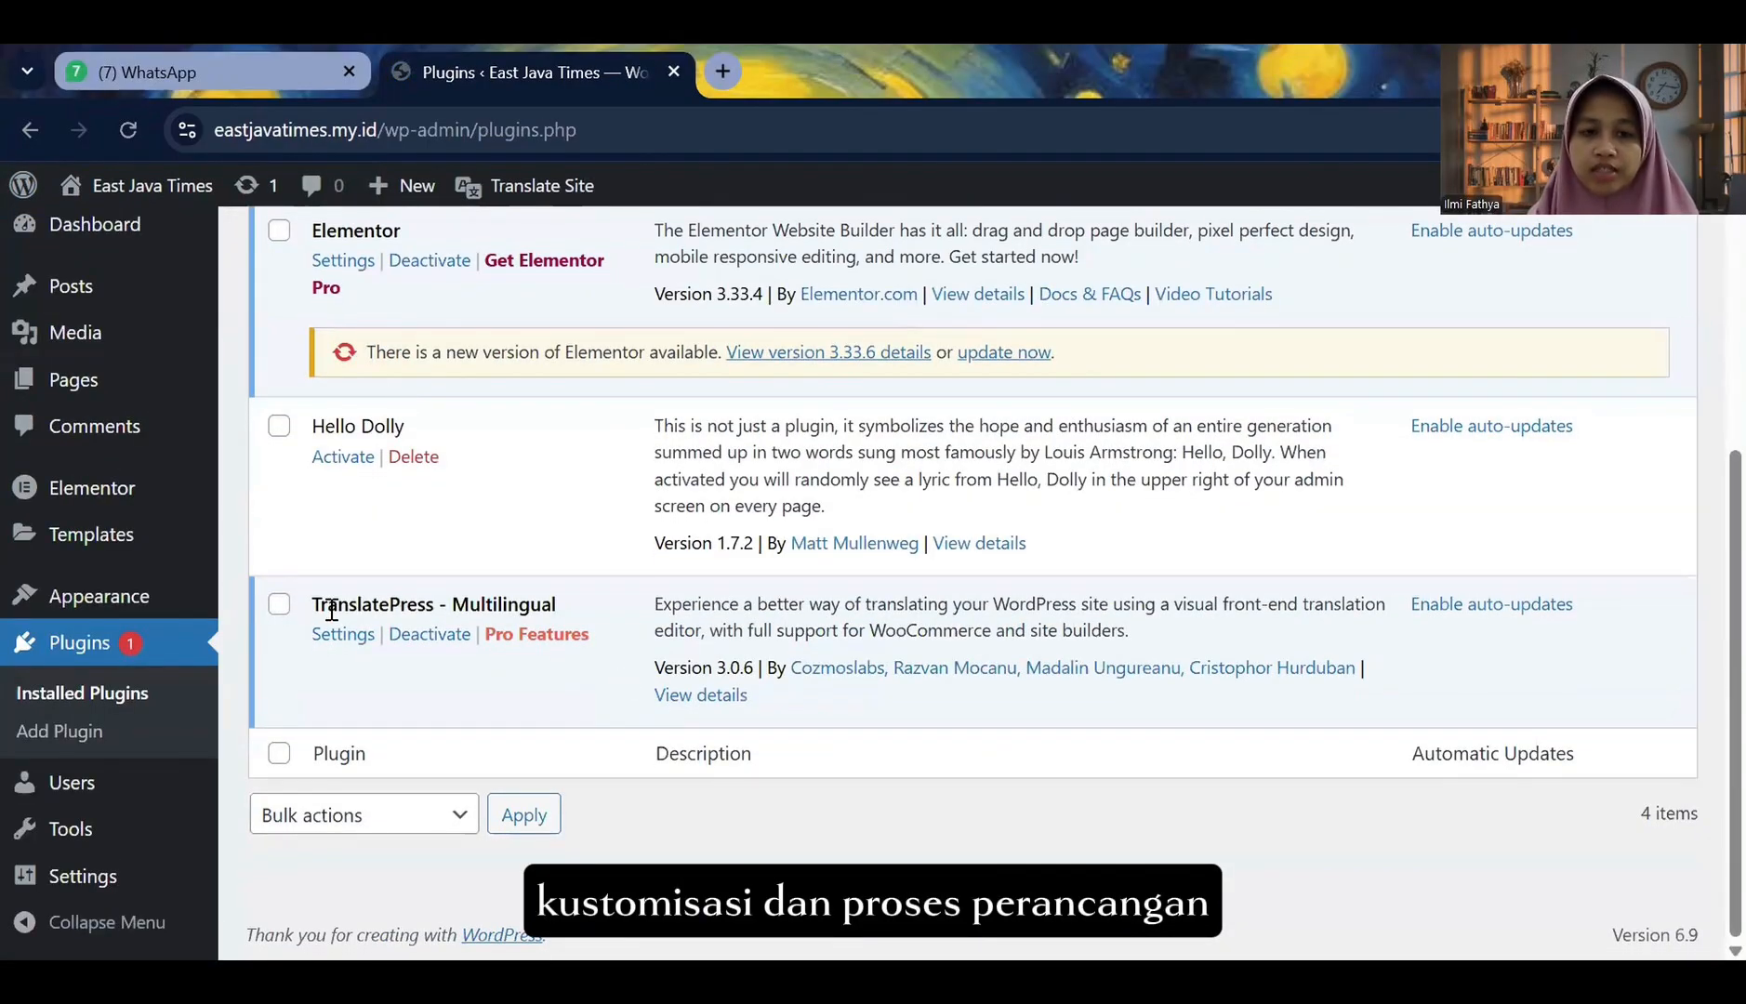
scroll(573, 635, "up", 1)
scroll(401, 596, "down", 1)
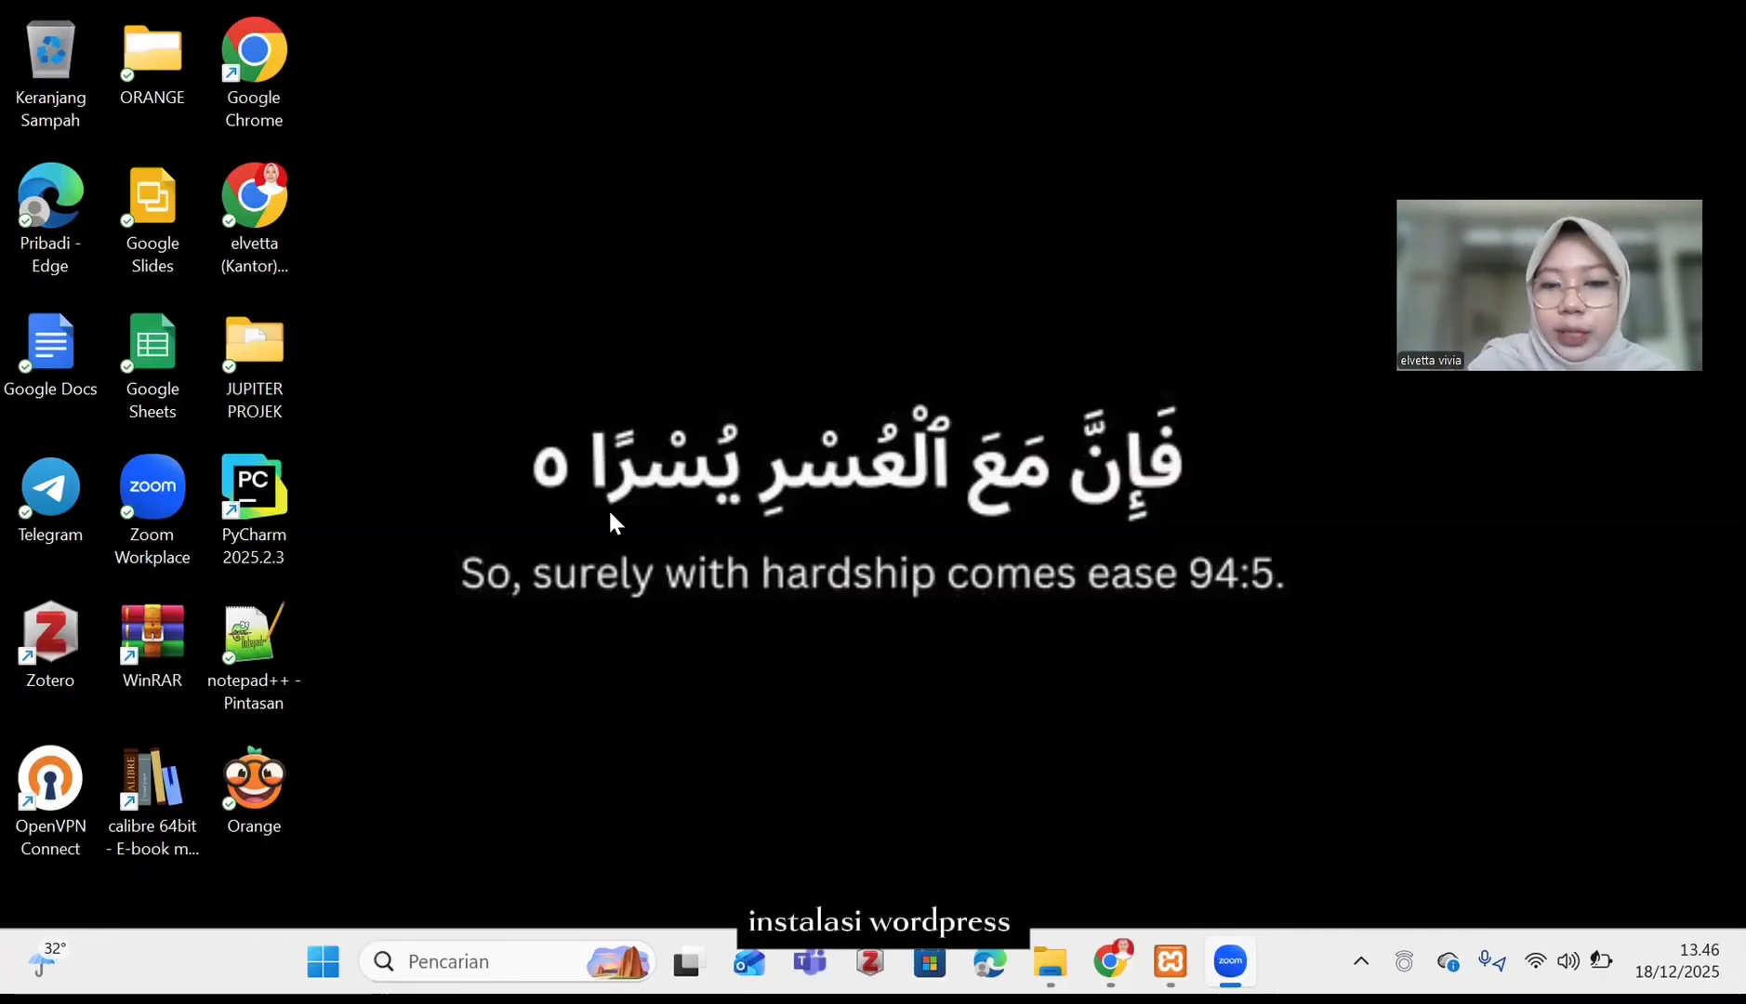
- Switch to the XAMPP Control Panel to check the Apache and MySQL modules, and minimize it
mouse_move(1169, 962)
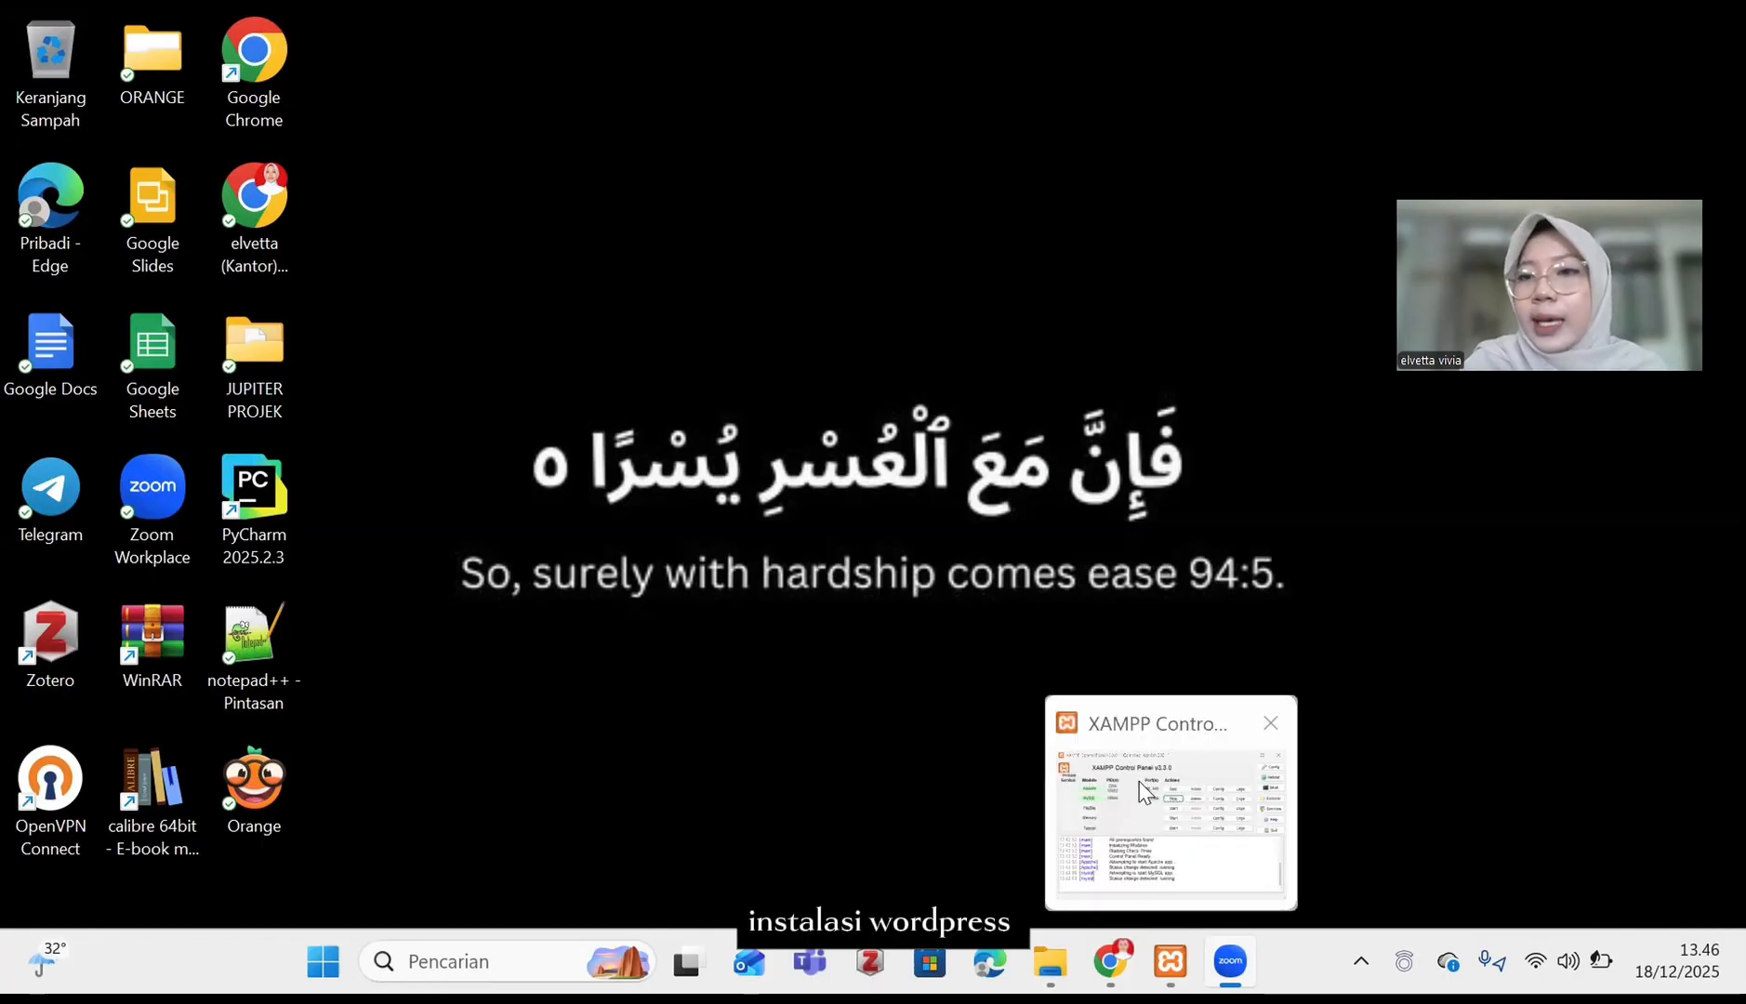
left_click(1170, 809)
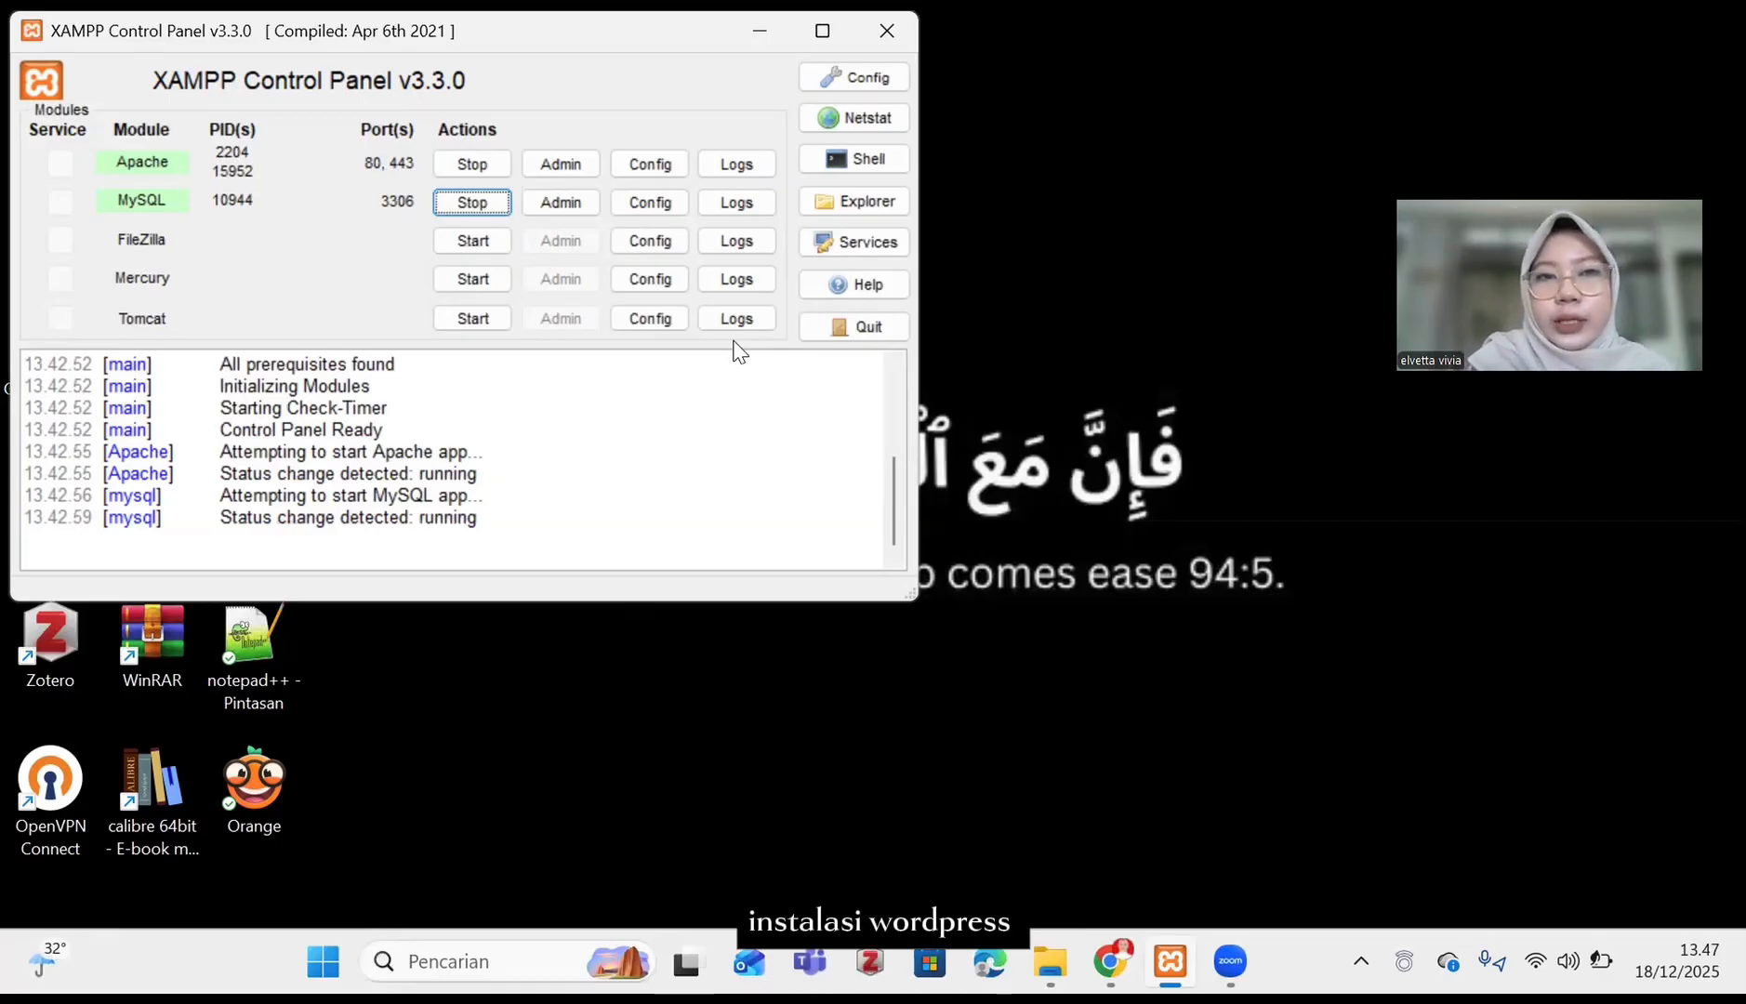
left_click(769, 35)
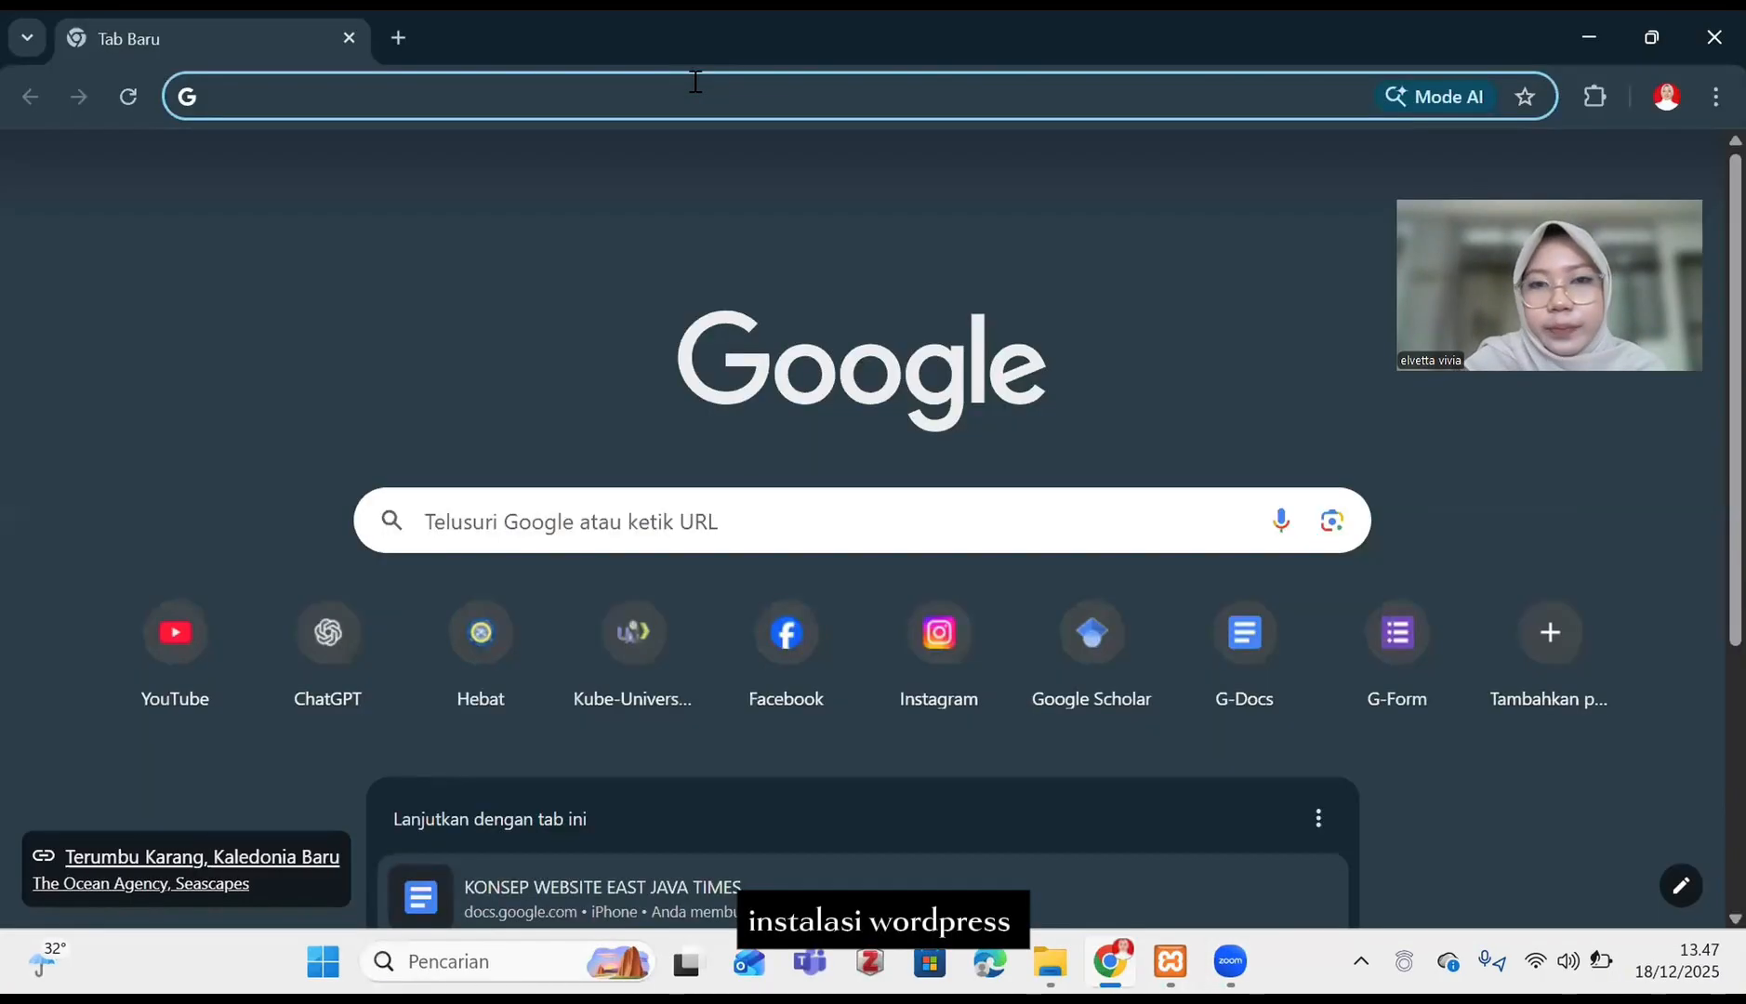
- Search the web in Chrome for "download wordpress"
left_click(696, 82)
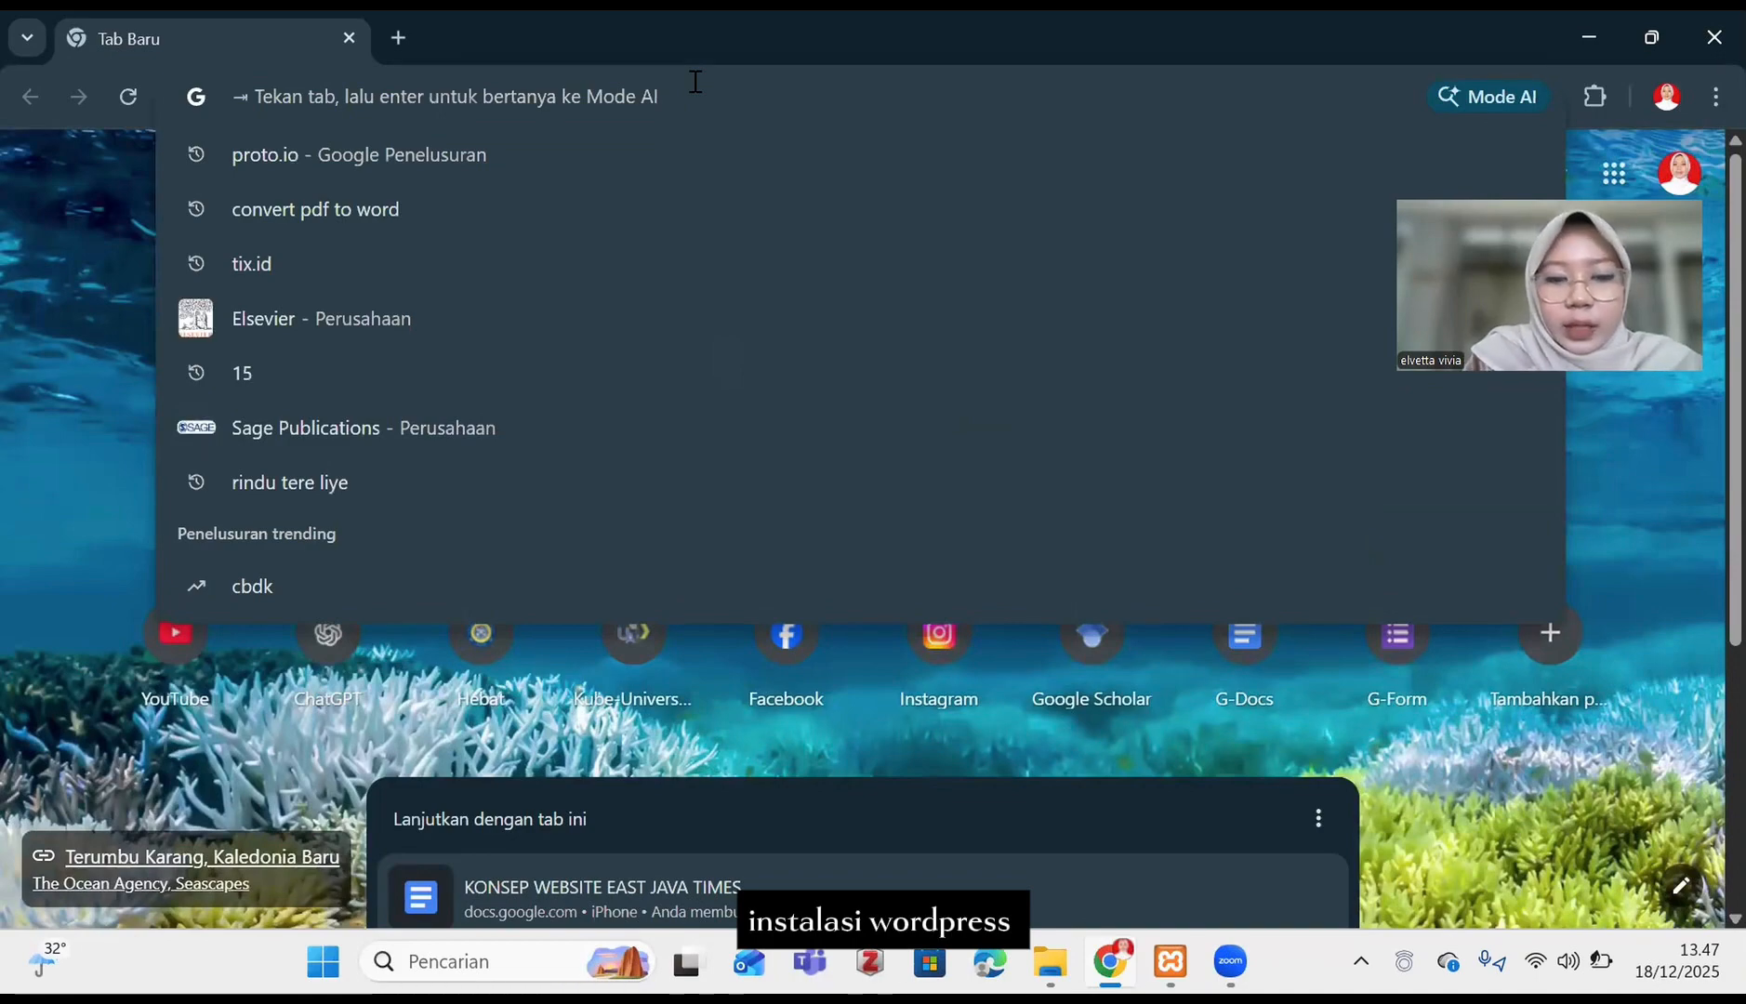
type("down")
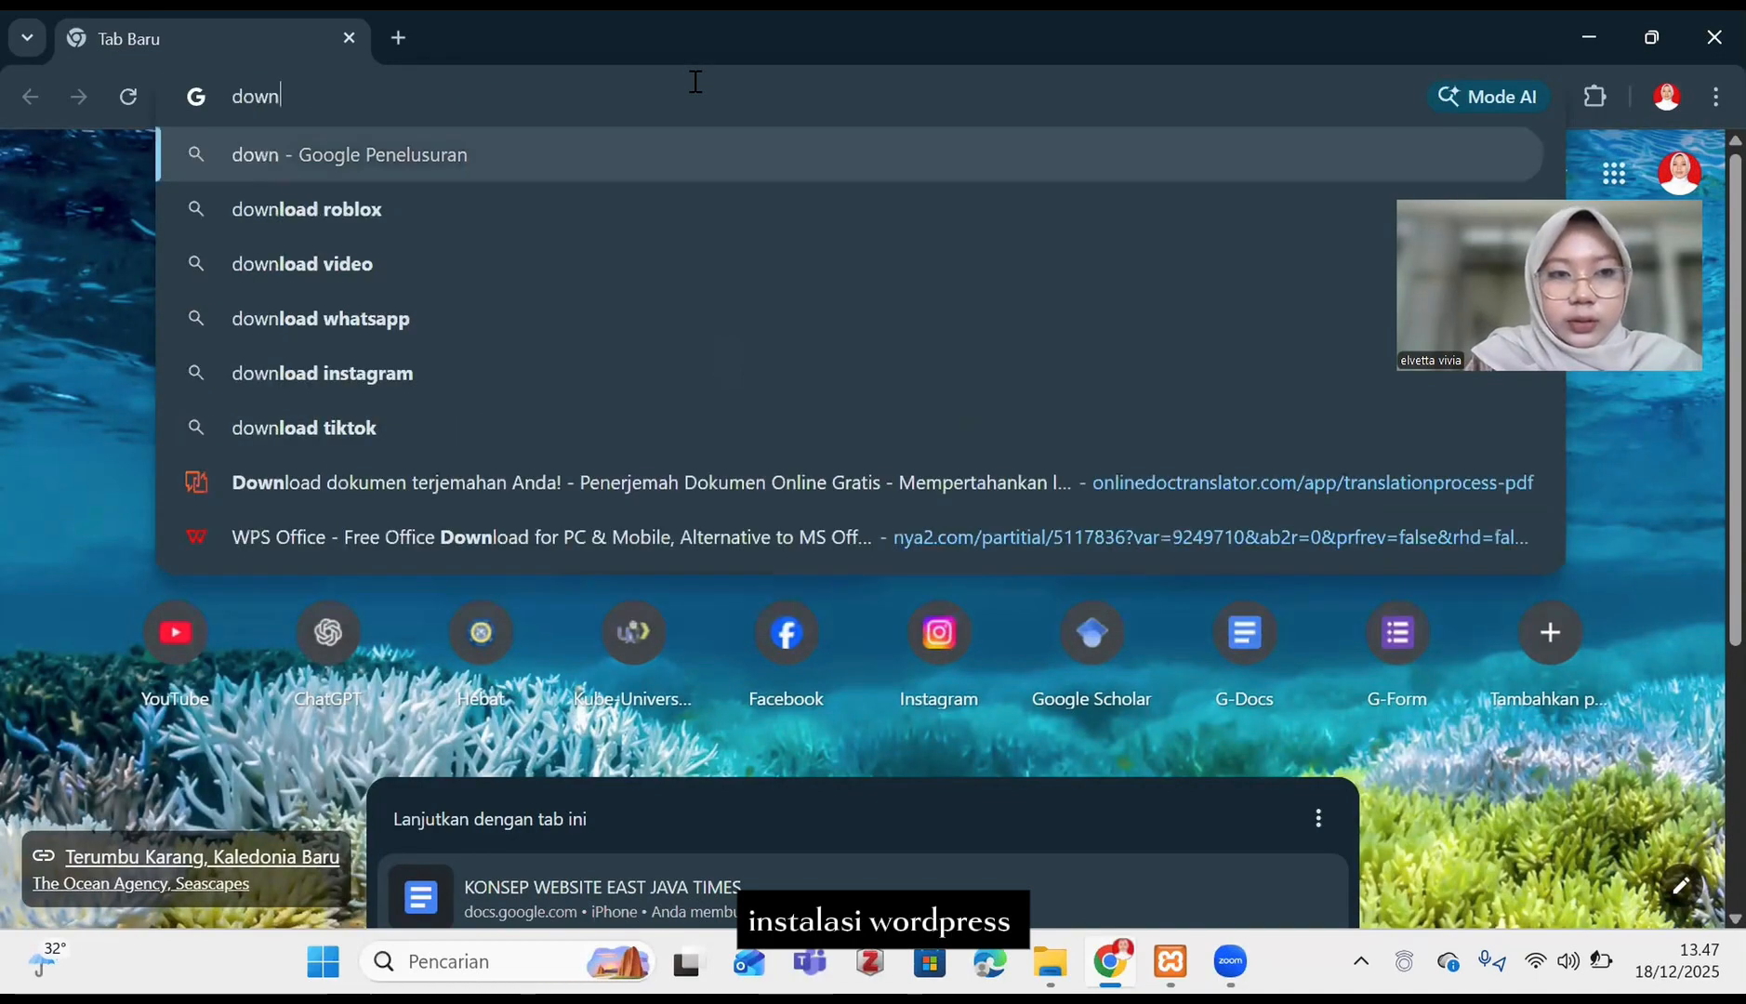
type("load wordpre")
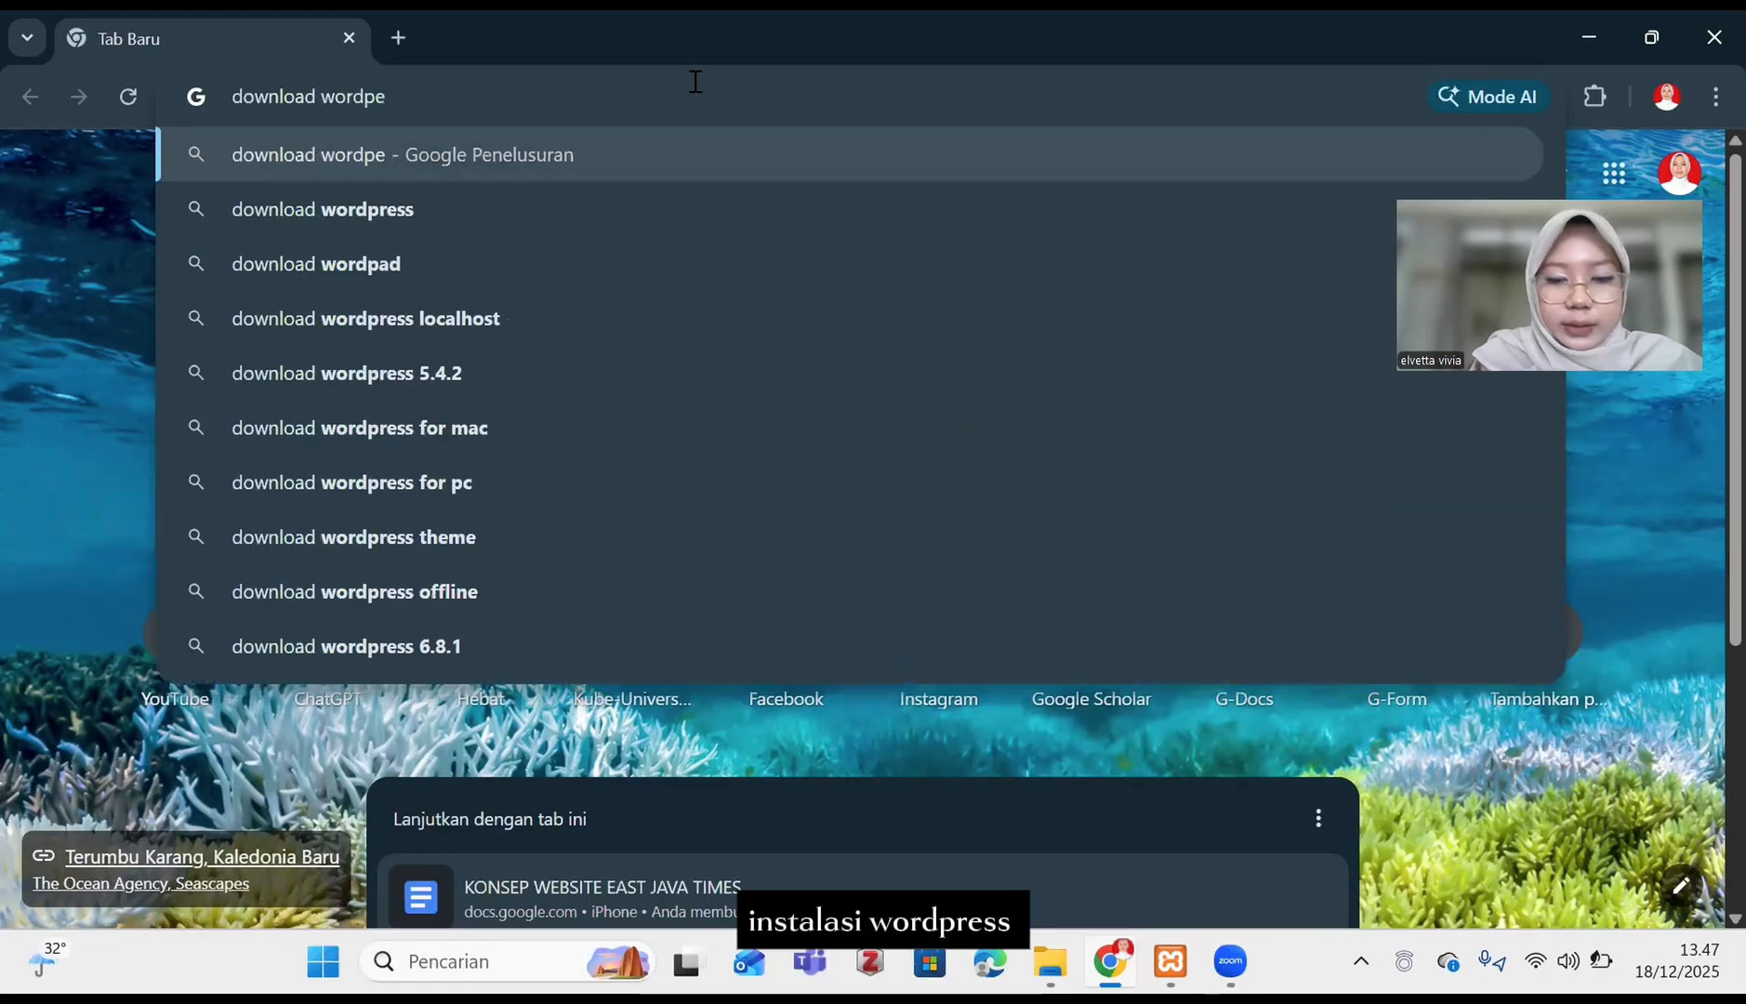
type("ss")
key("Return")
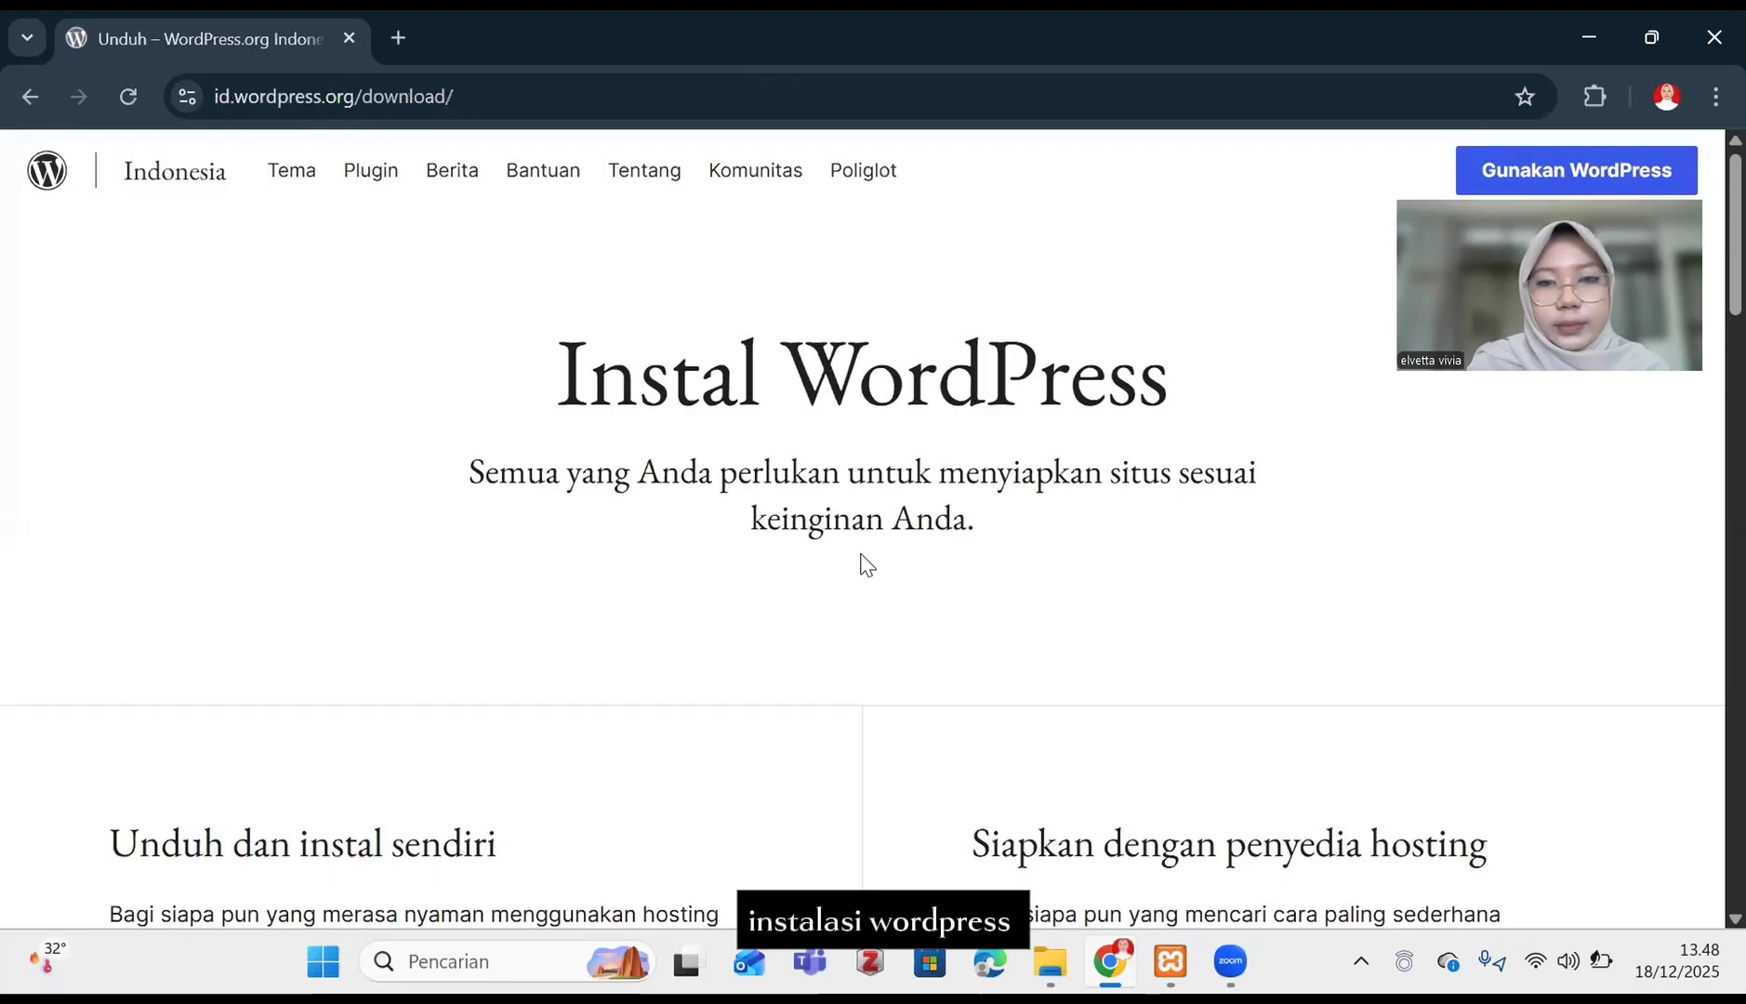
- Download WordPress 6.9 from the Indonesian WordPress.org download page for self-installation
scroll(861, 563, "down", 5)
scroll(862, 563, "down", 2)
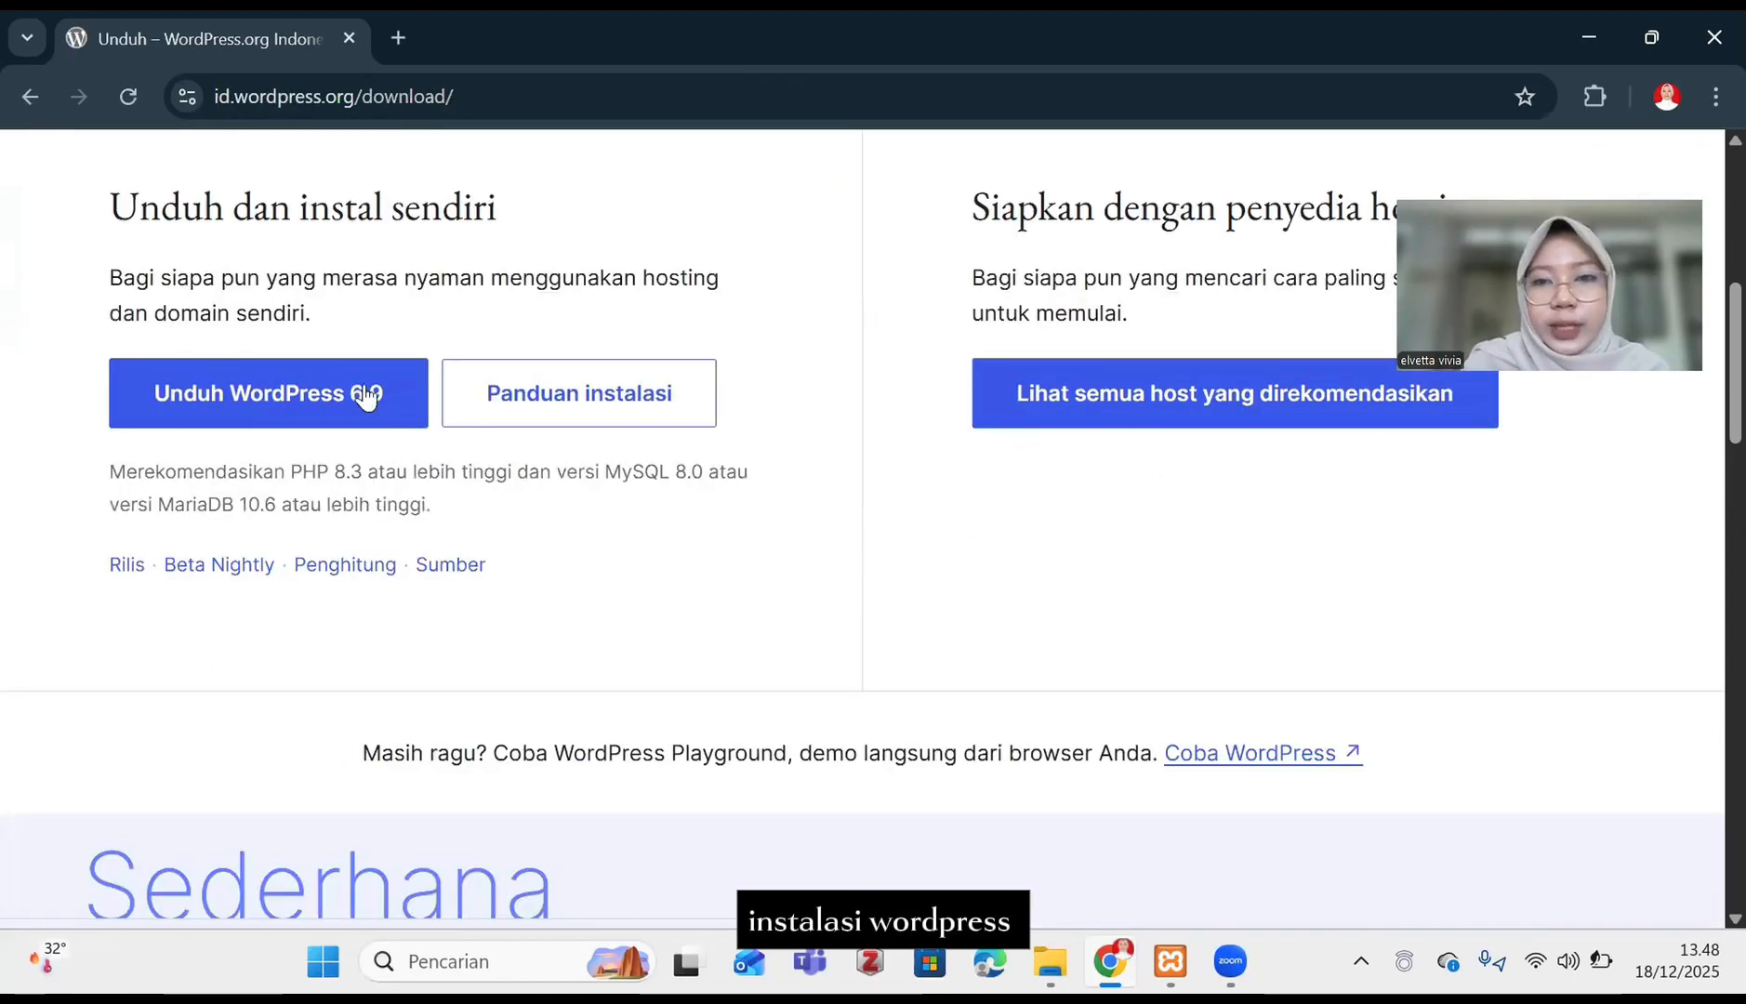
left_click(257, 395)
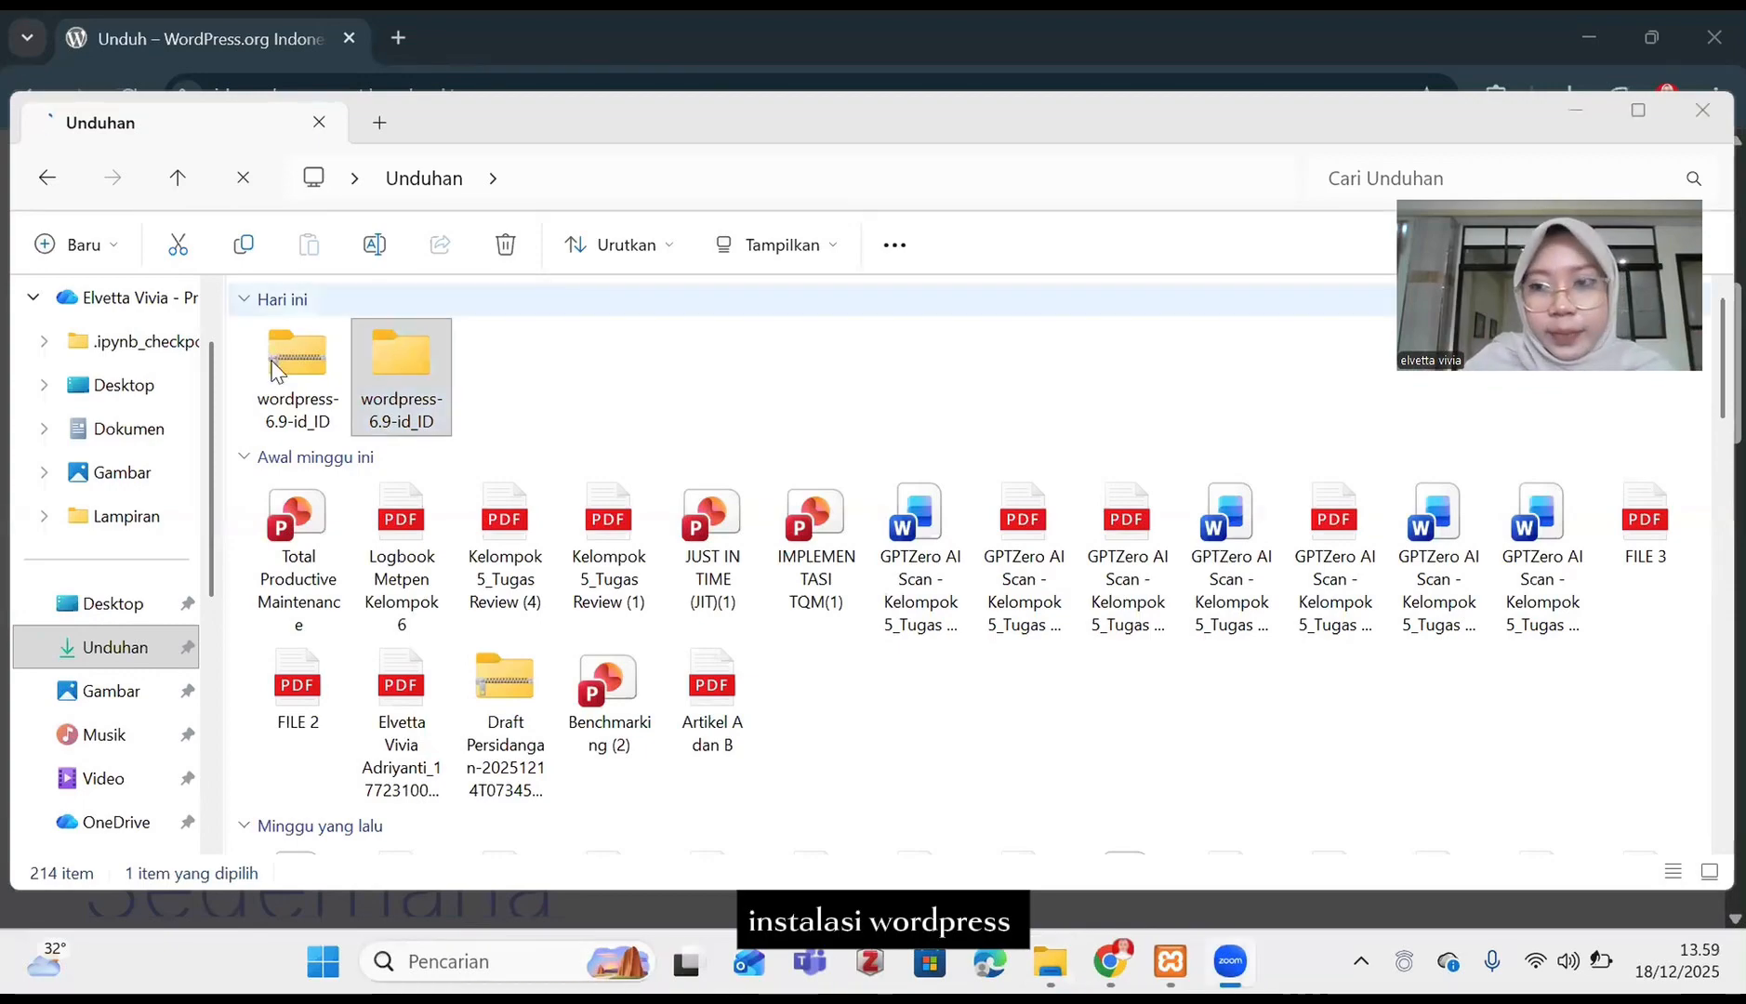
- Copy the extracted wordpress-6.9-id_ID folder from Downloads into the htdocs folder of C:\xampp, and minimize the XAMPP Control Panel
left_click(406, 365)
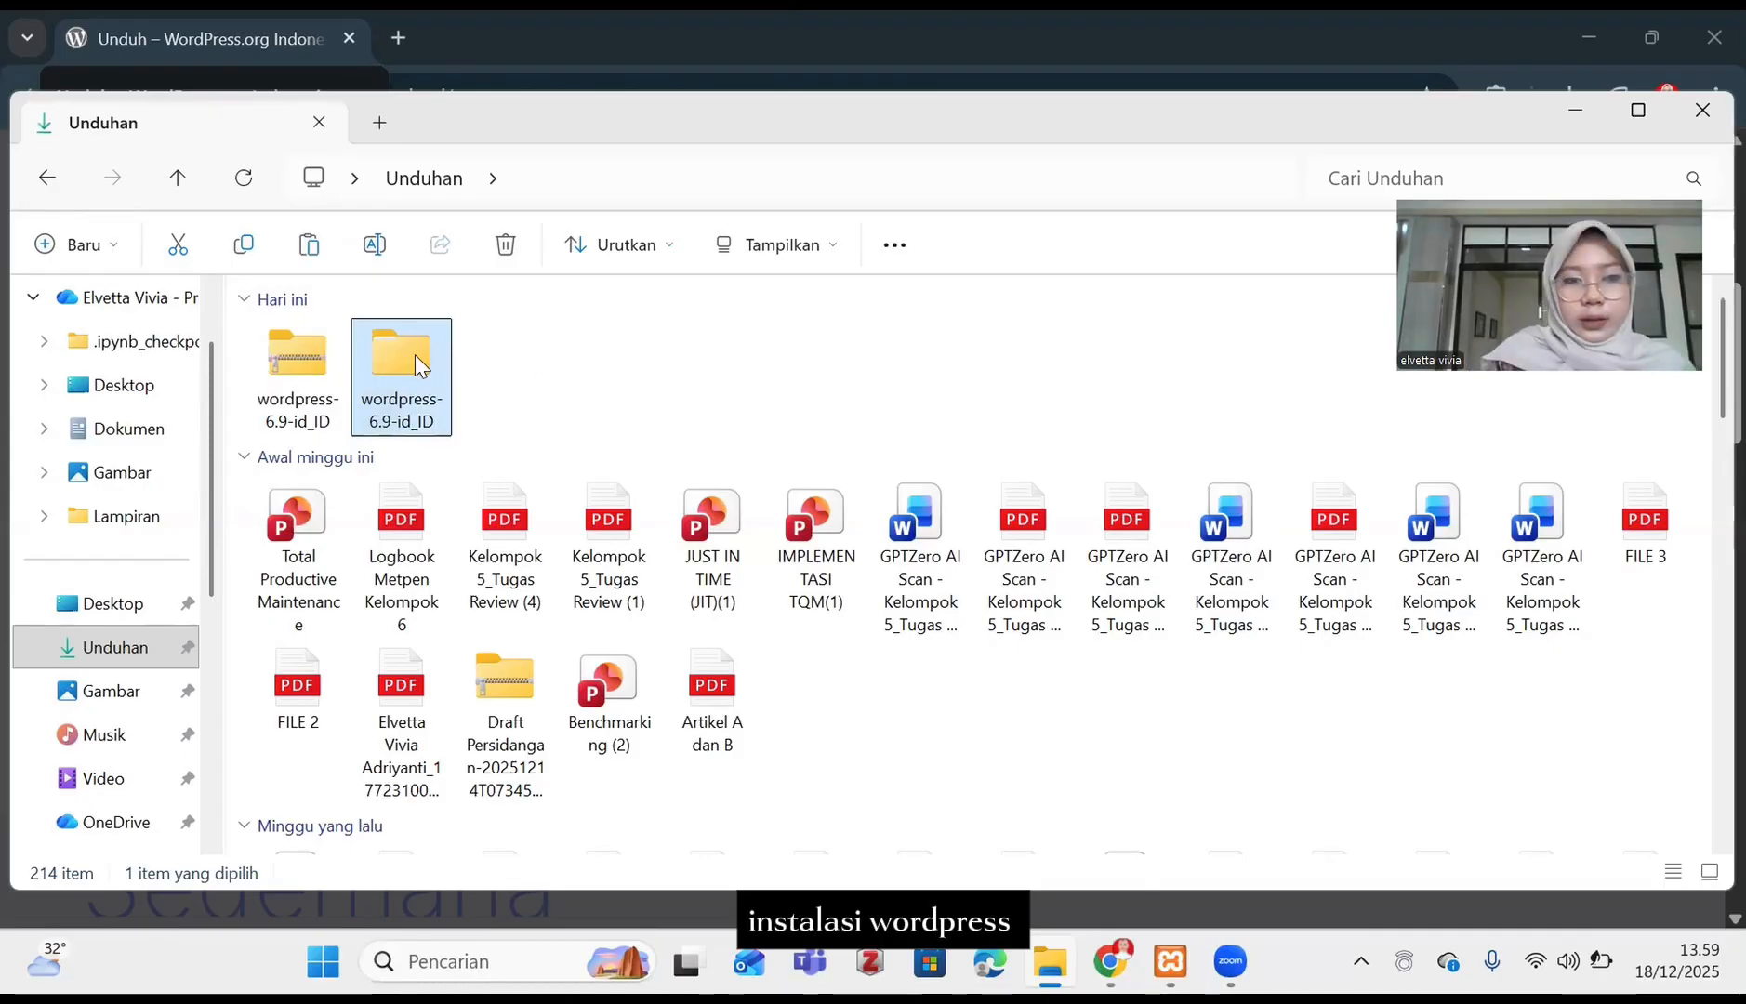
scroll(134, 669, "down", 4)
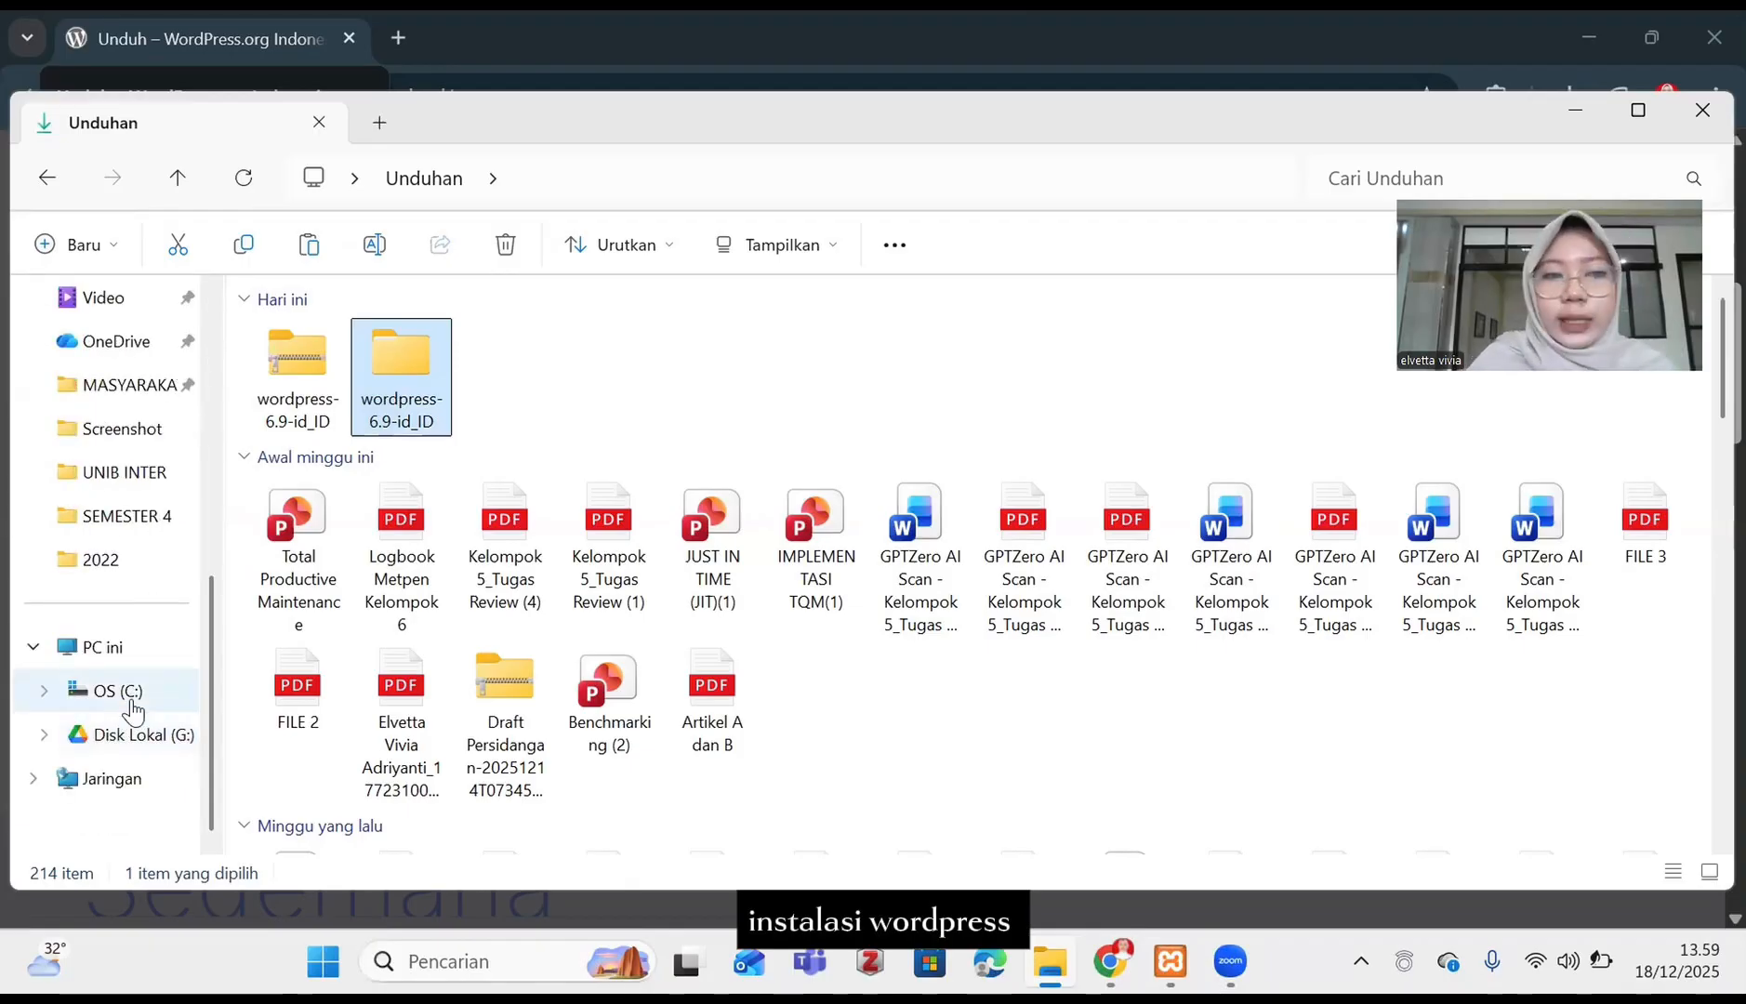
left_click(130, 693)
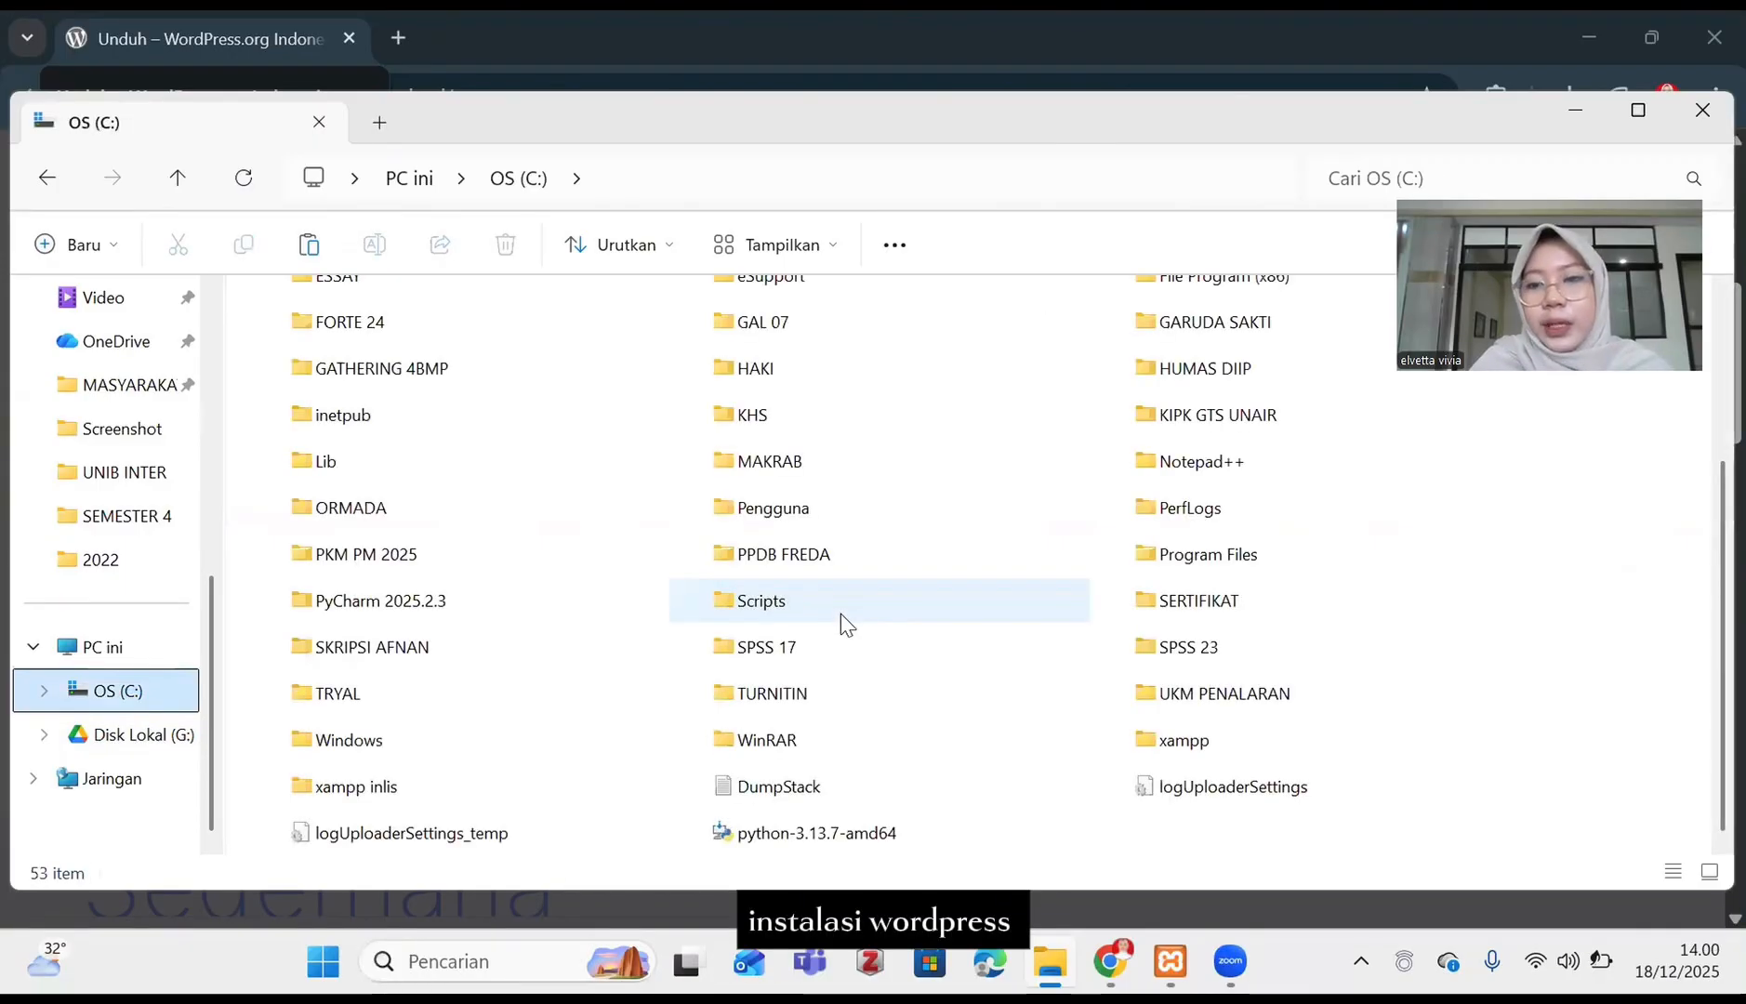
double_click(1184, 740)
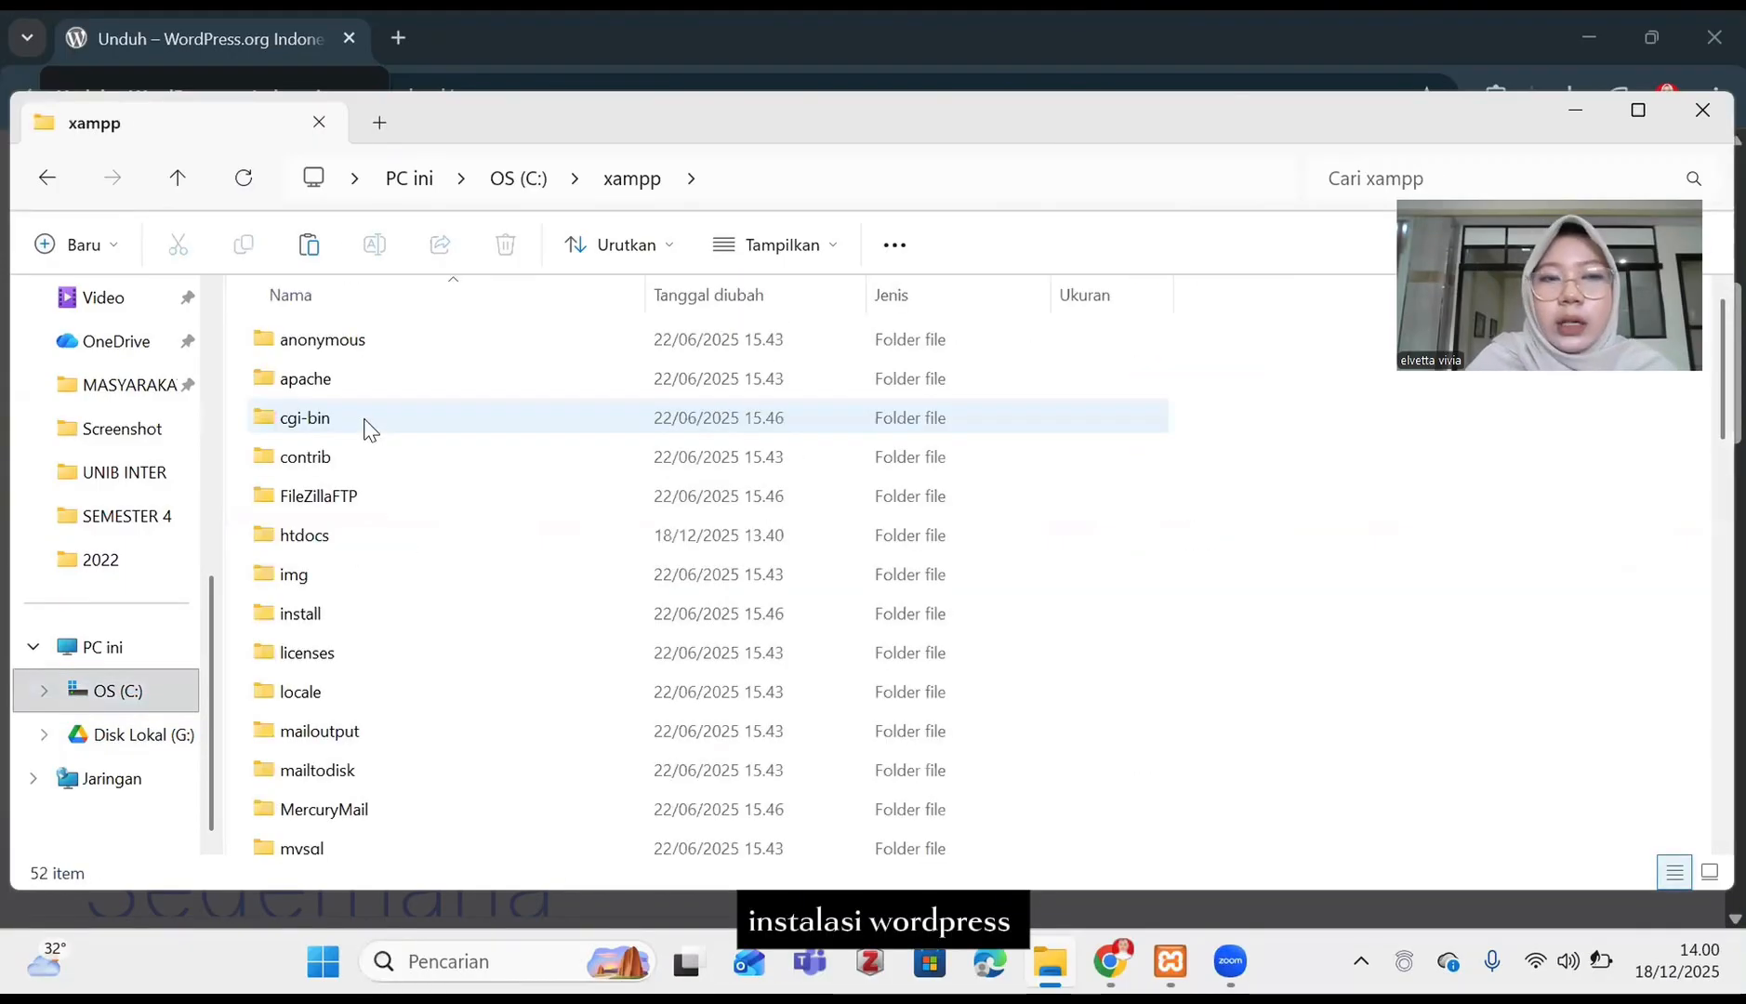
double_click(344, 544)
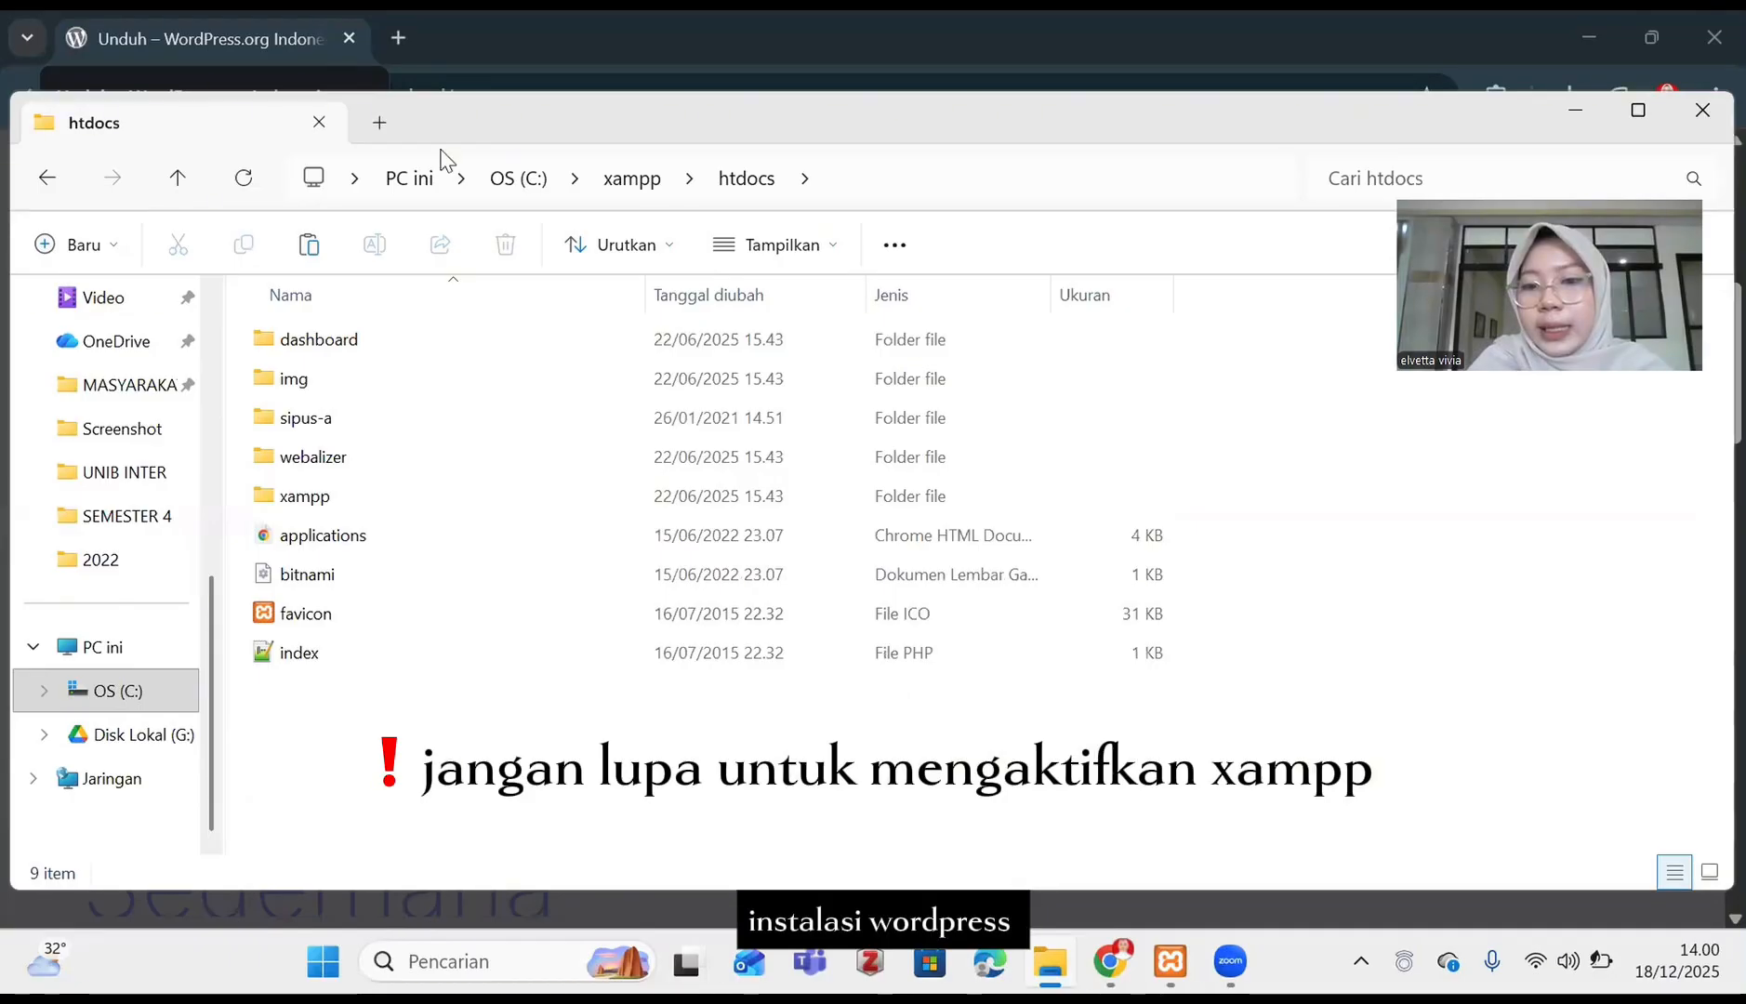
key("ctrl+v")
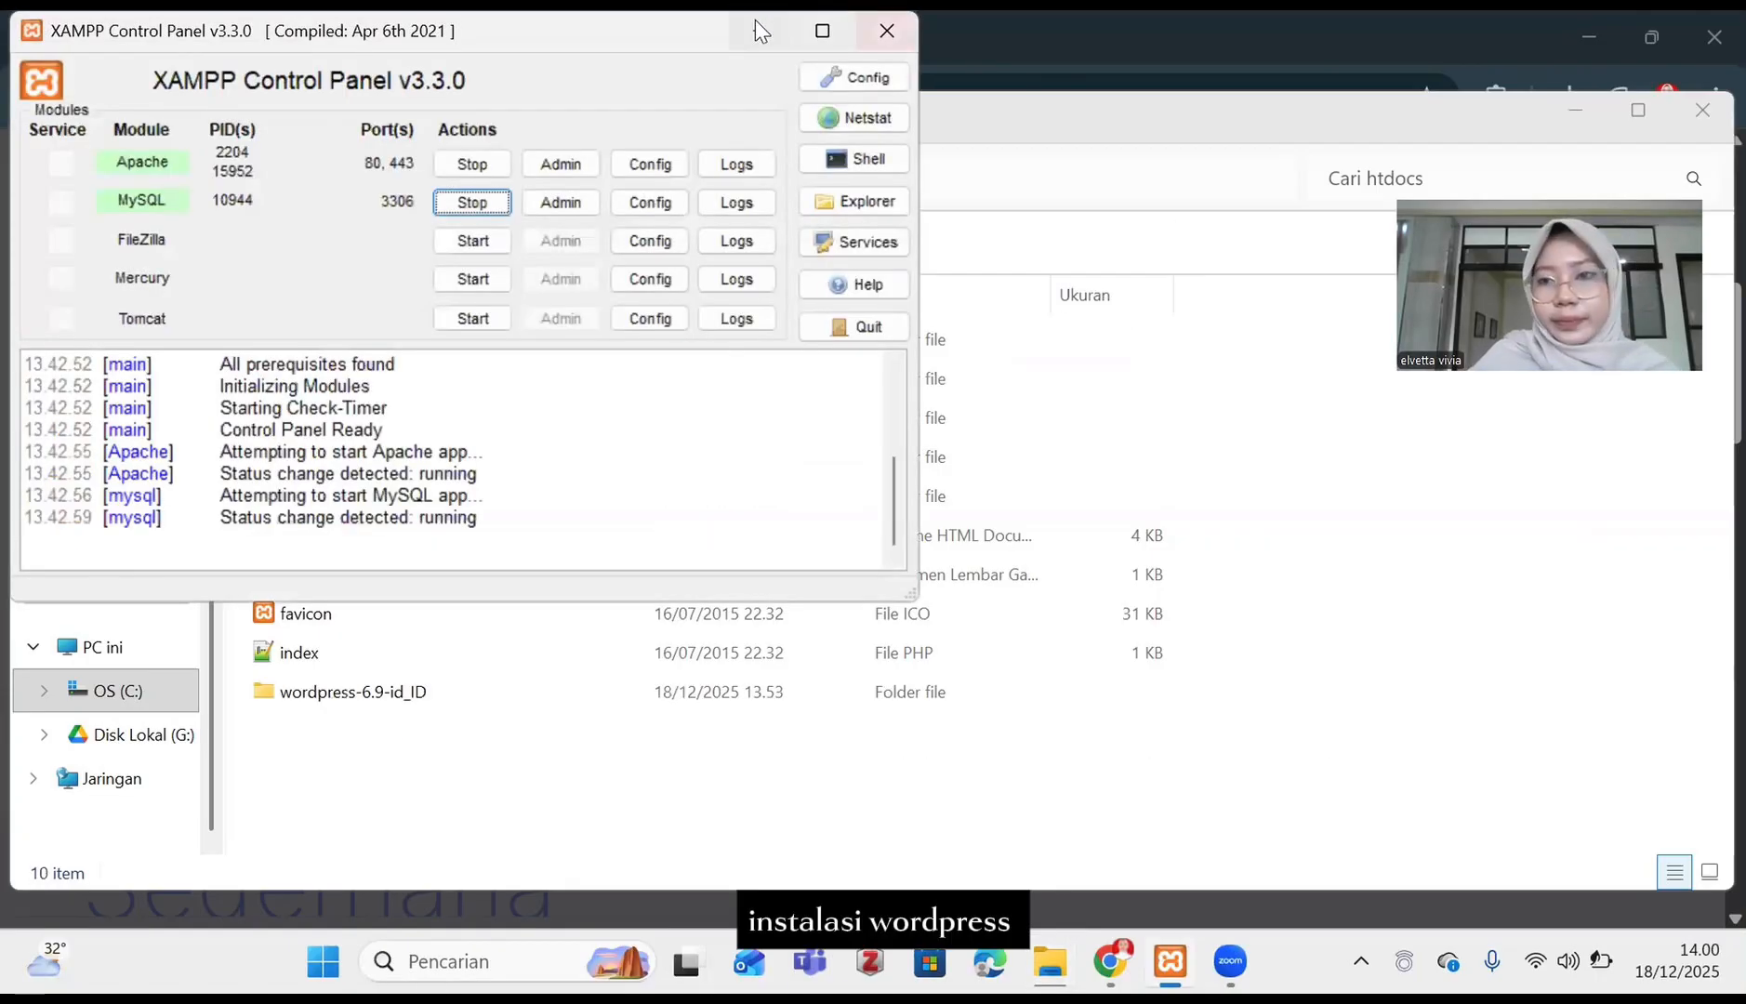
left_click(756, 28)
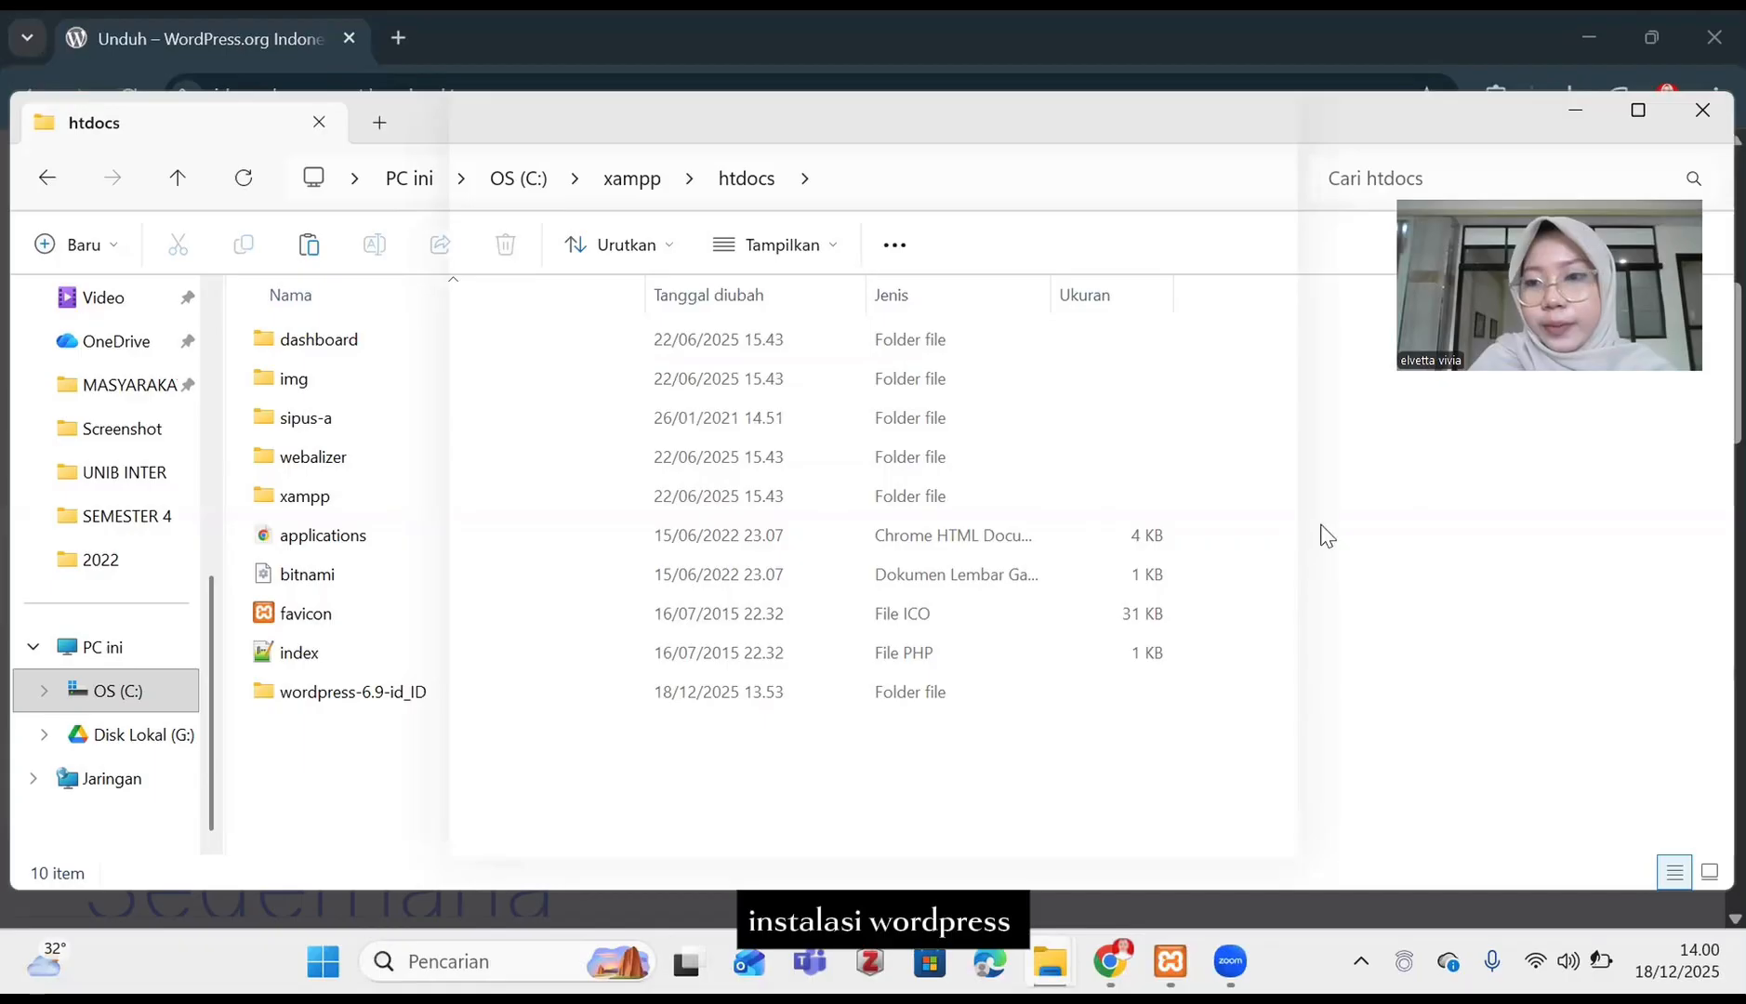
key("ctrl+v")
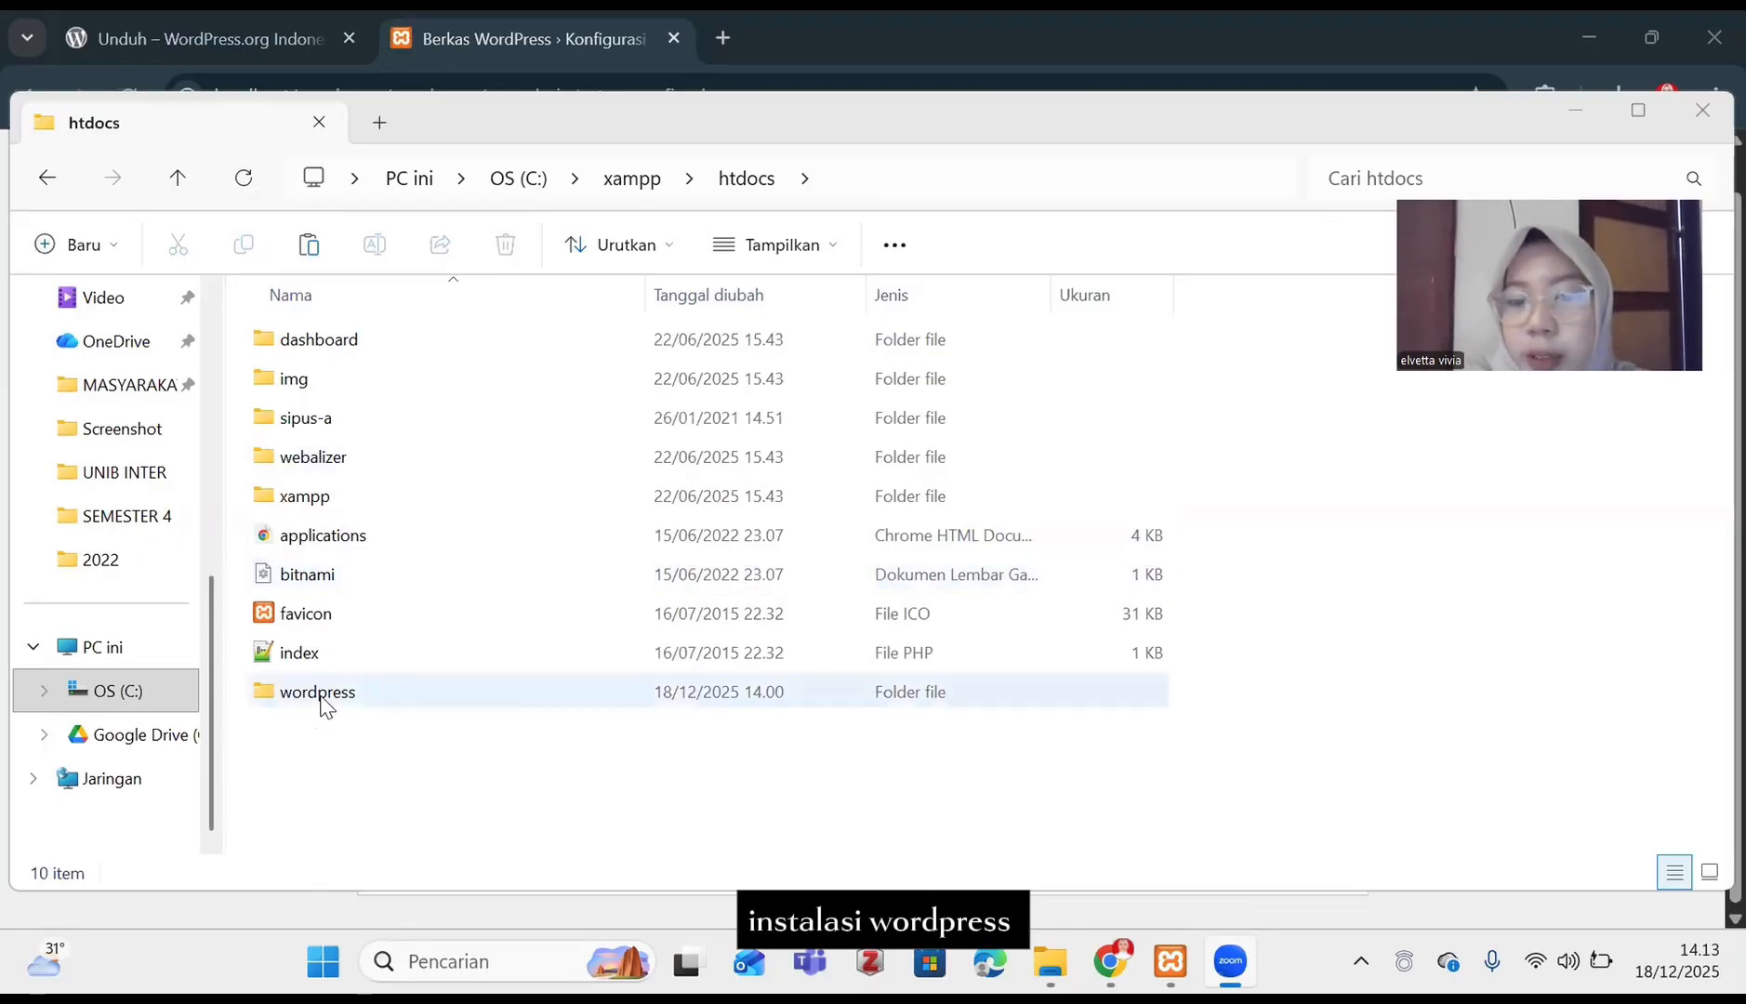
- Advance the WordPress setup in Chrome to its database details form and open localhost/phpmyadmin in a new tab
left_click(1111, 962)
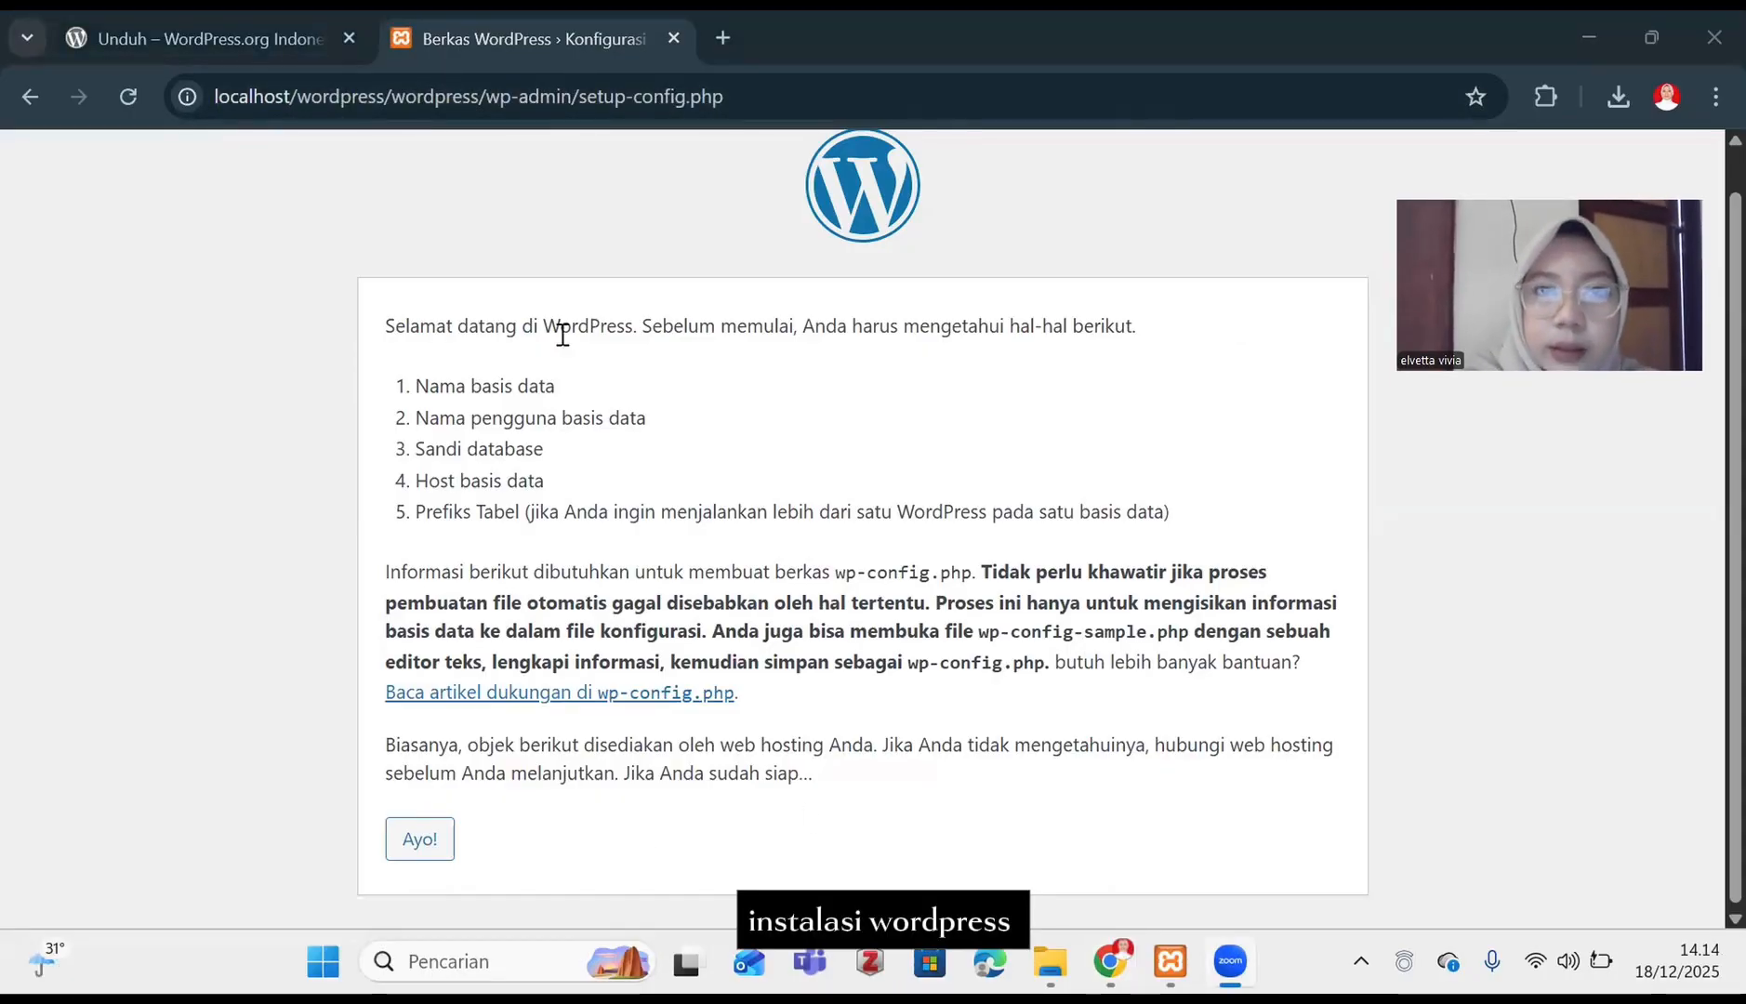
left_click(417, 847)
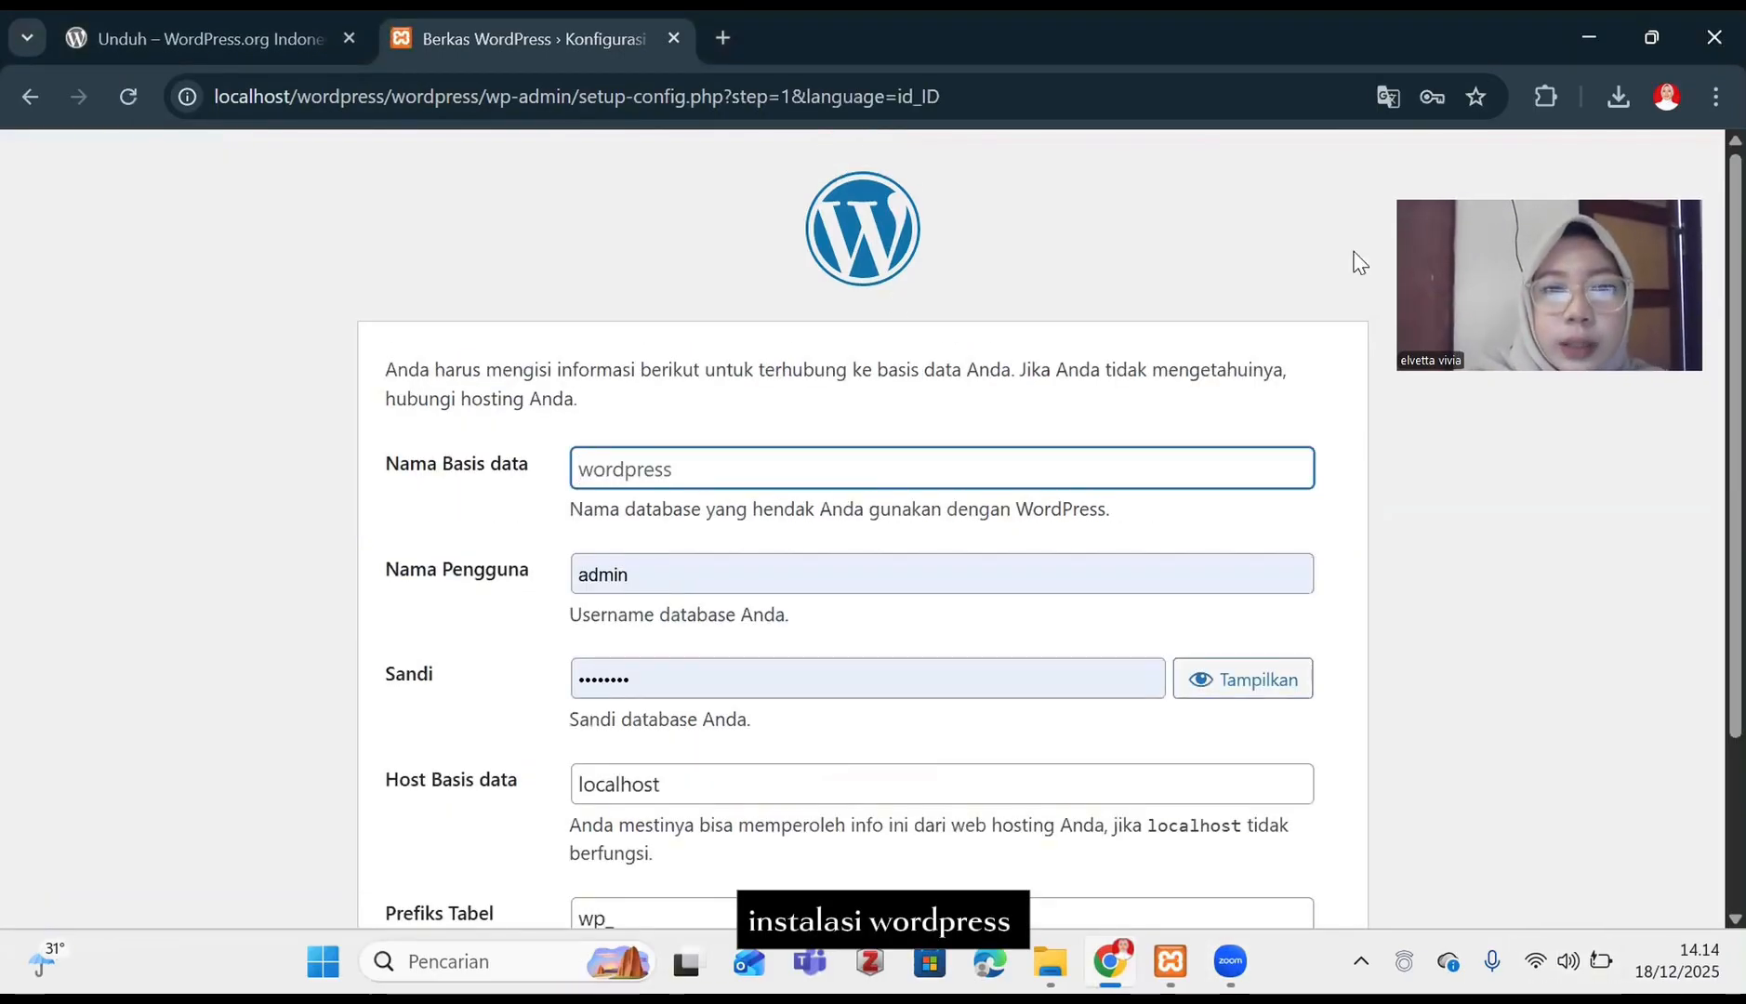
left_click(723, 37)
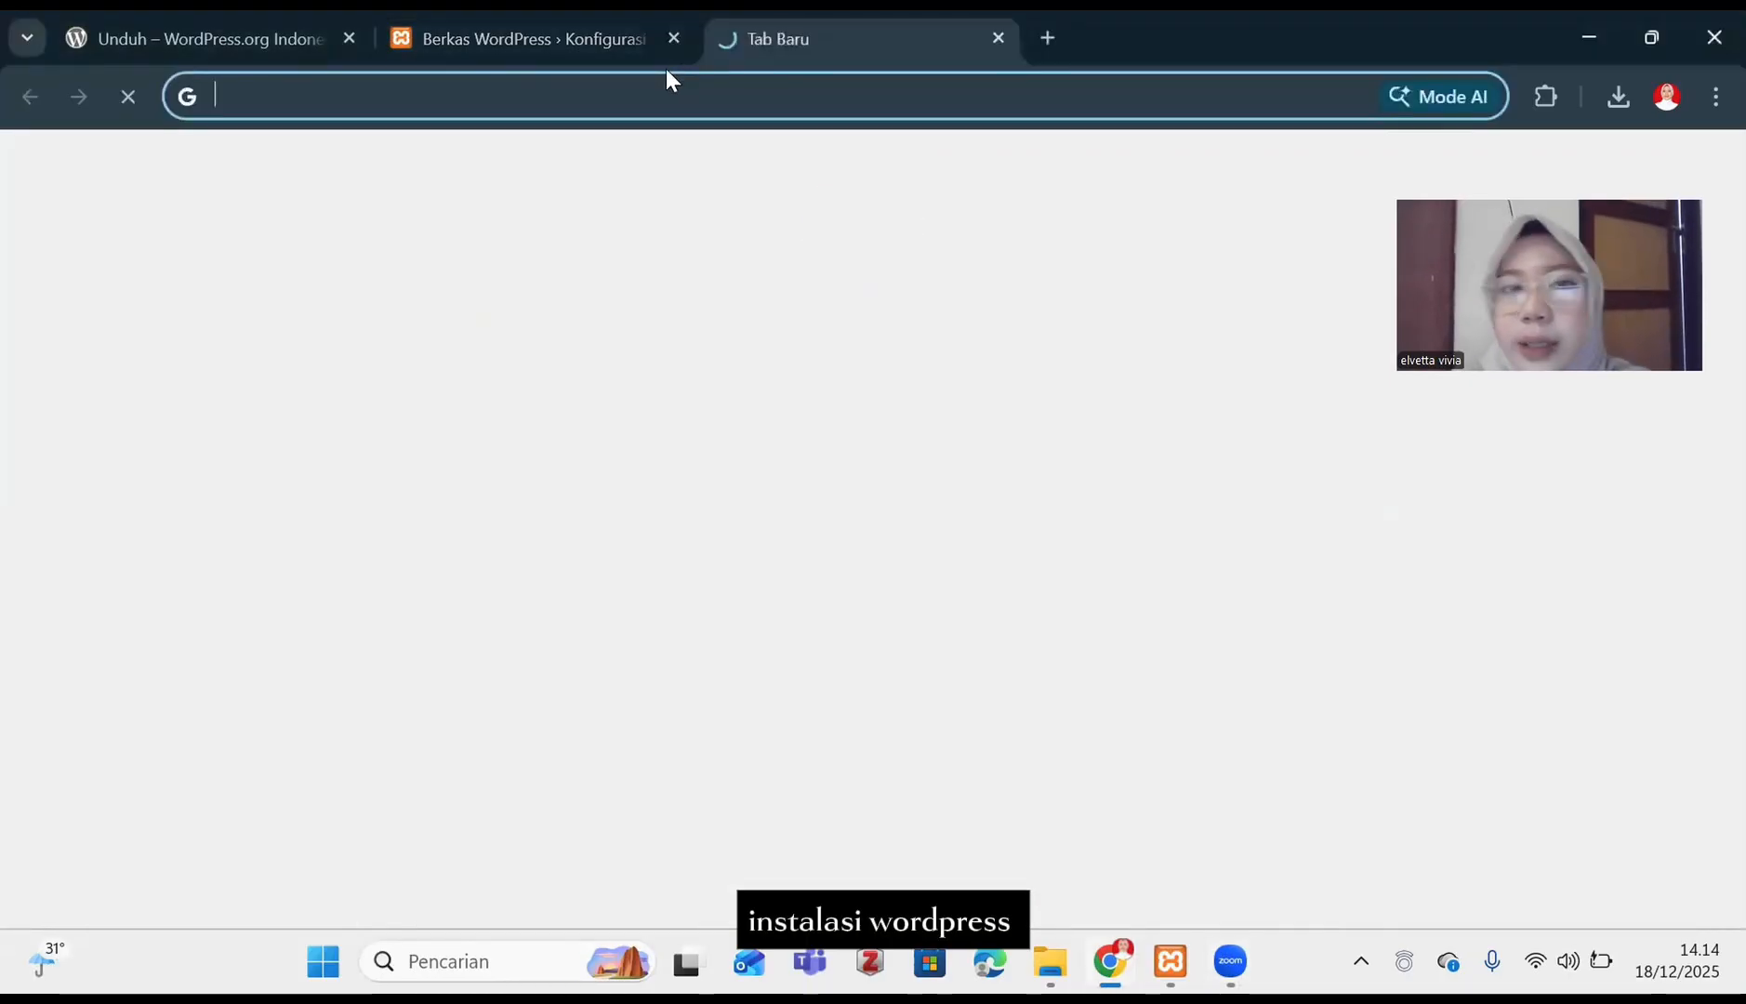
type("local")
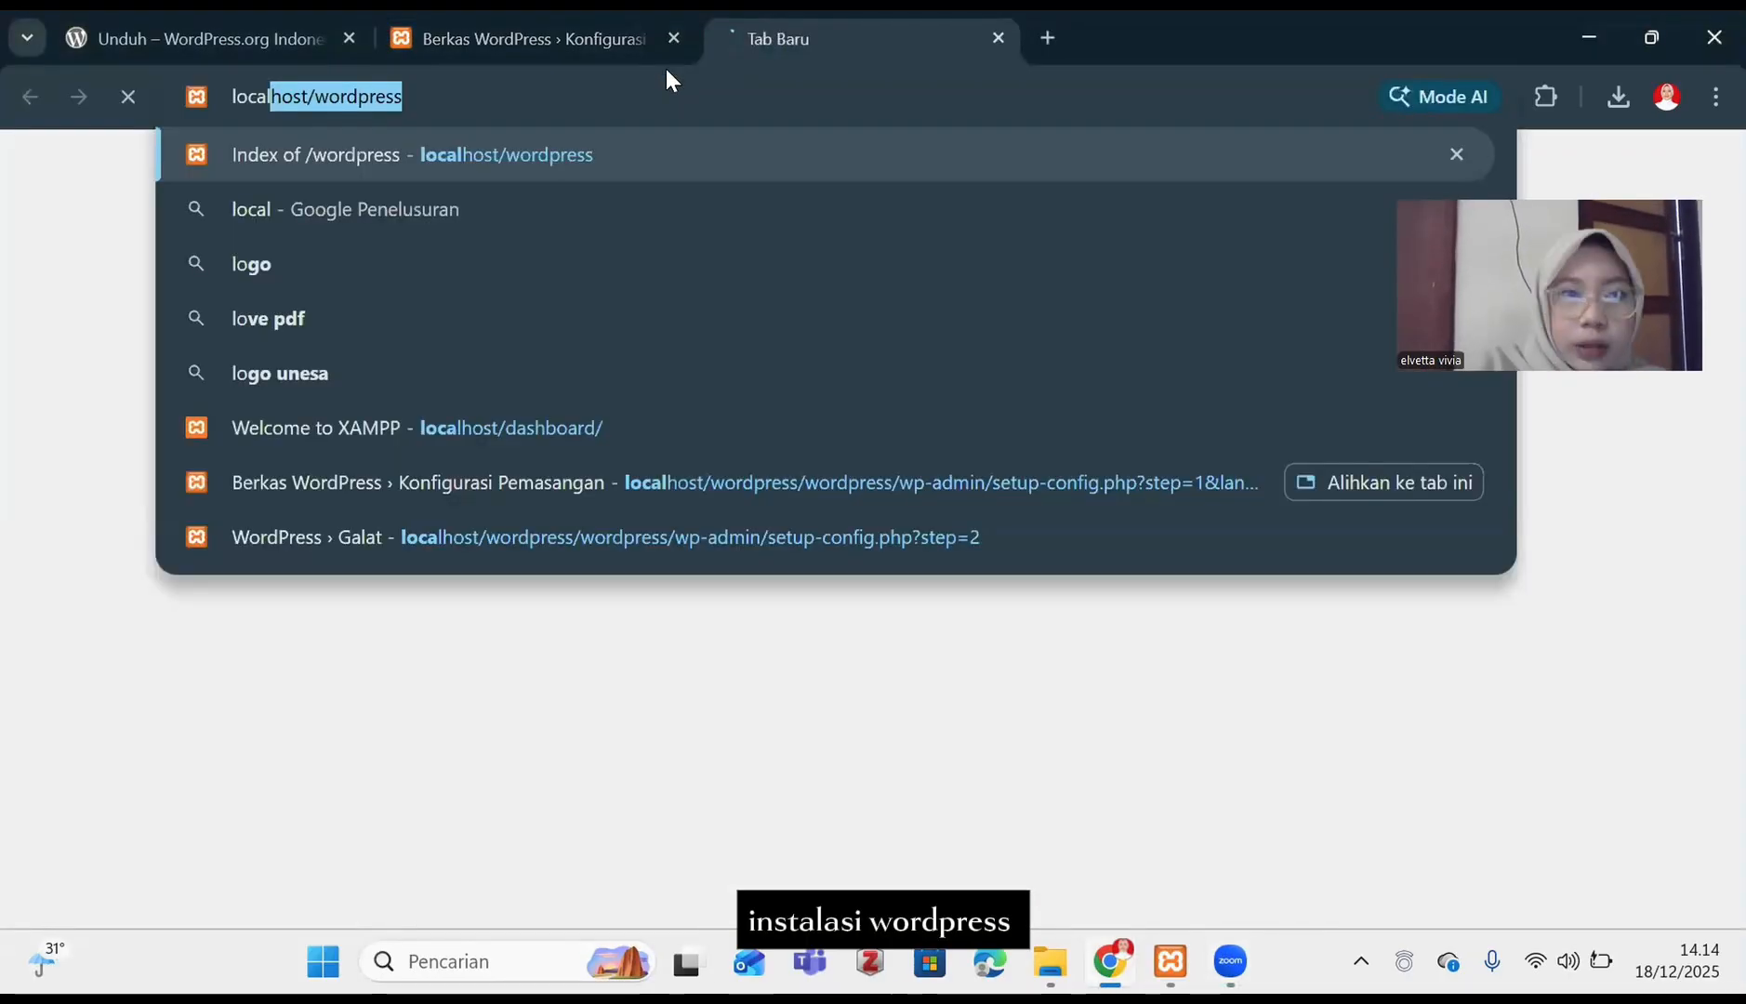
type("host/phy")
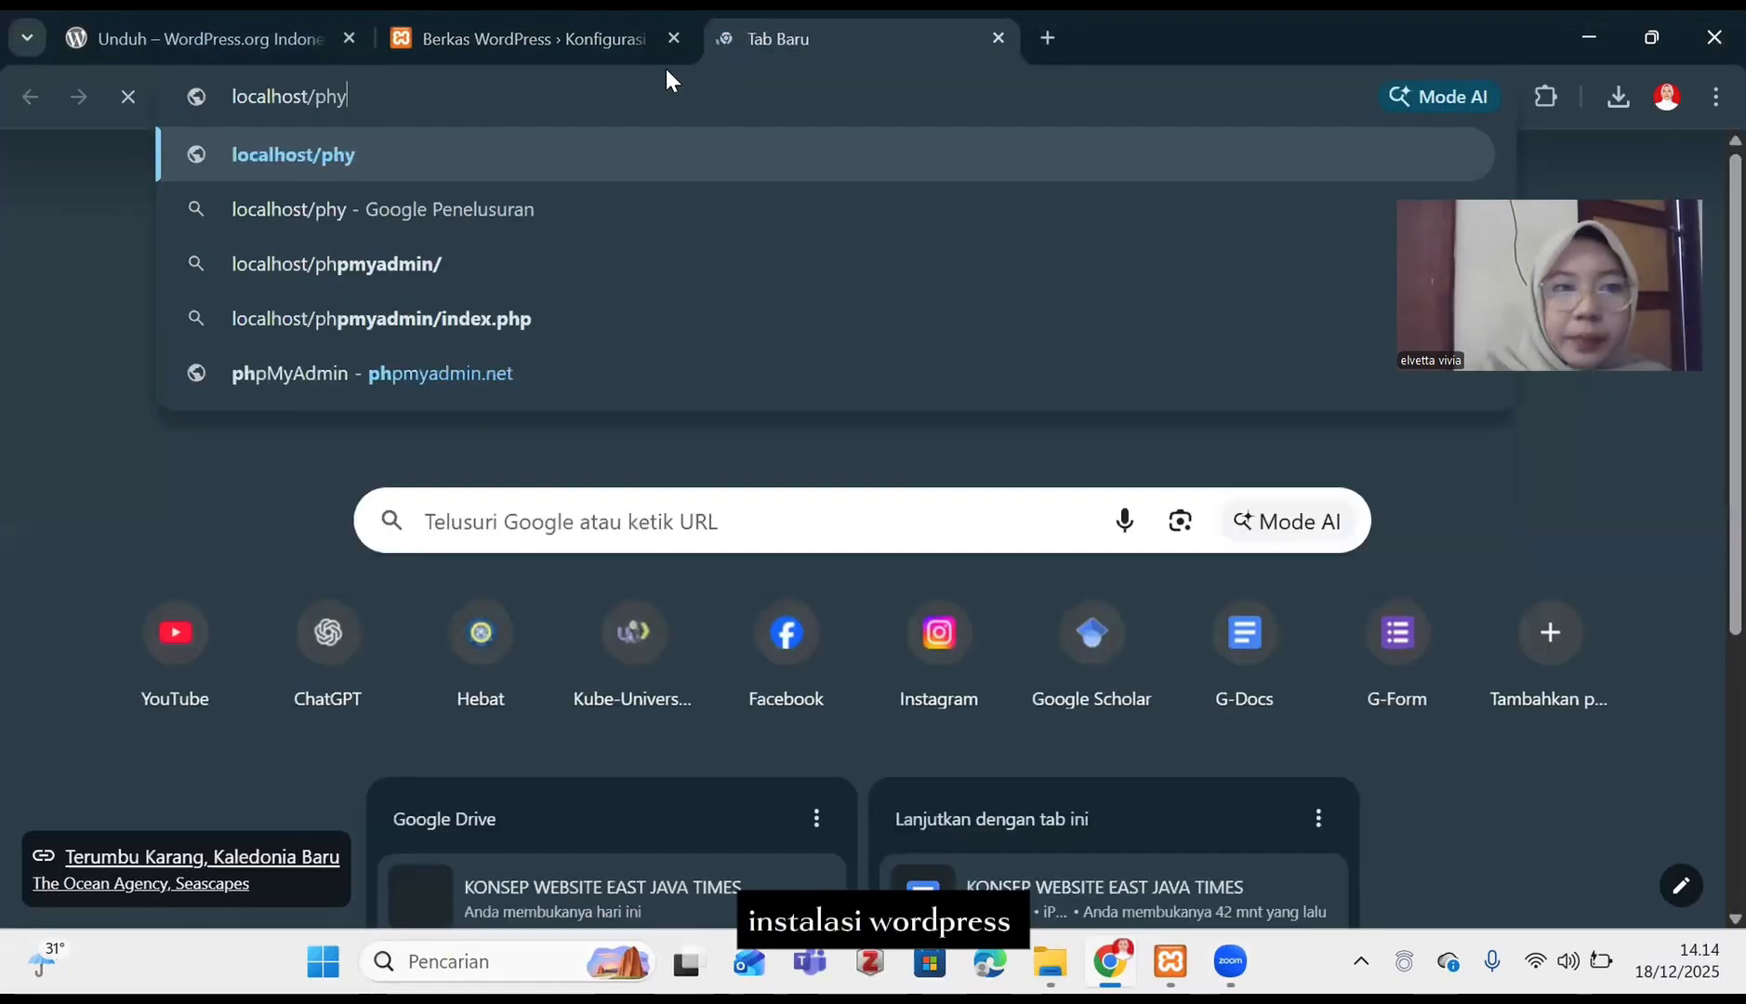
key("BackSpace")
type("php")
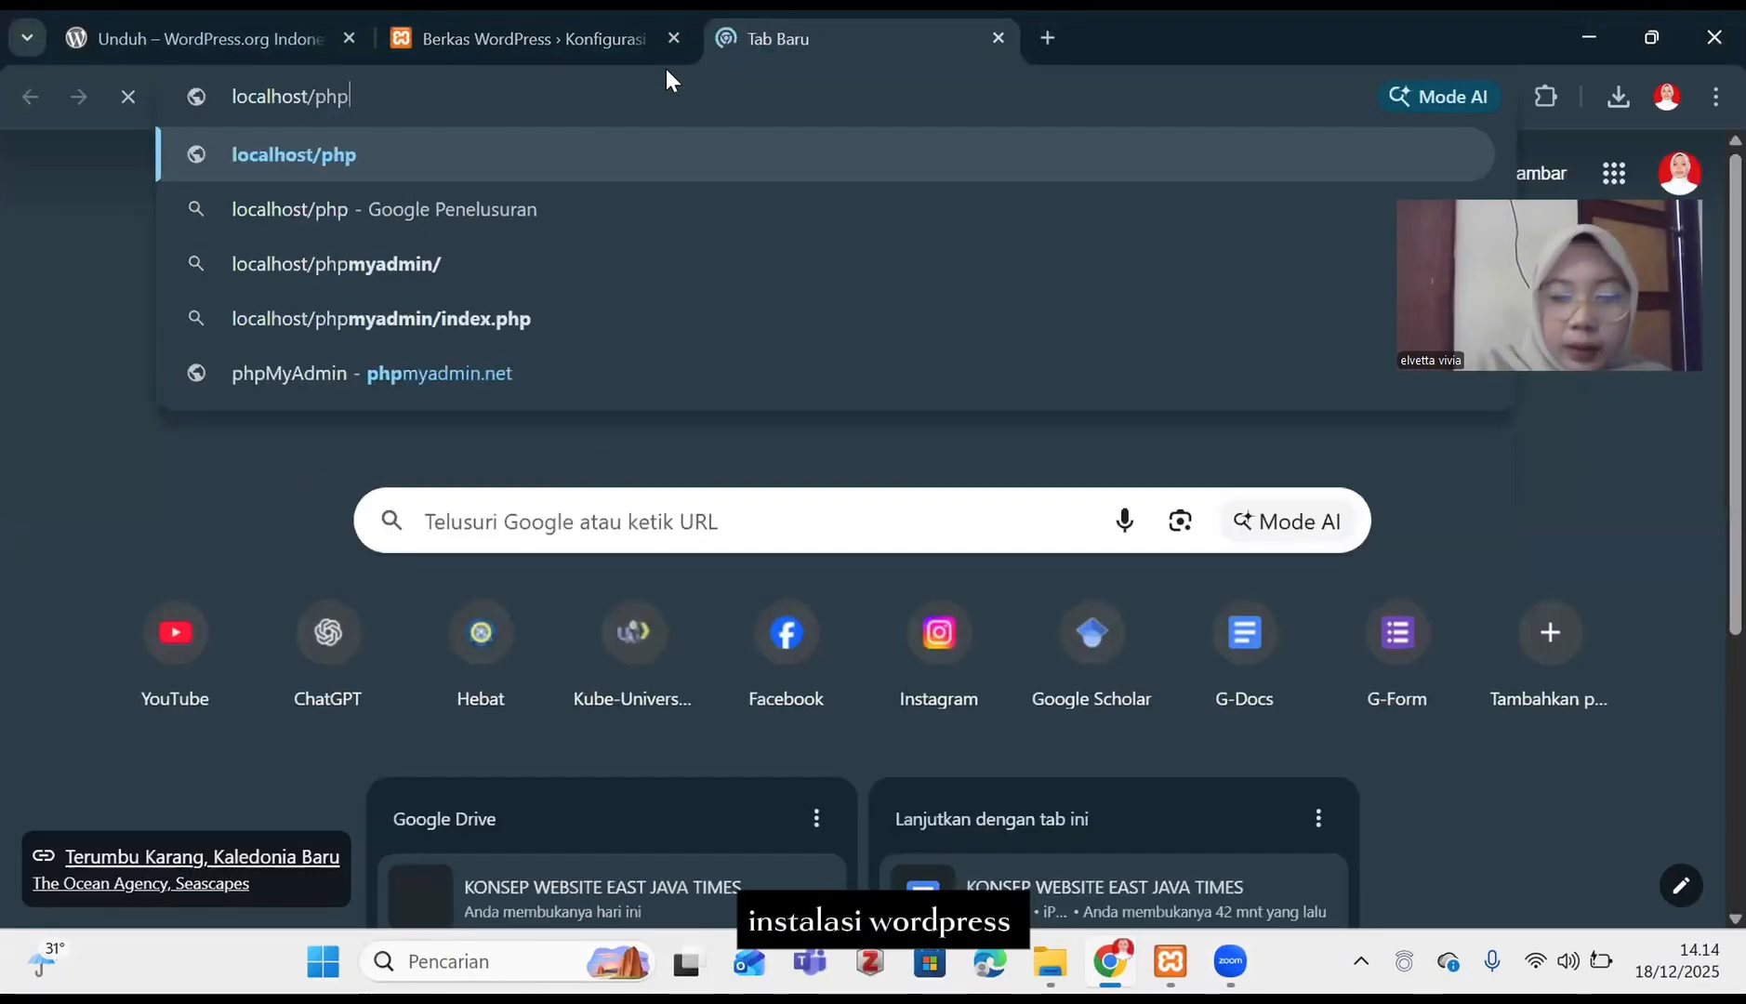
type("myadmin")
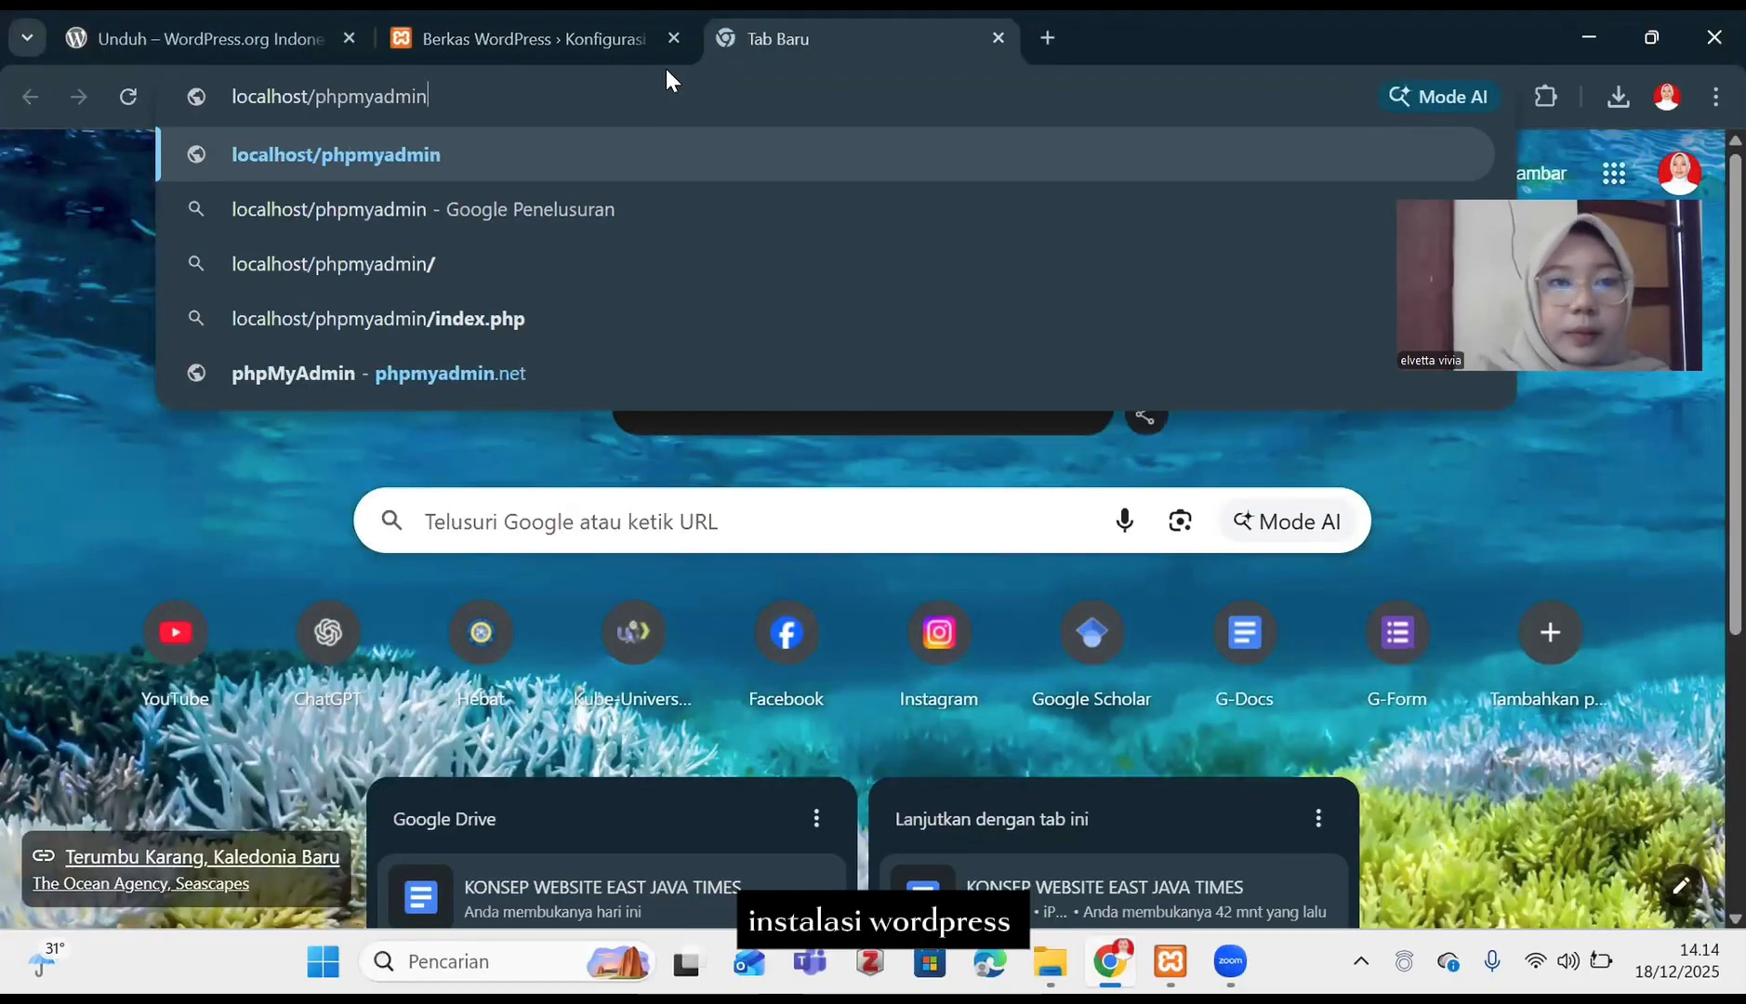
key("Return")
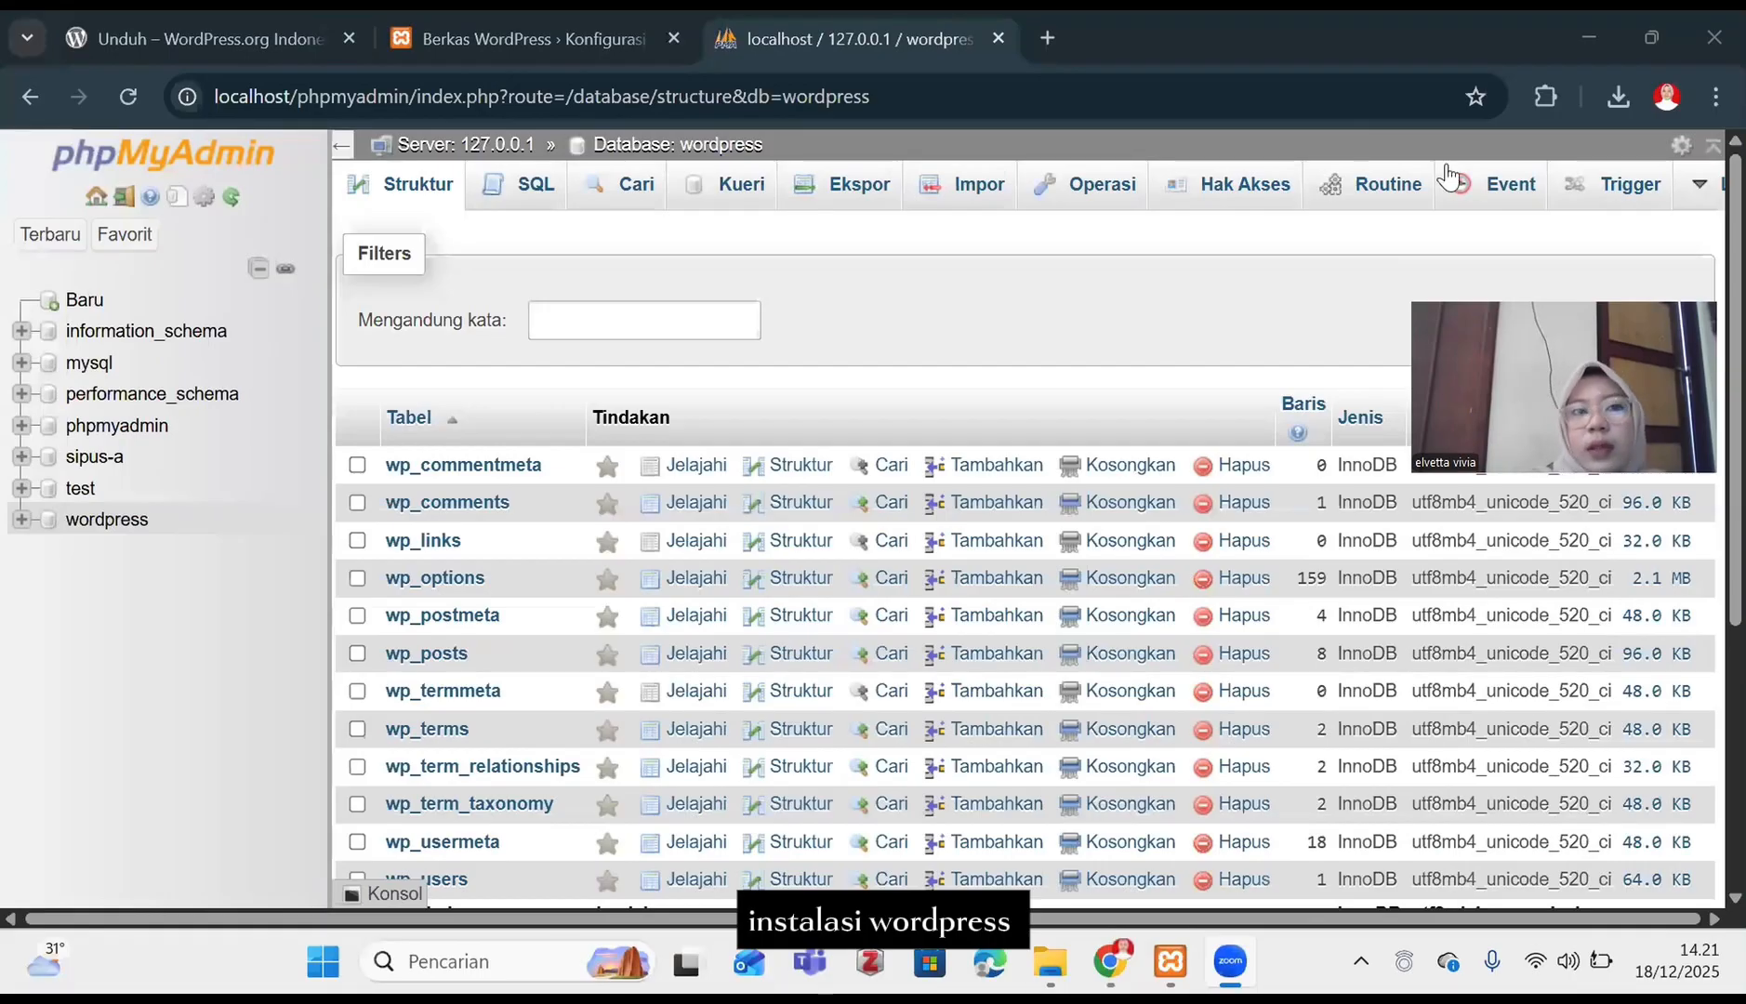
- Check the database name field in the WordPress setup, open phpMyAdmin's new database form and dismiss the SQL upload window
left_click(585, 28)
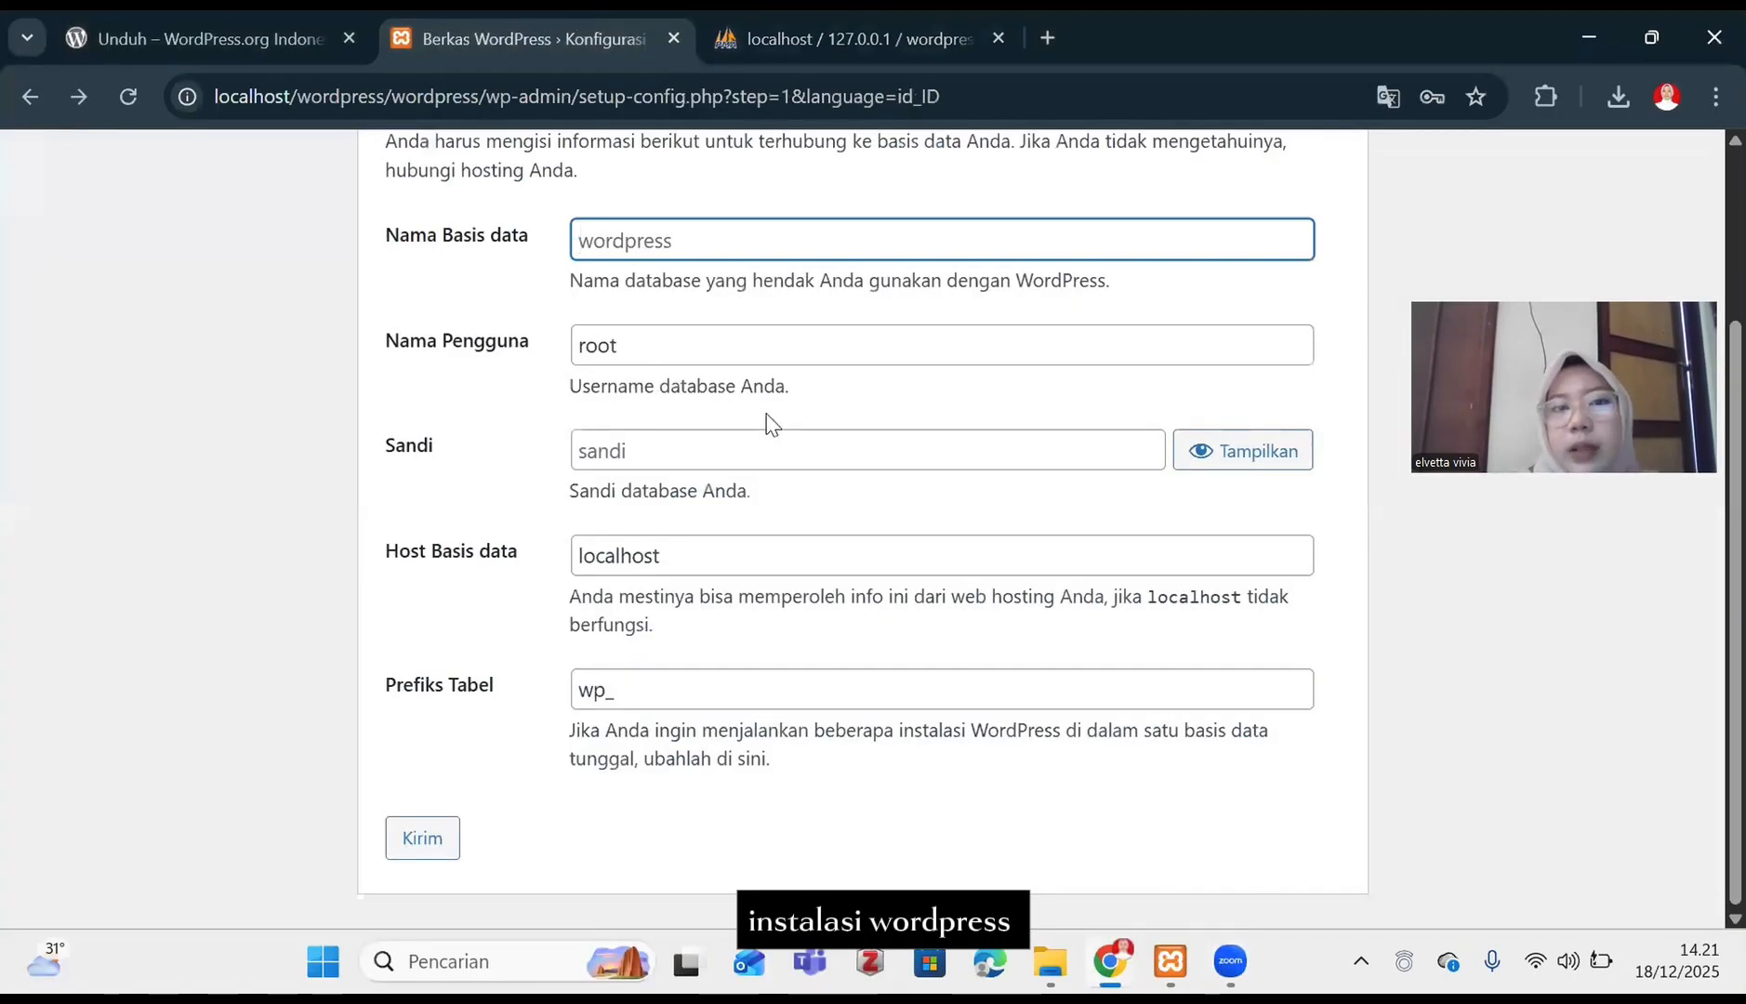
key("ctrl+Tab")
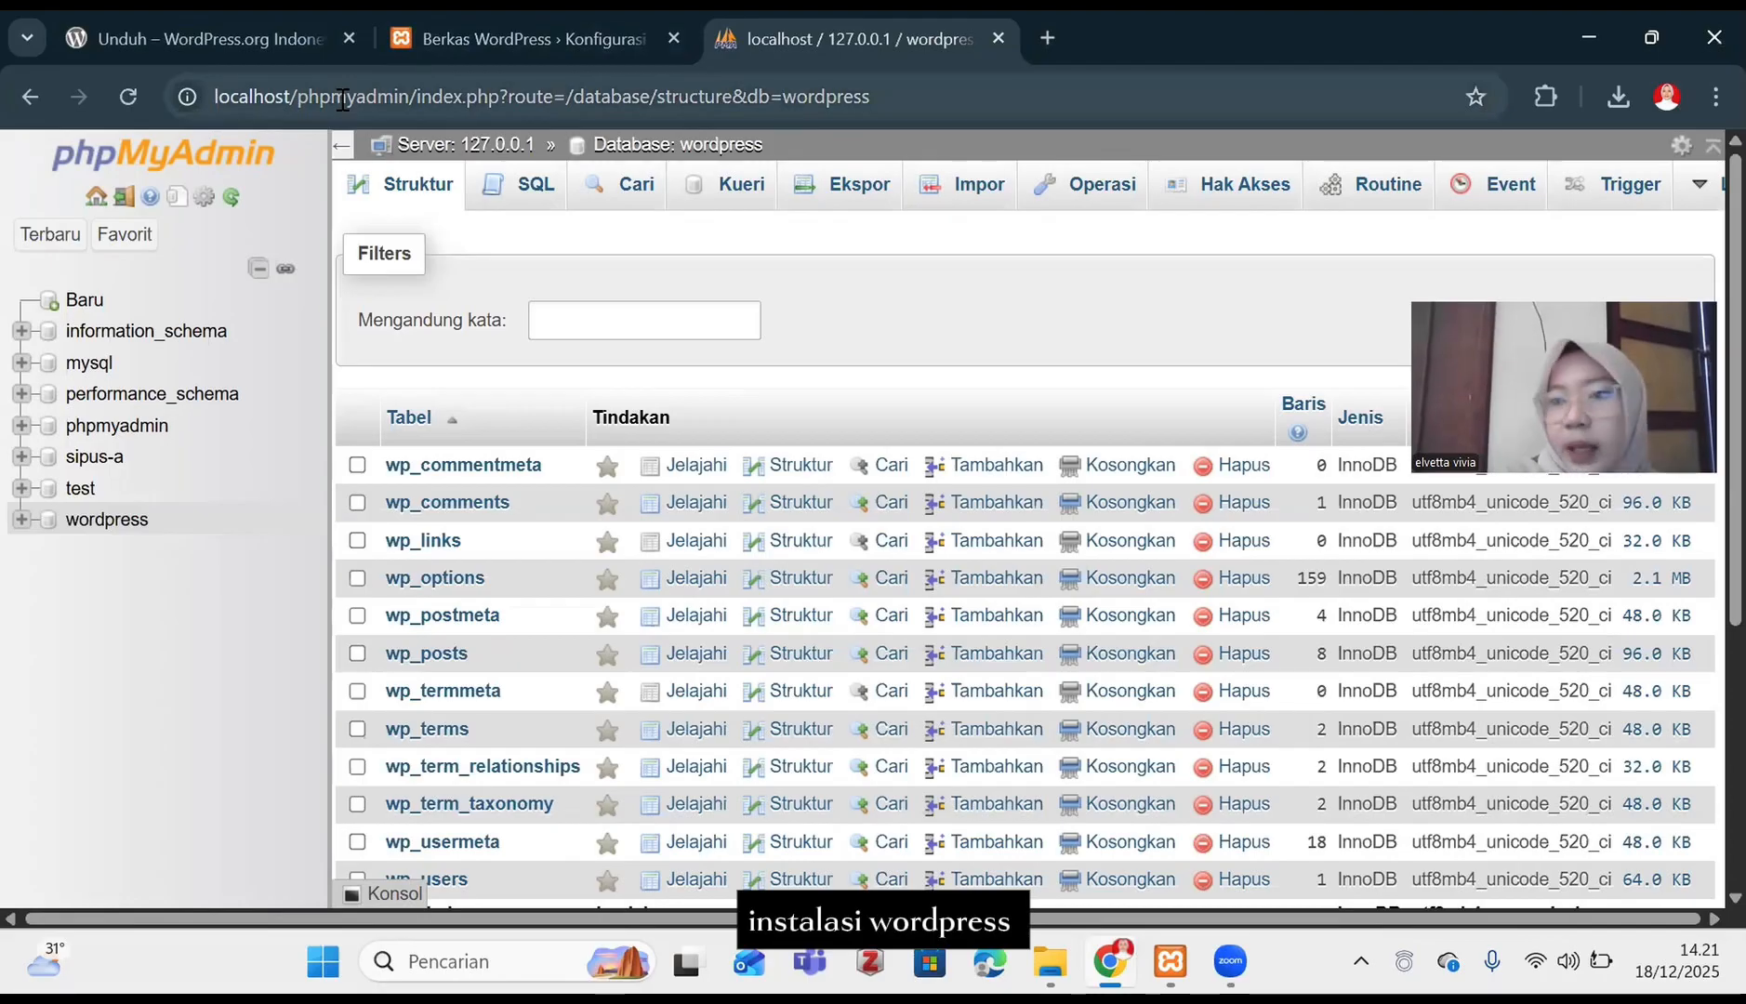
right_click(404, 190)
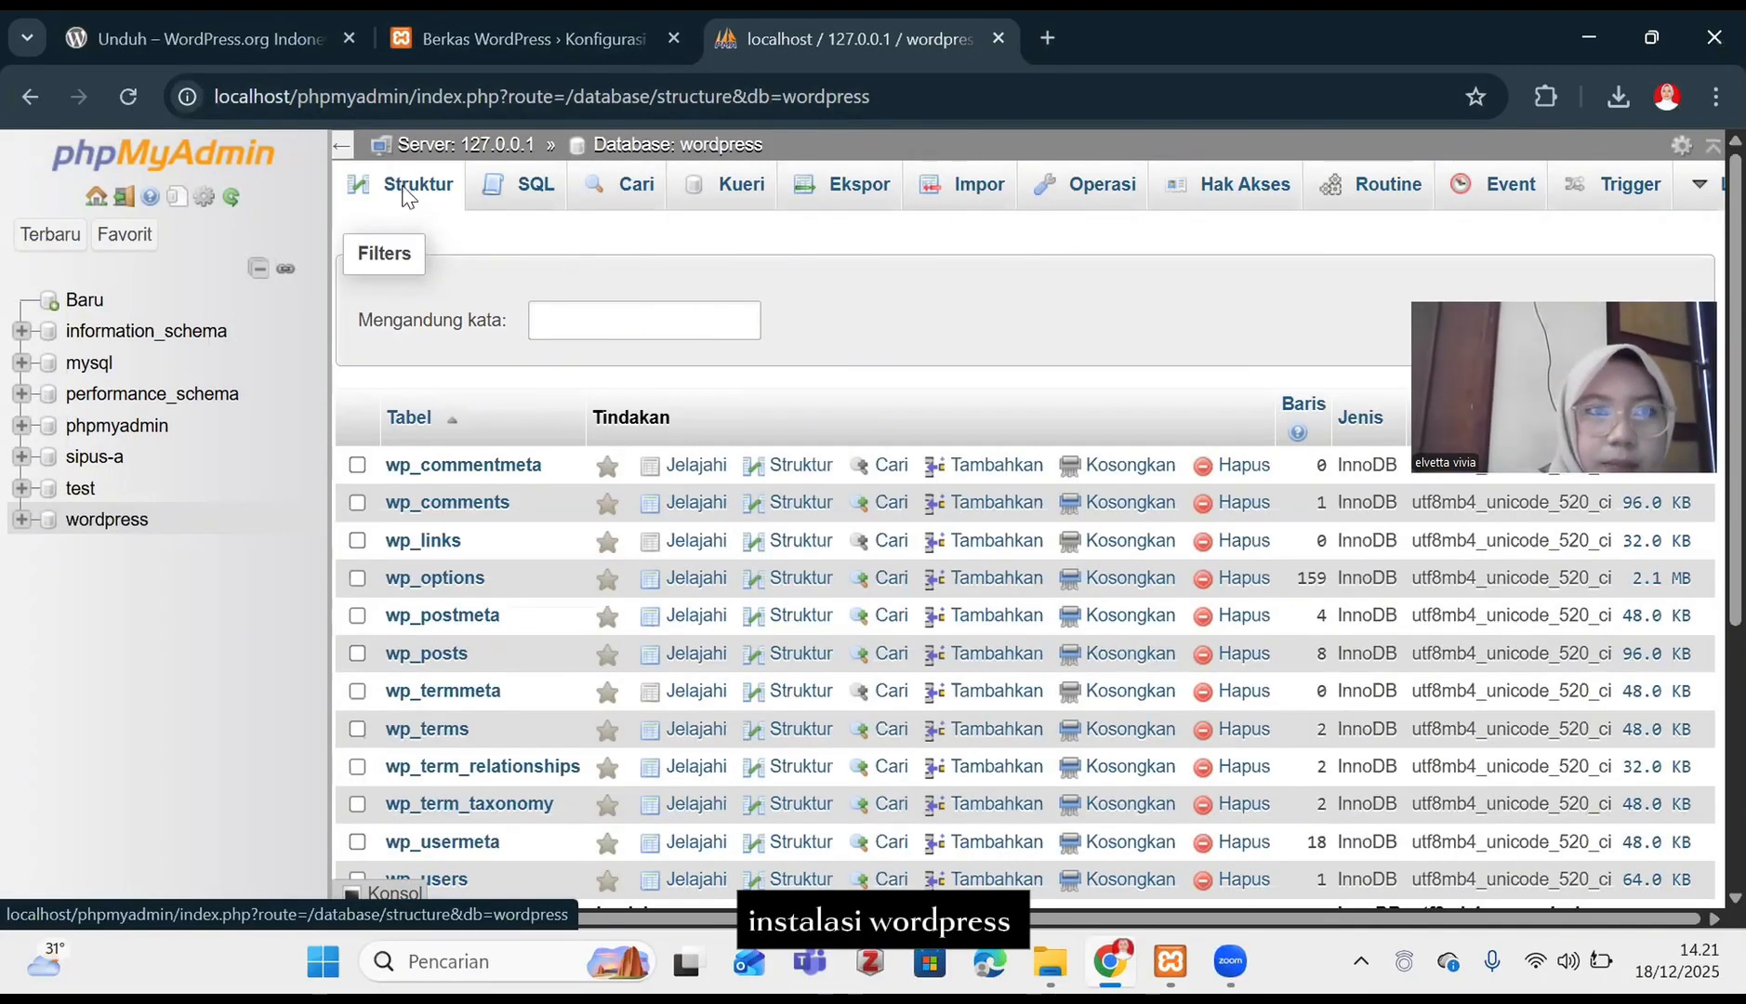
left_click(51, 306)
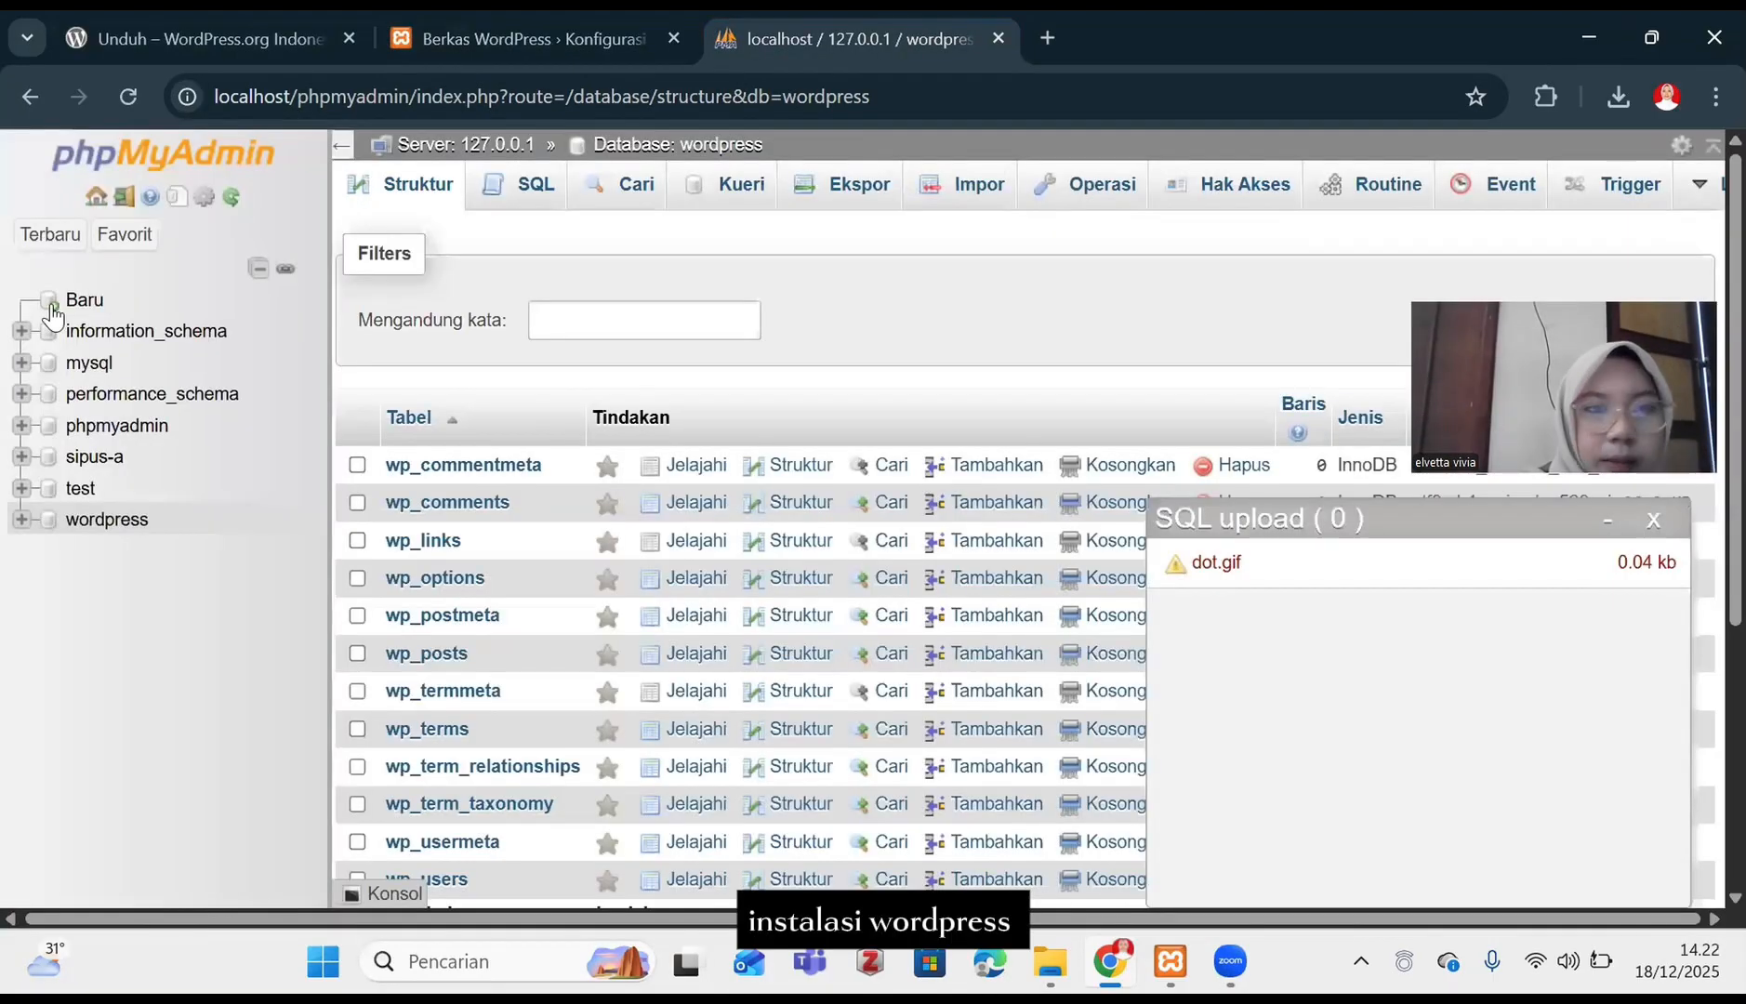
left_click(52, 310)
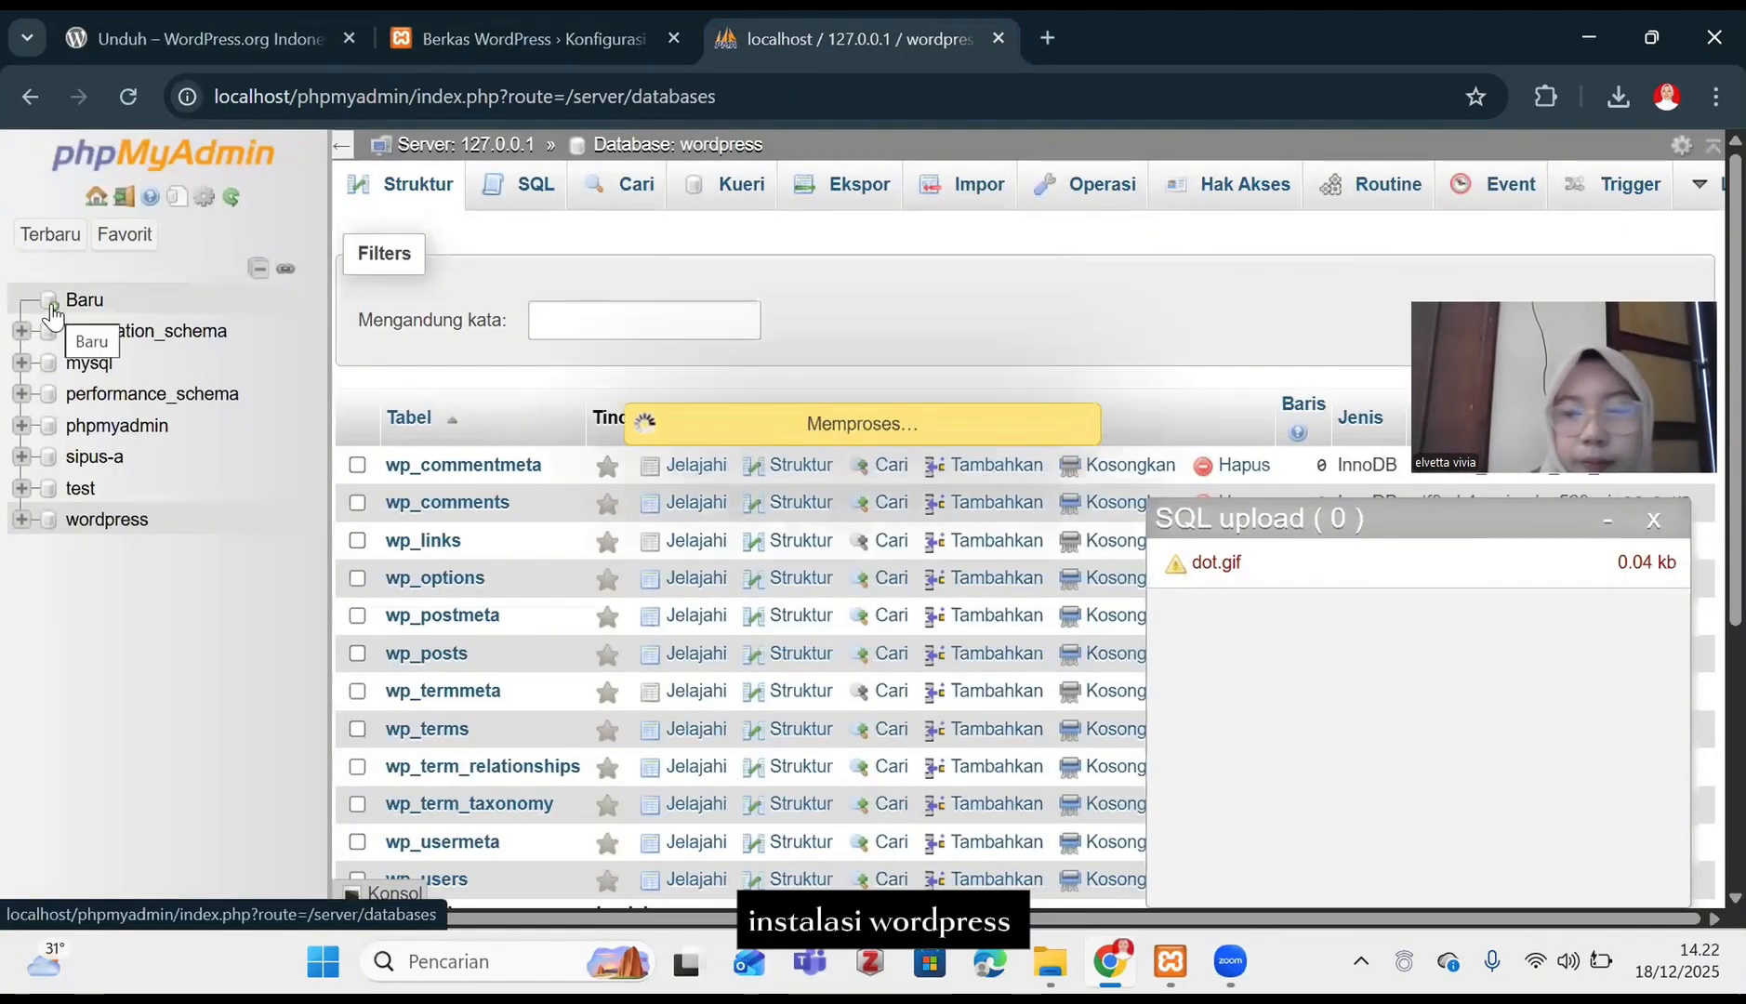
left_click(1653, 520)
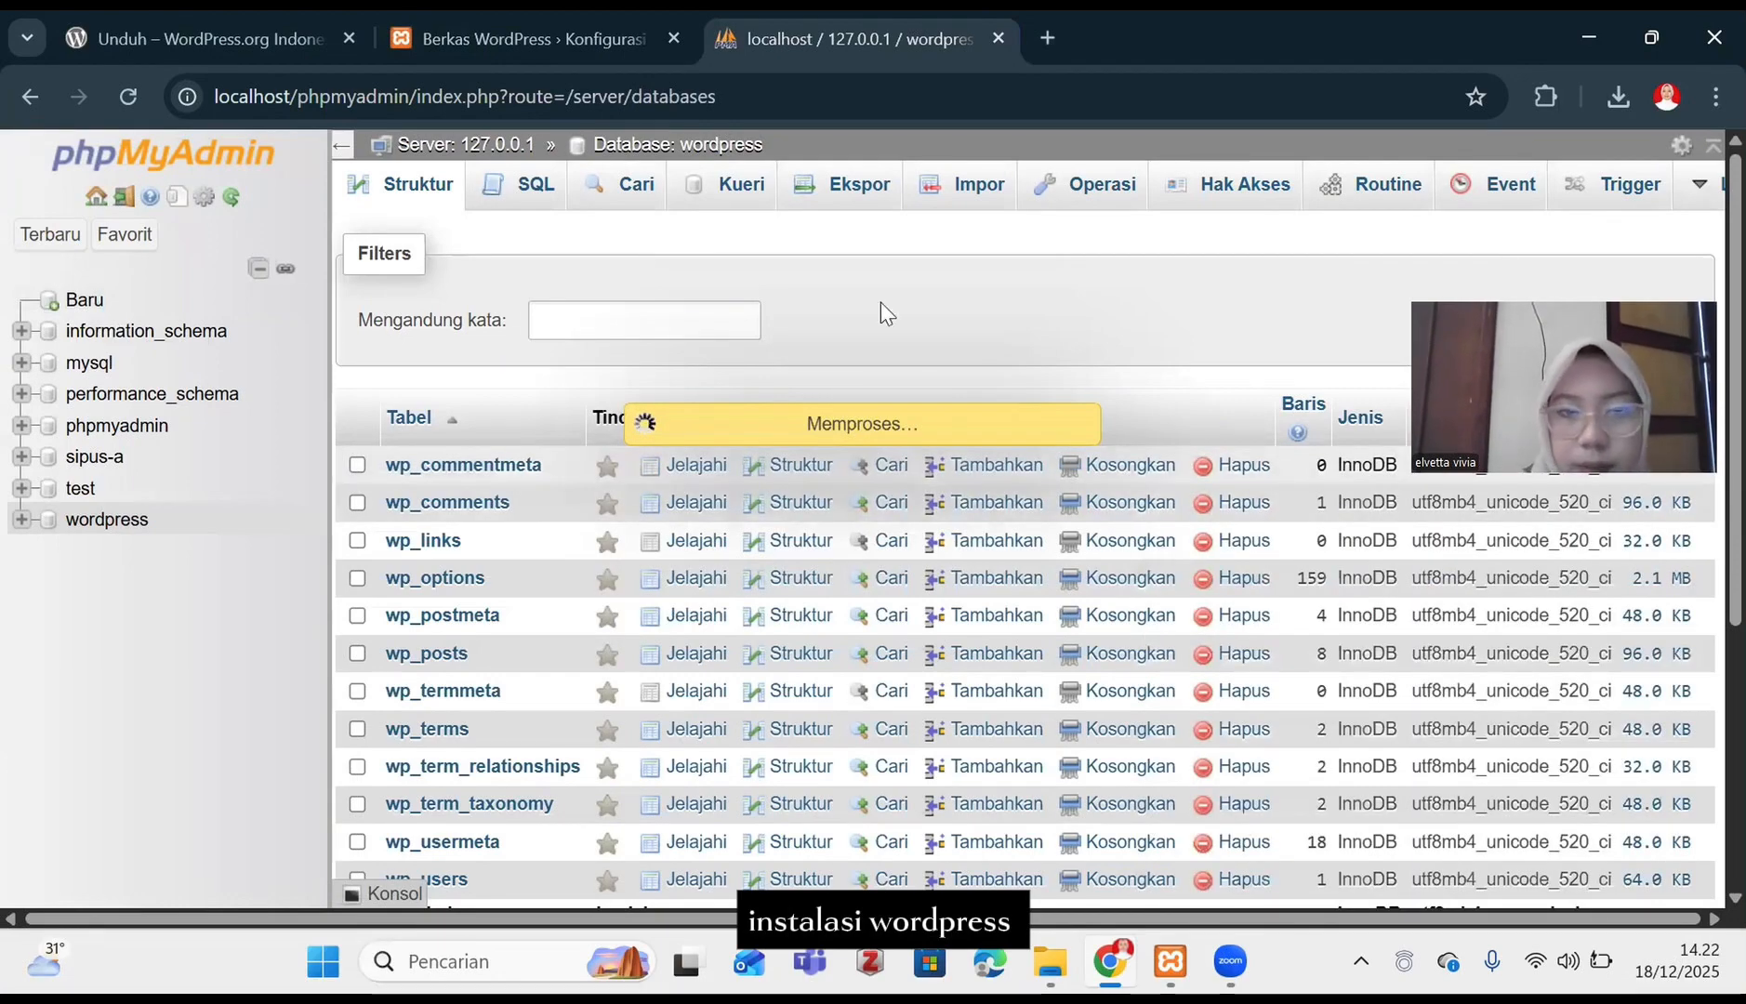
- Enter wordpress as the name of the new database in phpMyAdmin
left_click(460, 412)
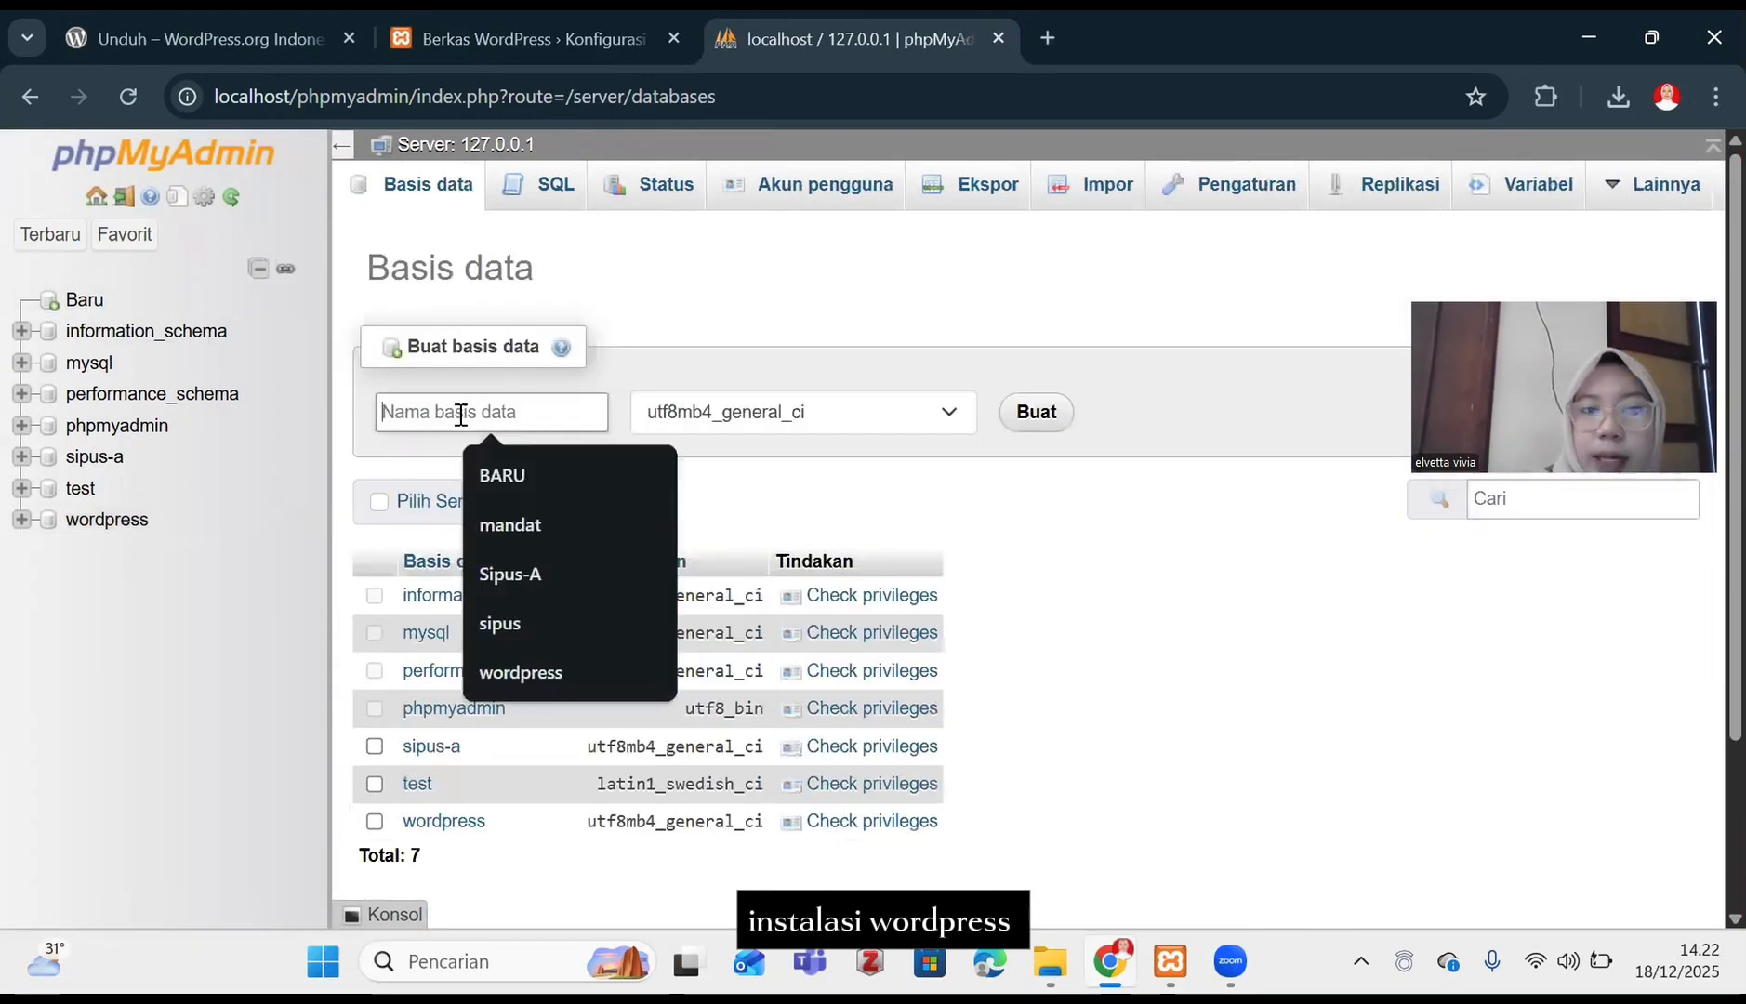
type("wor")
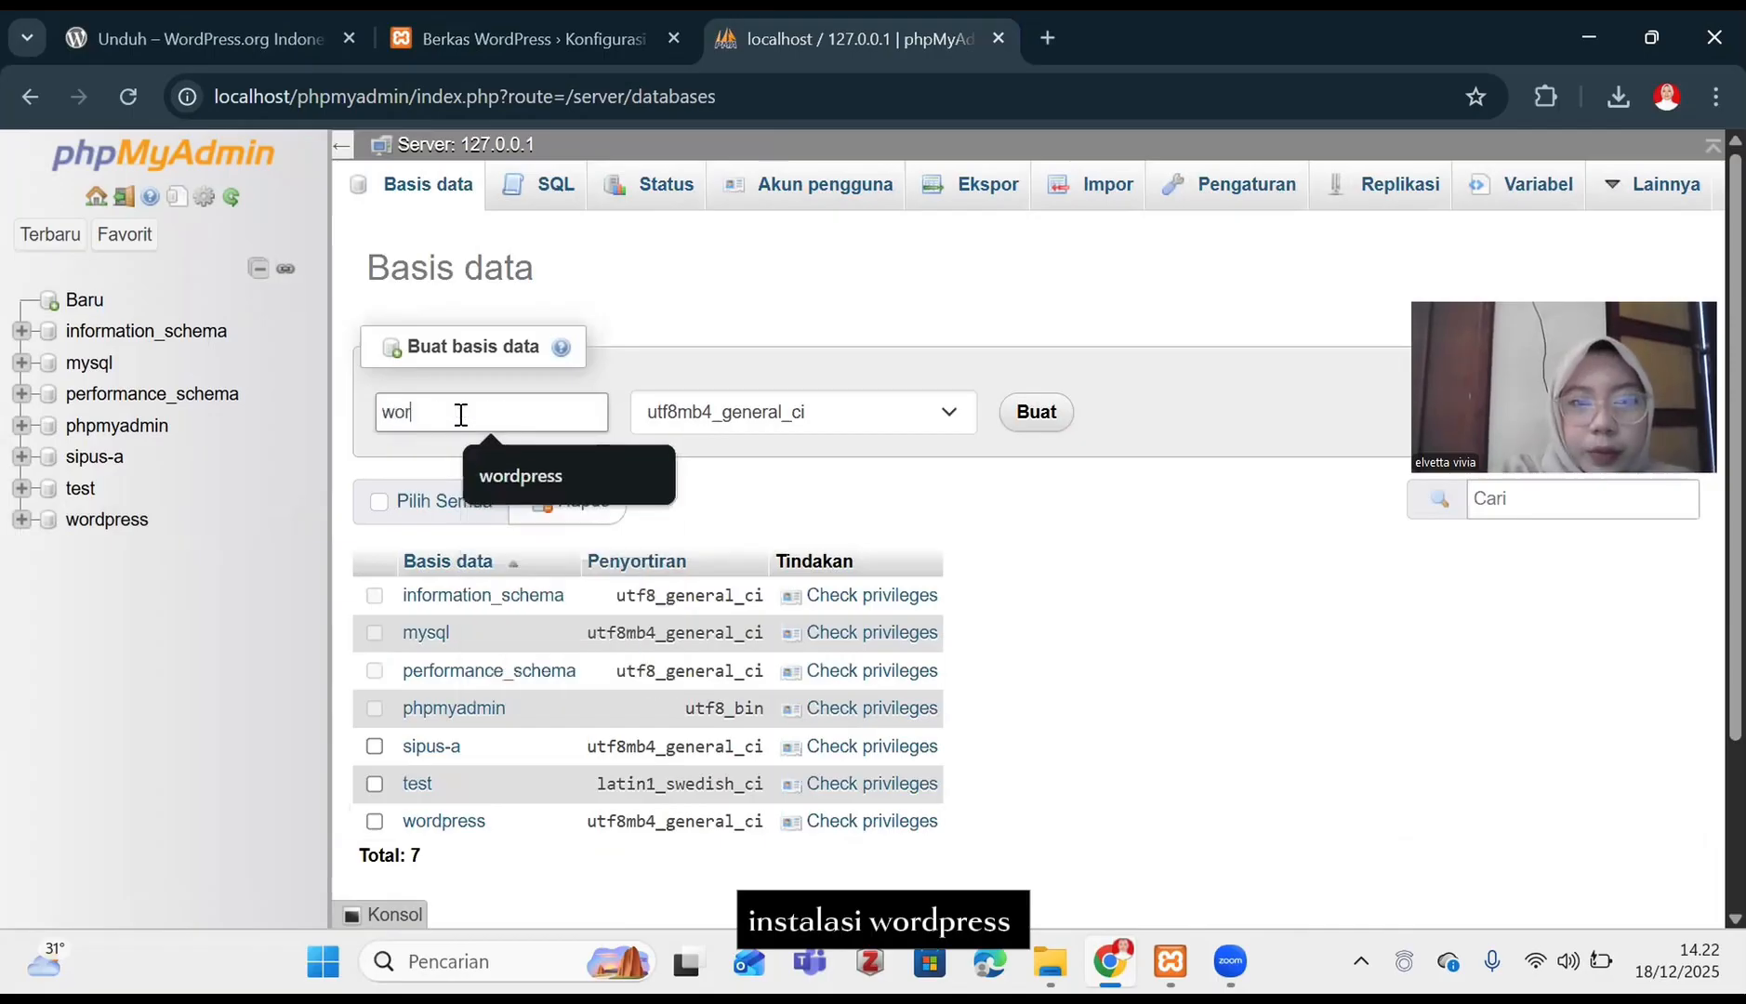
type("dpress")
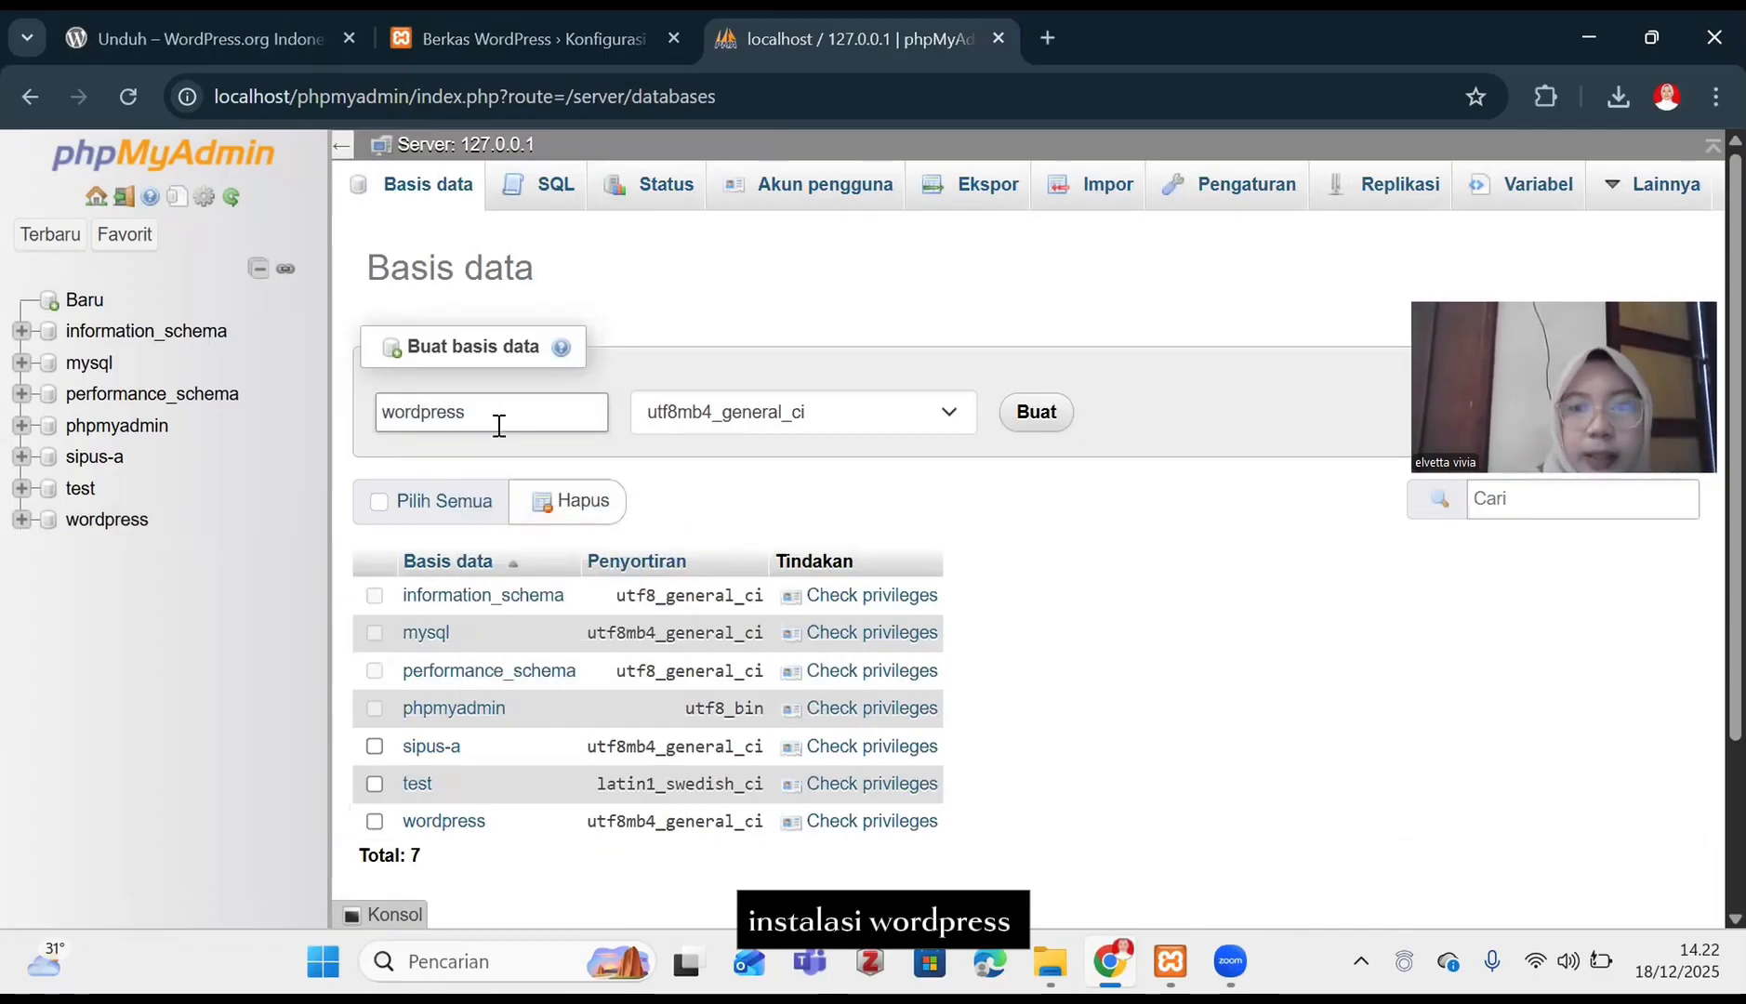
left_click(101, 524)
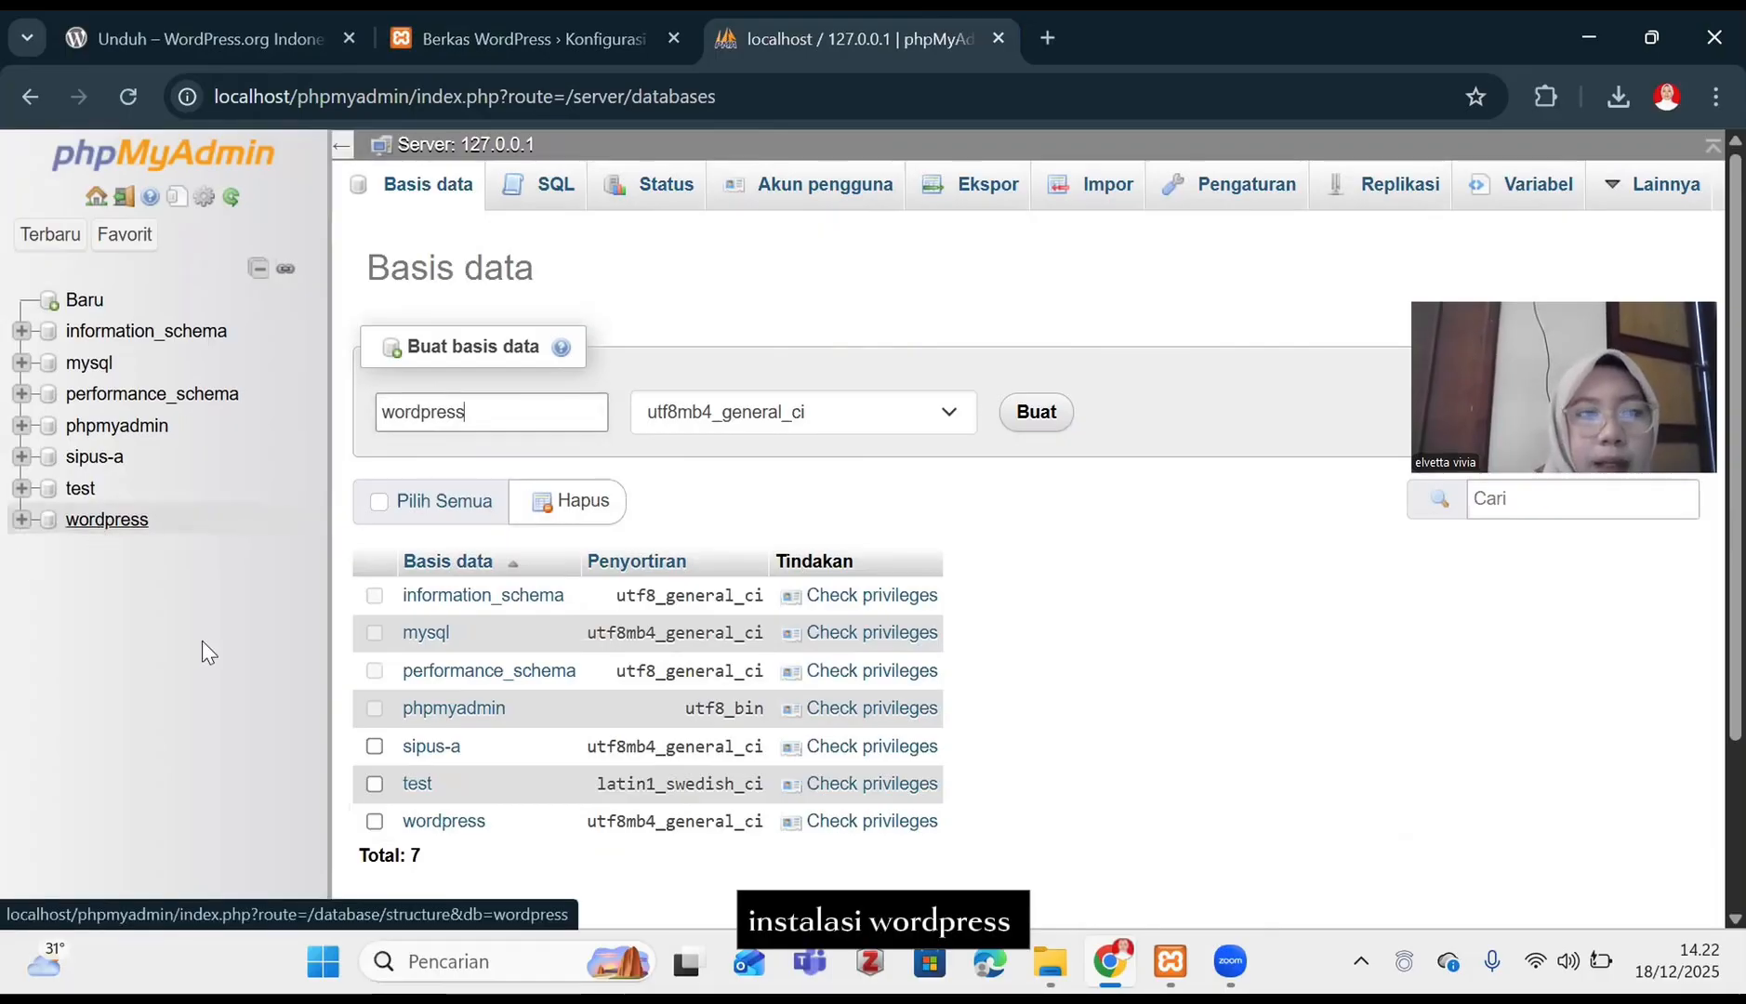
- Review the database name, username, password, host and table prefix fields in the WordPress setup form
left_click(437, 6)
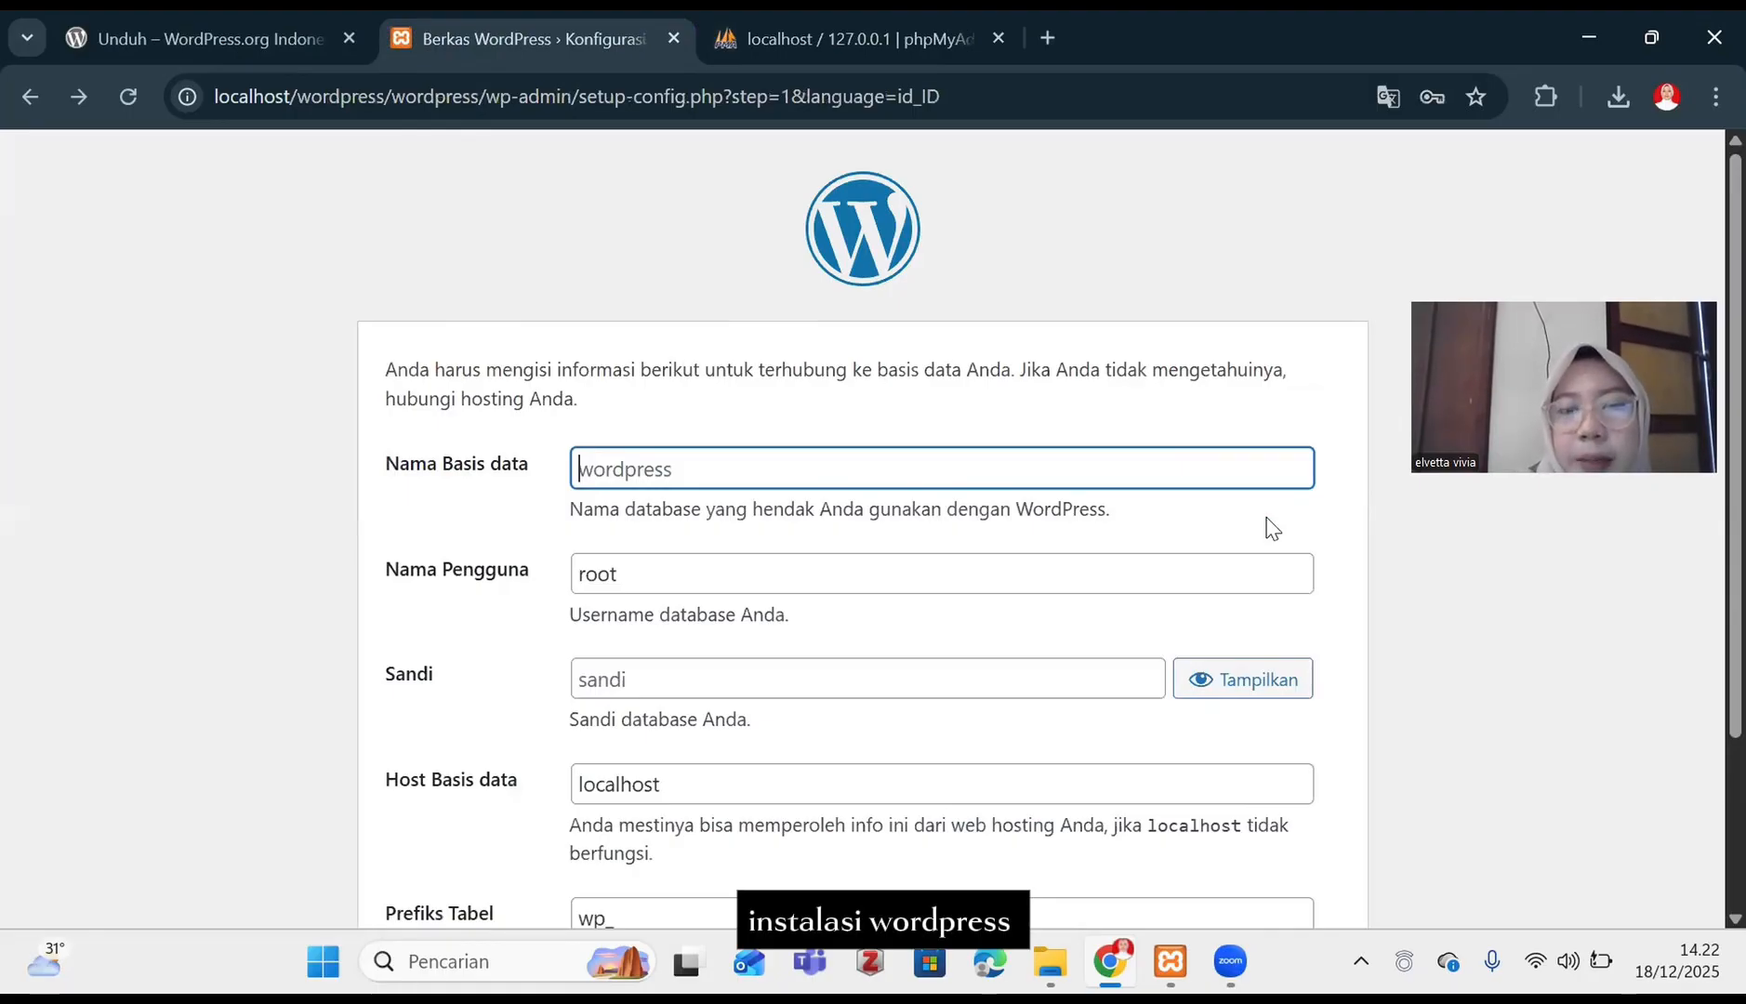
scroll(680, 532, "down", 2)
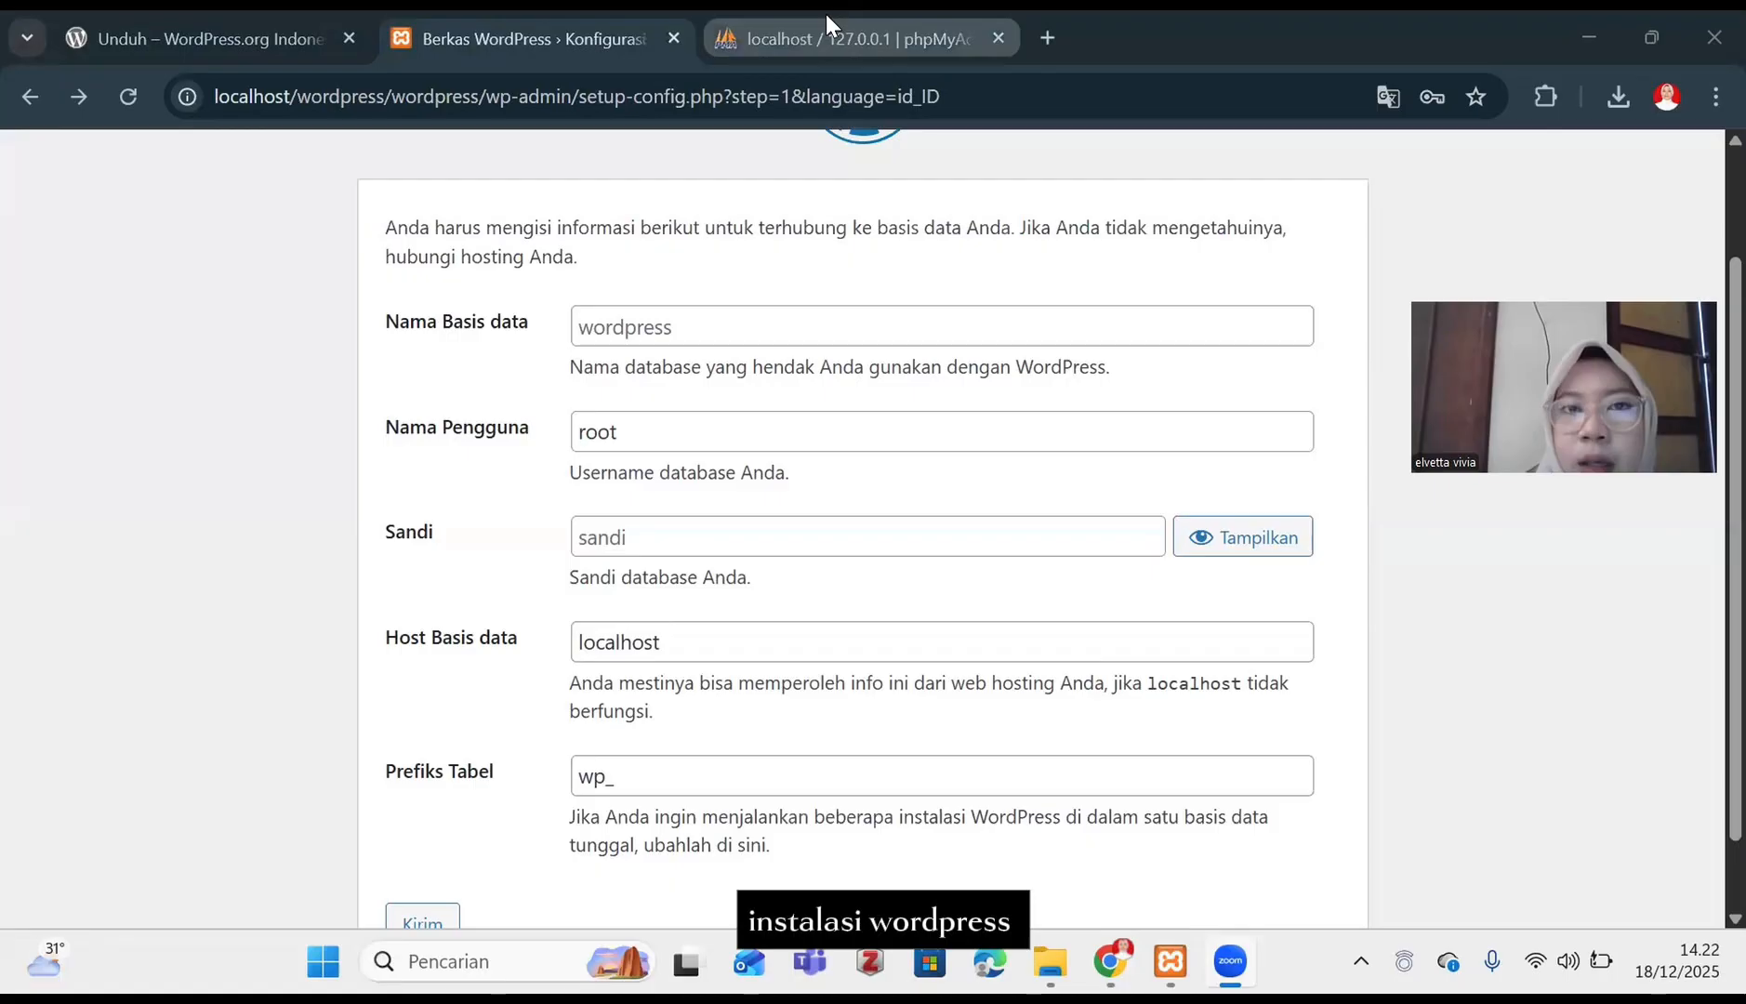
left_click(742, 12)
left_click(562, 7)
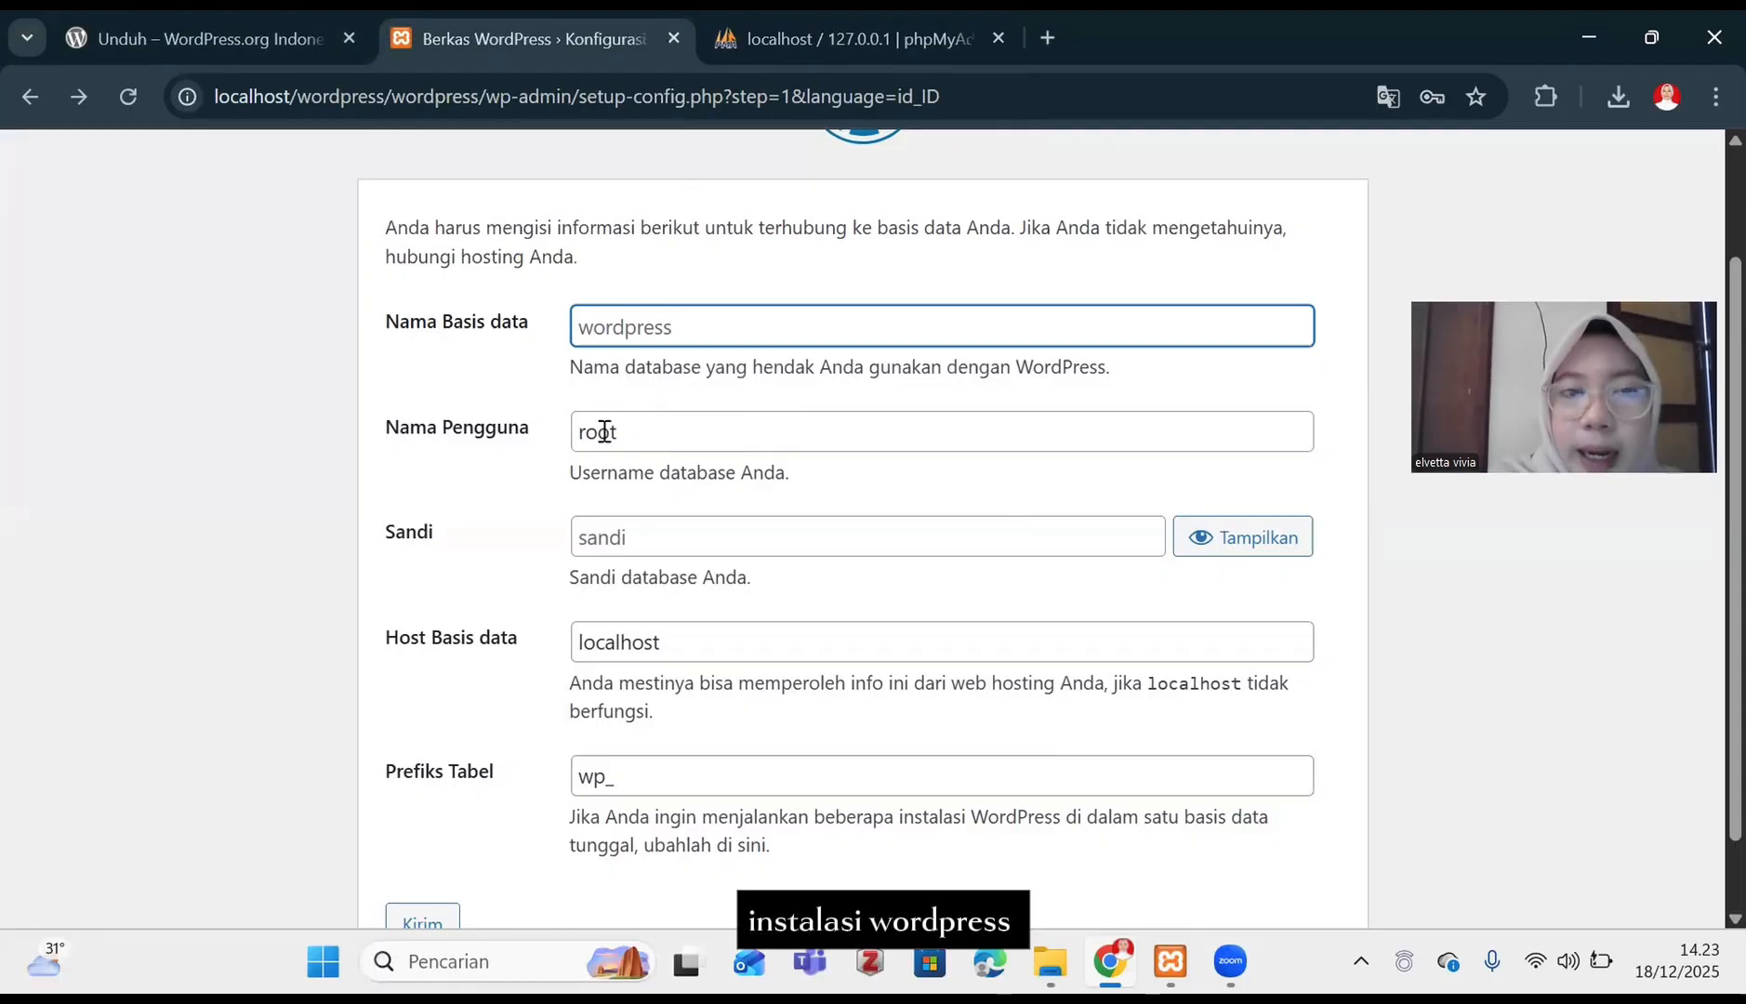
left_click(662, 442)
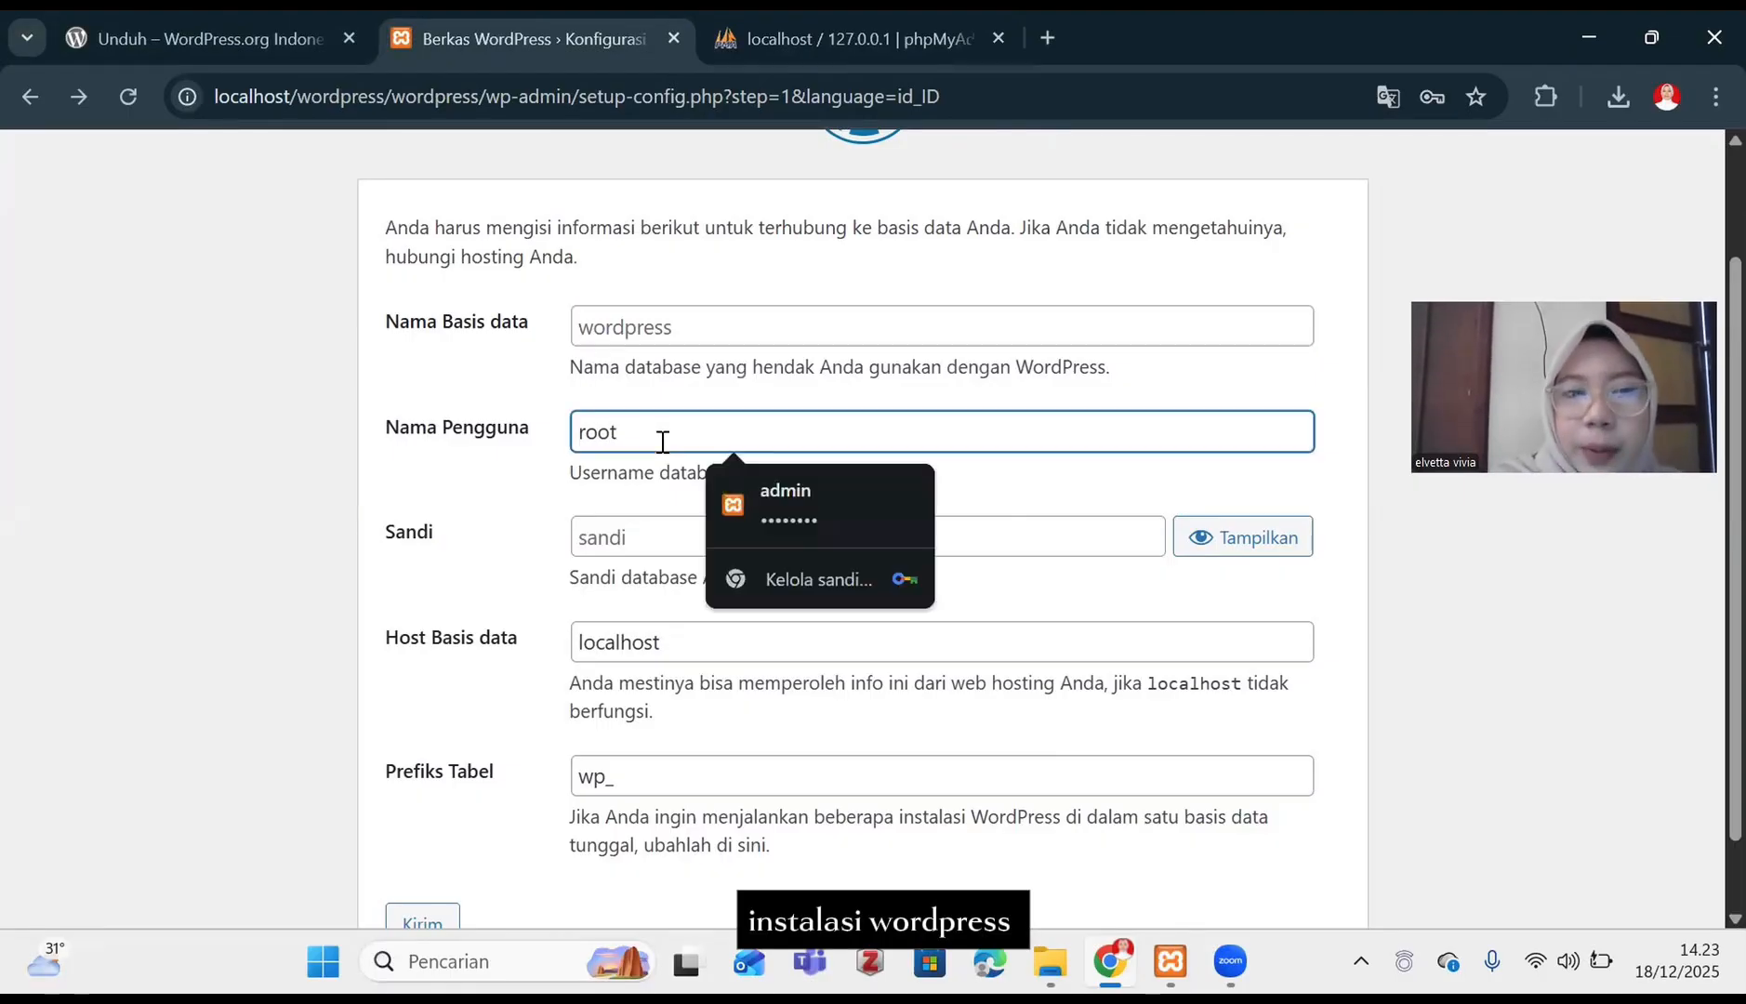
left_click(1505, 647)
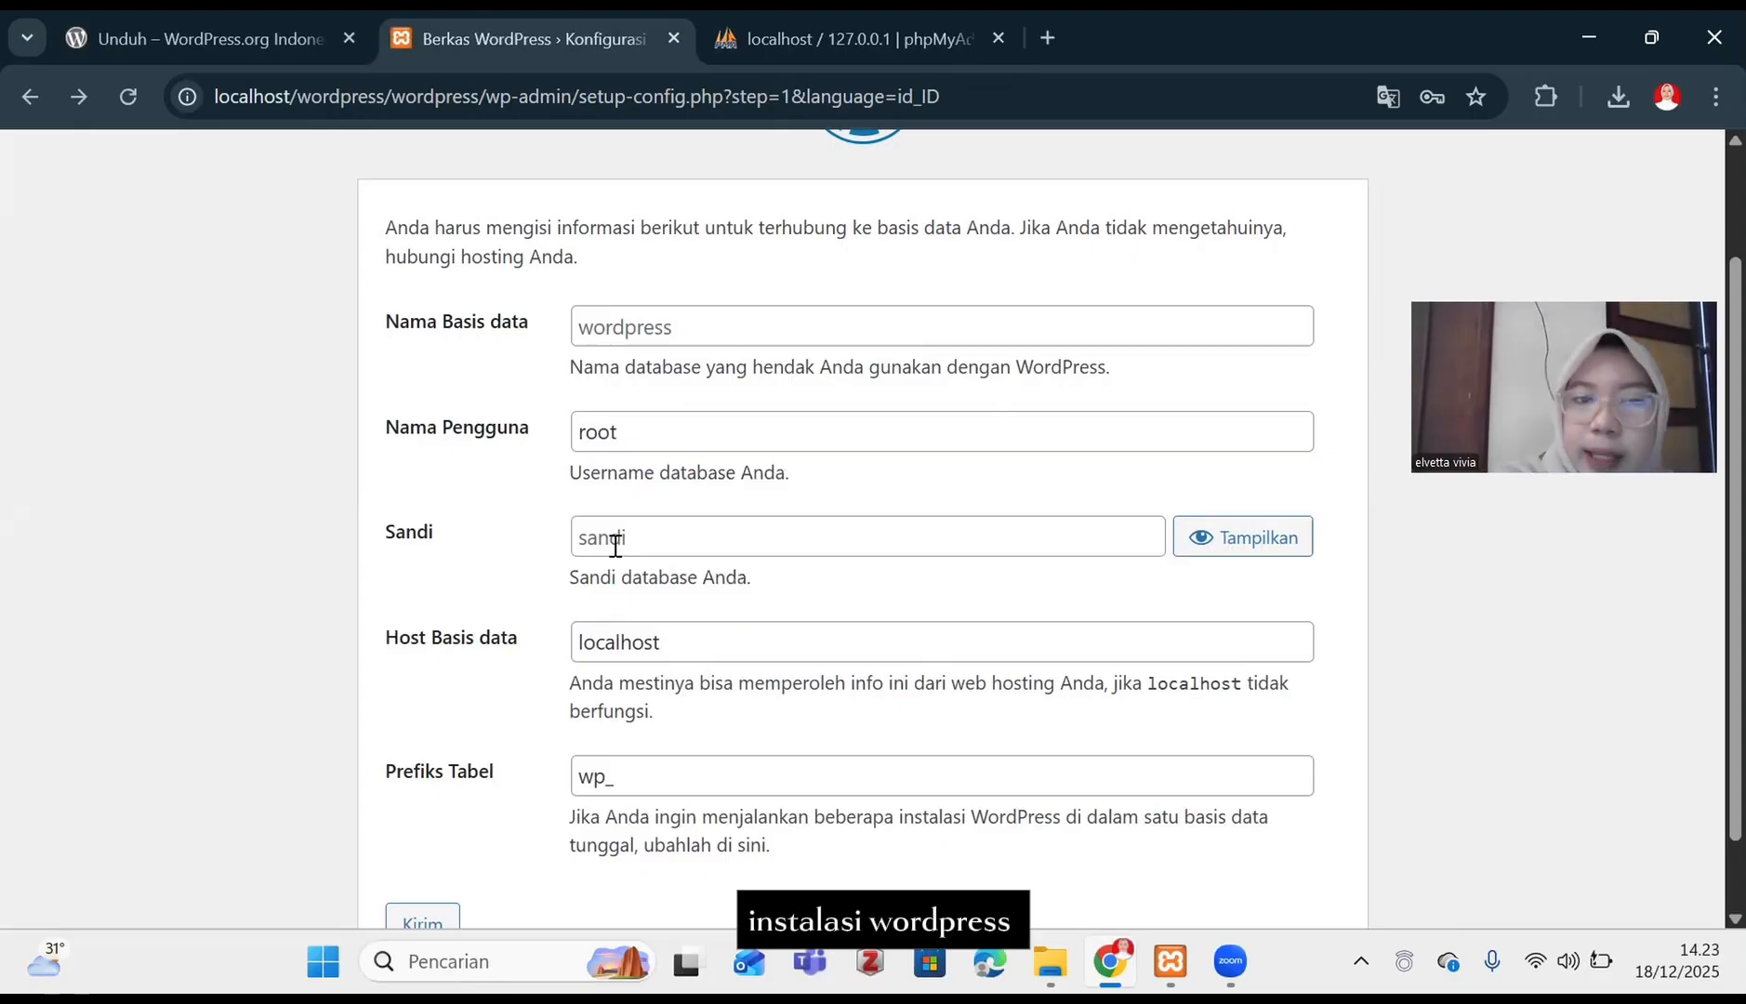
scroll(865, 696, "down", 1)
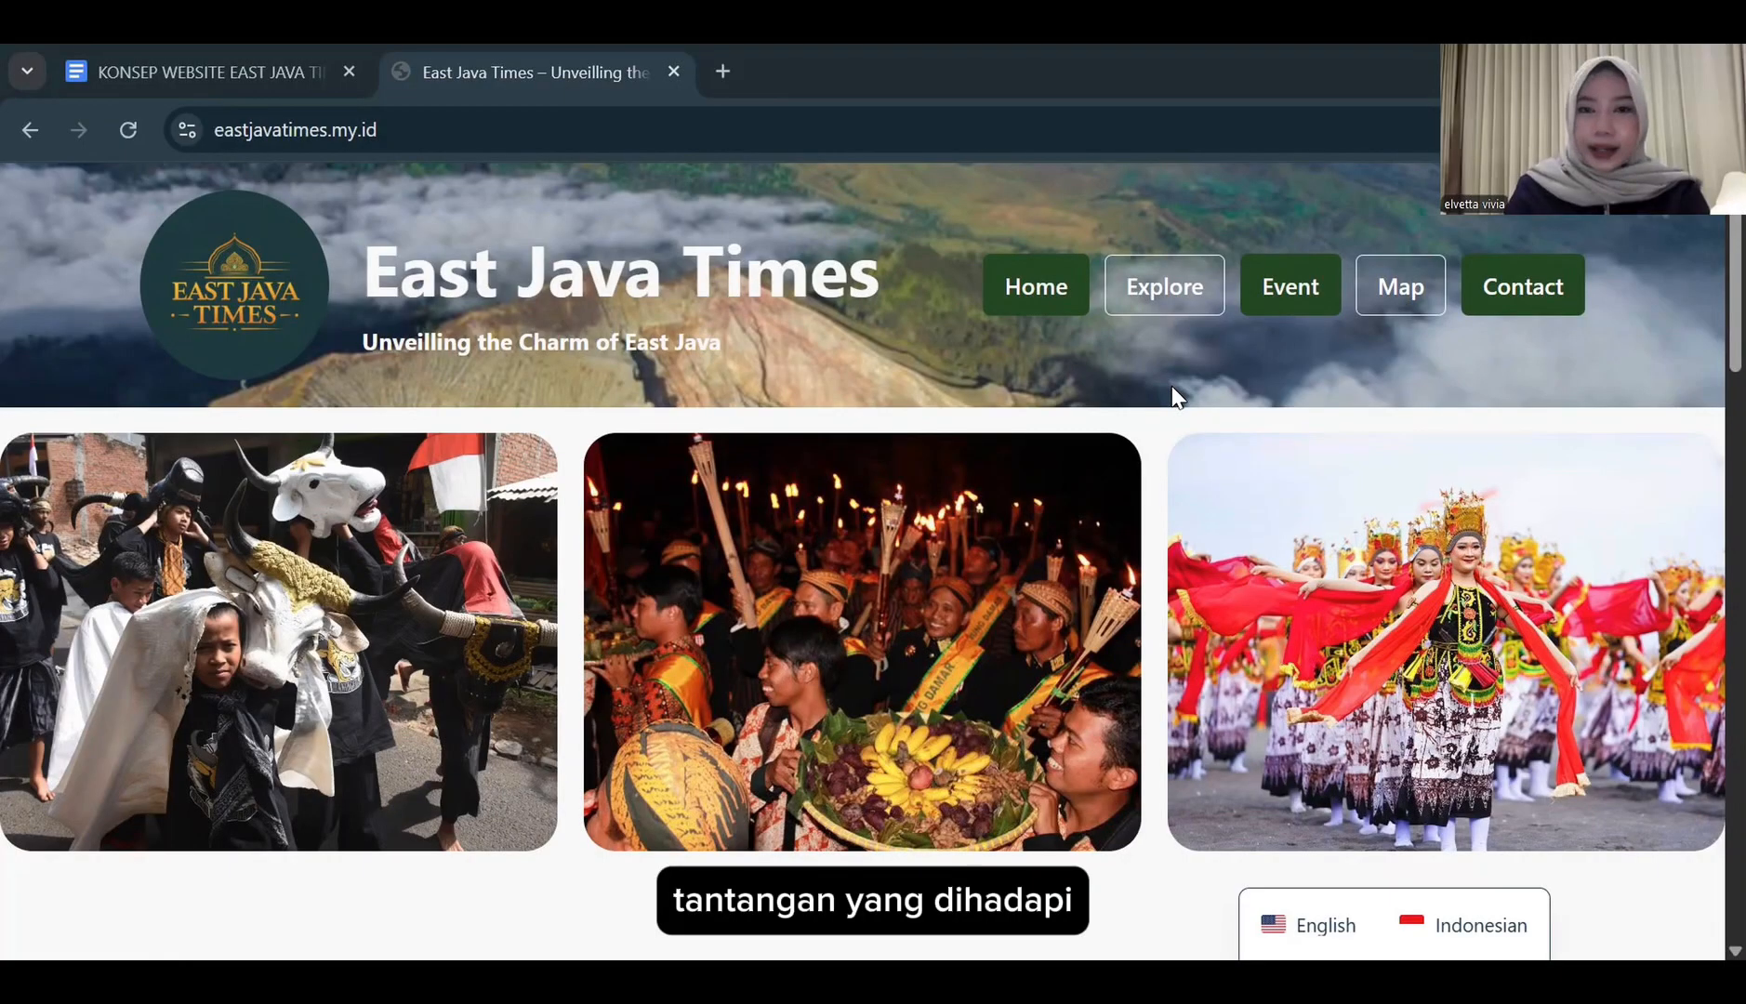
- Examine the East Java Times home page, including its English and Indonesian language switcher and the Welcome to East Java! introduction
scroll(1116, 494, "down", 2)
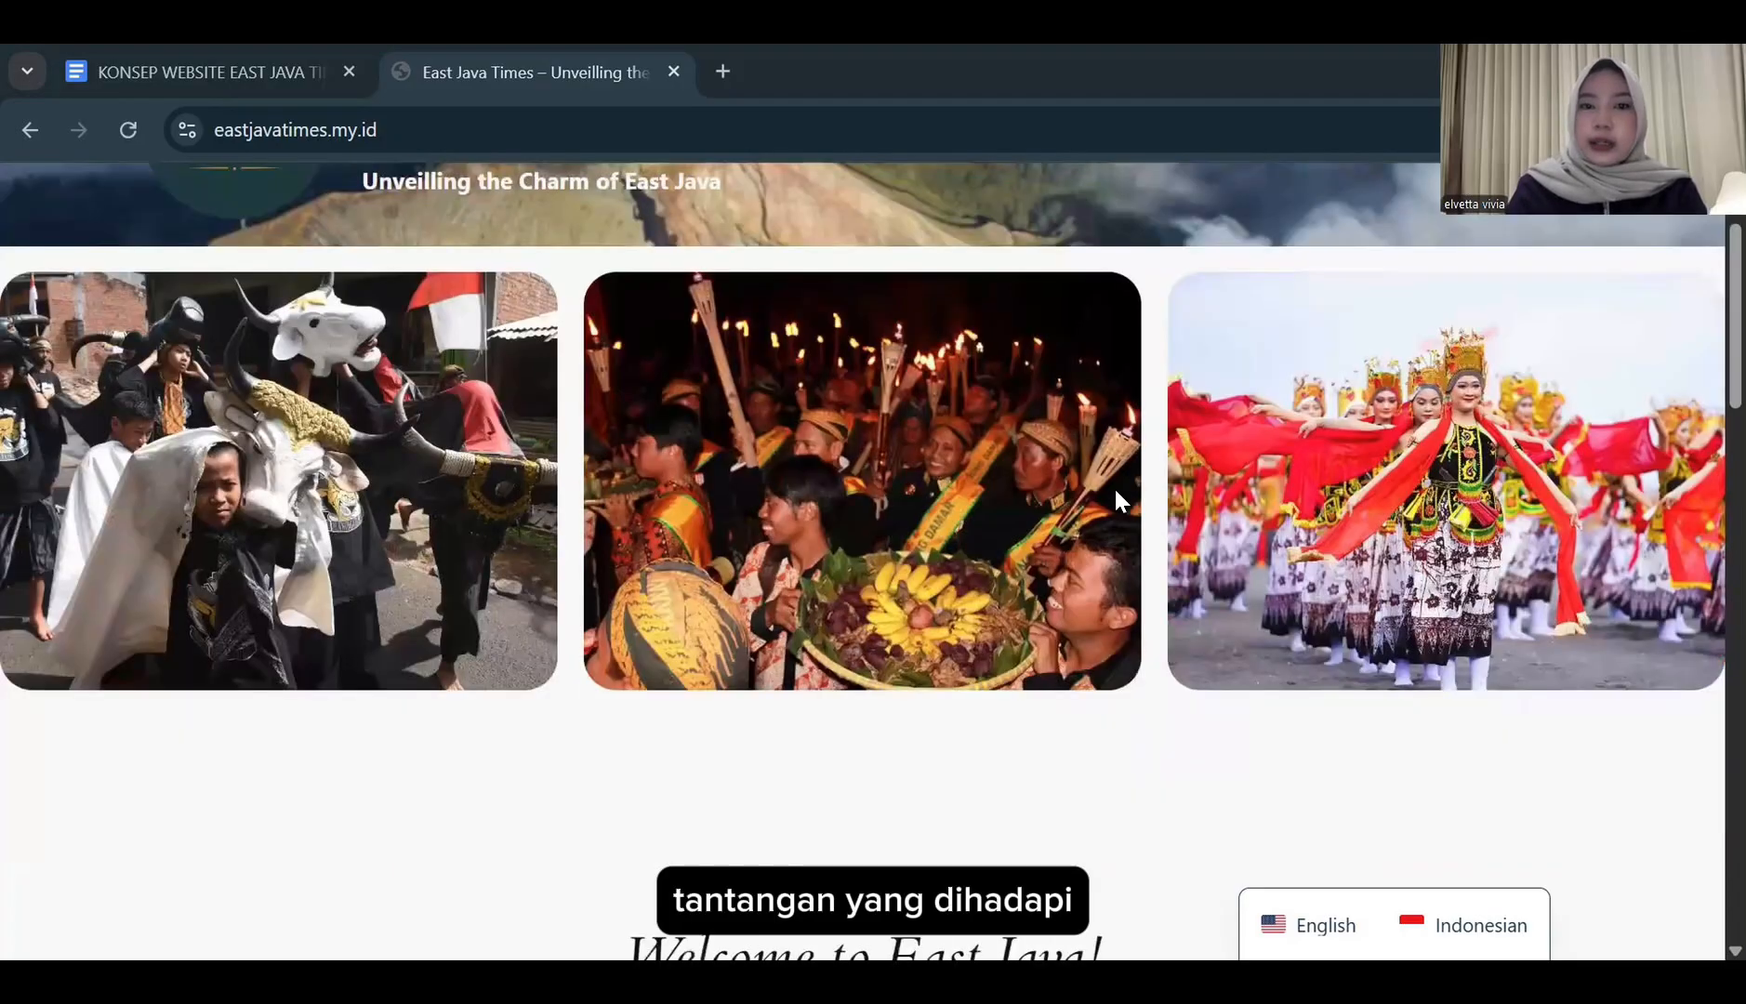
scroll(1331, 419, "up", 2)
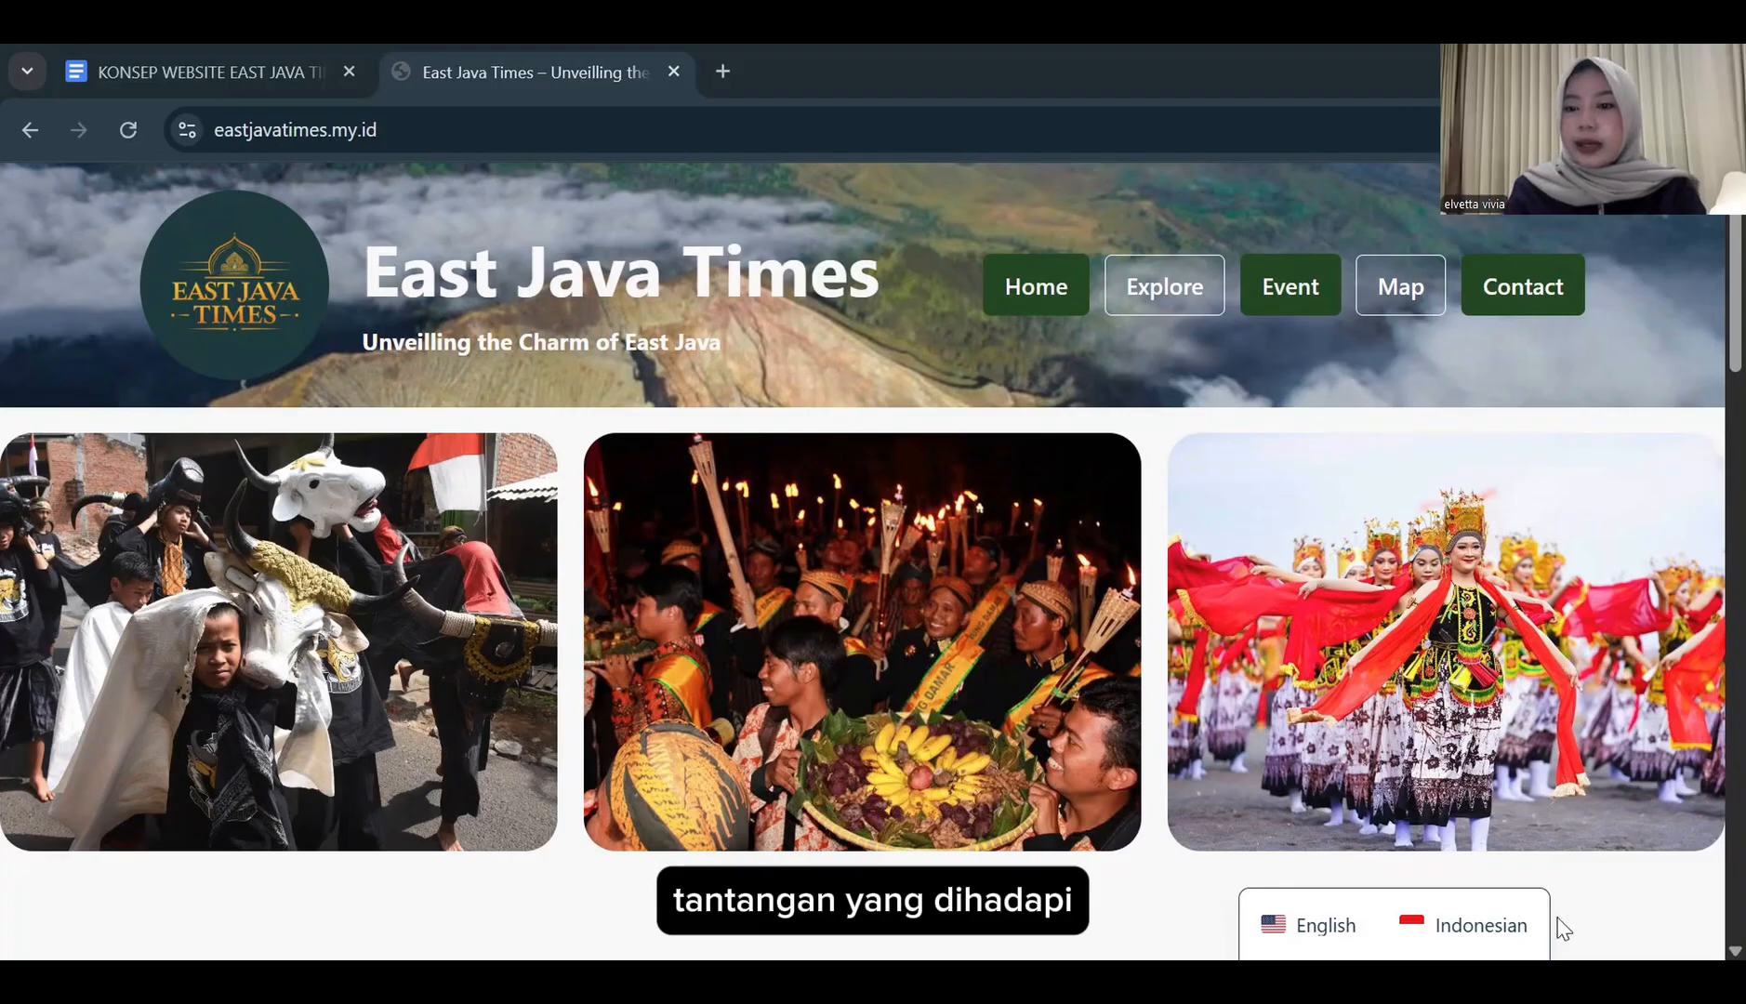
left_click(1516, 926)
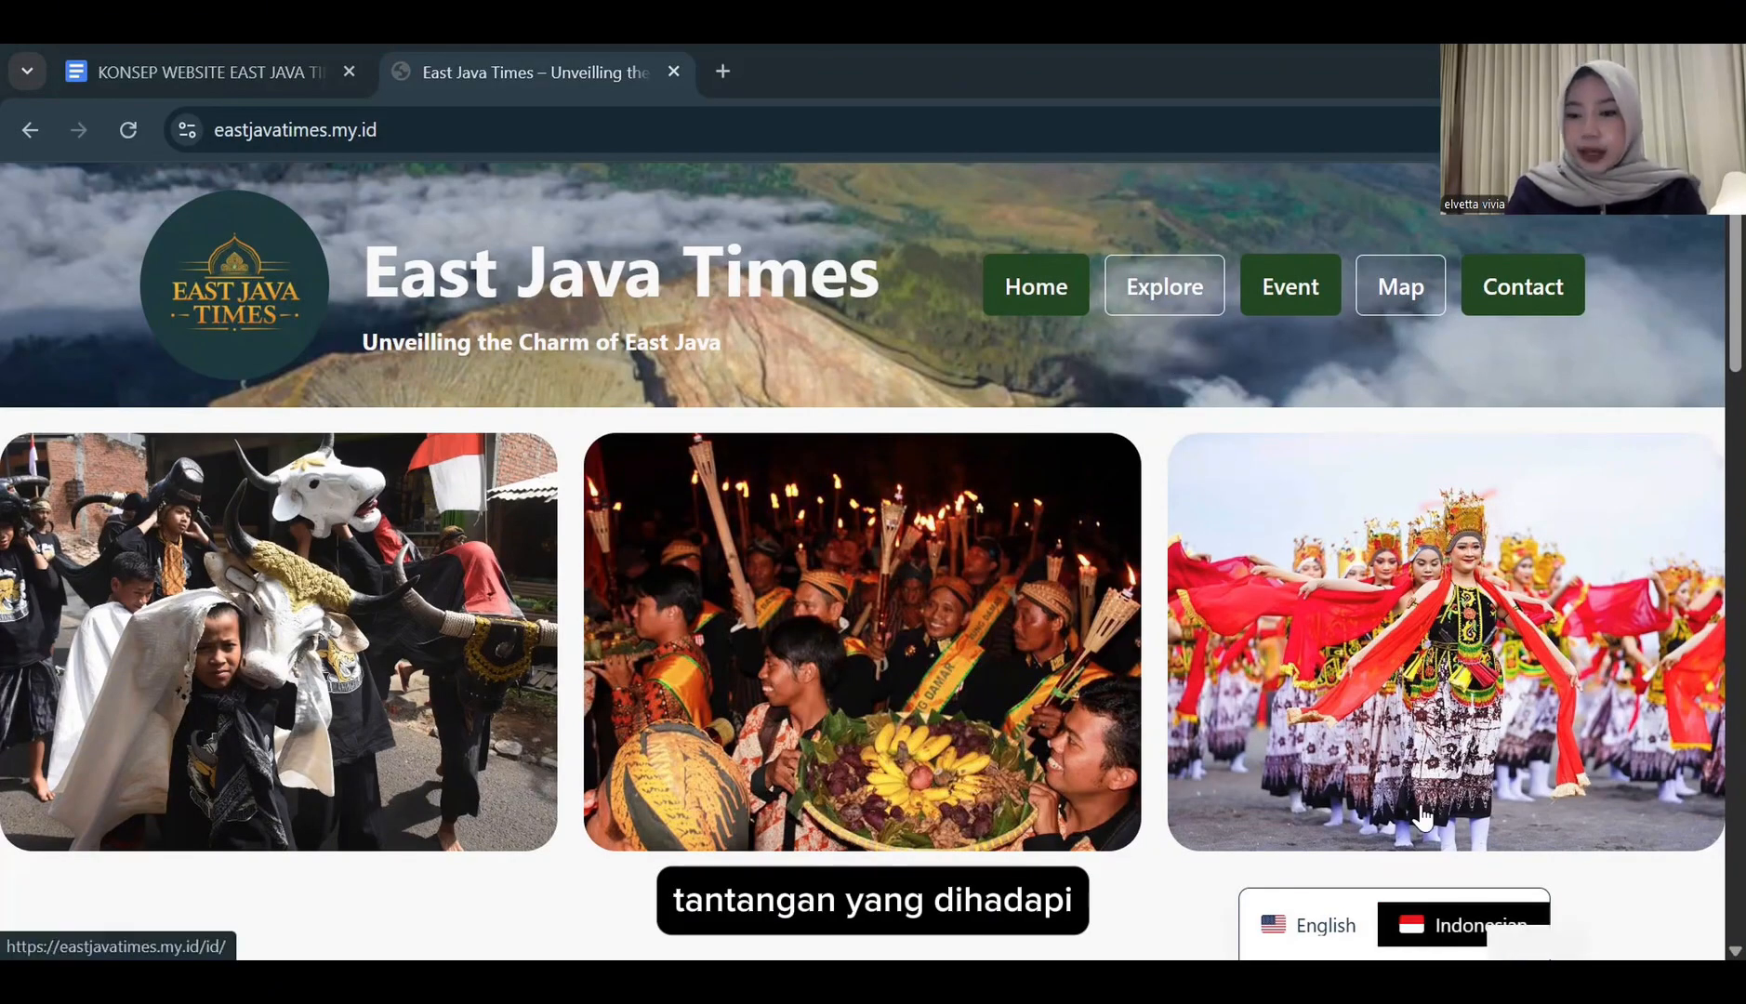
left_click(1337, 916)
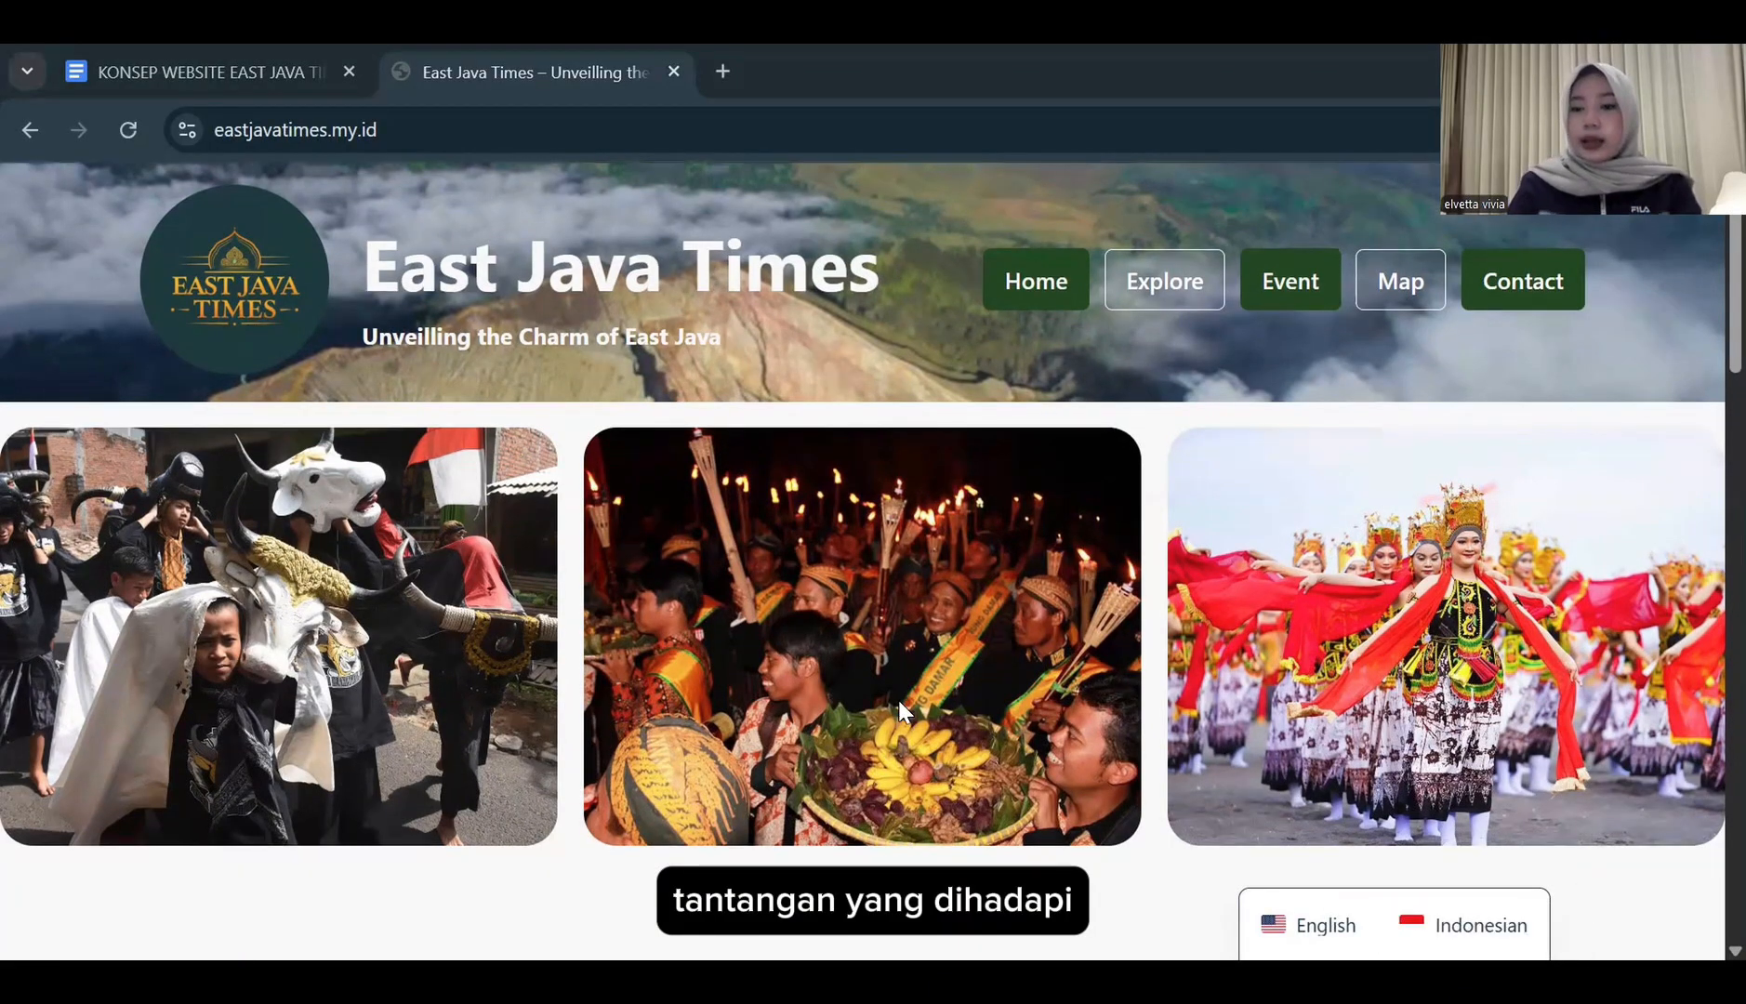
scroll(897, 700, "down", 3)
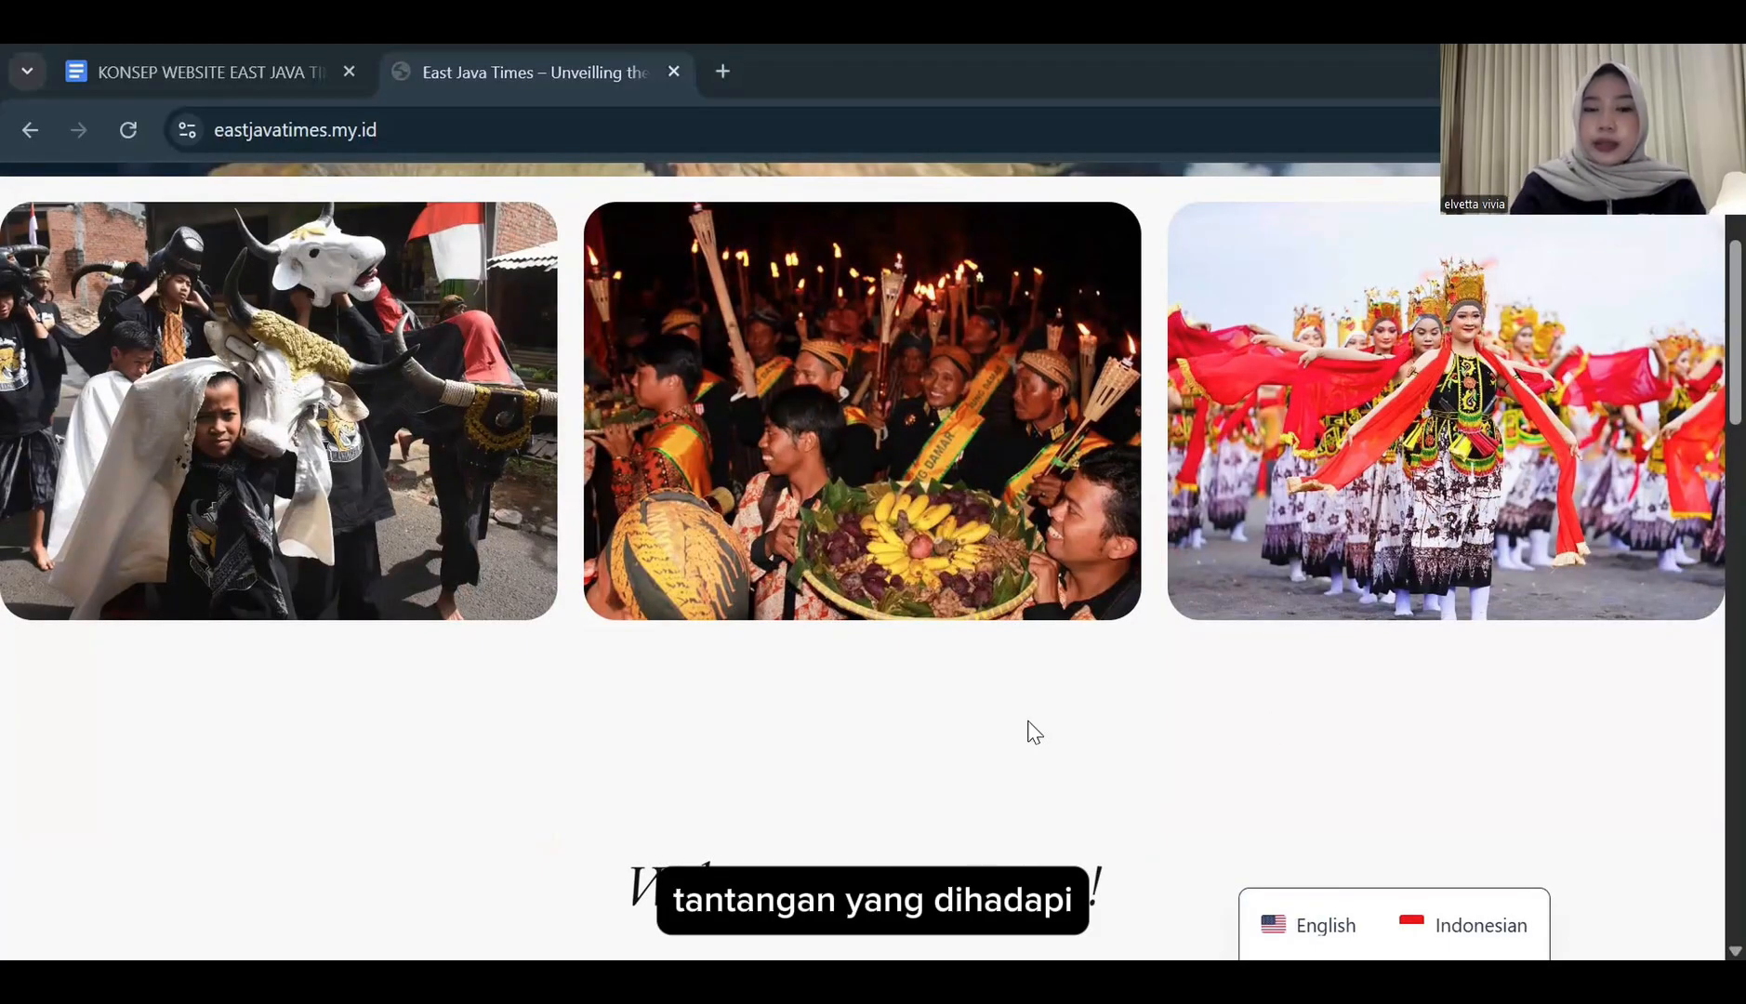
scroll(1032, 732, "down", 4)
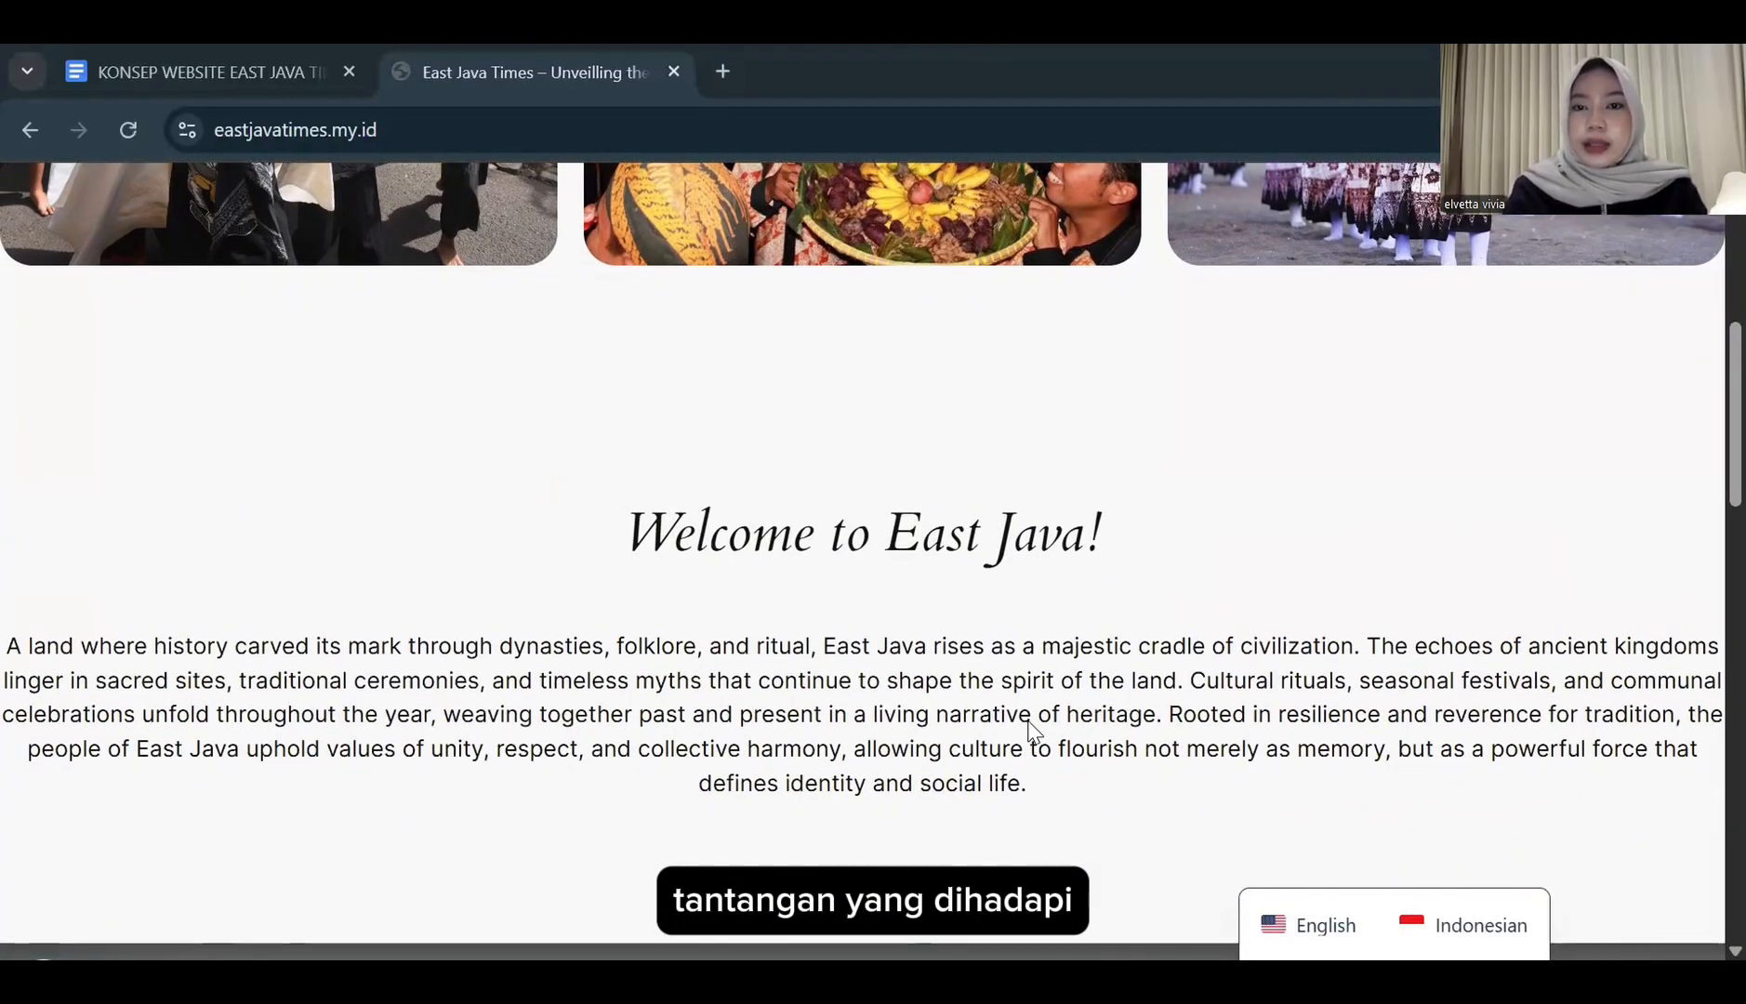
scroll(1033, 732, "up", 1)
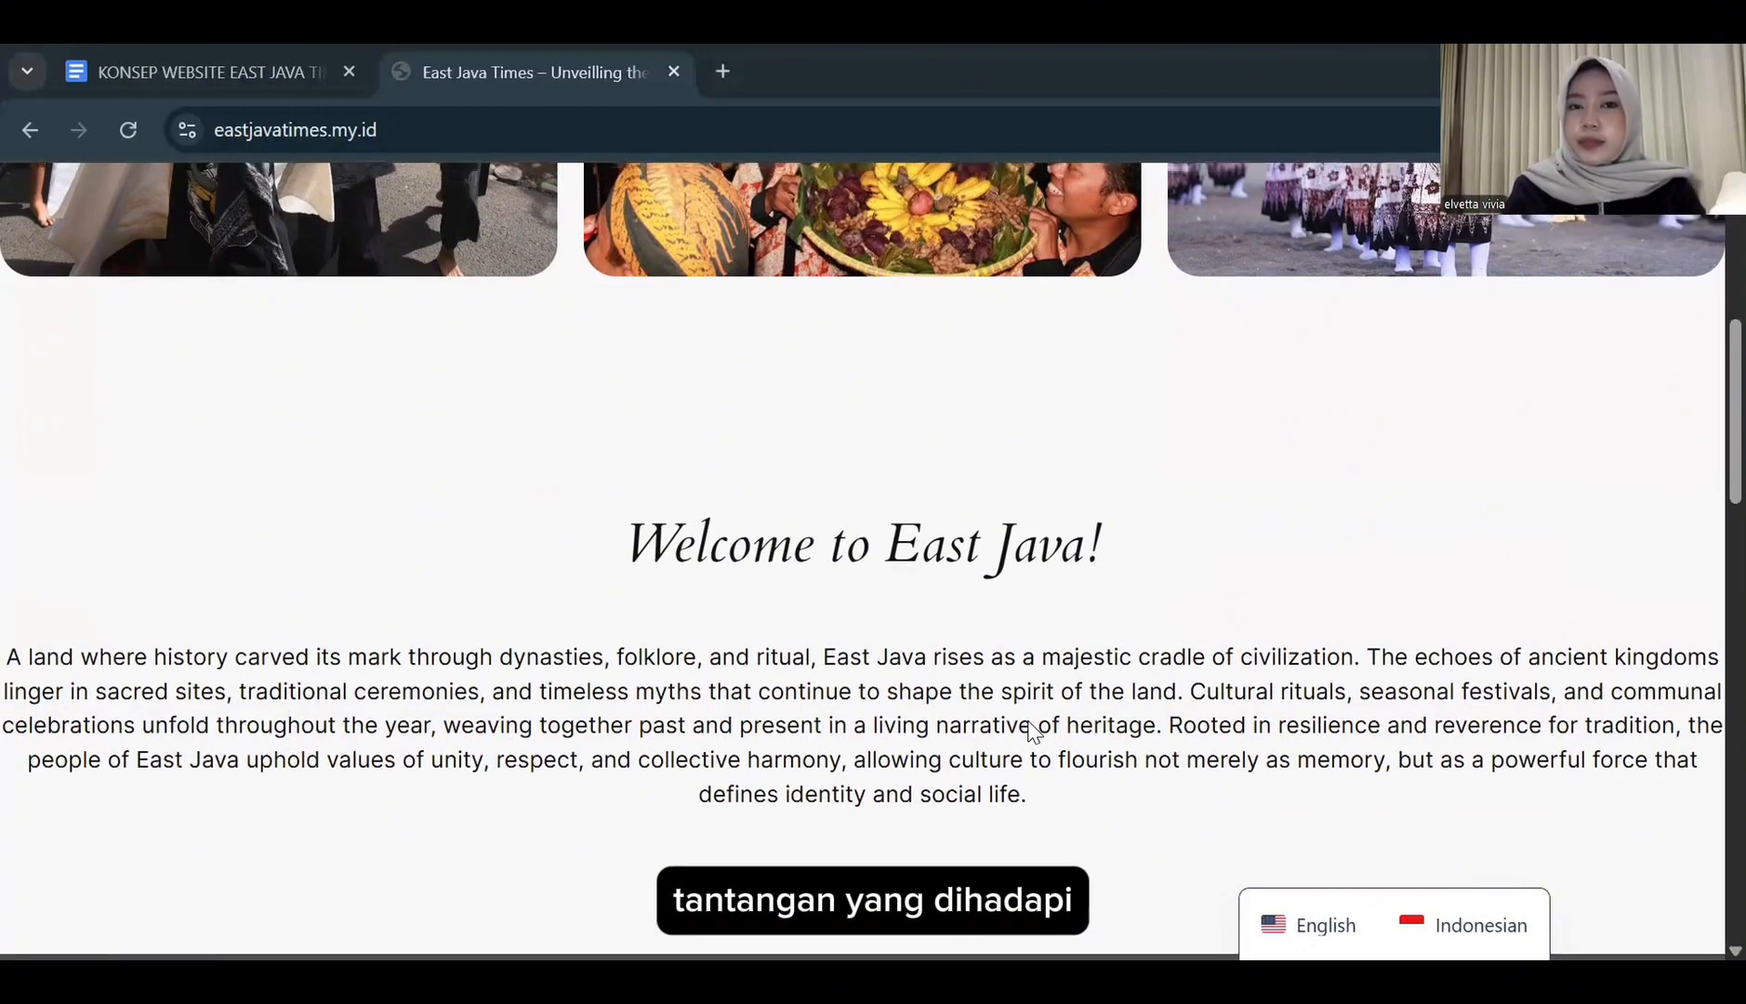
scroll(1032, 732, "up", 6)
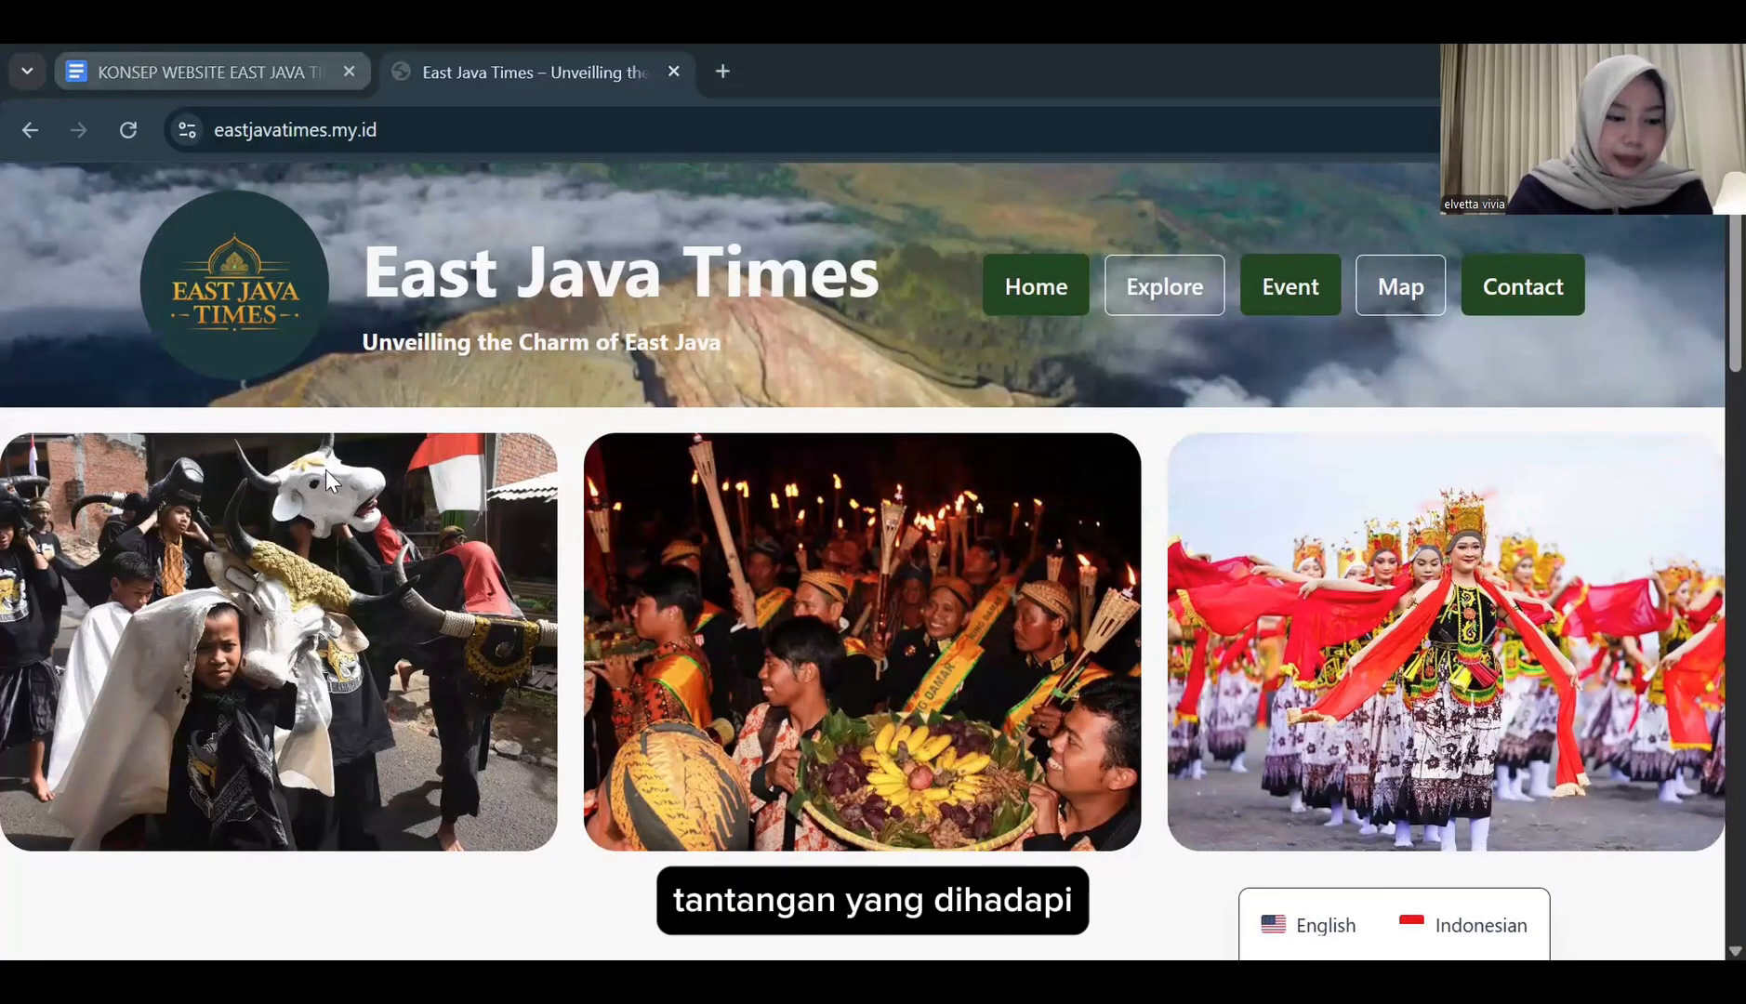
- Examine the website mockups in section 2.9 Gambaran Website of the KONSEP WEBSITE EAST JAVA TIMES document, from the main page to Upcoming Cultural Events
left_click(135, 48)
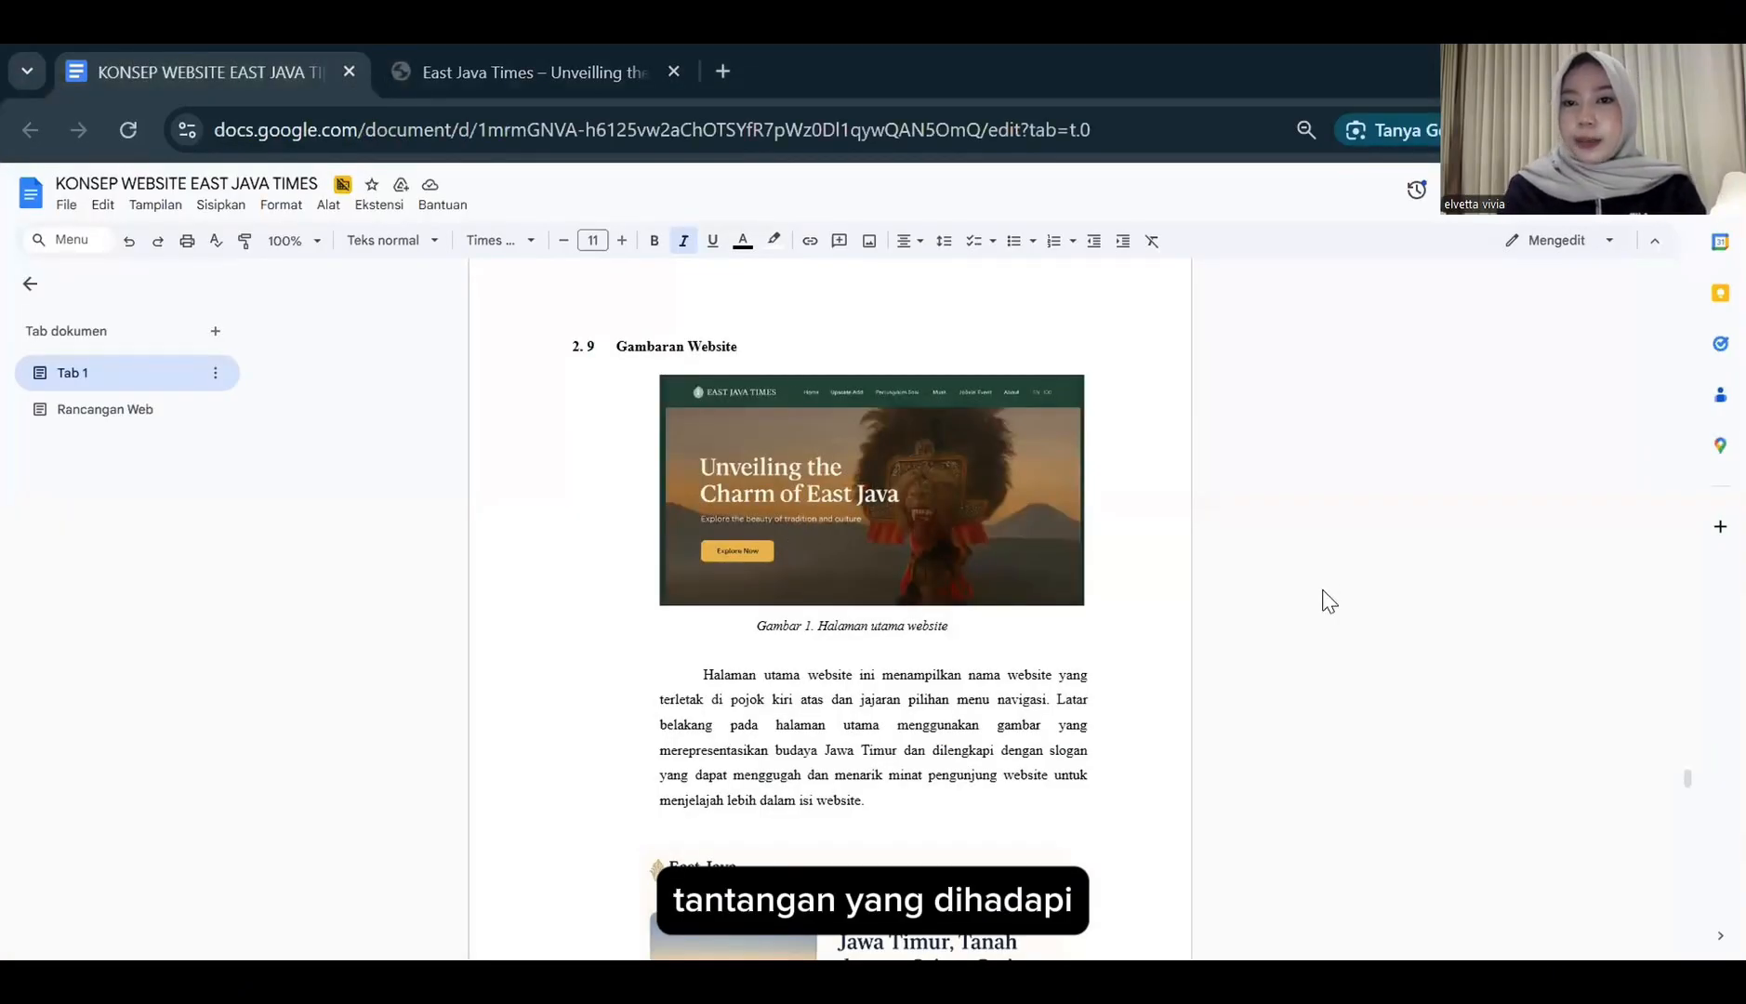
scroll(1327, 602, "down", 1)
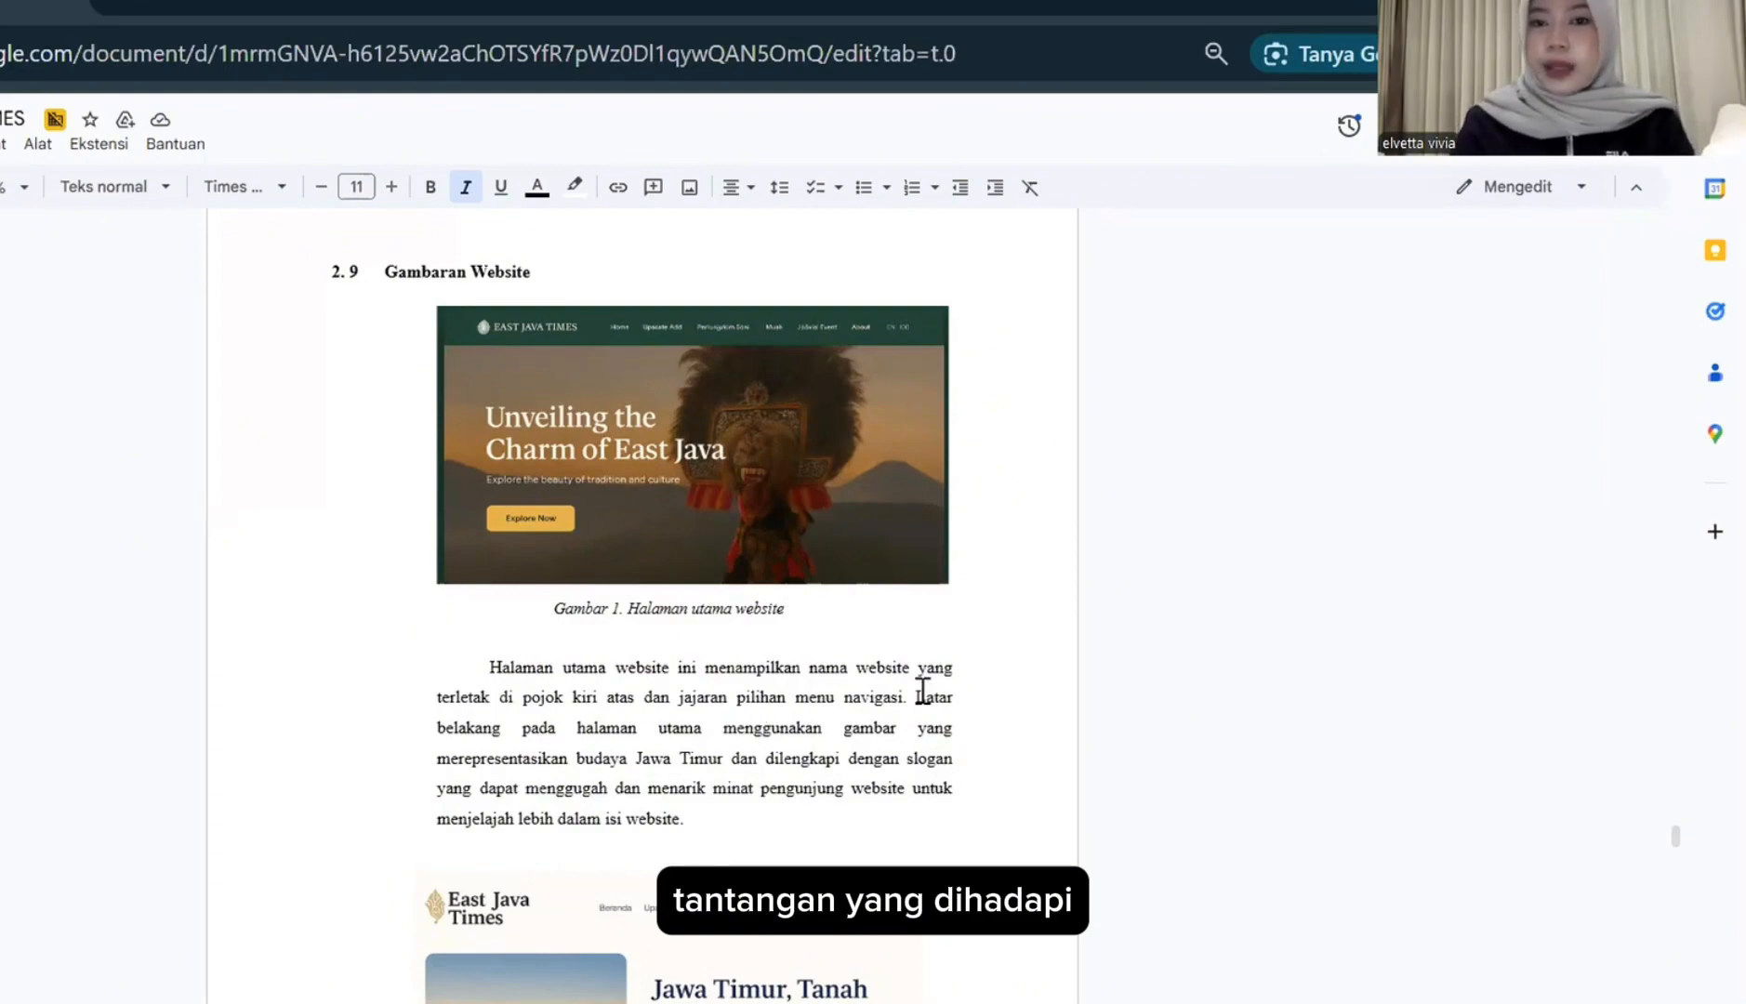
scroll(924, 693, "down", 1)
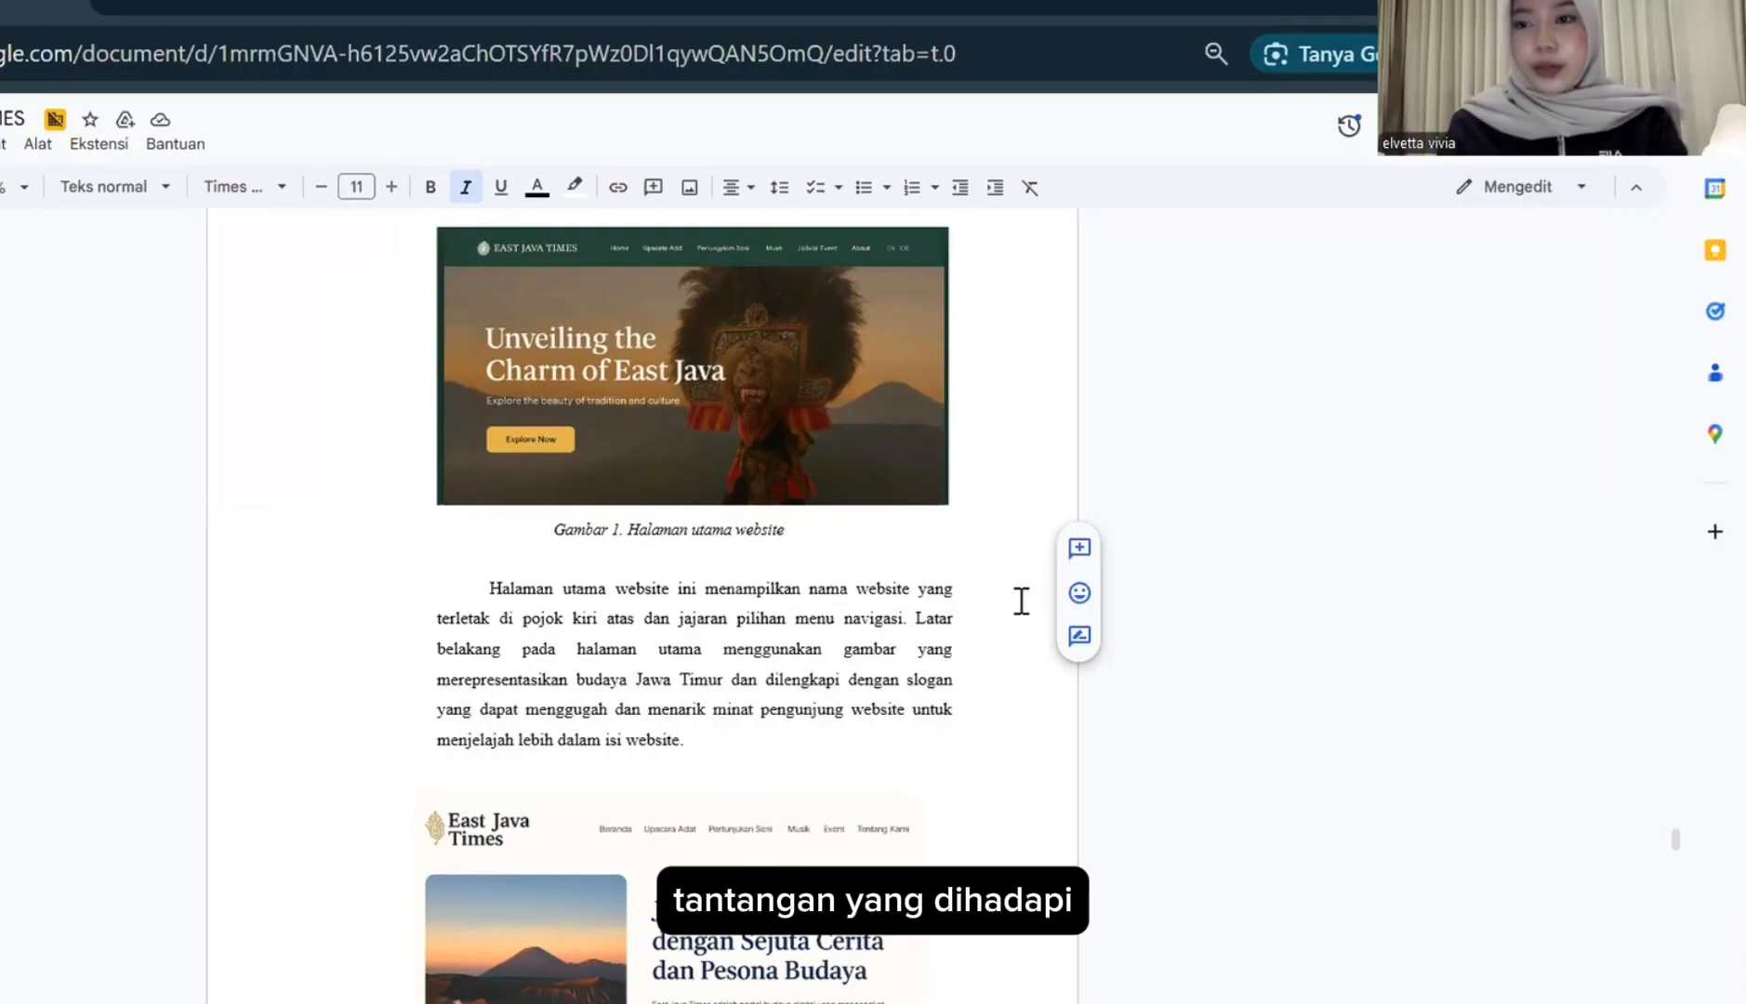
scroll(1021, 601, "down", 5)
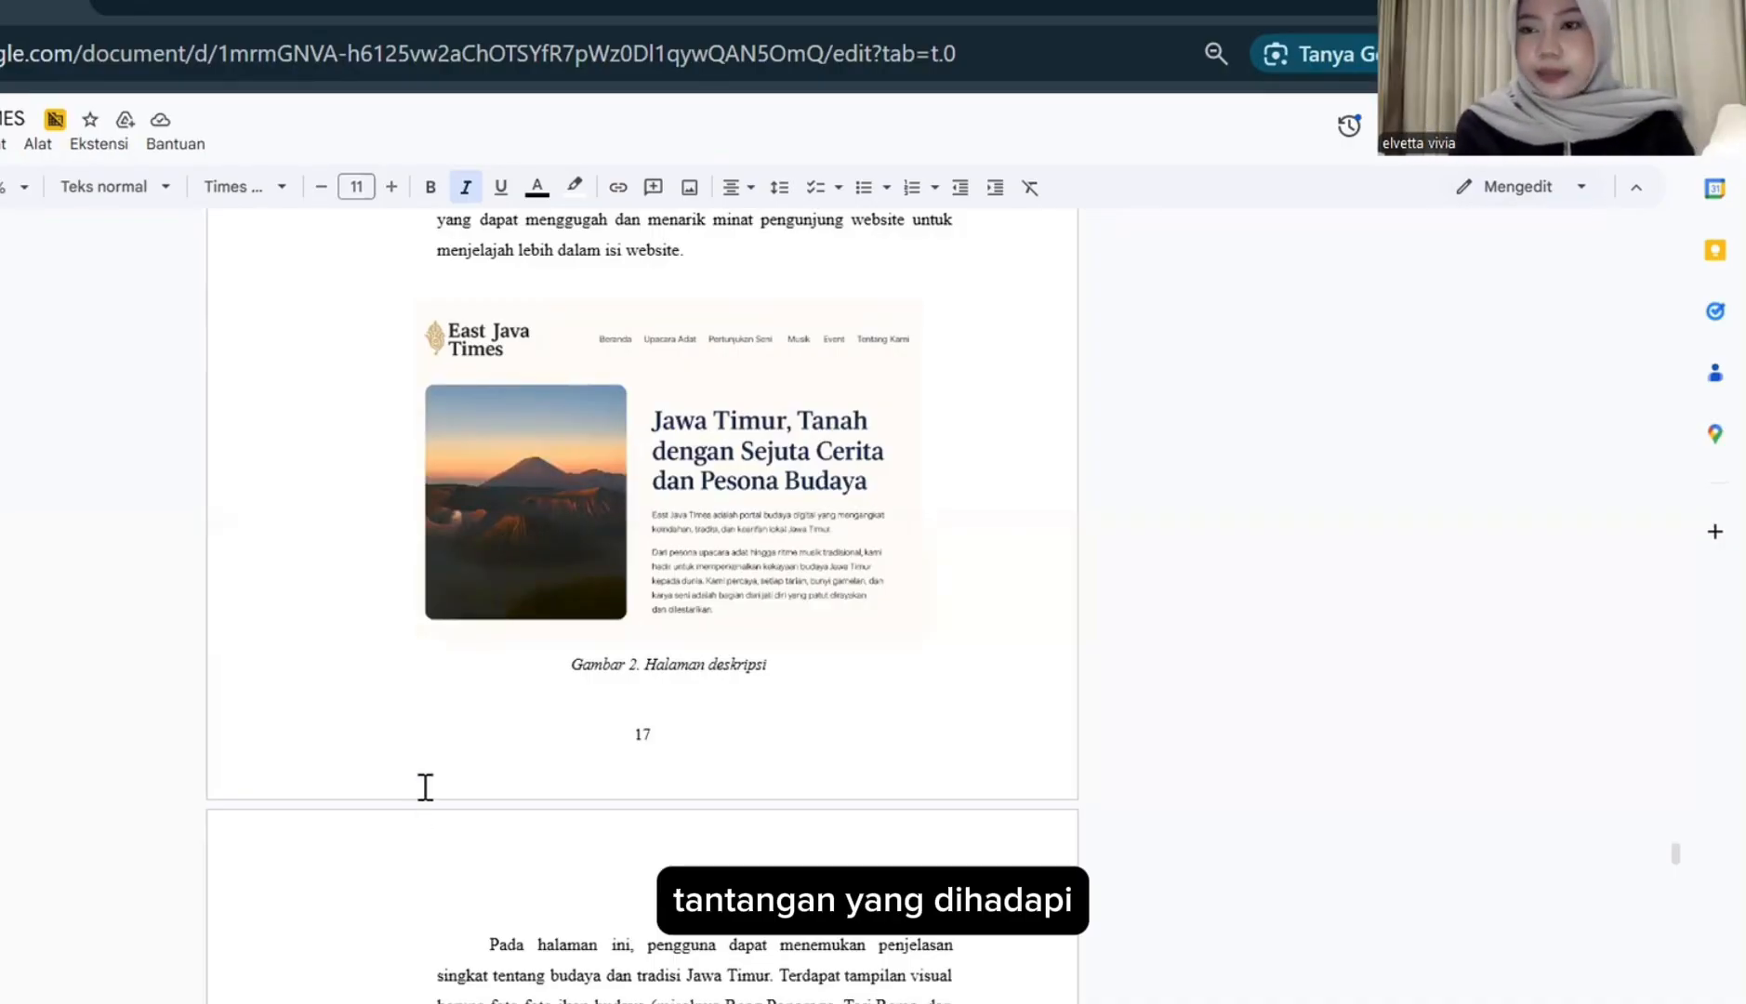
left_click(857, 953)
scroll(1395, 879, "down", 2)
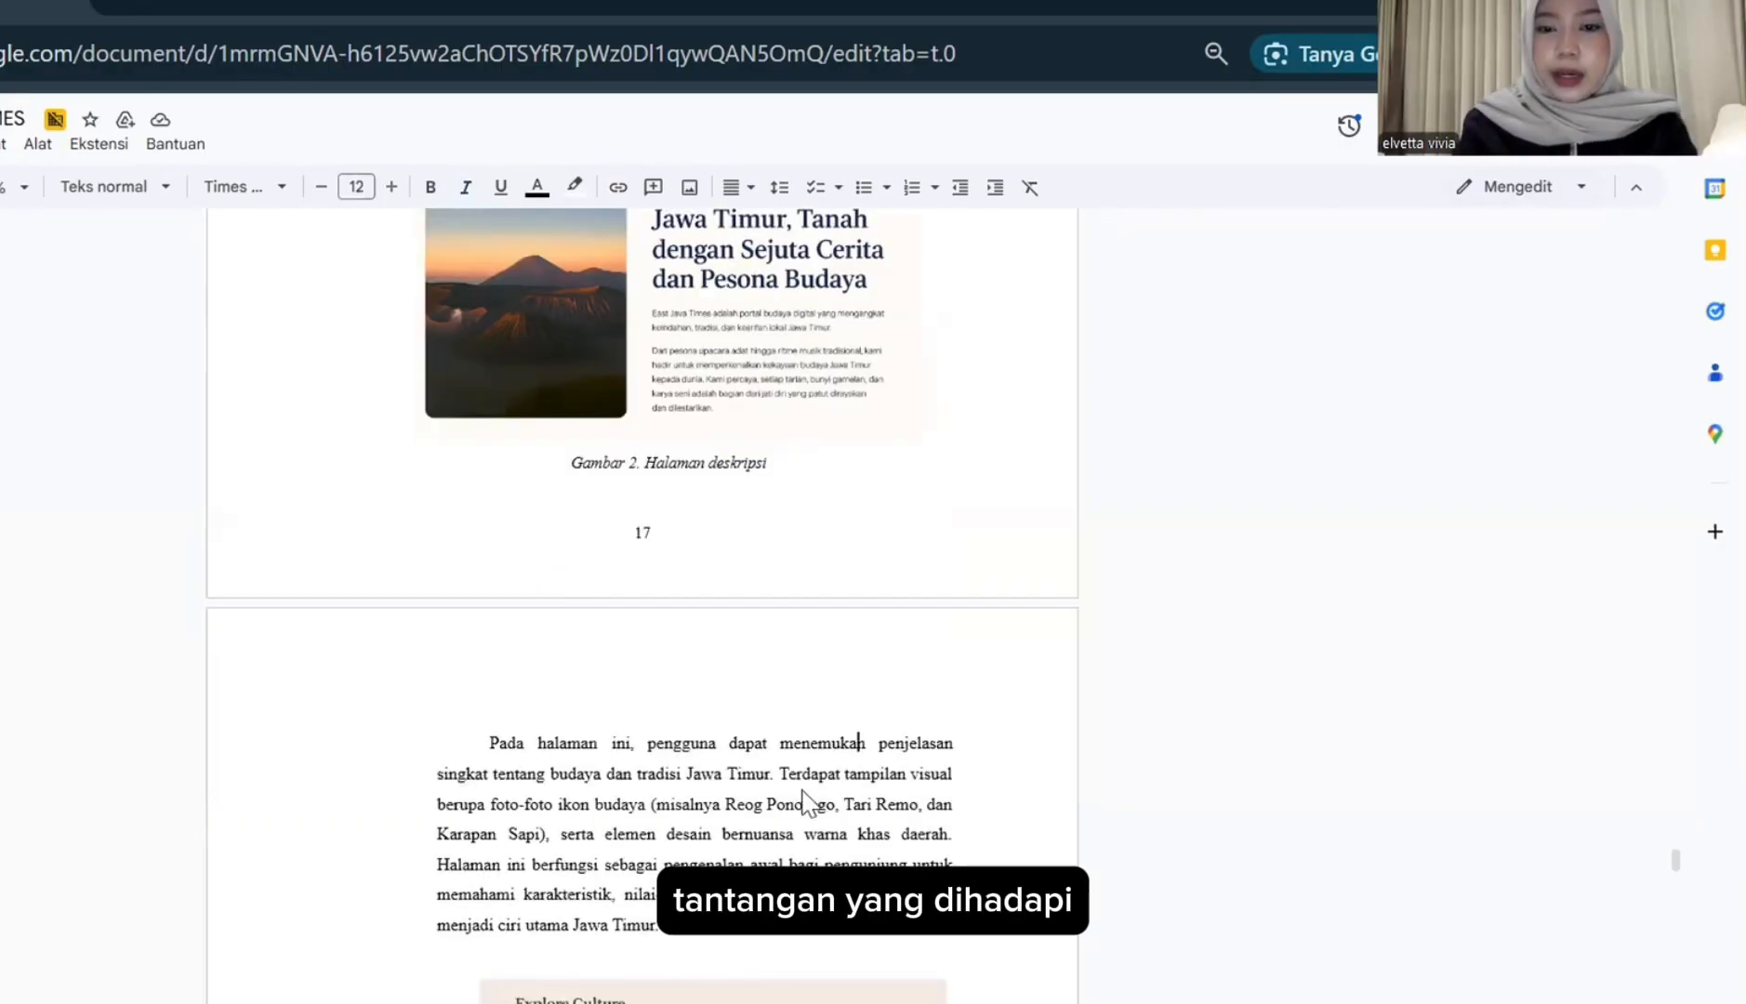
scroll(805, 802, "down", 4)
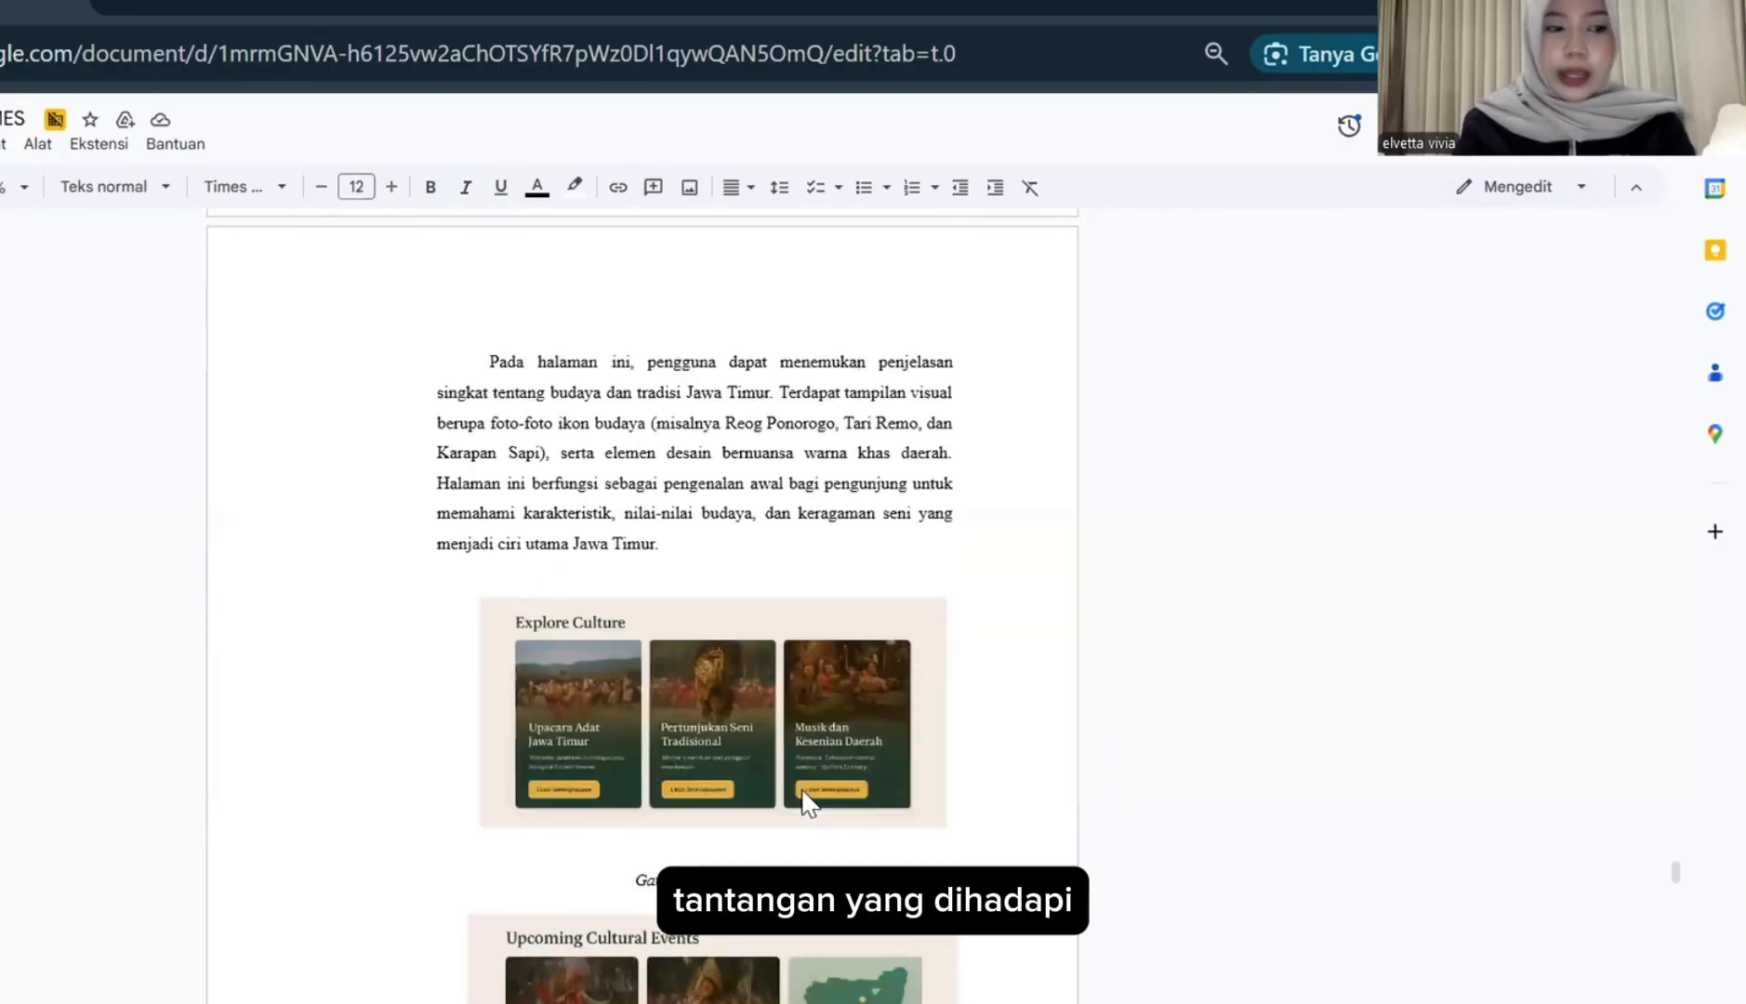
scroll(800, 788, "down", 3)
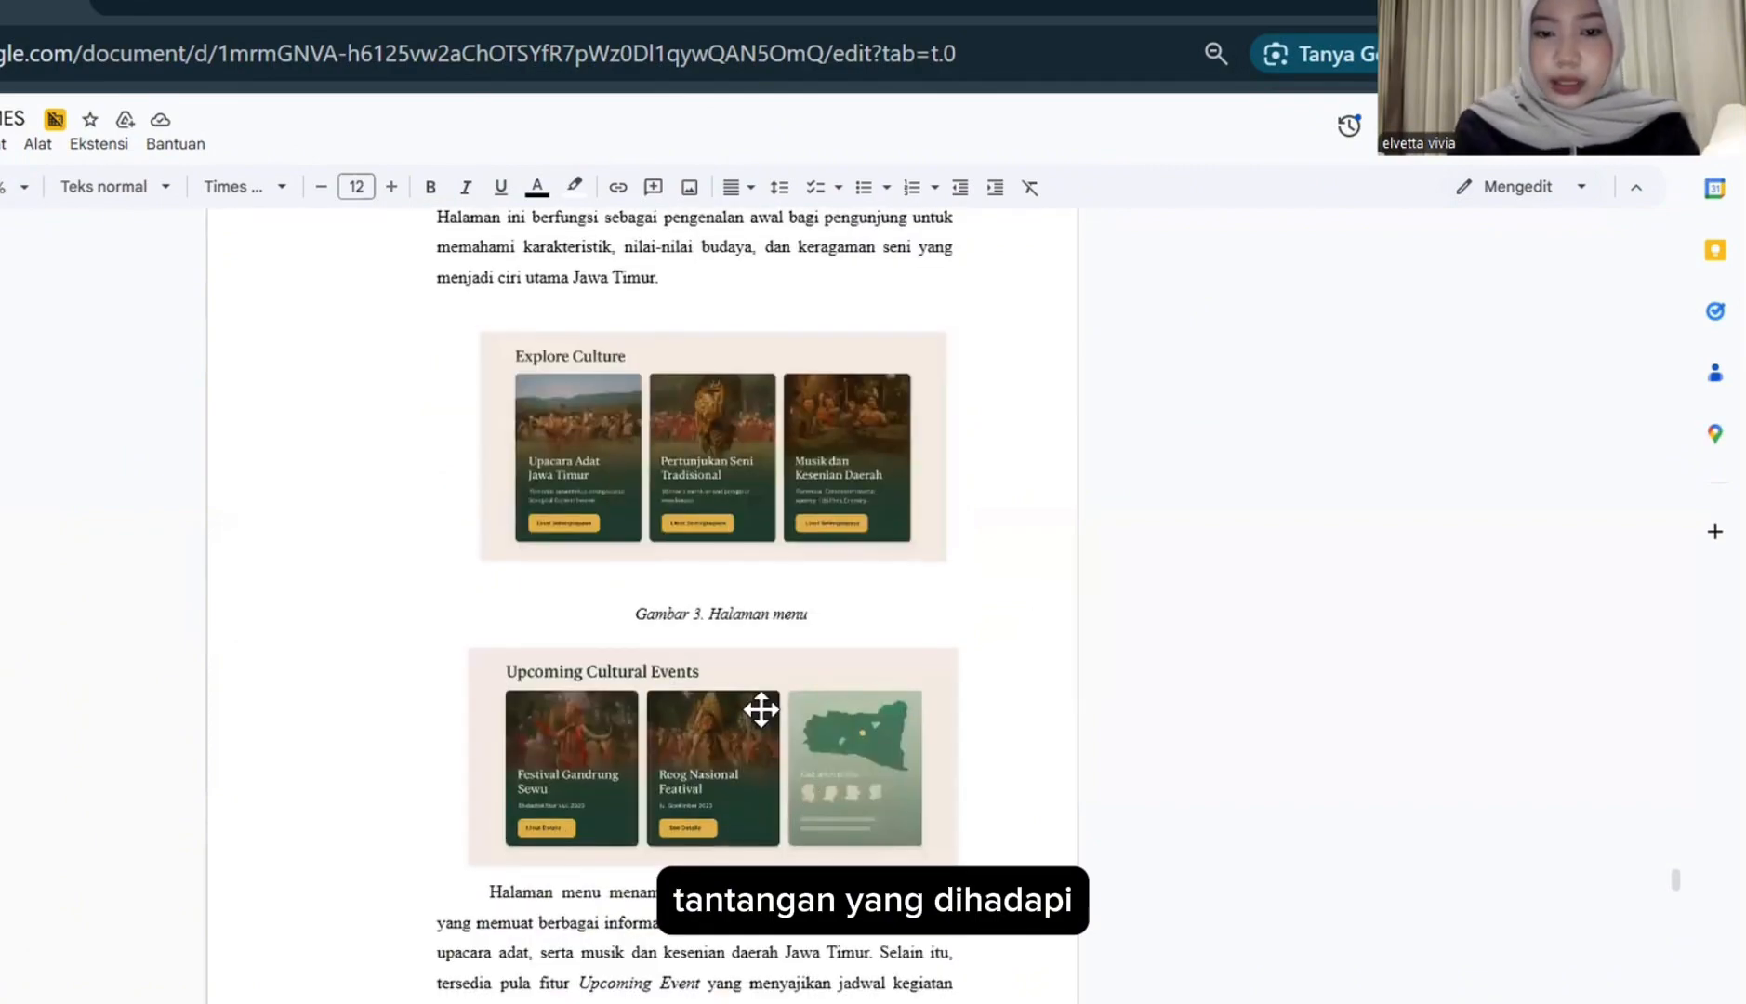
scroll(760, 710, "down", 3)
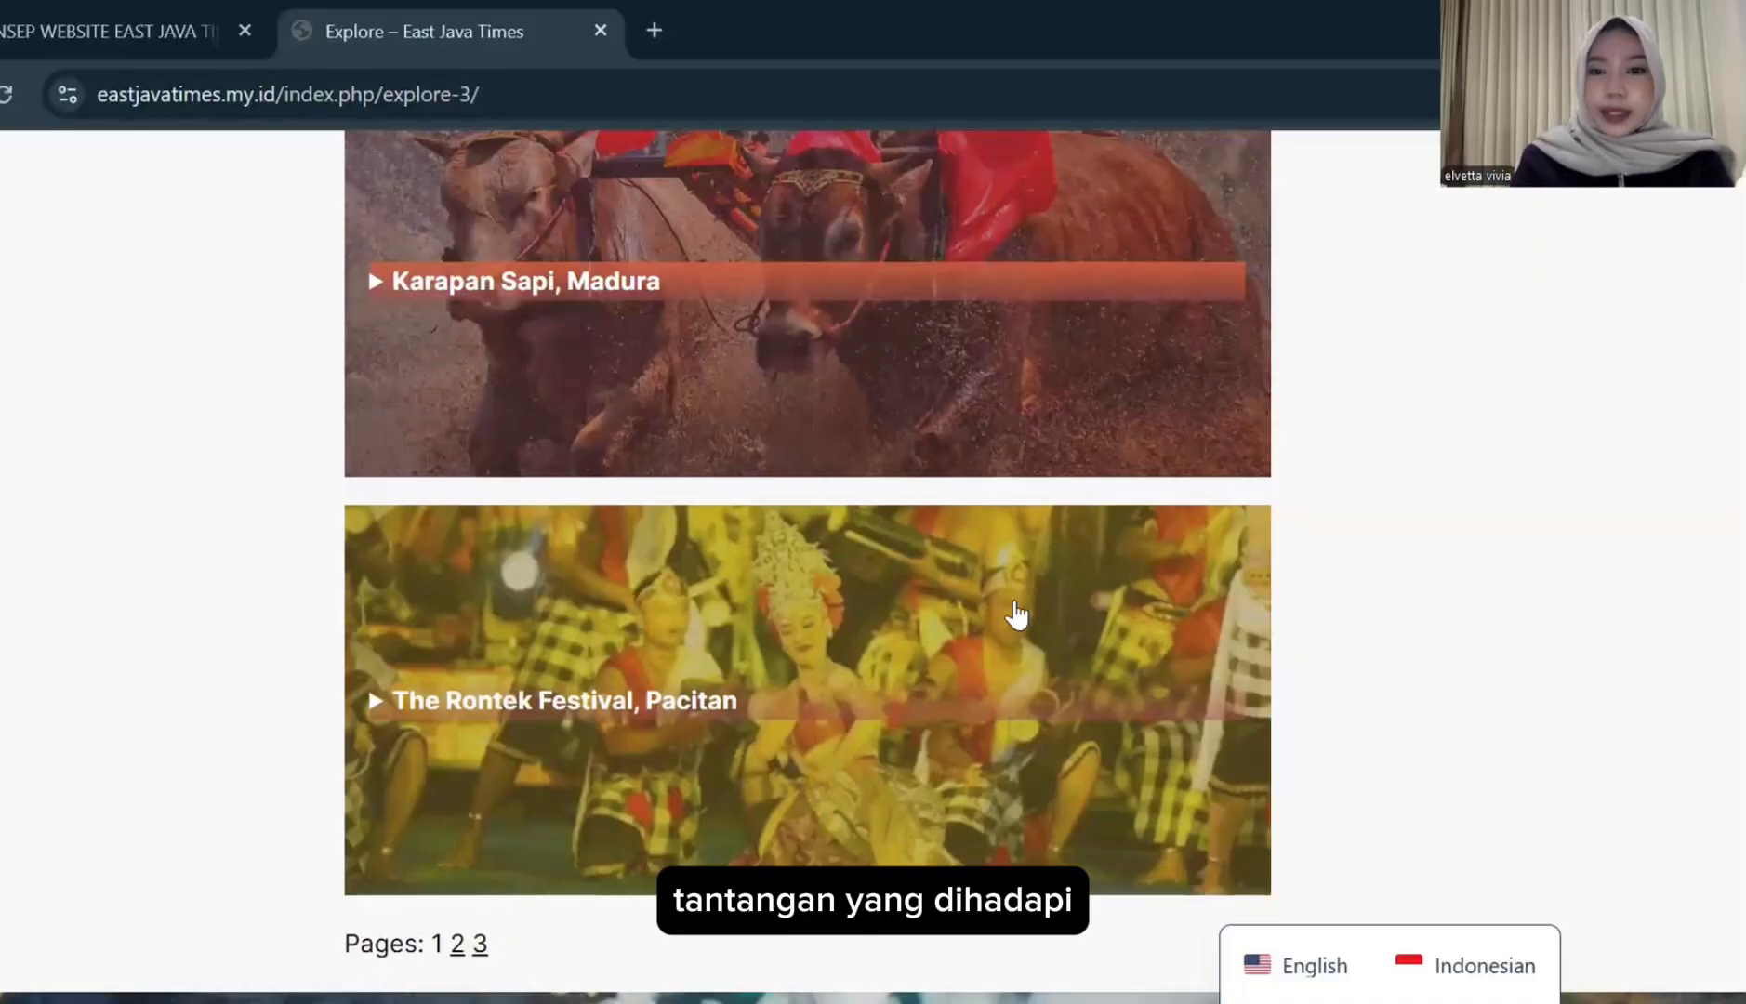
- Look over the Explore page of the East Java Times site and expand its Karapan Sapi, Madura entry
scroll(1014, 612, "up", 8)
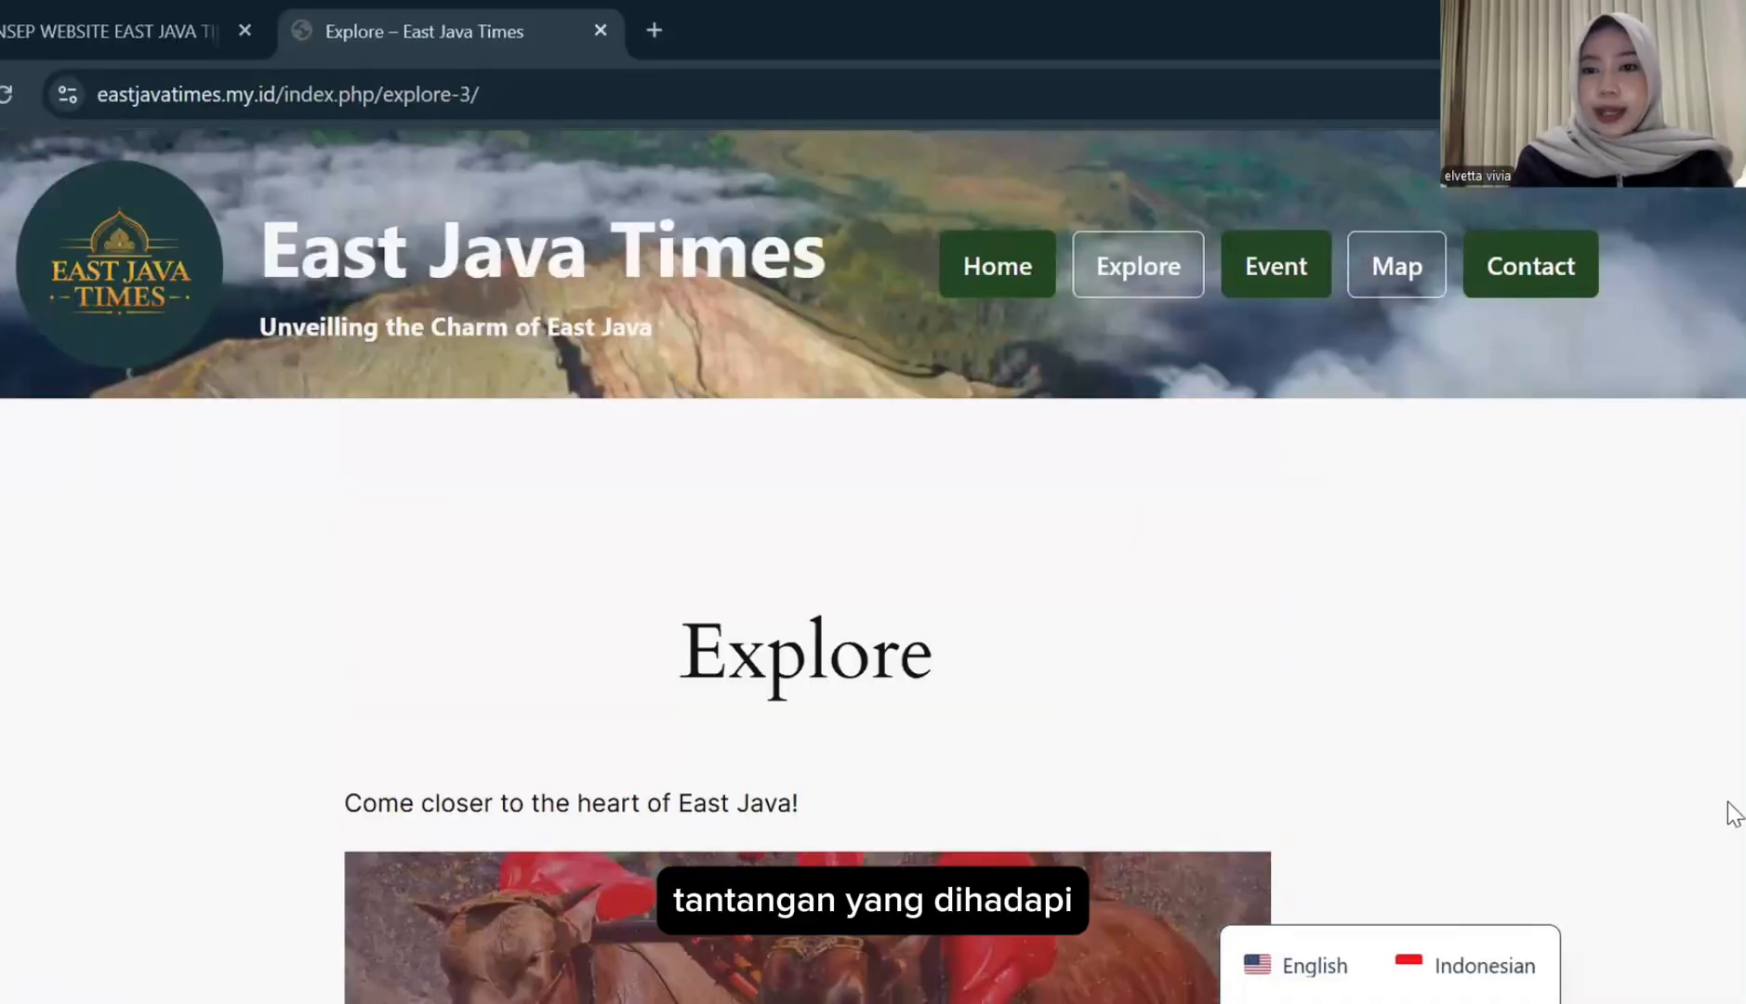
scroll(670, 459, "down", 8)
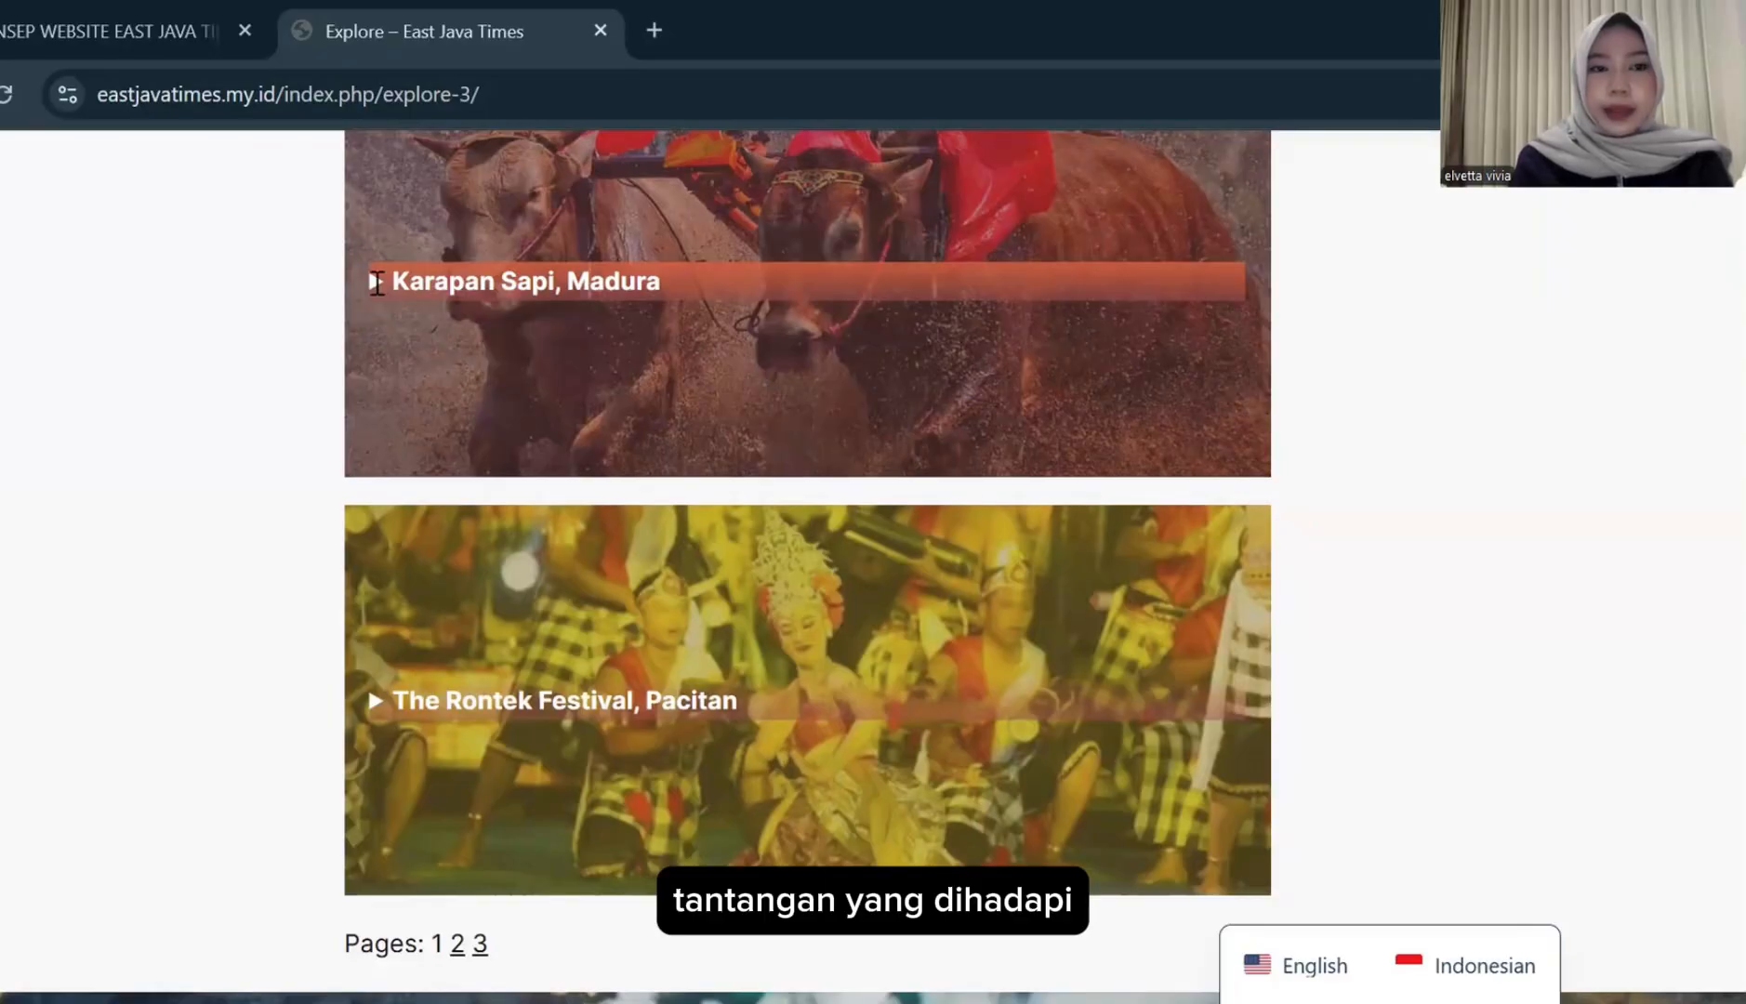
left_click(375, 289)
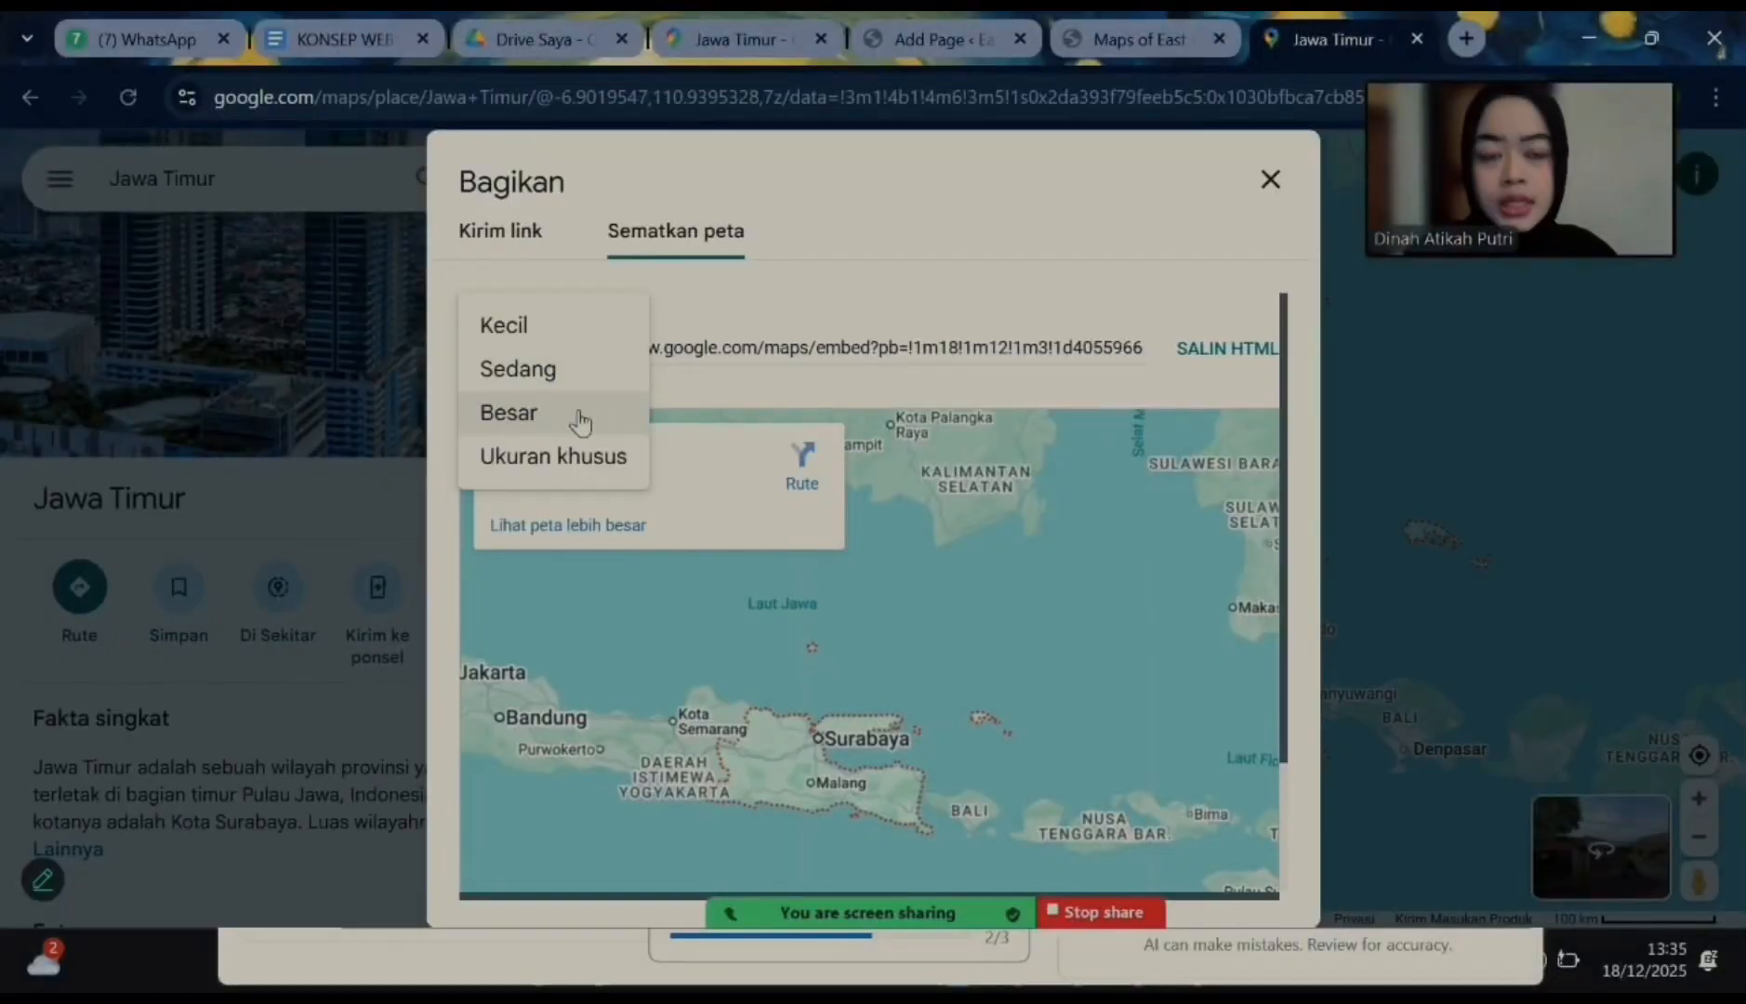
- Set the Jawa Timur map embed size to Besar in Google Maps and copy its HTML code
left_click(576, 416)
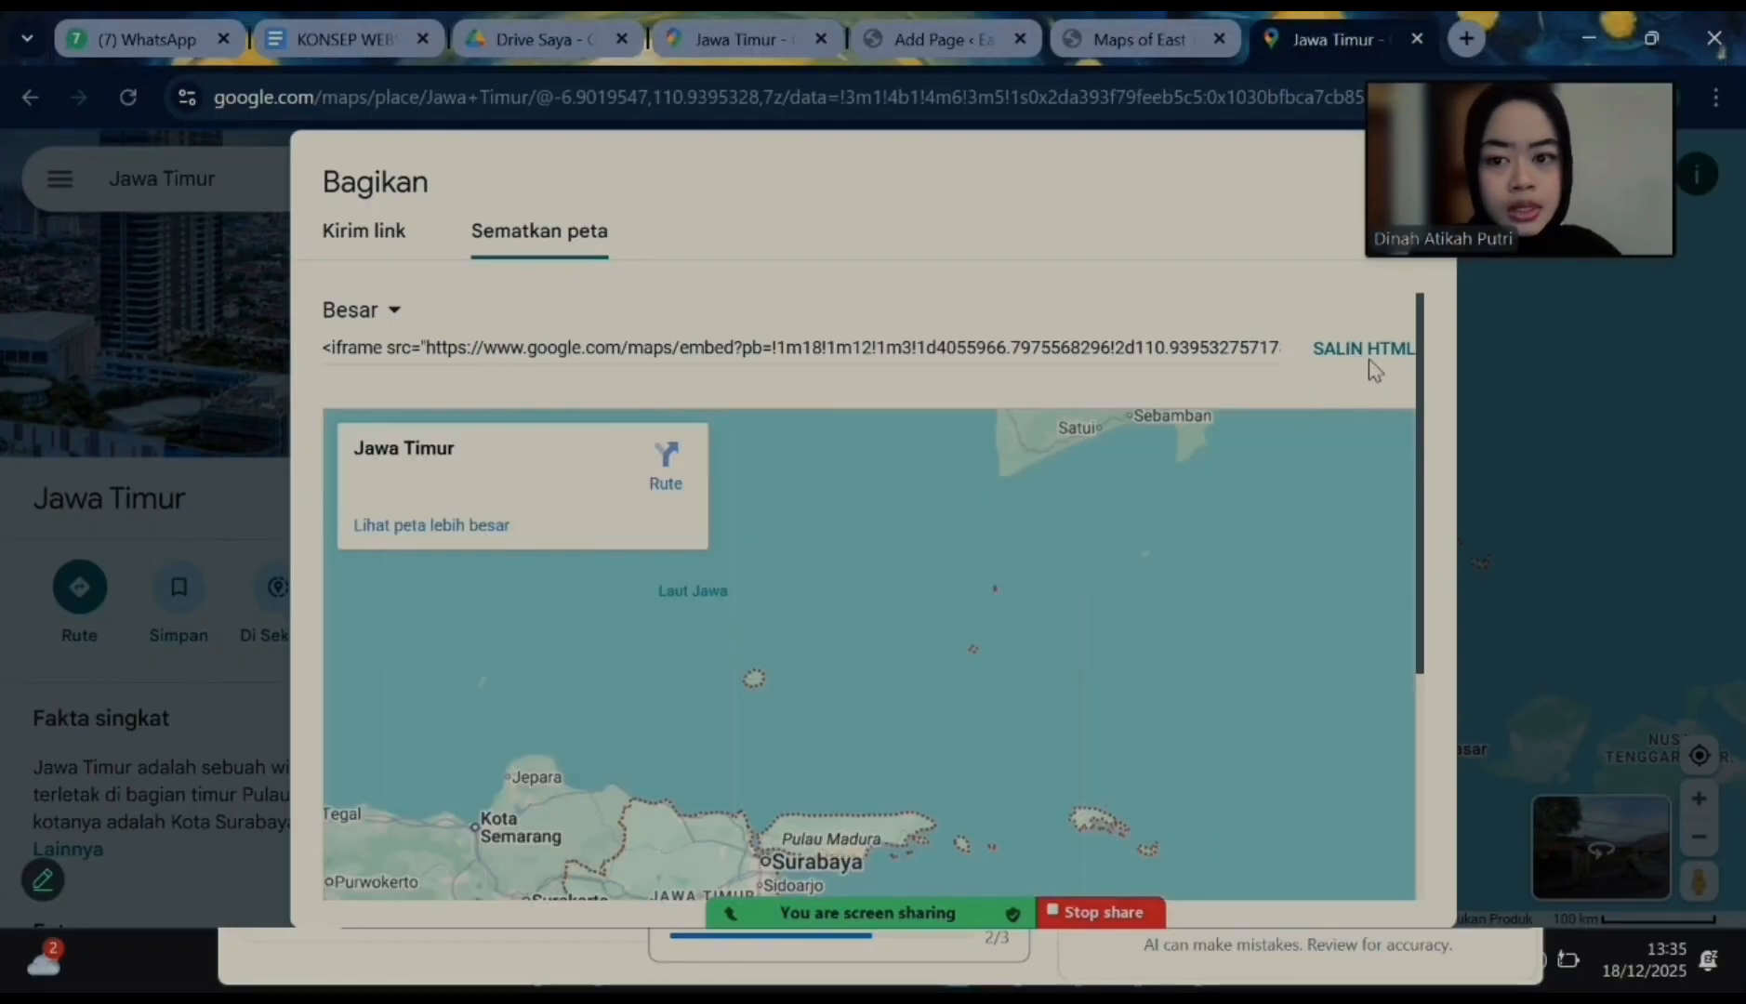
left_click(1364, 363)
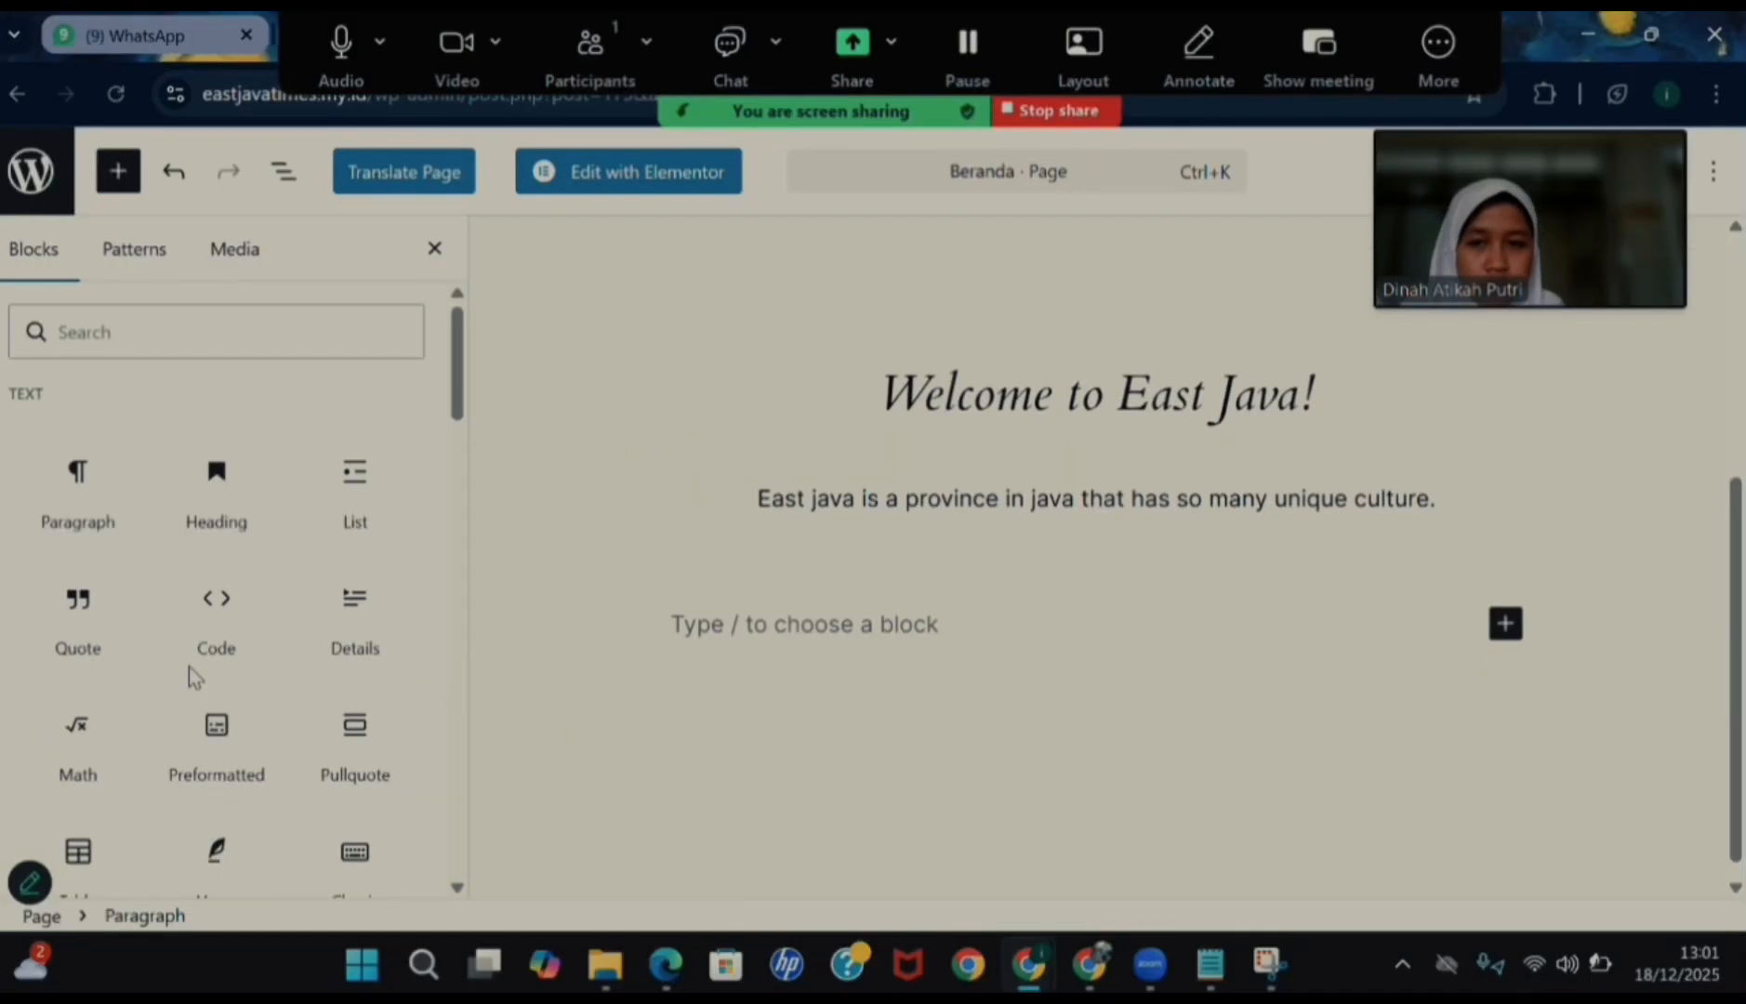
- Browse the available blocks for the Beranda page in the WordPress editor, down to Site Logo, Query Loop and Author
mouse_move(187, 670)
scroll(189, 677, "down", 4)
scroll(188, 677, "down", 12)
scroll(188, 674, "down", 6)
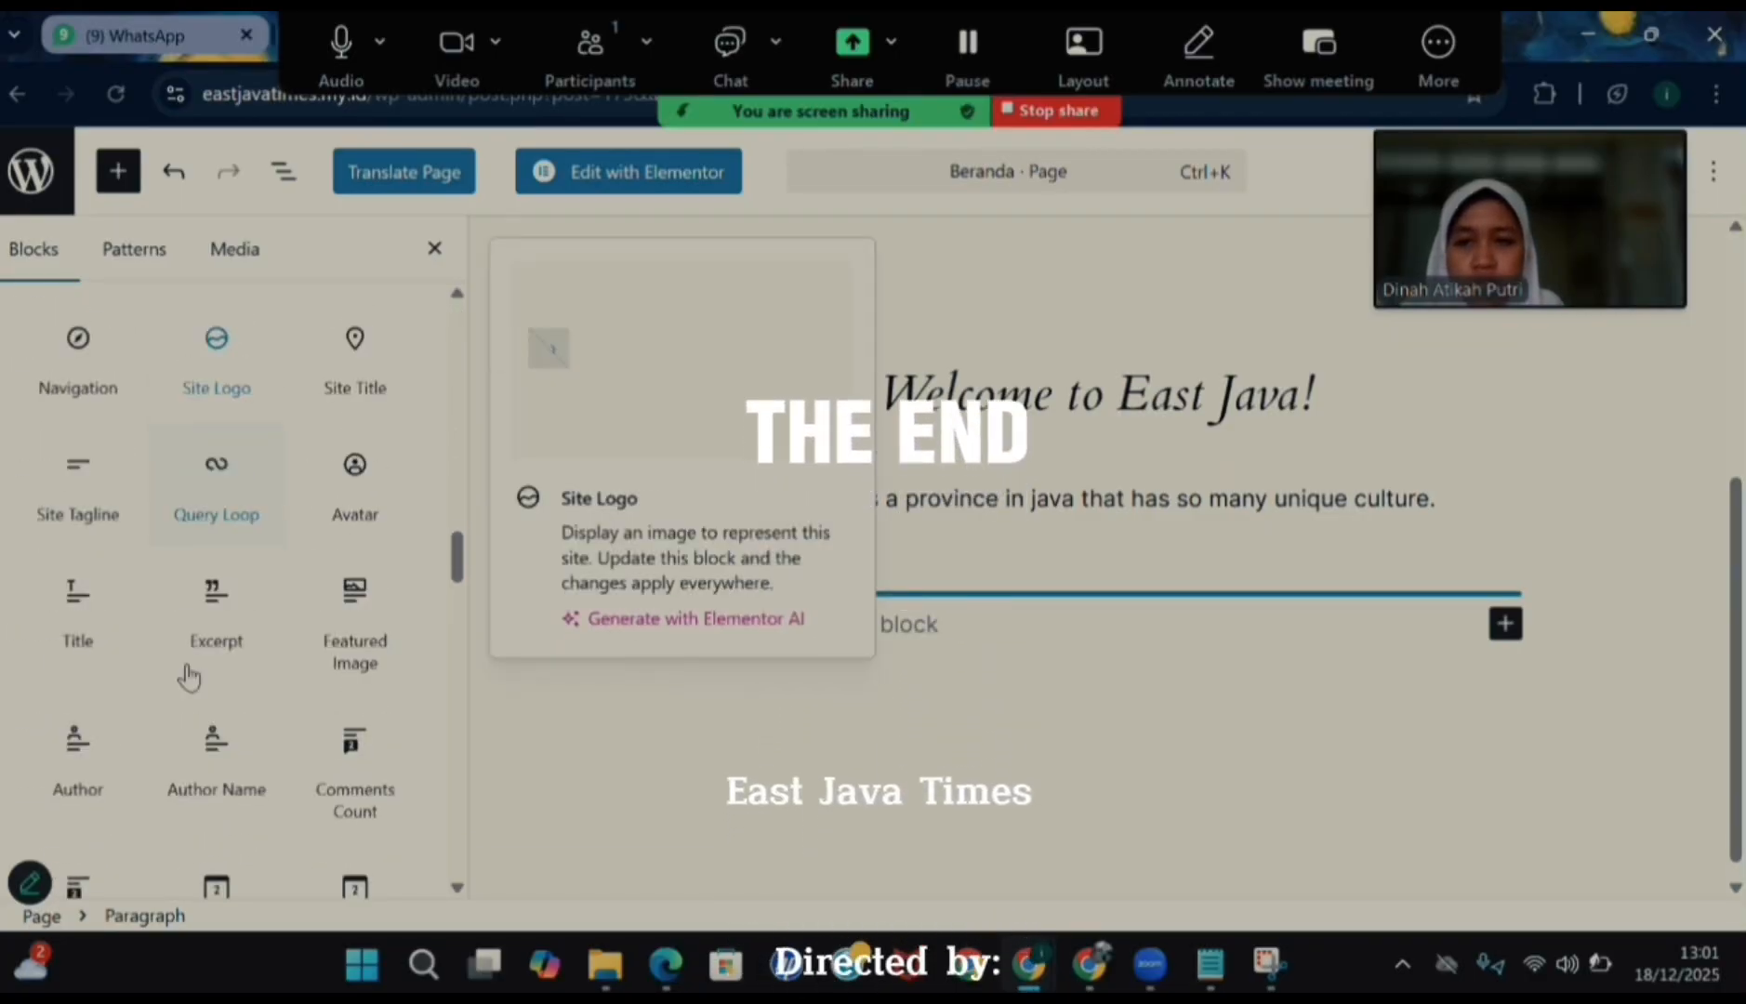